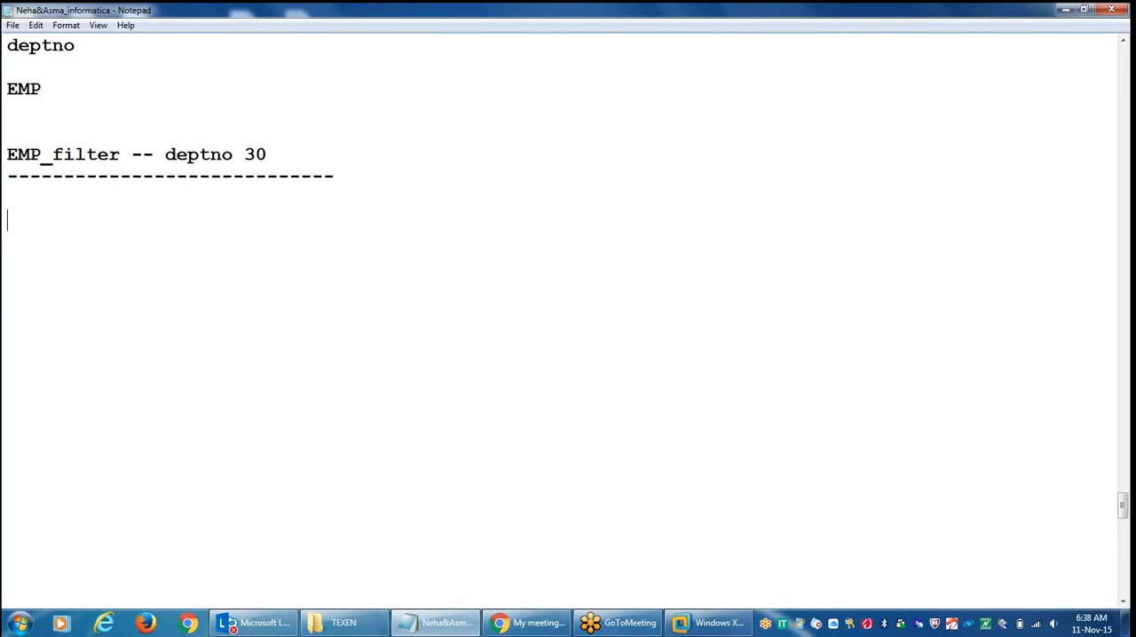
Step: Write the heading "Router T/R :" and below it the first group condition "deptno =30"
{"action": "type", "text": "Router T"}
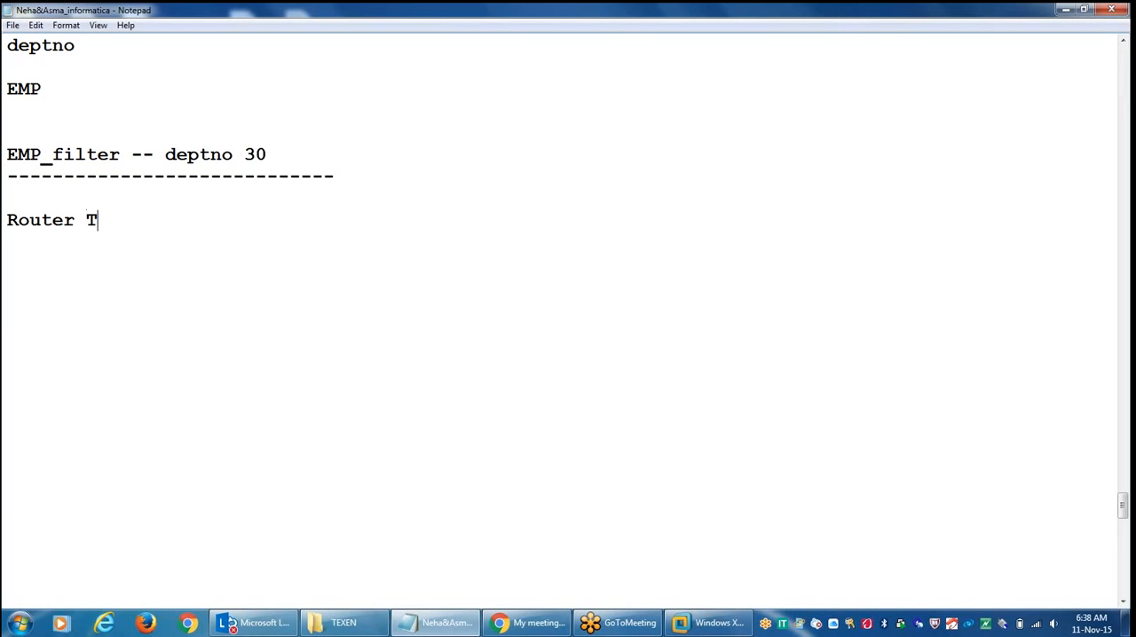
{"action": "type", "text": "/R :"}
{"action": "key", "text": "Return"}
{"action": "key", "text": "Return"}
{"action": "type", "text": "dept"}
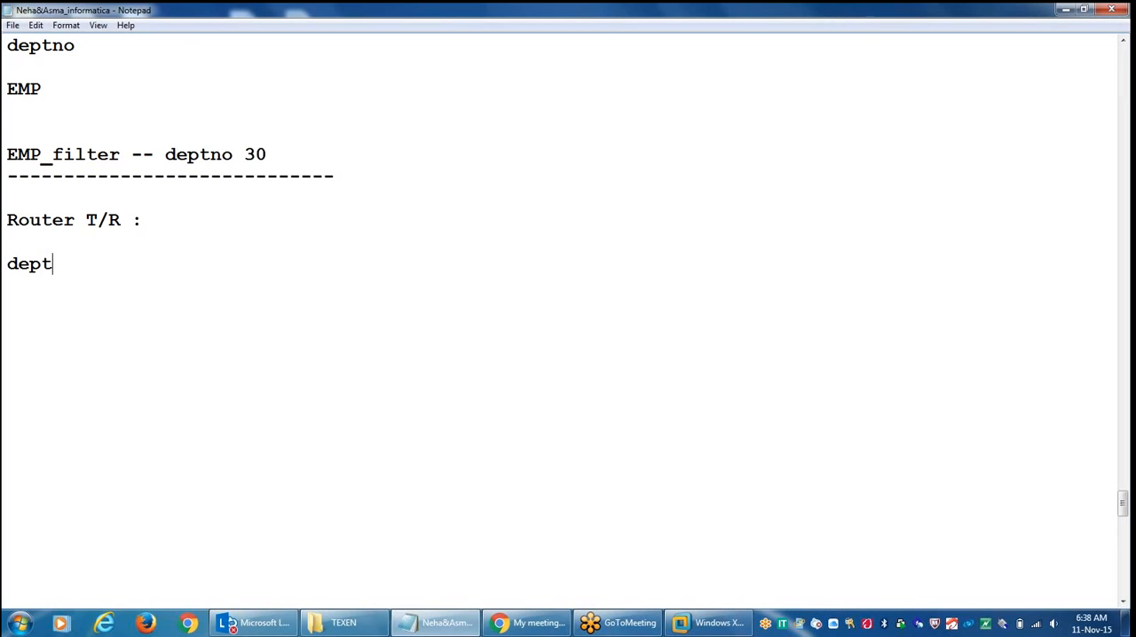
{"action": "type", "text": "no =30"}
{"action": "key", "text": "Return"}
Step: Add the group conditions "deptno =20" and "job=salesman" on separate lines
{"action": "type", "text": "dep"}
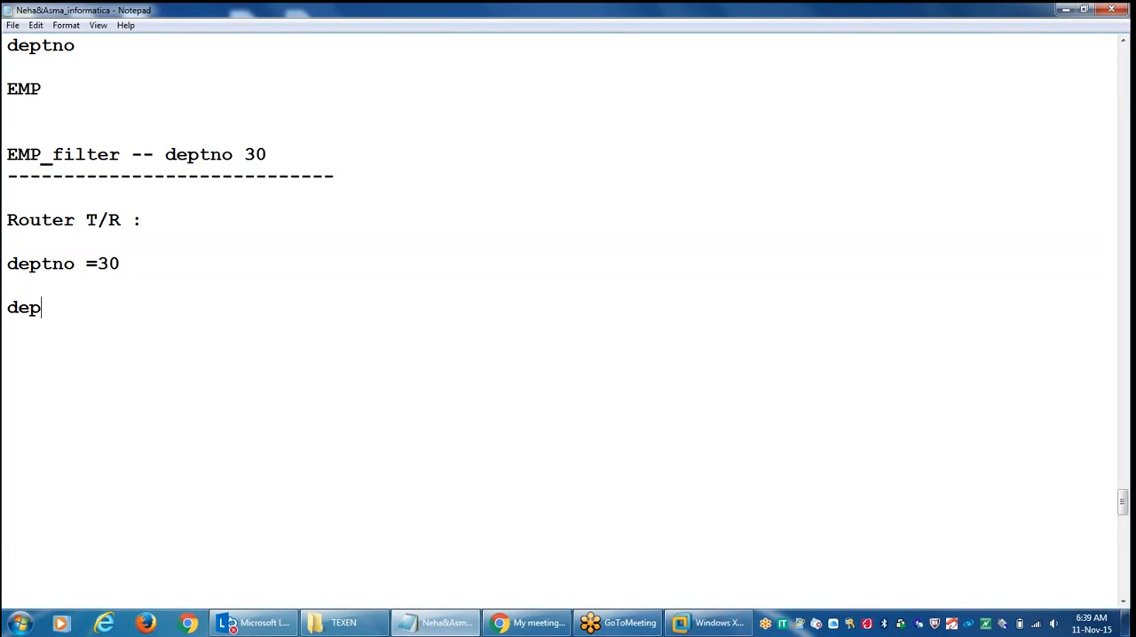
{"action": "type", "text": "tno =20"}
{"action": "key", "text": "Return"}
{"action": "key", "text": "Return"}
{"action": "type", "text": "job="}
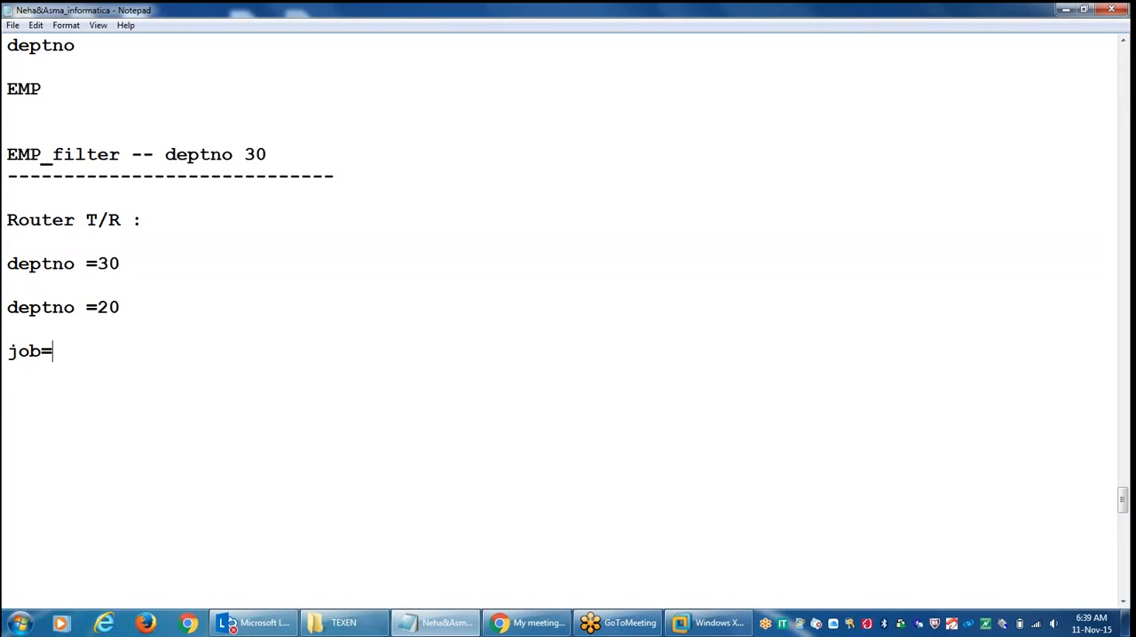
{"action": "type", "text": "salesman"}
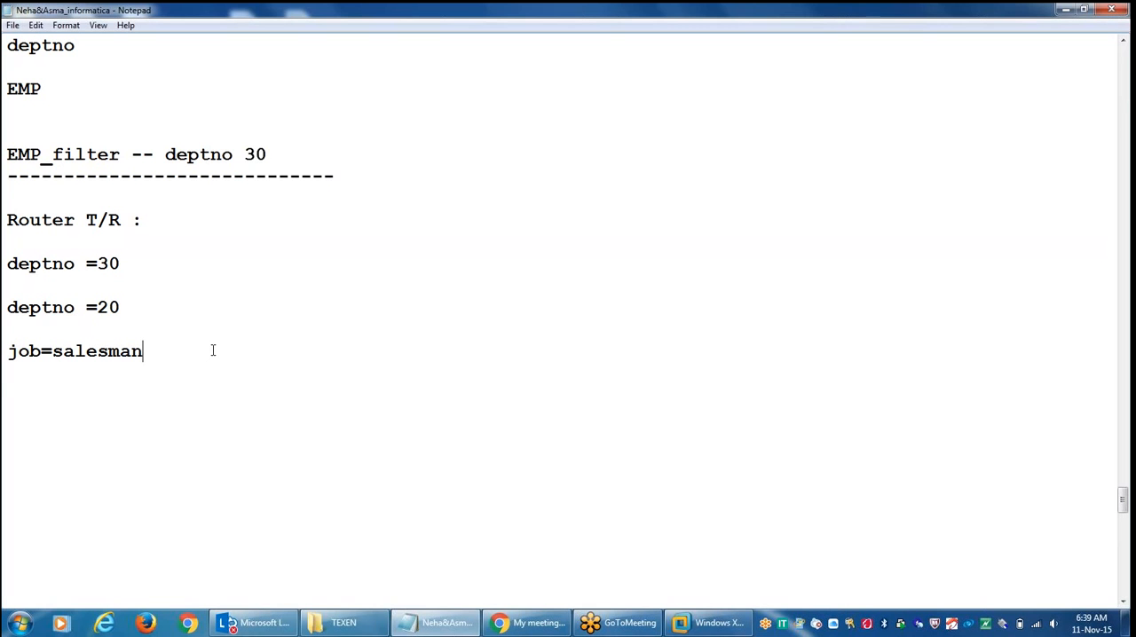
Step: Add a "default group" line below the job condition, separated by a blank line
{"action": "key", "text": "Return"}
{"action": "type", "text": "default gr"}
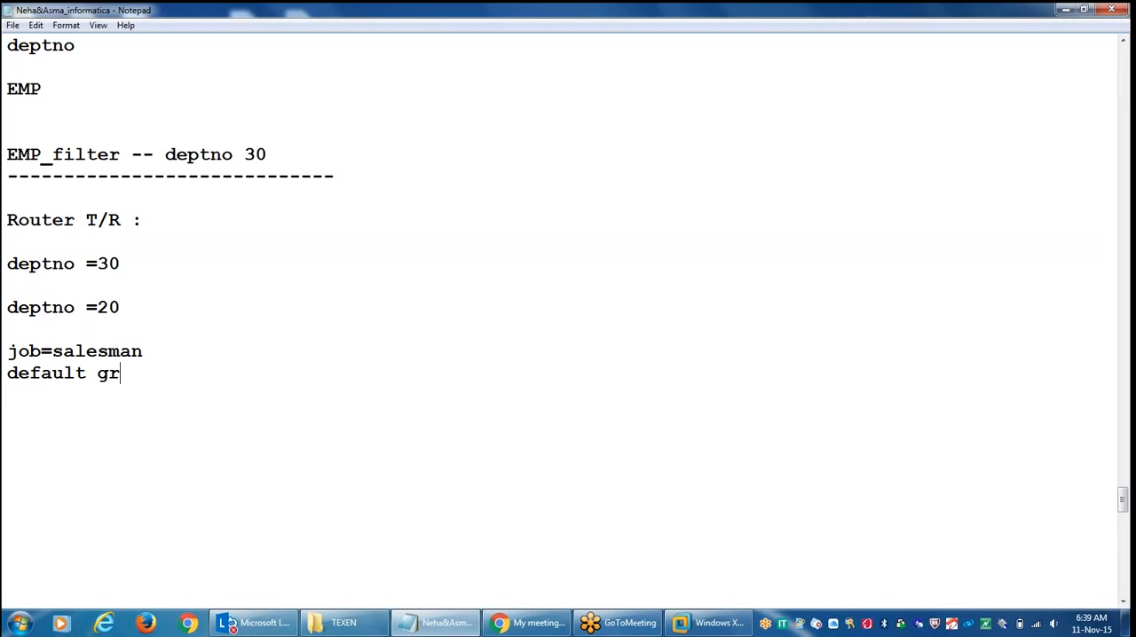
{"action": "type", "text": "oup"}
{"action": "left_click", "coordinate": [203, 355]}
{"action": "key", "text": "Return"}
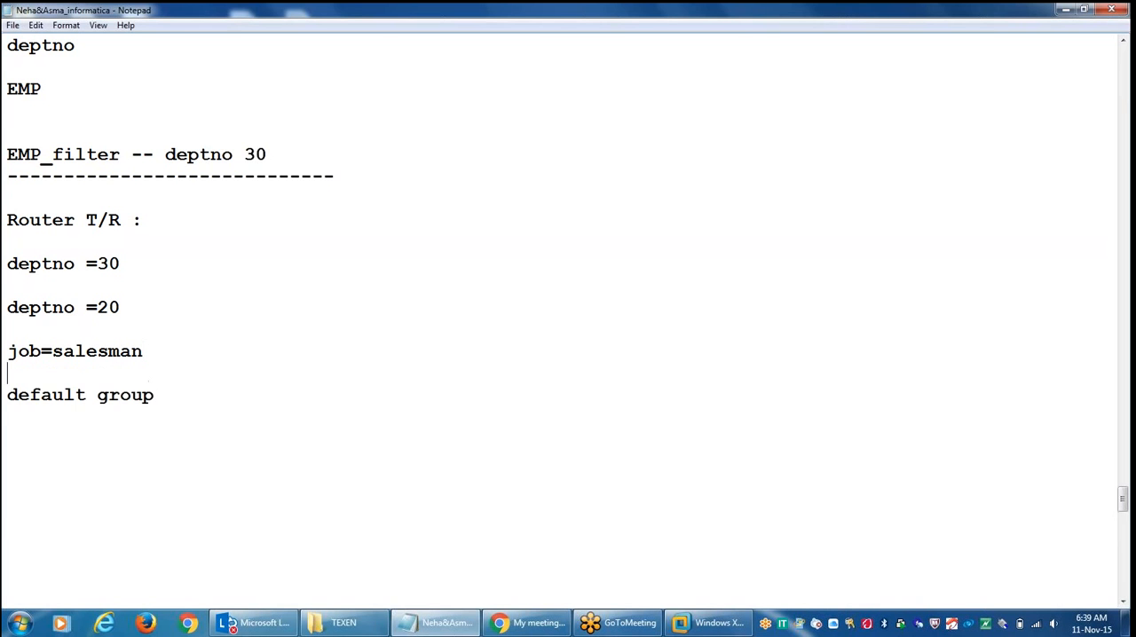
{"action": "left_click", "coordinate": [200, 397]}
{"action": "key", "text": "Return"}
Step: Note the source and first target as "emp --- source" and "target_r1"
{"action": "type", "text": "emp --- so"}
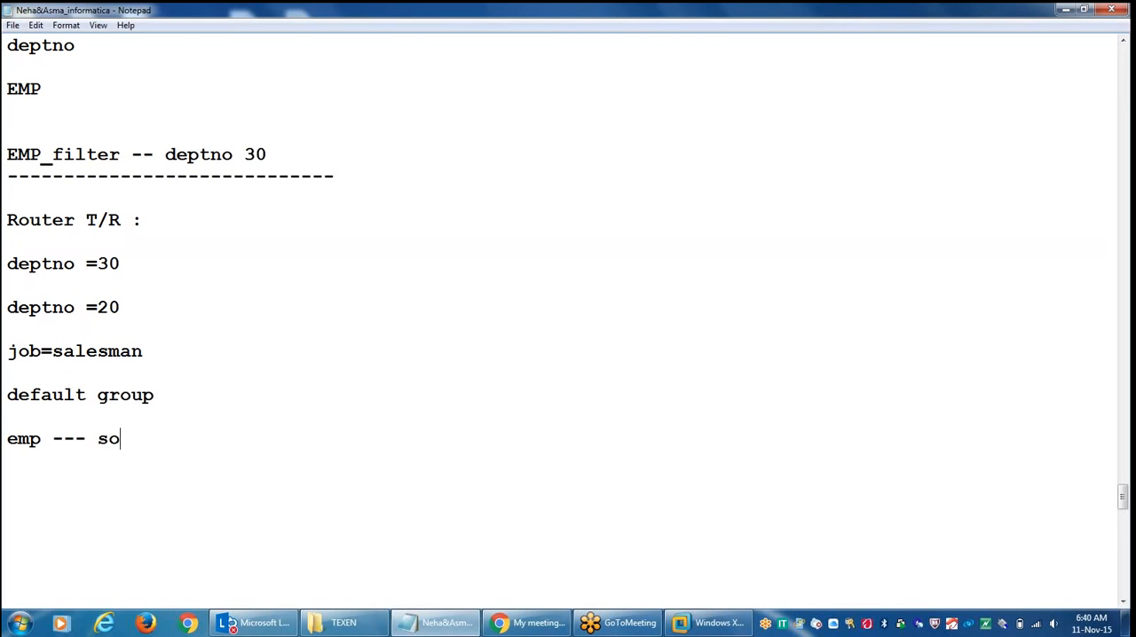
{"action": "type", "text": "urce"}
{"action": "key", "text": "Return"}
{"action": "key", "text": "Return"}
{"action": "type", "text": "target"}
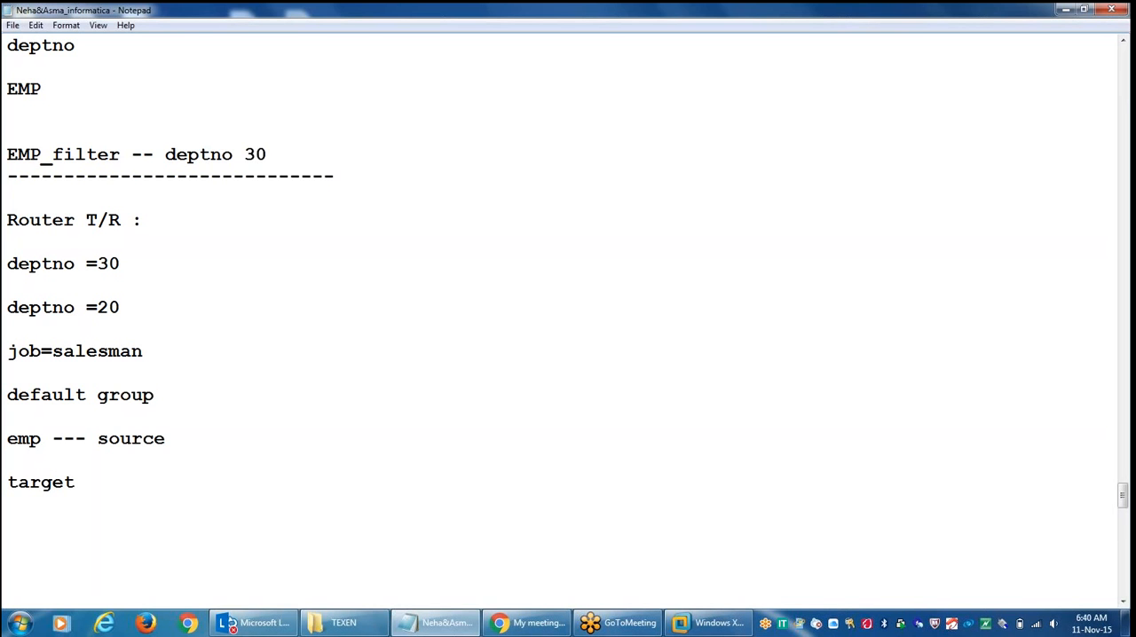
{"action": "type", "text": "_r1"}
{"action": "key", "text": "Return"}
{"action": "key", "text": "Return"}
Step: Add the second target line "traget_r2-- targets"
{"action": "type", "text": "trag"}
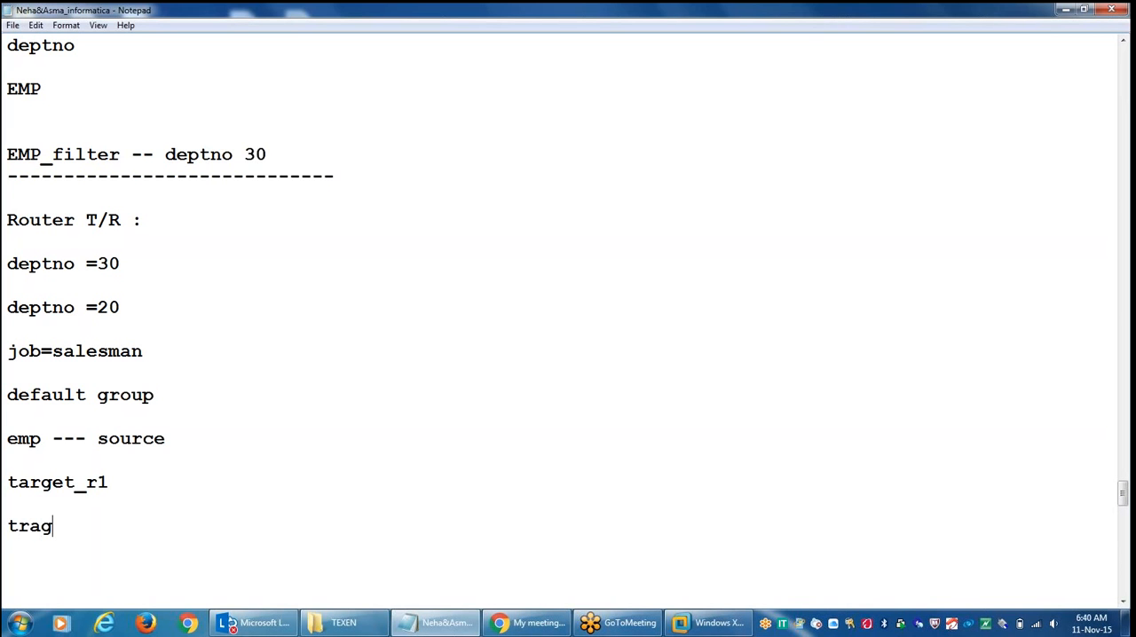
{"action": "type", "text": "et_r2-- target"}
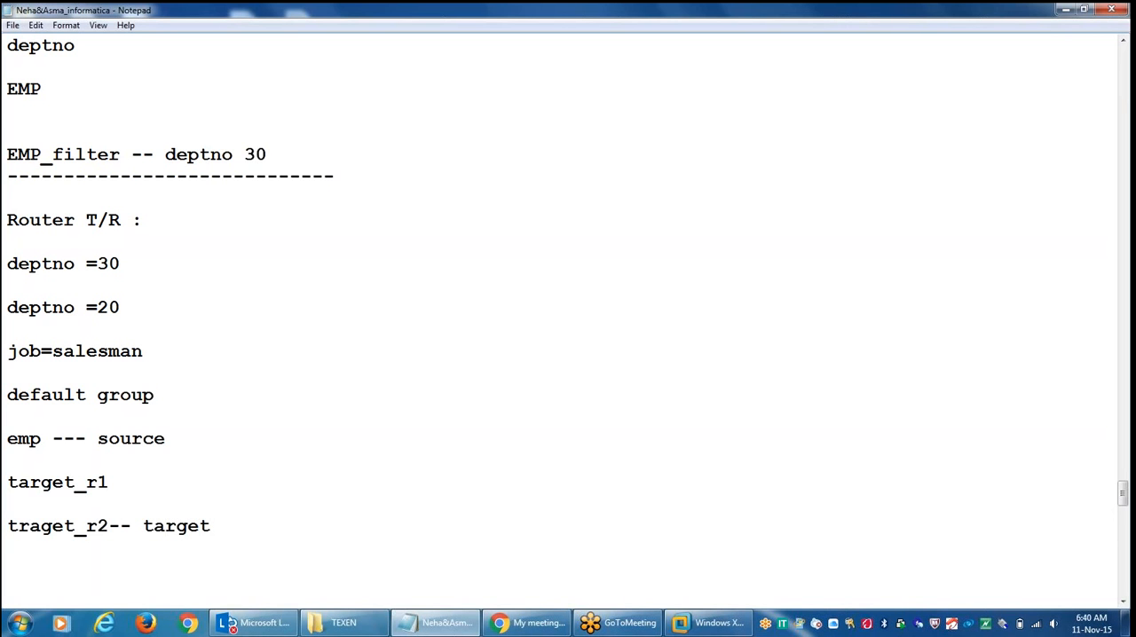
{"action": "type", "text": "s"}
{"action": "key", "text": "Return"}
Step: Add the condition line "jon='CLERK'" below the targets
{"action": "left_click", "coordinate": [235, 525]}
{"action": "key", "text": "Return"}
{"action": "key", "text": "Return"}
{"action": "type", "text": "deptn"}
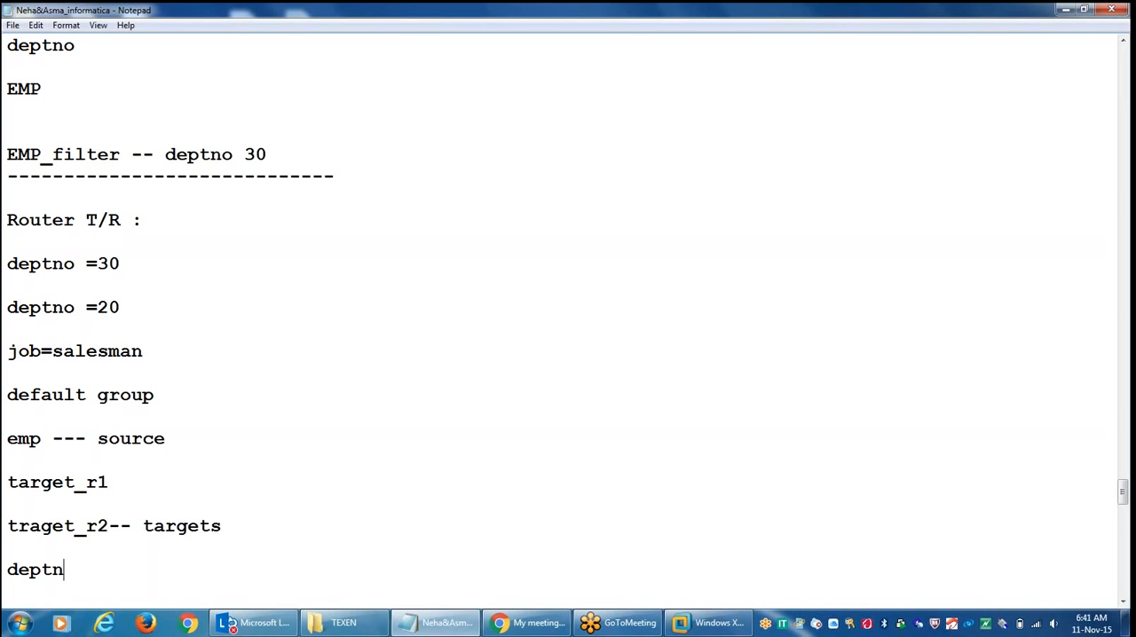
{"action": "type", "text": "o"}
{"action": "key", "text": "BackSpace"}
{"action": "key", "text": "BackSpace"}
{"action": "key", "text": "BackSpace"}
{"action": "key", "text": "BackSpace"}
{"action": "key", "text": "BackSpace"}
{"action": "key", "text": "BackSpace"}
{"action": "type", "text": "on='c"}
{"action": "key", "text": "BackSpace"}
{"action": "type", "text": "CLERK"}
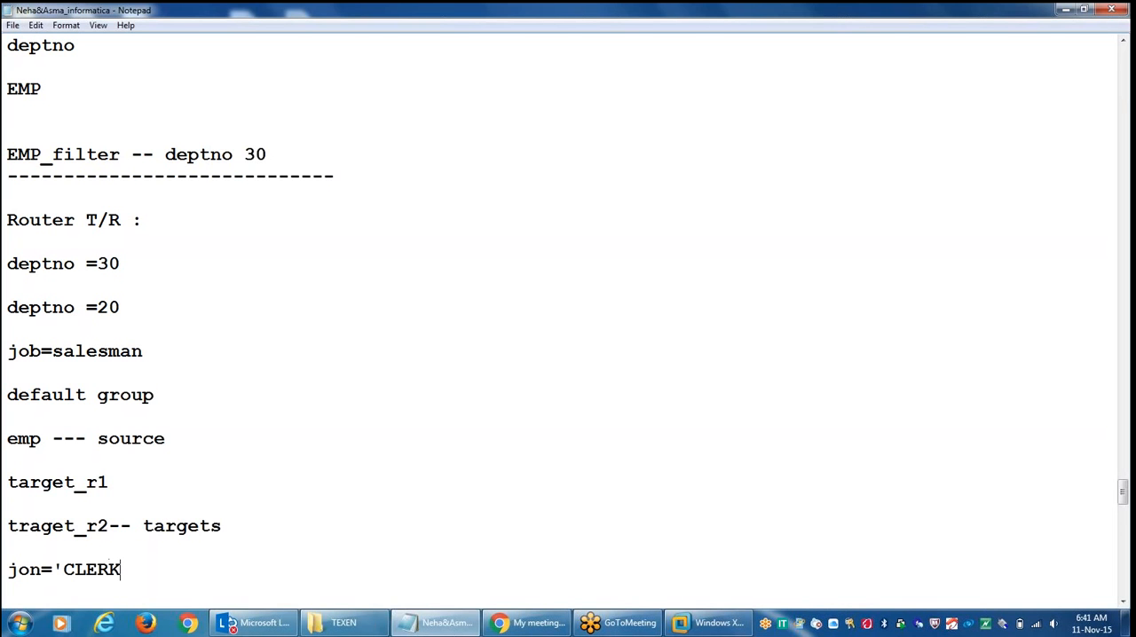
{"action": "type", "text": "'"}
Step: Highlight the target_r1 and traget_r2 names while reviewing the notes
{"action": "left_click_drag", "start_coordinate": [109, 478], "coordinate": [8, 455]}
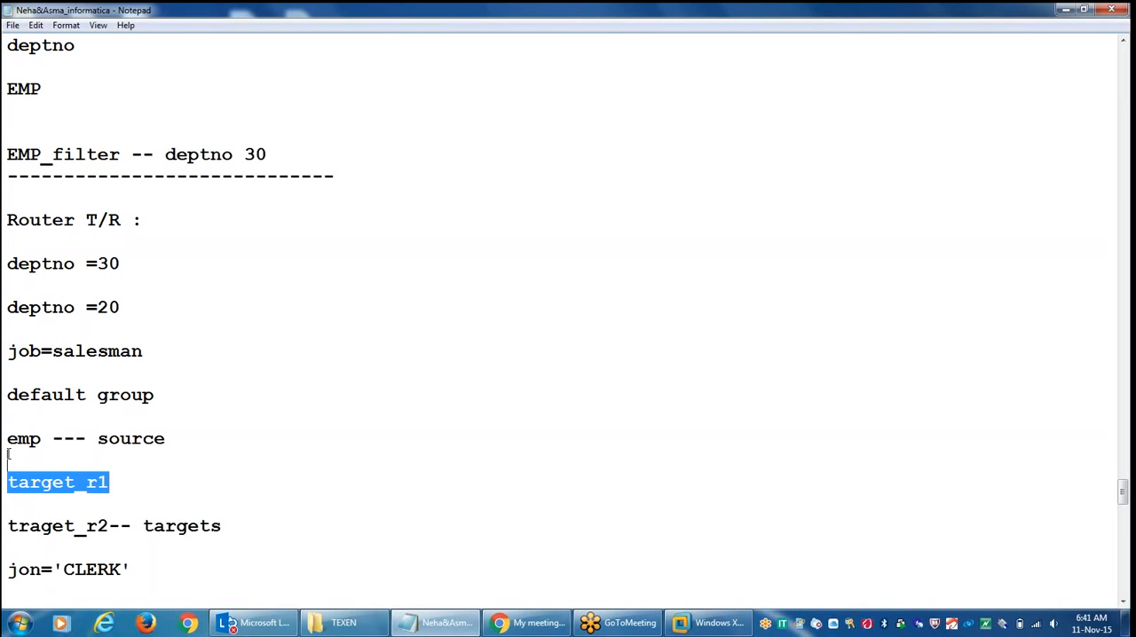
{"action": "left_click", "coordinate": [53, 480]}
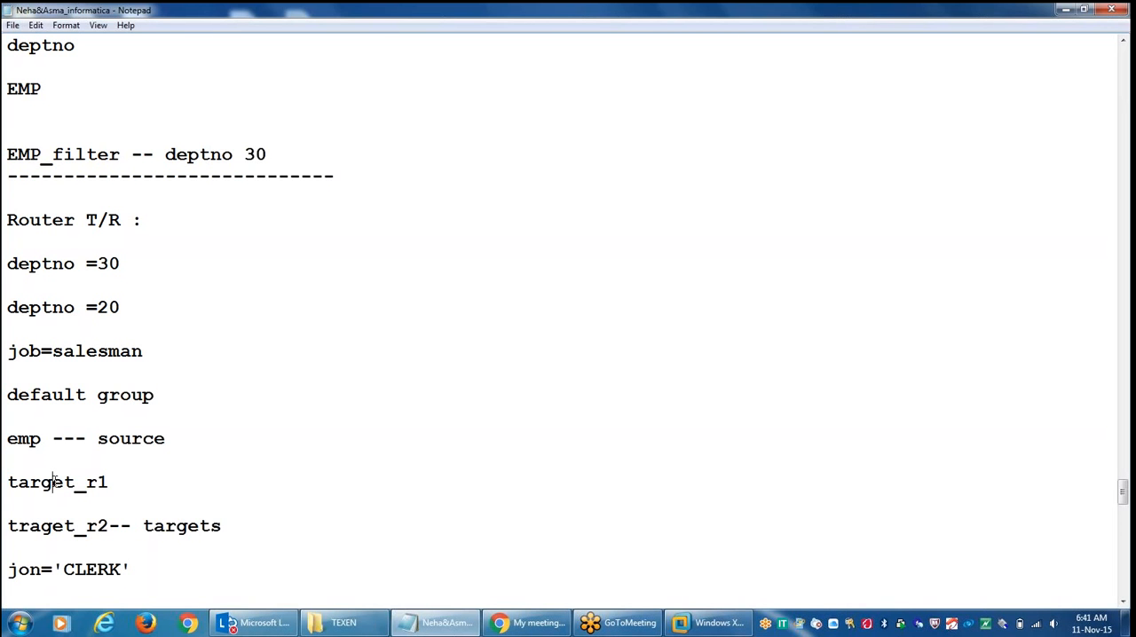
{"action": "left_click", "coordinate": [122, 473]}
{"action": "left_click_drag", "start_coordinate": [110, 524], "coordinate": [8, 504]}
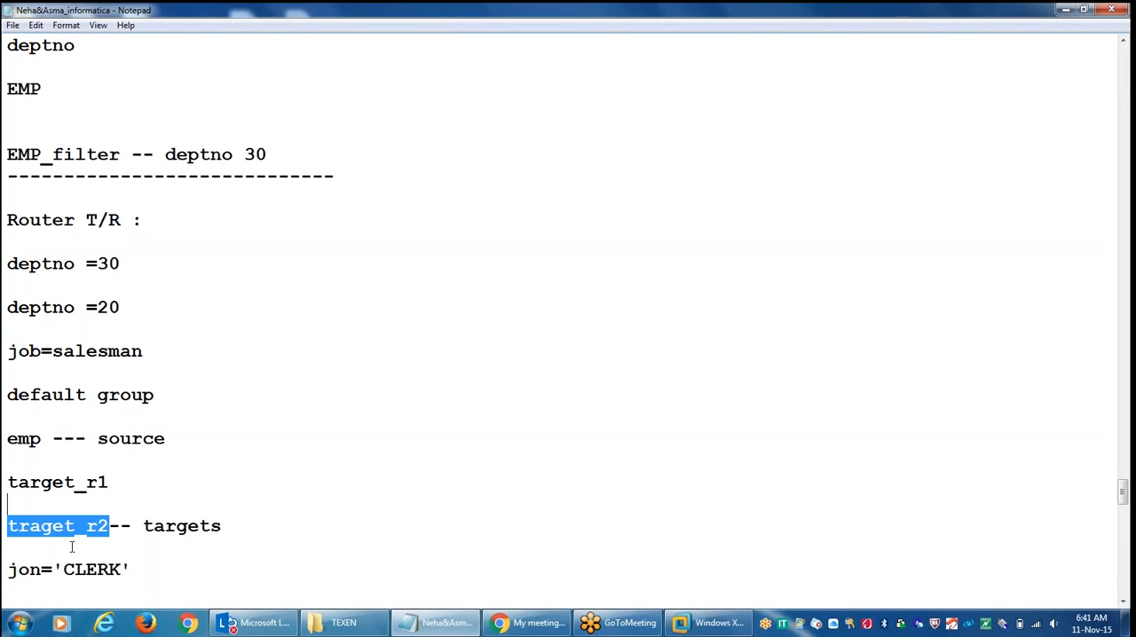
{"action": "left_click", "coordinate": [106, 553]}
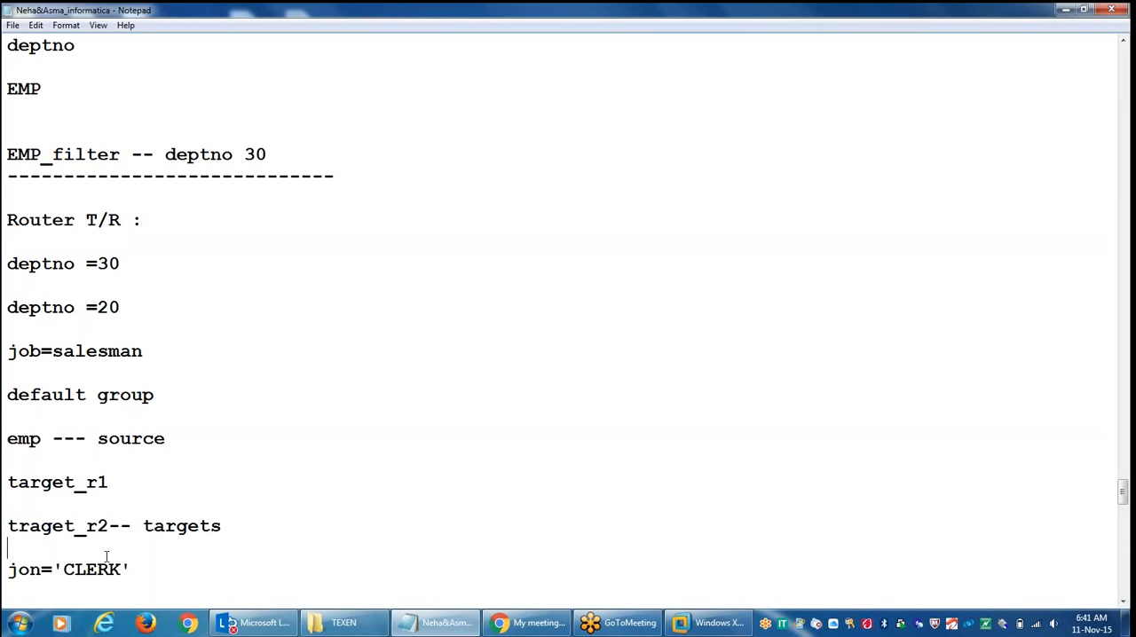
{"action": "left_click_drag", "start_coordinate": [120, 526], "coordinate": [8, 526]}
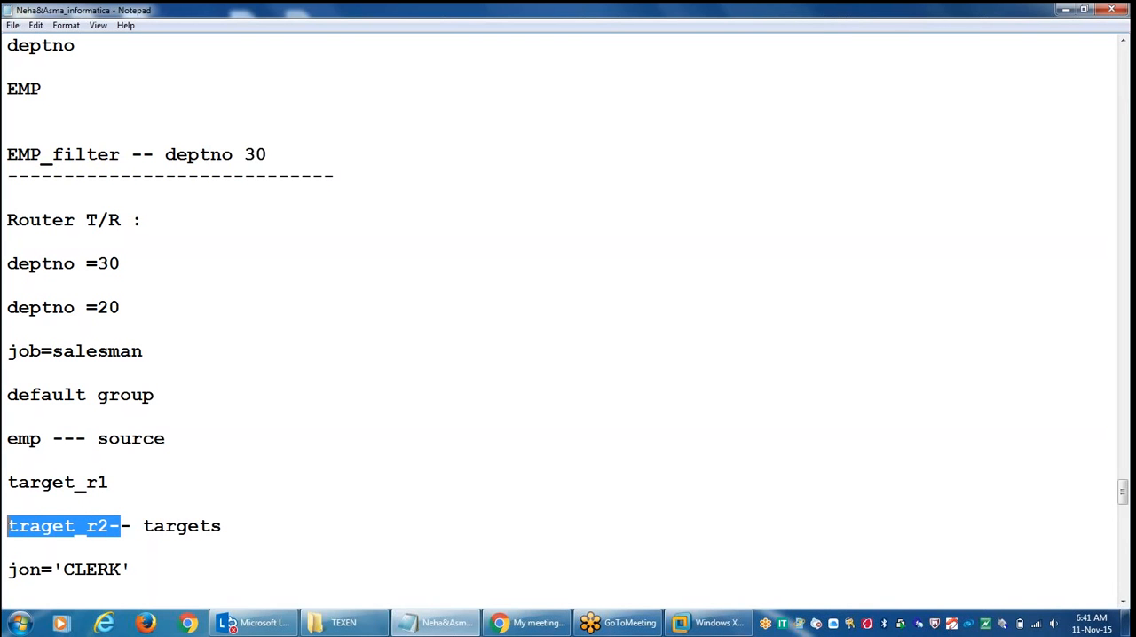
{"action": "left_click", "coordinate": [142, 590]}
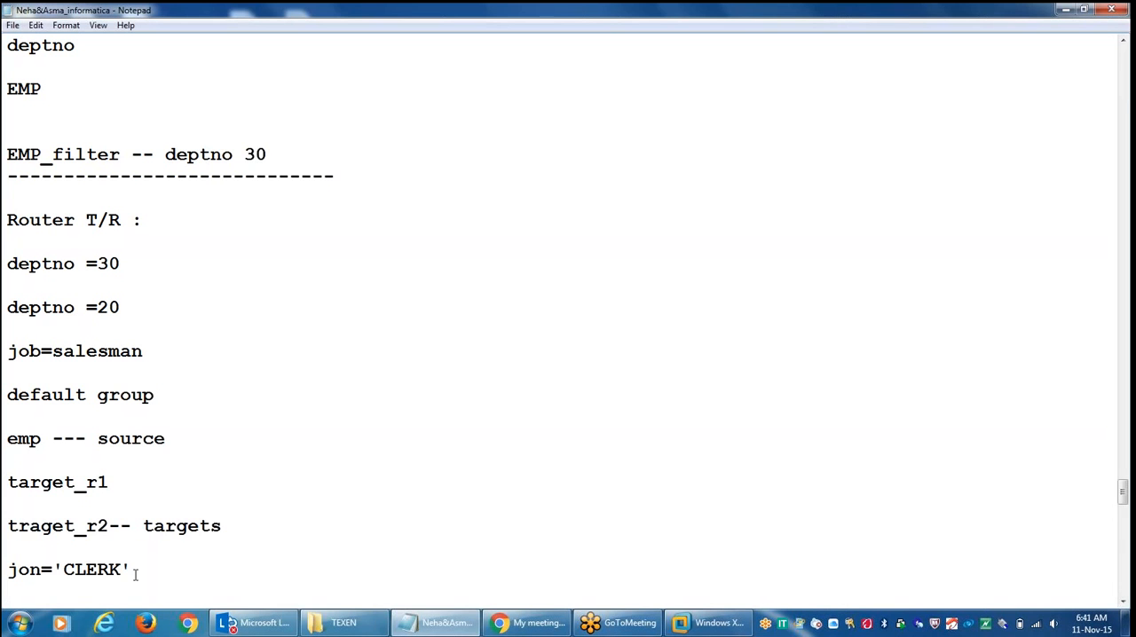
{"action": "left_click", "coordinate": [135, 570]}
{"action": "left_click", "coordinate": [1102, 248]}
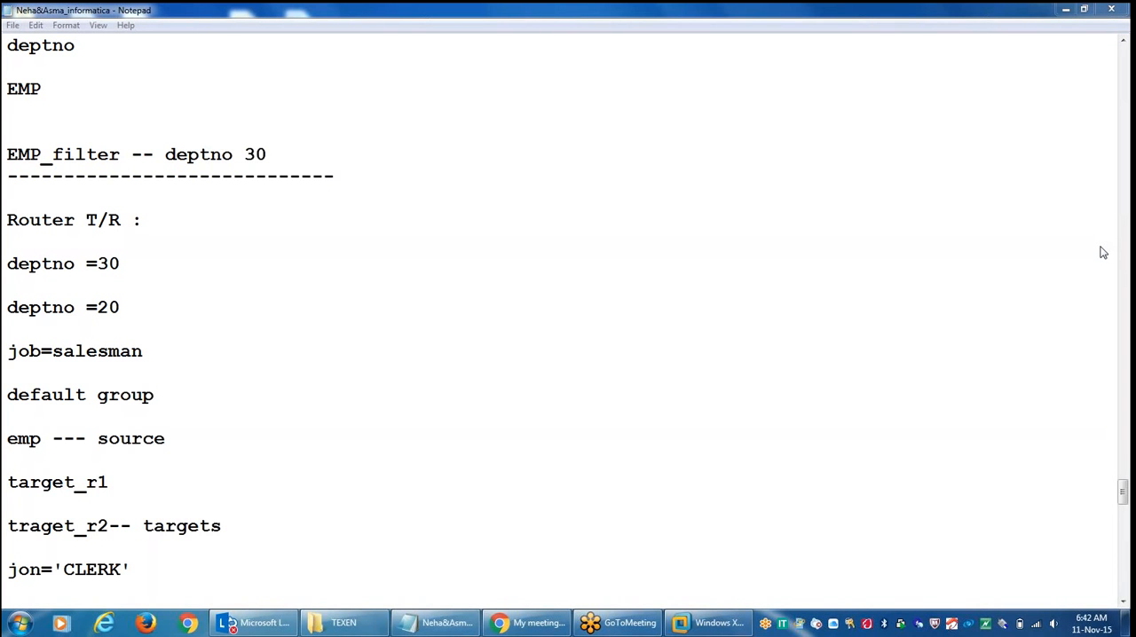
{"action": "left_click", "coordinate": [787, 275]}
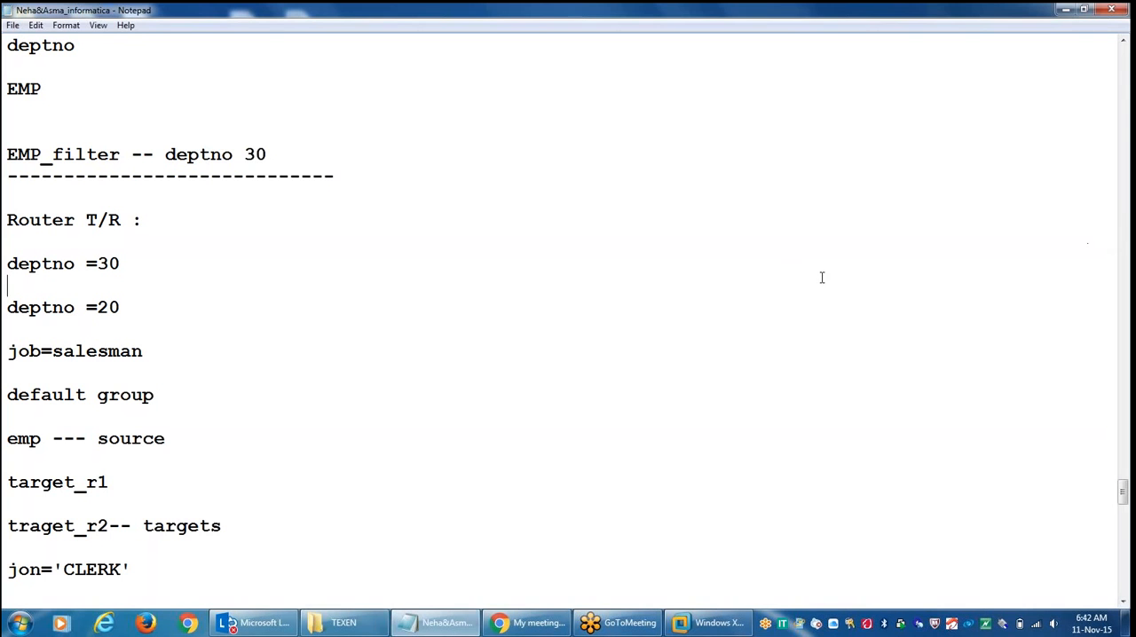
{"action": "left_click", "coordinate": [1079, 292]}
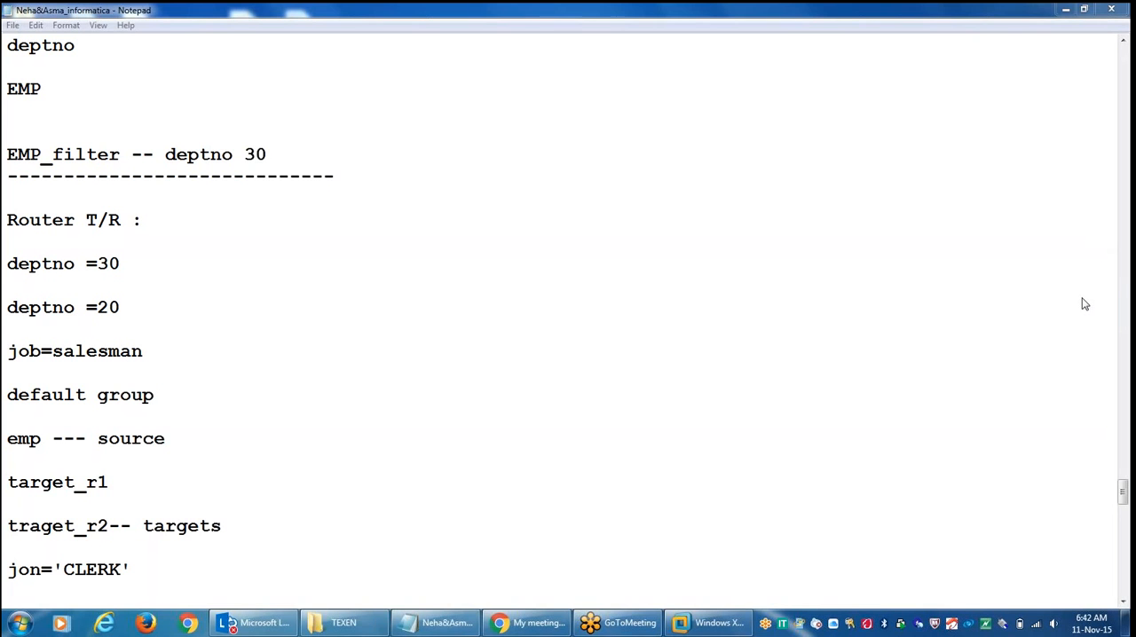
{"action": "left_click", "coordinate": [1082, 299]}
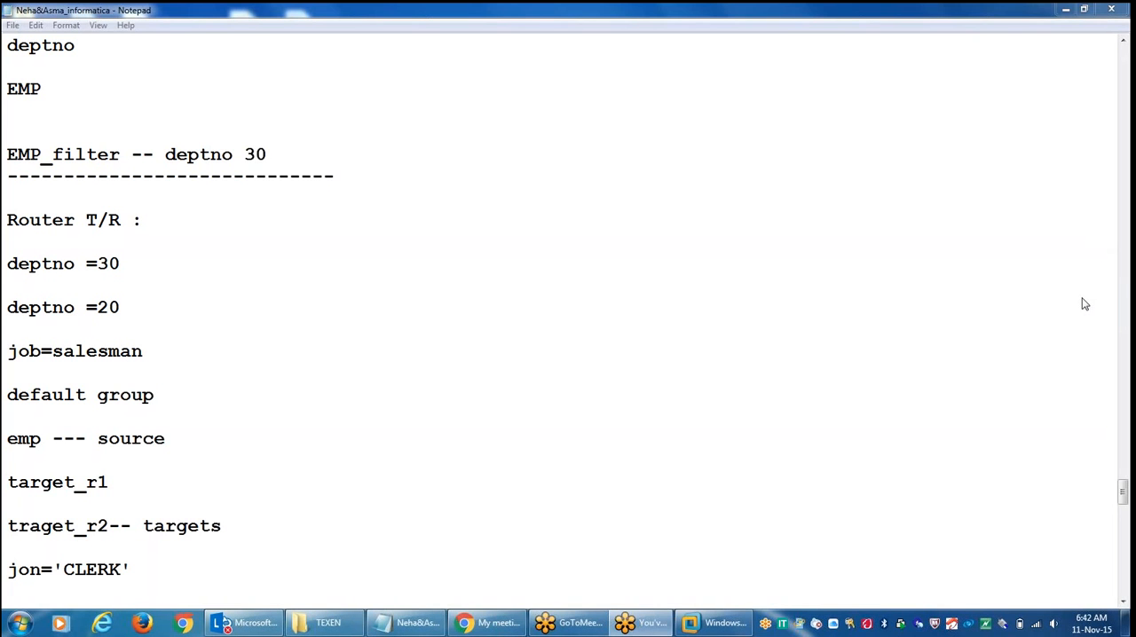
Step: Switch the GoToMeeting session to the desktop version and launch the application
{"action": "left_click", "coordinate": [698, 388]}
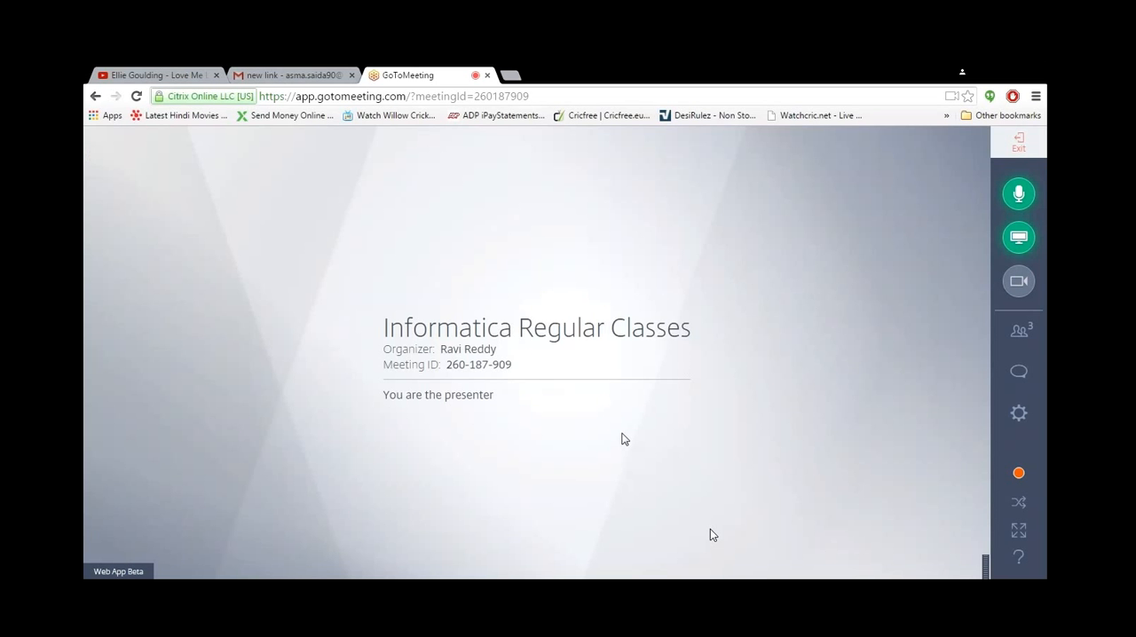
{"action": "left_click", "coordinate": [1003, 435]}
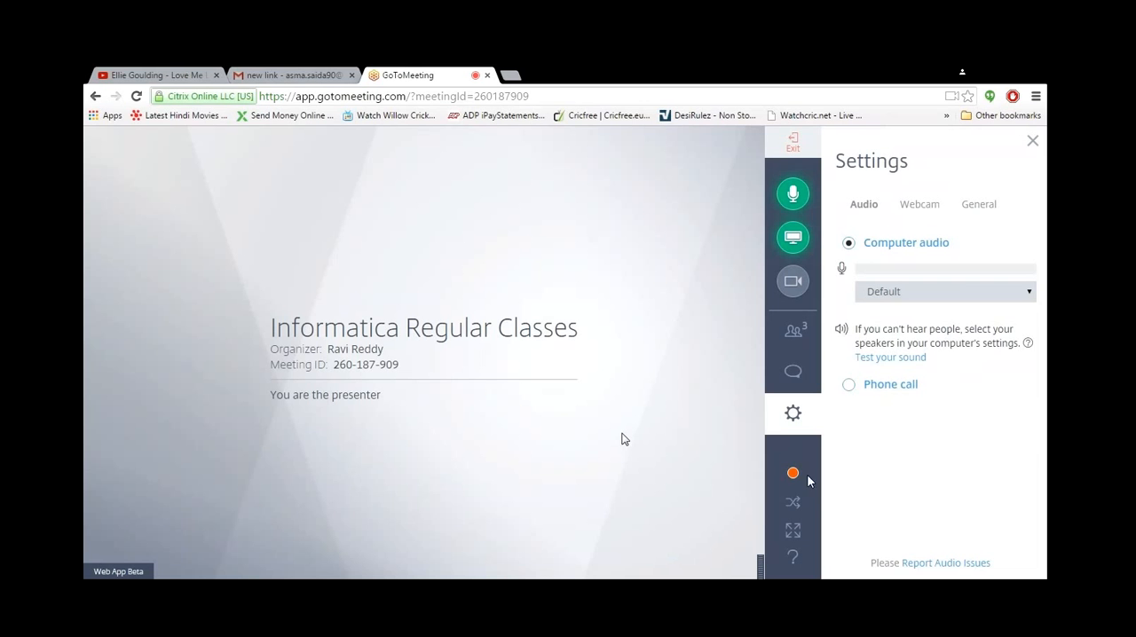
{"action": "mouse_move", "coordinate": [804, 472]}
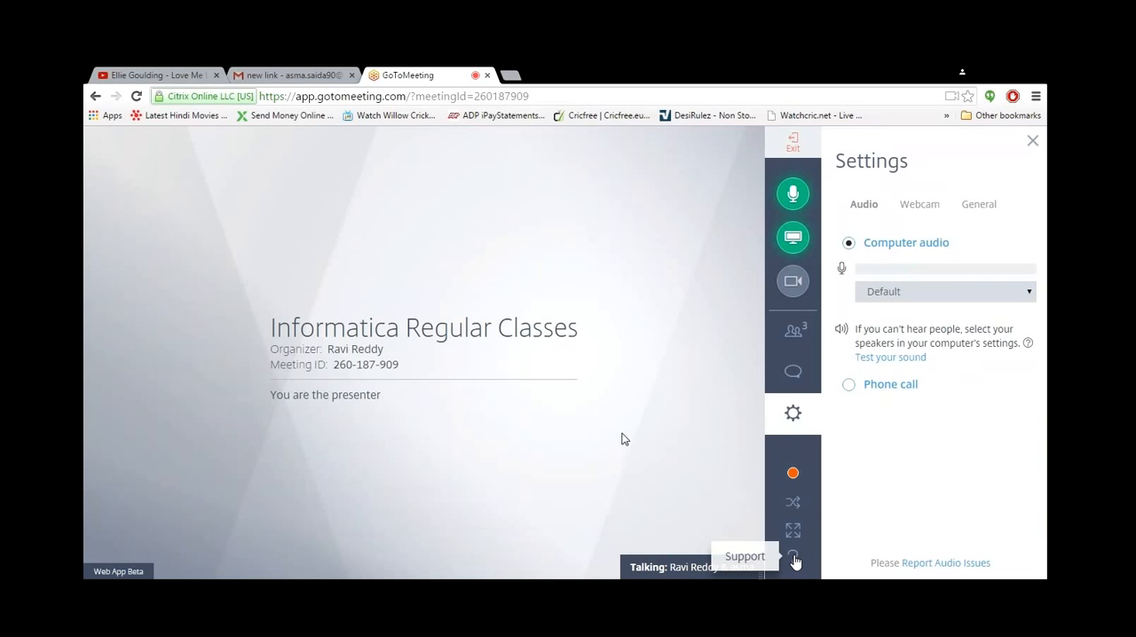
{"action": "left_click", "coordinate": [794, 505]}
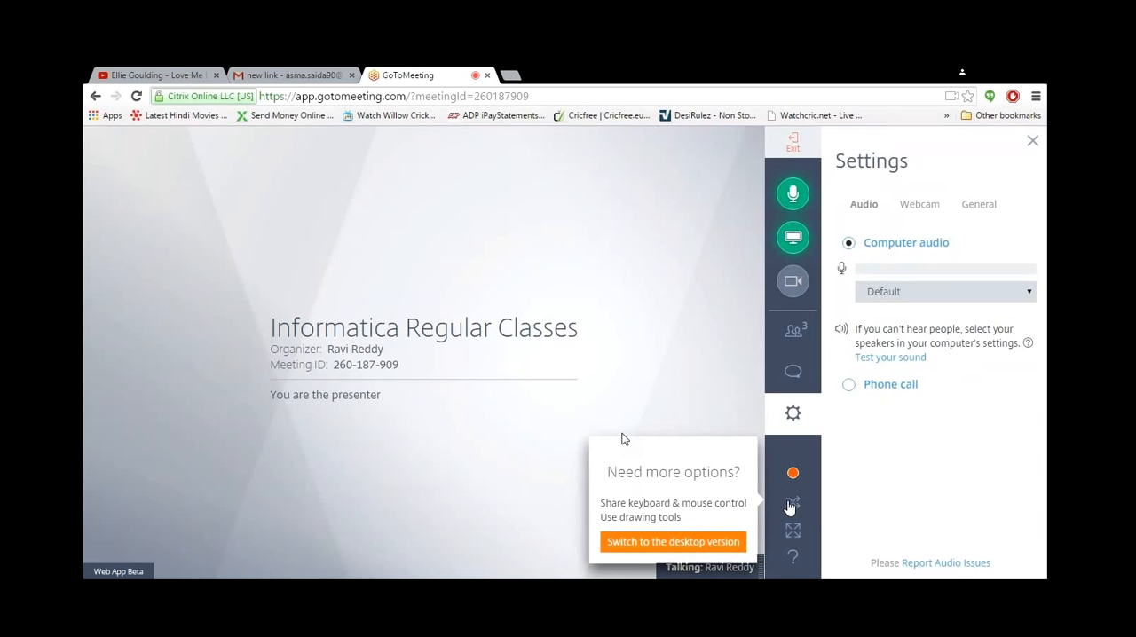
{"action": "left_click", "coordinate": [727, 543]}
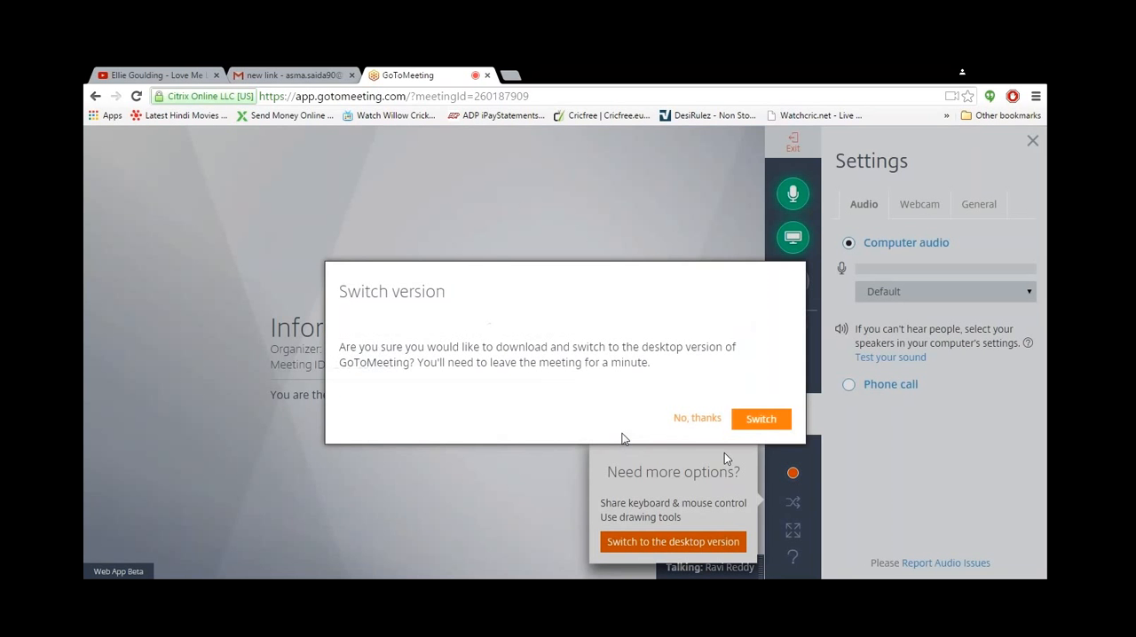
{"action": "left_click", "coordinate": [759, 421]}
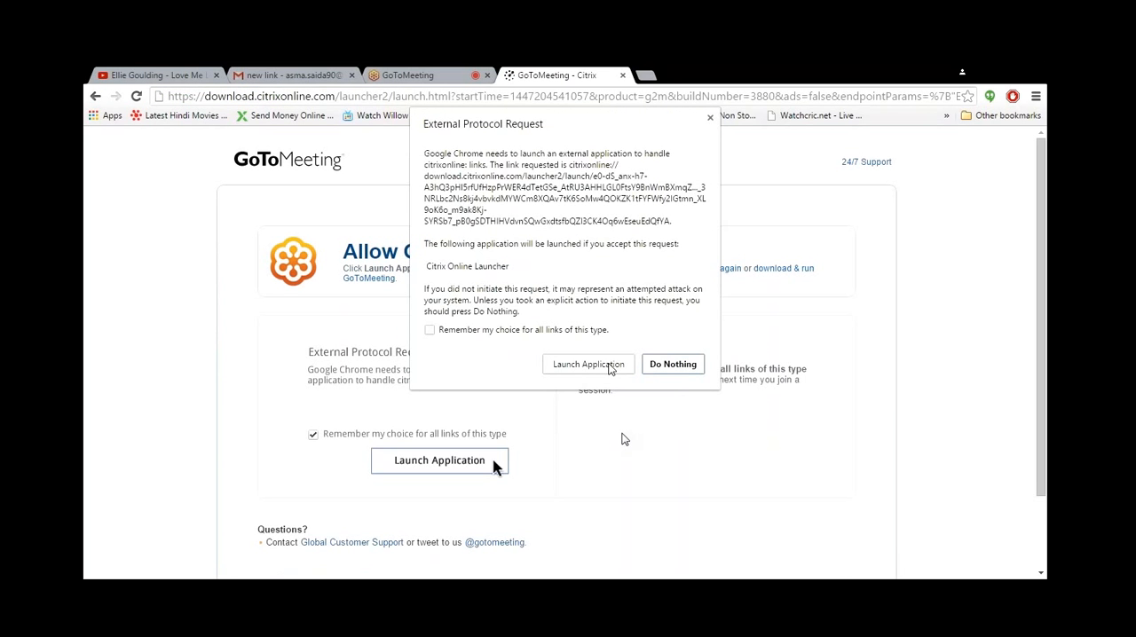
{"action": "left_click", "coordinate": [588, 365]}
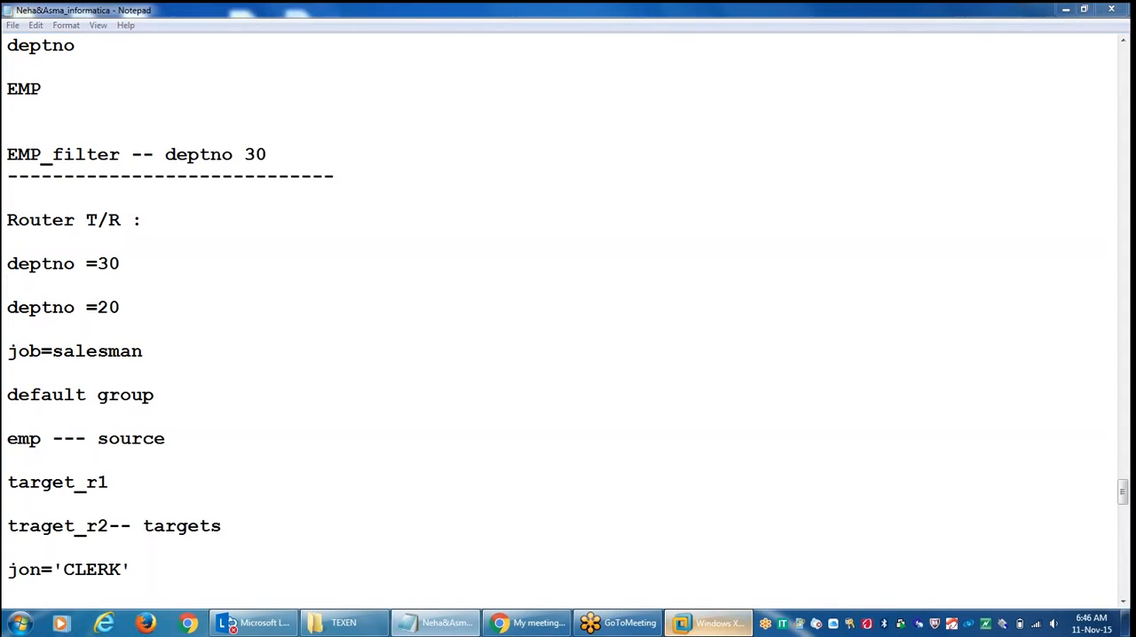
Step: Open SQL Plus in the Windows XP virtual machine and minimise the virtual machine window
{"action": "left_click", "coordinate": [714, 623]}
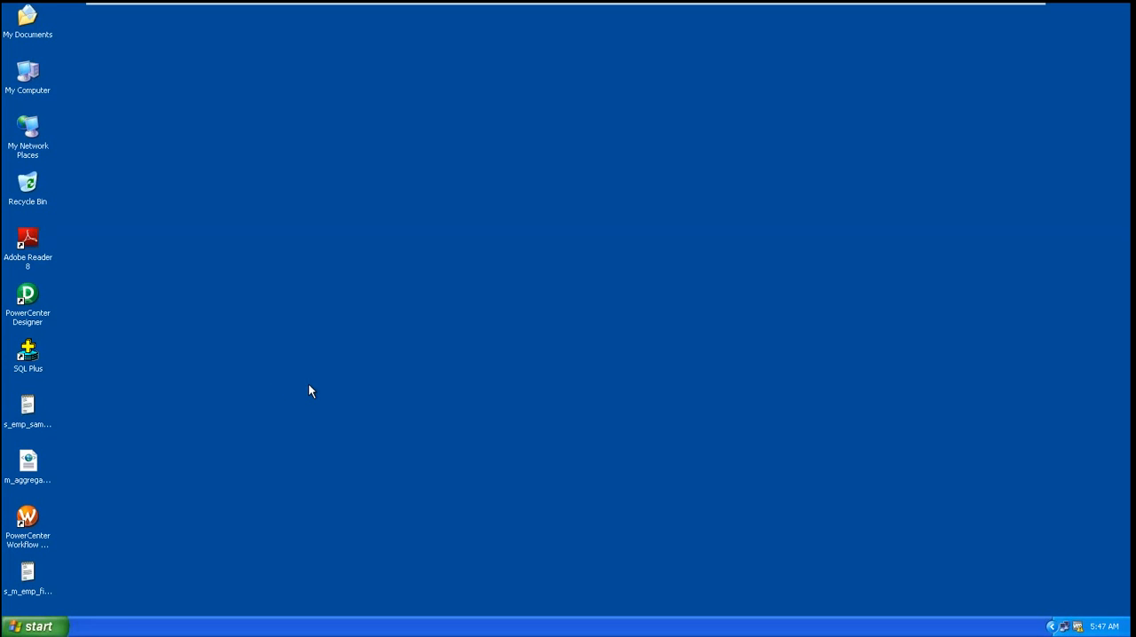
{"action": "double_click", "coordinate": [34, 360]}
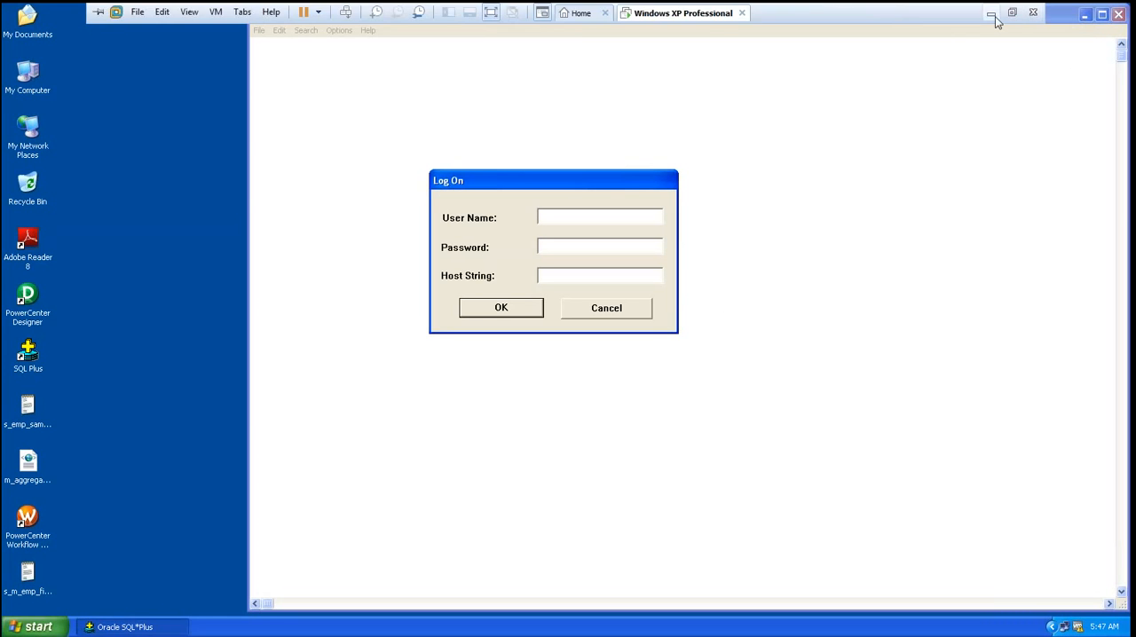
{"action": "left_click", "coordinate": [992, 14]}
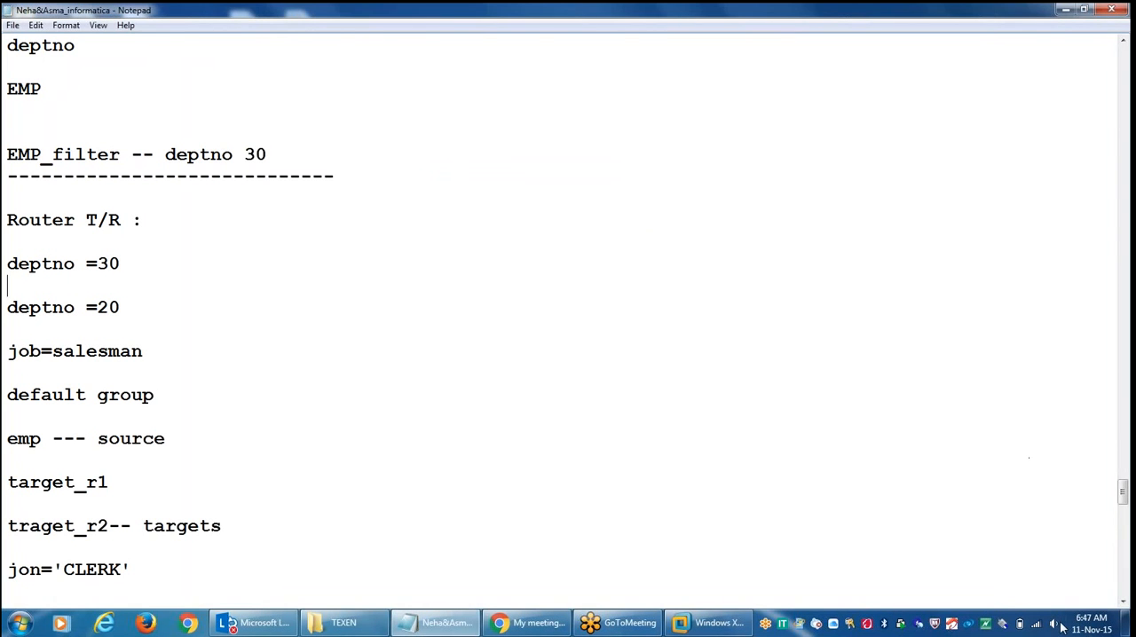
Step: Raise the system speaker volume
{"action": "left_click", "coordinate": [1054, 624]}
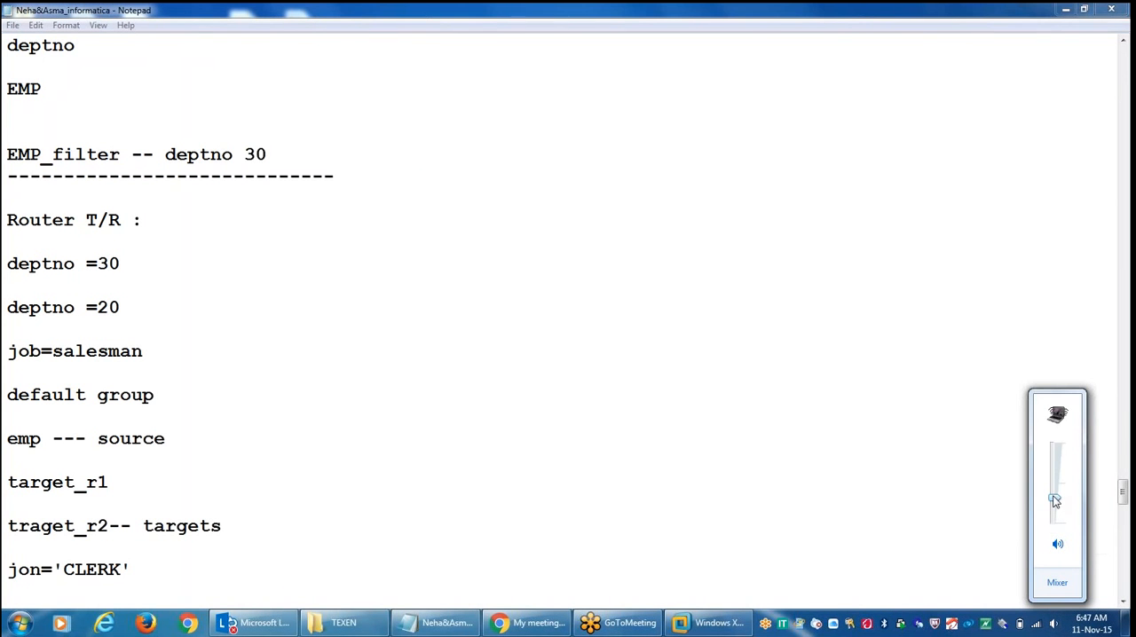
{"action": "left_click_drag", "start_coordinate": [1054, 501], "coordinate": [1054, 465]}
{"action": "left_click", "coordinate": [1113, 250]}
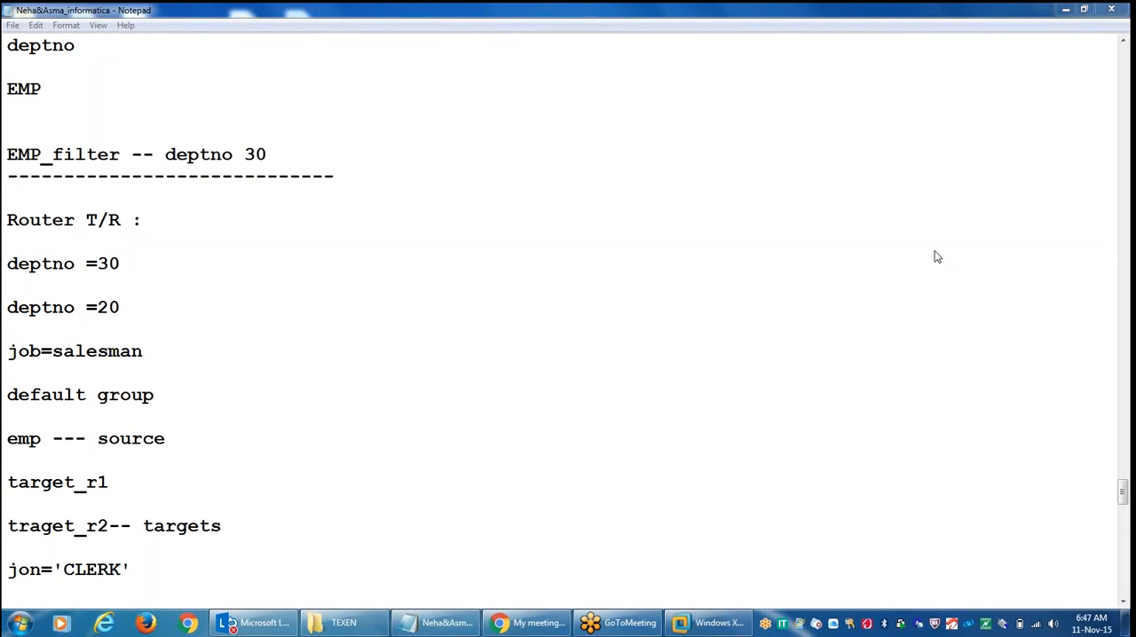
{"action": "left_click", "coordinate": [852, 248]}
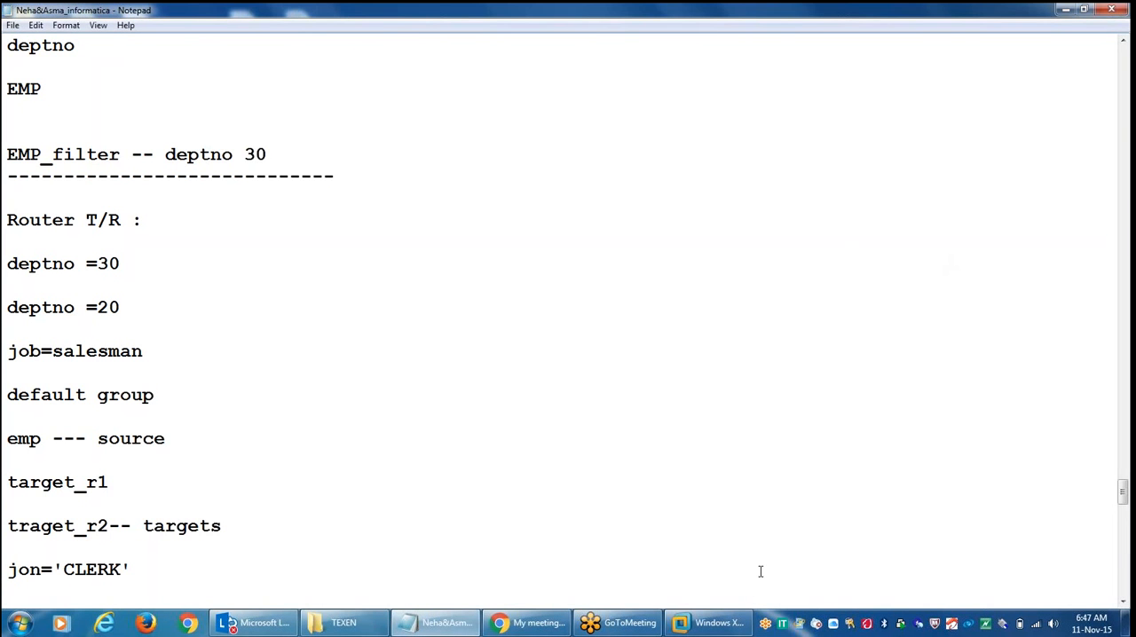
{"action": "left_click", "coordinate": [710, 623]}
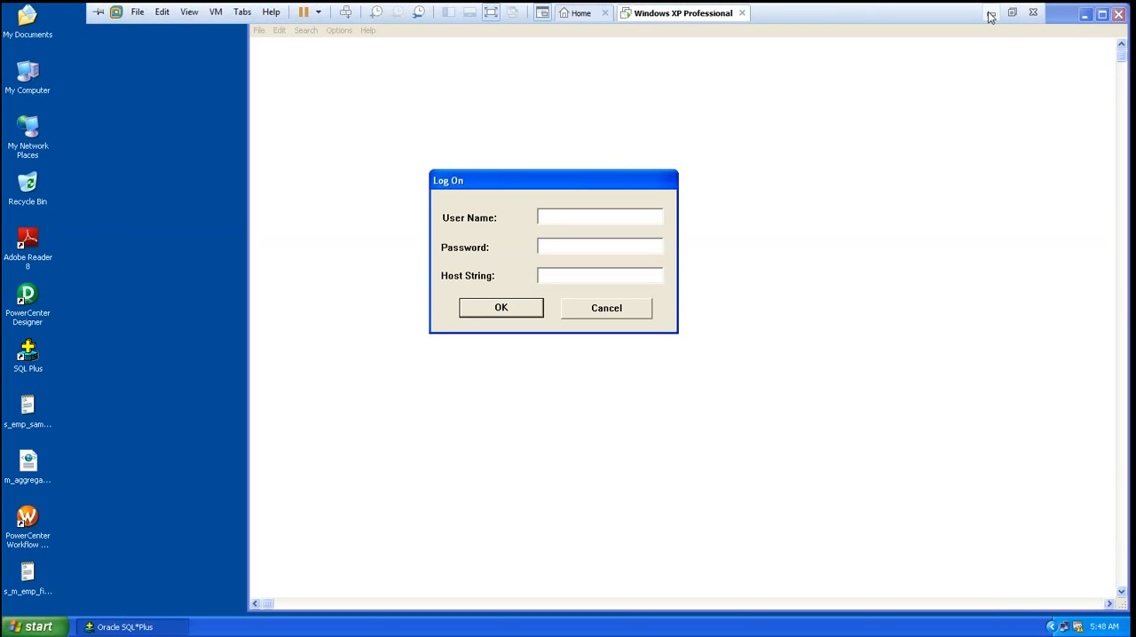
{"action": "left_click", "coordinate": [990, 15]}
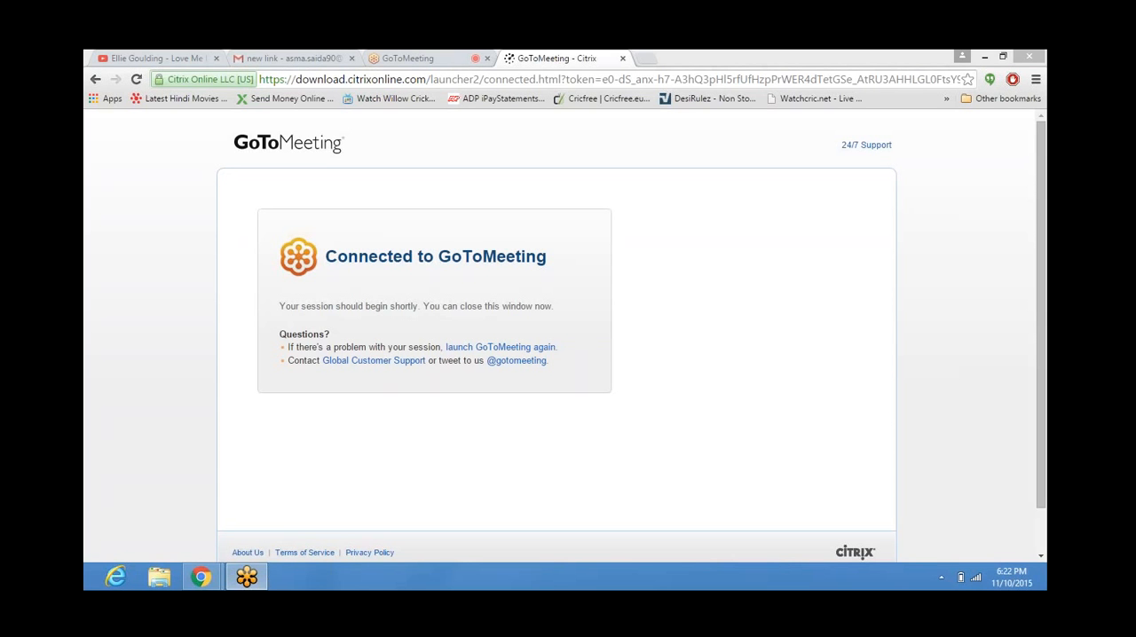
Step: Close the GoToMeeting web app tab, confirming to leave the page, and return to the connected launcher page
{"action": "left_click", "coordinate": [443, 56]}
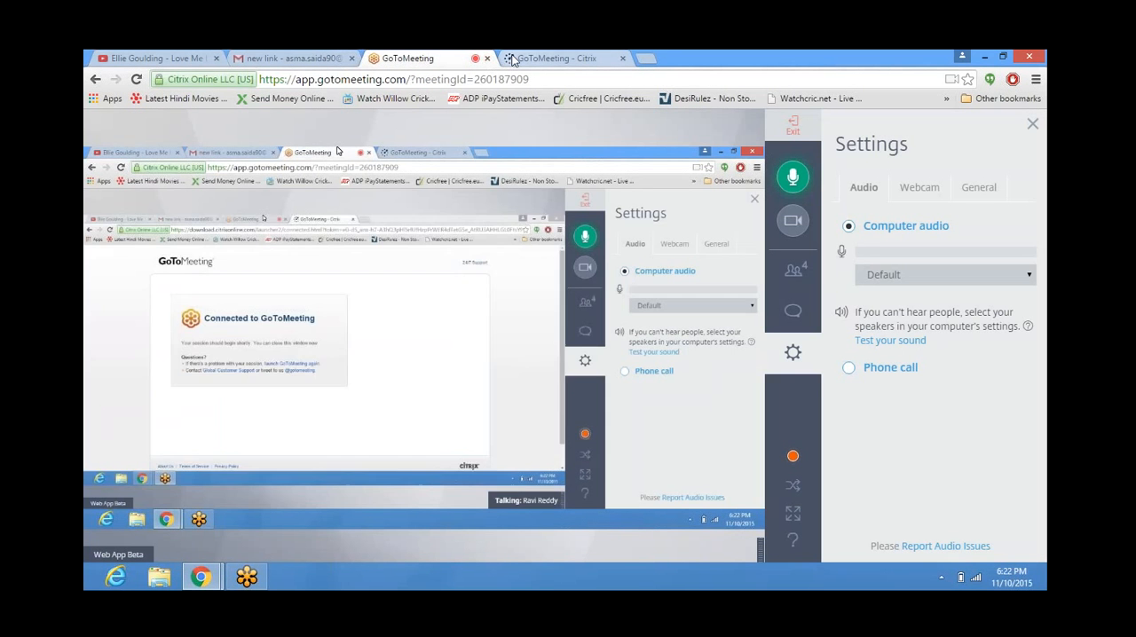
{"action": "left_click", "coordinate": [488, 59]}
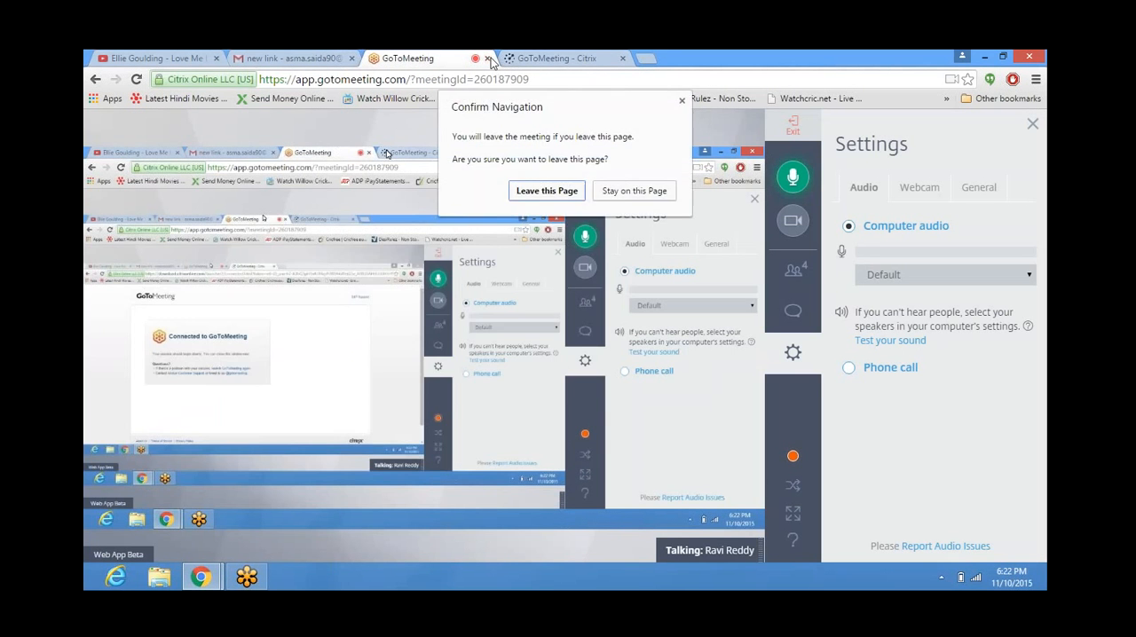
{"action": "left_click", "coordinate": [545, 191]}
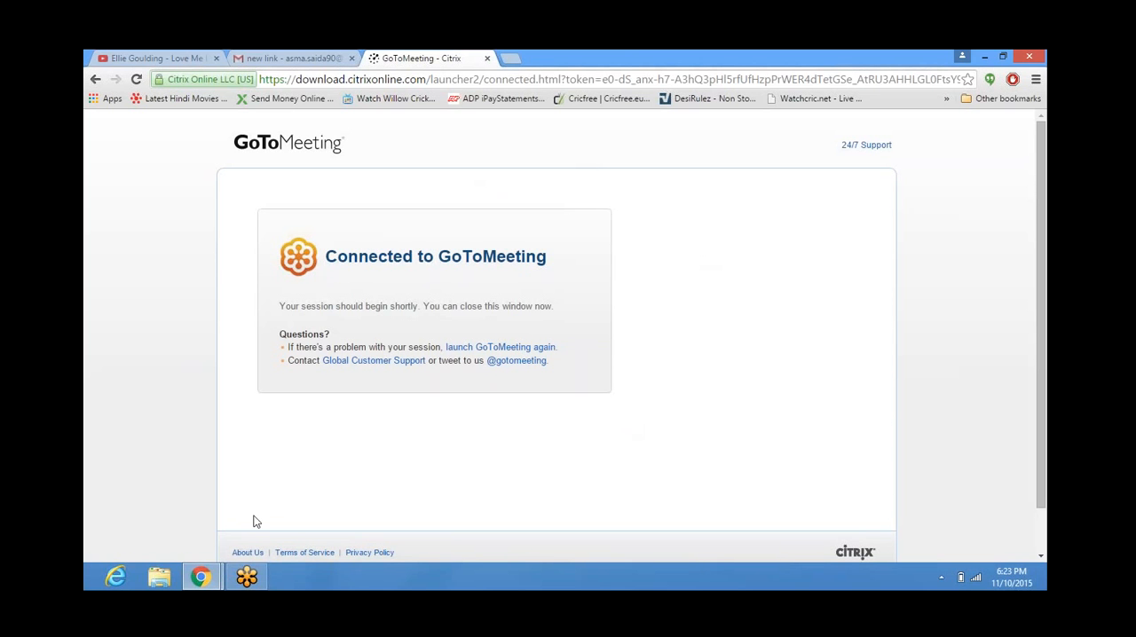
{"action": "left_click", "coordinate": [248, 579]}
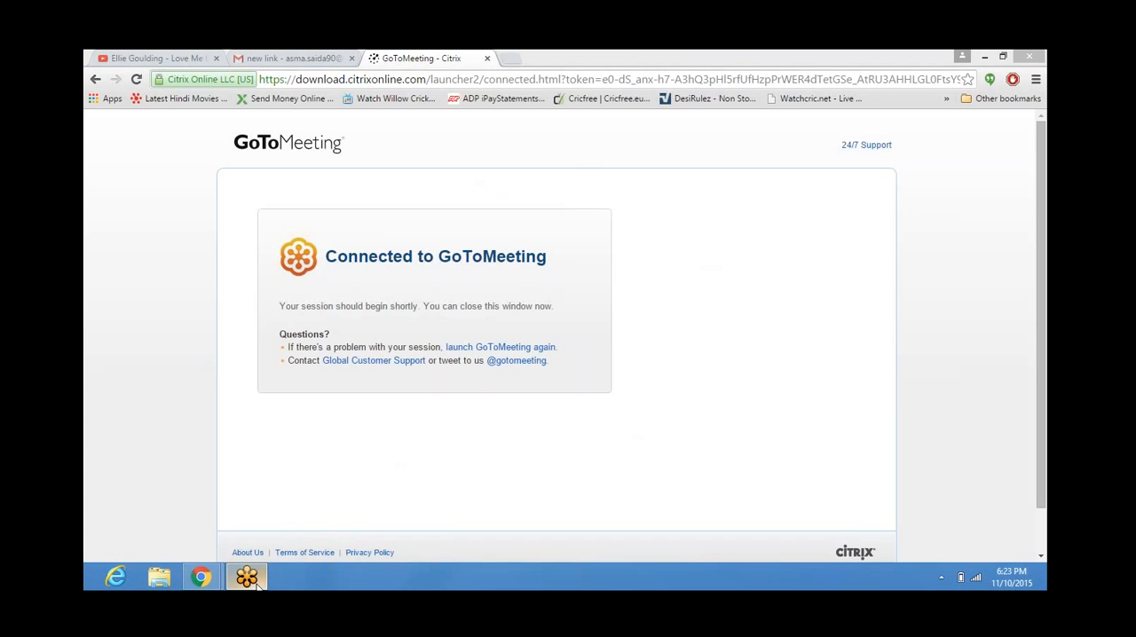
{"action": "mouse_move", "coordinate": [266, 569]}
{"action": "left_click", "coordinate": [217, 57]}
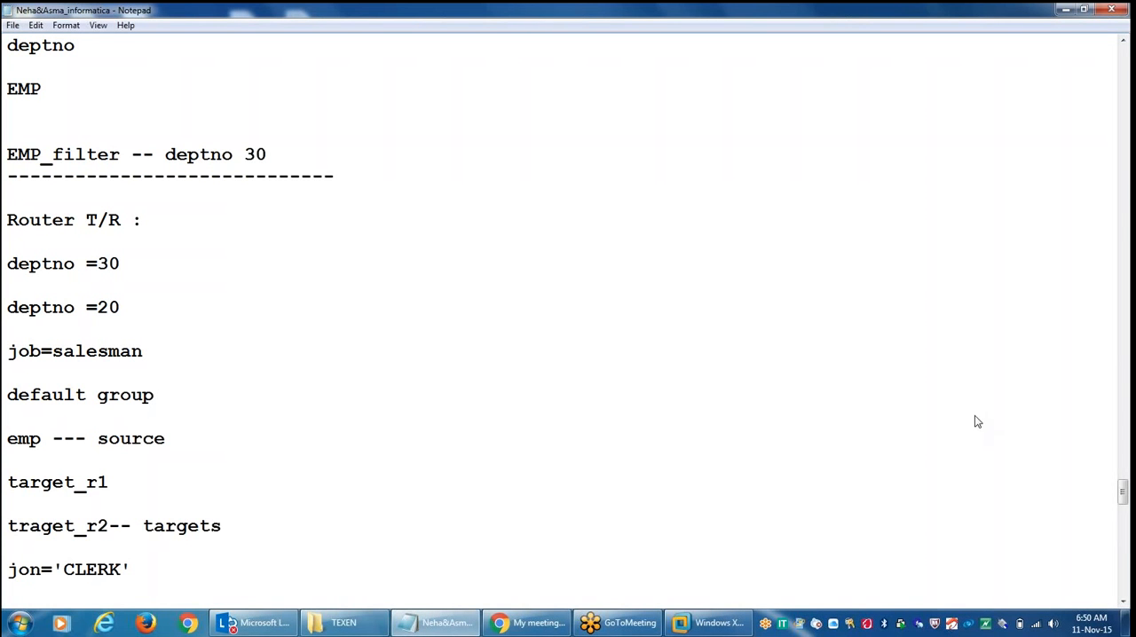
{"action": "left_click", "coordinate": [603, 625]}
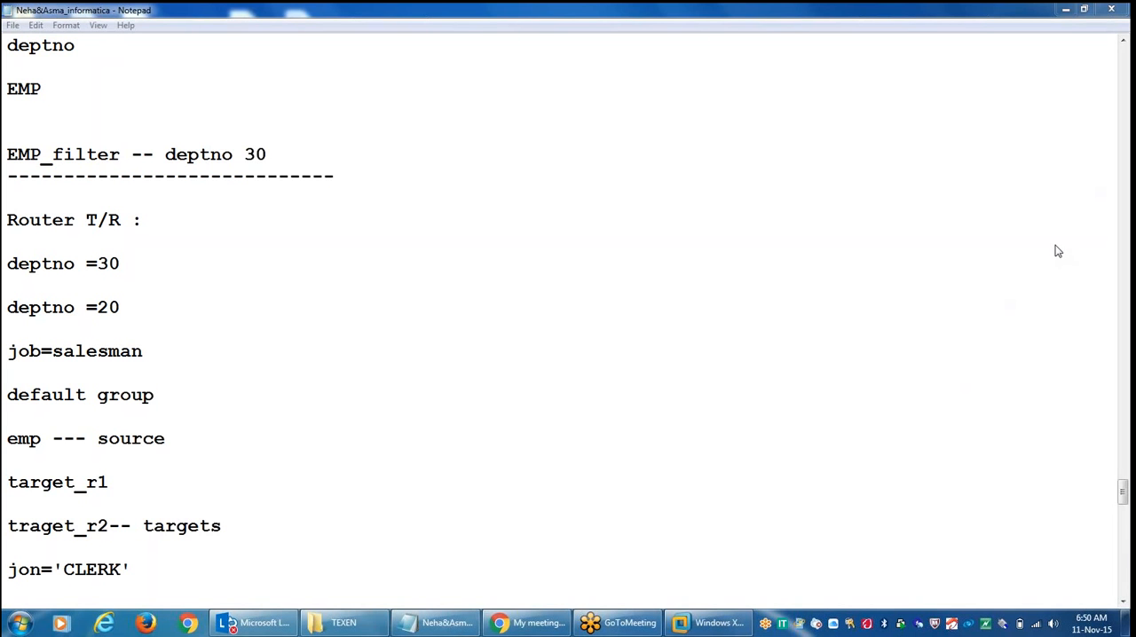
{"action": "left_click", "coordinate": [843, 288]}
{"action": "left_click", "coordinate": [763, 344]}
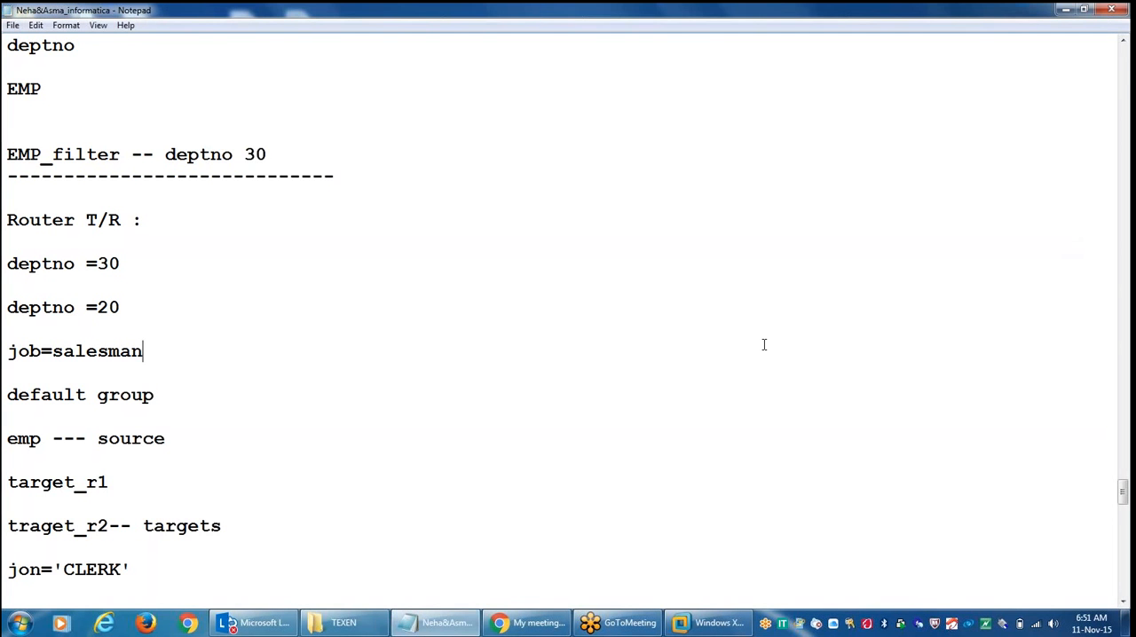
{"action": "left_click", "coordinate": [708, 622]}
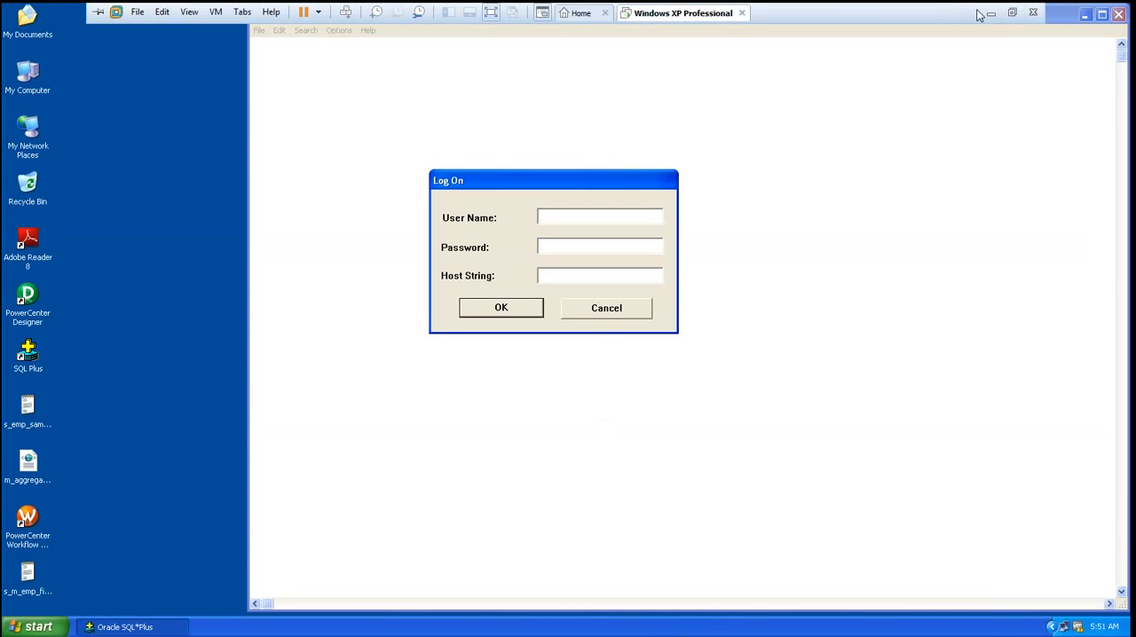
{"action": "left_click", "coordinate": [990, 11]}
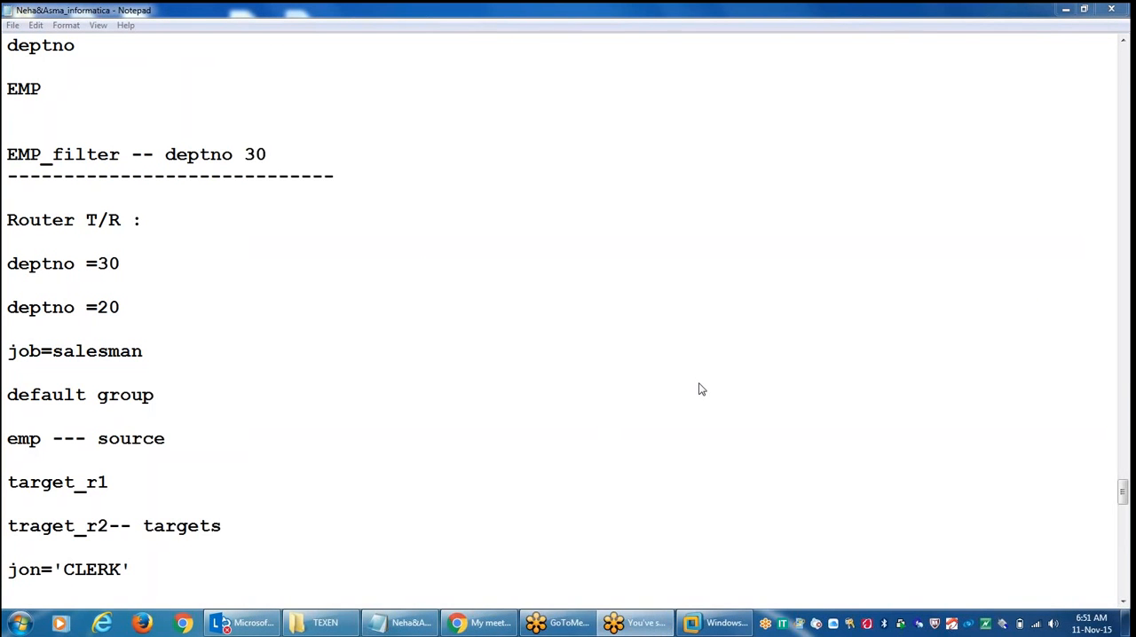
{"action": "left_click", "coordinate": [705, 622]}
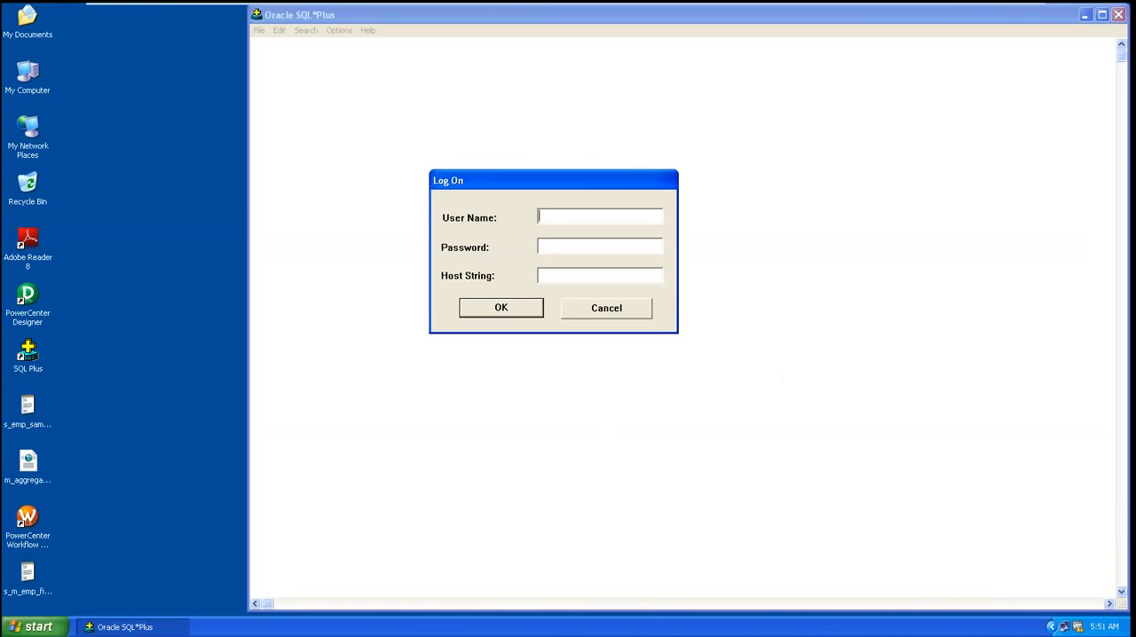
{"action": "mouse_move", "coordinate": [959, 8]}
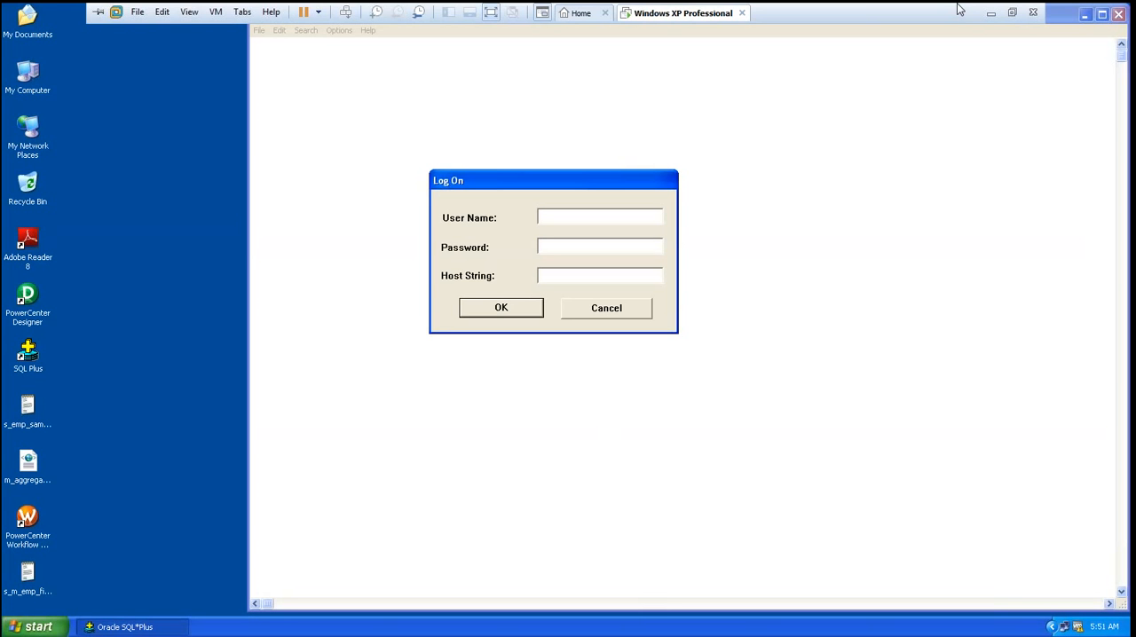
{"action": "left_click", "coordinate": [990, 13]}
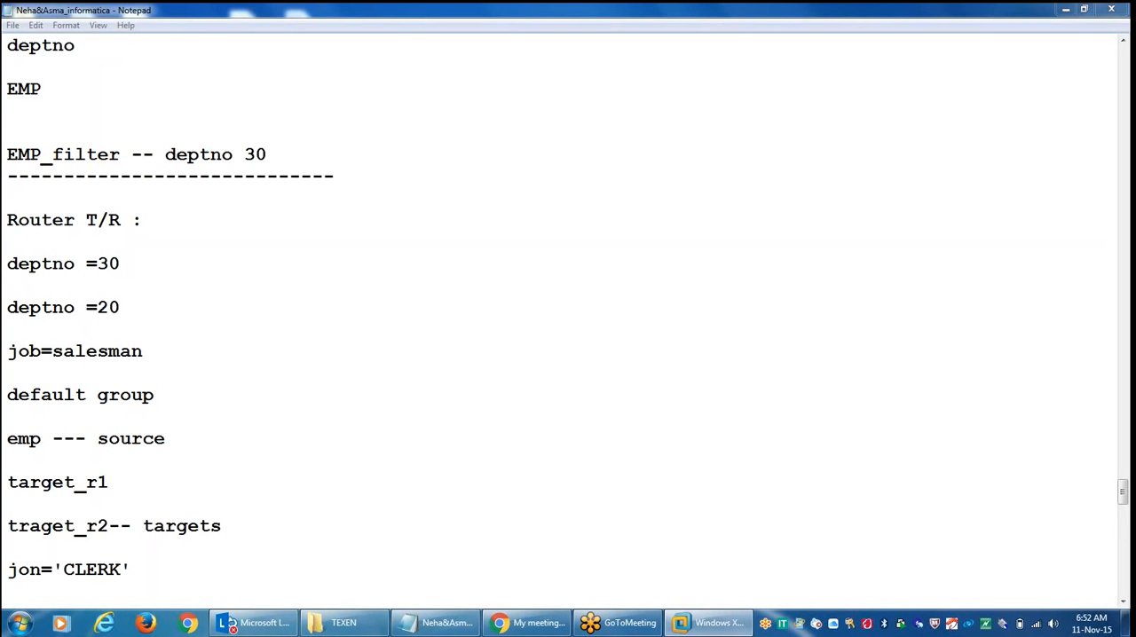
Step: Log on to SQL Plus in the virtual machine as scott, entering the account password
{"action": "mouse_move", "coordinate": [709, 621]}
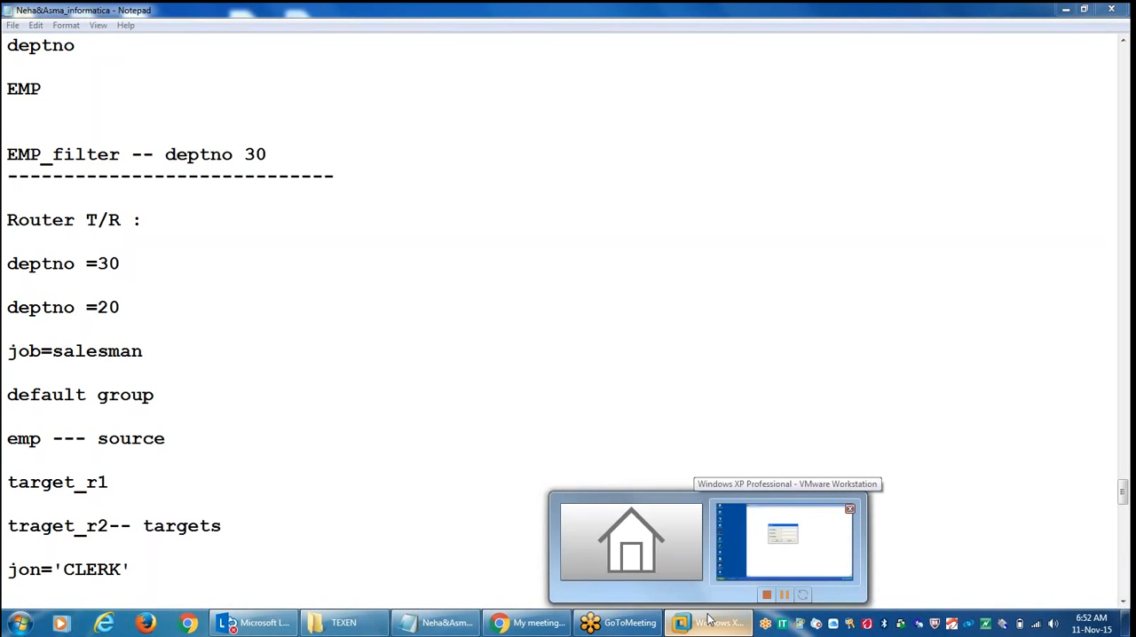
{"action": "left_click", "coordinate": [709, 621]}
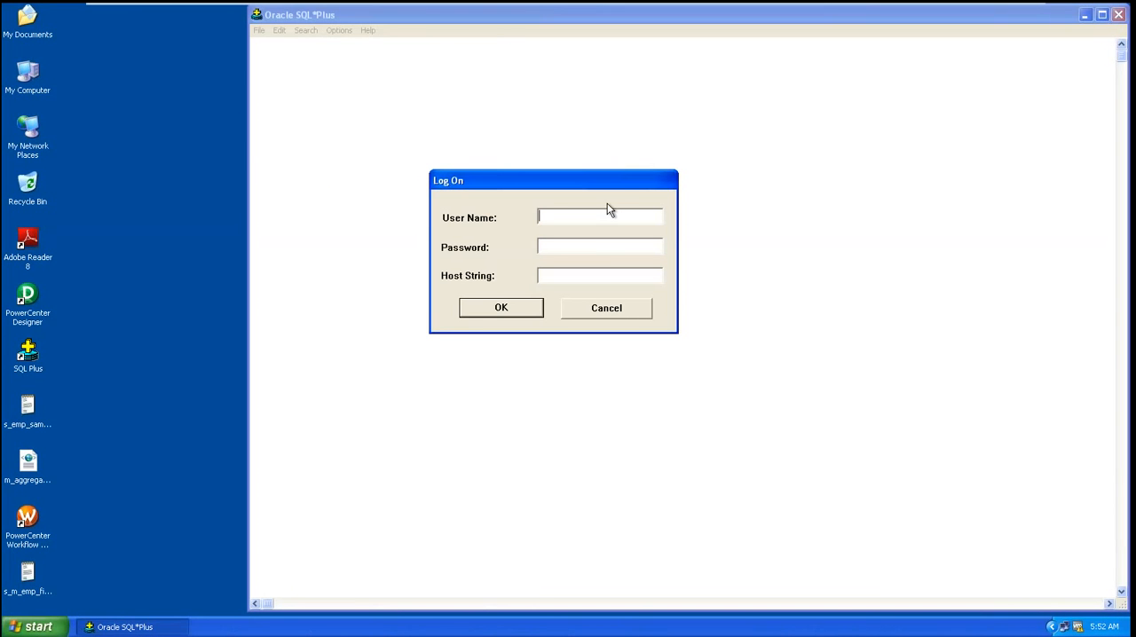
{"action": "type", "text": "scott"}
{"action": "key", "text": "Tab"}
{"action": "type", "text": "tiger"}
{"action": "key", "text": "Return"}
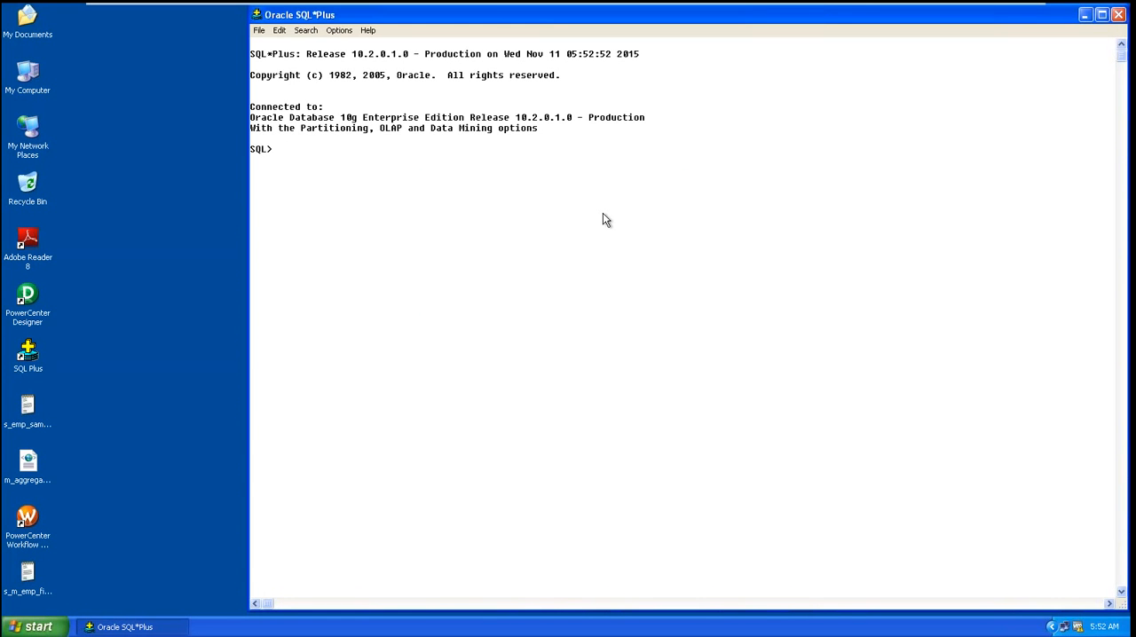
Step: Try to create the table target_r1 without any column definition
{"action": "type", "text": "create table target_r1"}
{"action": "key", "text": "Return"}
{"action": "type", "text": ";"}
{"action": "key", "text": "Return"}
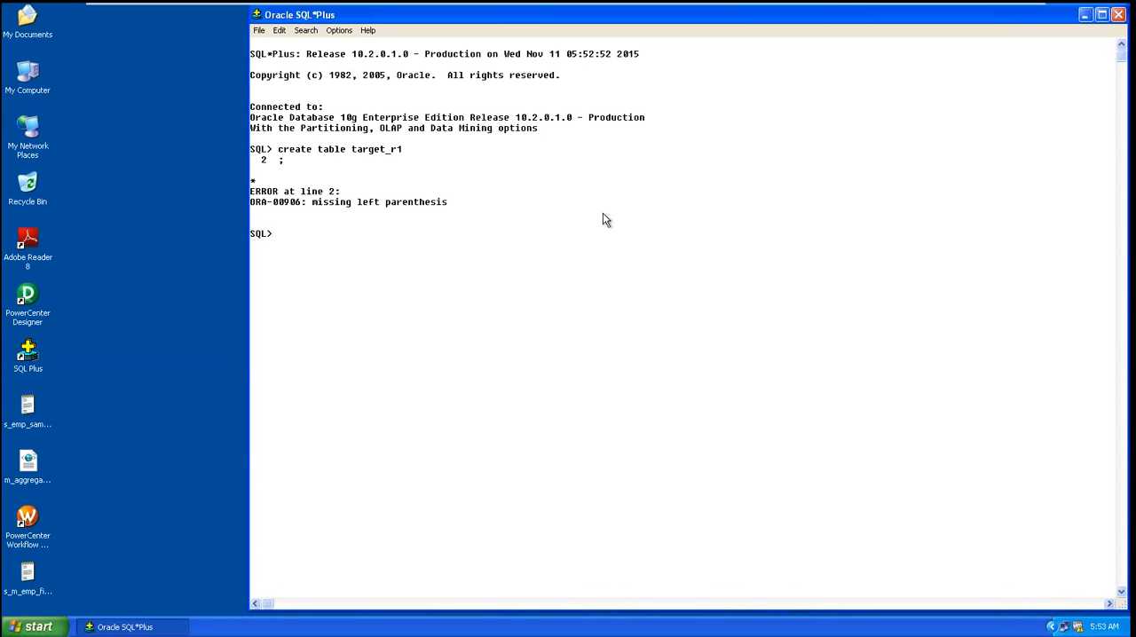
Step: Create the empty table target_r1 with the emp structure using create table target_r1 as select * from emp where 1=2
{"action": "type", "text": "crea"}
{"action": "type", "text": "te table "}
{"action": "type", "text": "target"}
{"action": "type", "text": "_"}
{"action": "type", "text": "rs"}
{"action": "key", "text": "BackSpace"}
{"action": "type", "text": "1"}
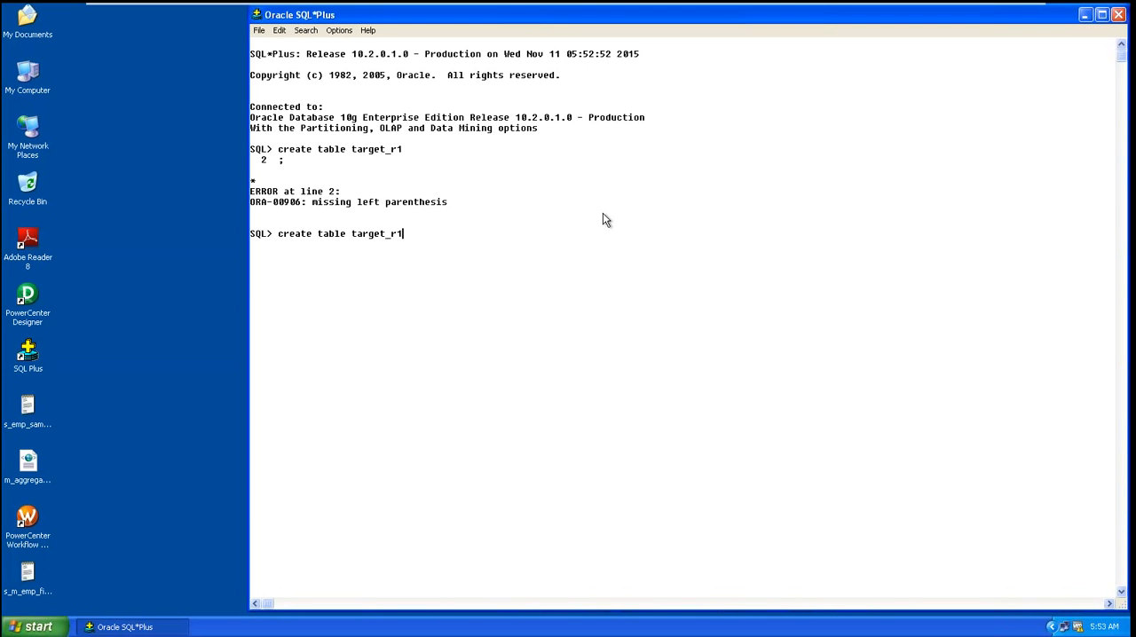
{"action": "type", "text": " as select * from emp where 1=2;"}
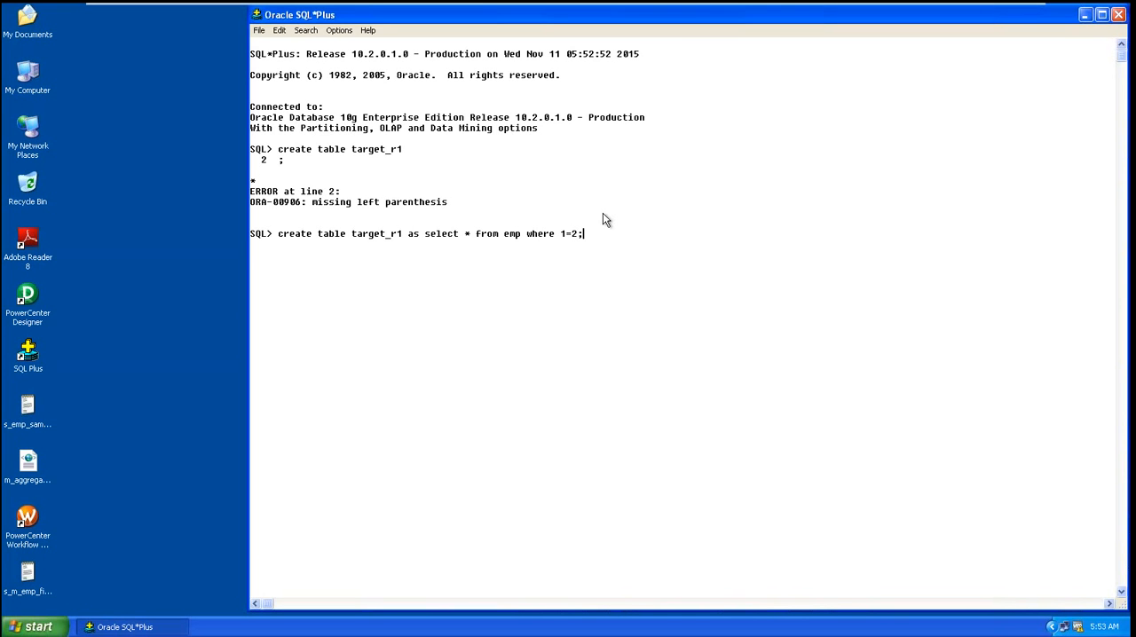
{"action": "key", "text": "Return"}
Step: Create the empty table target_r2 with the emp structure using create table target_r2 as select * from emp where 1=2
{"action": "type", "text": "create "}
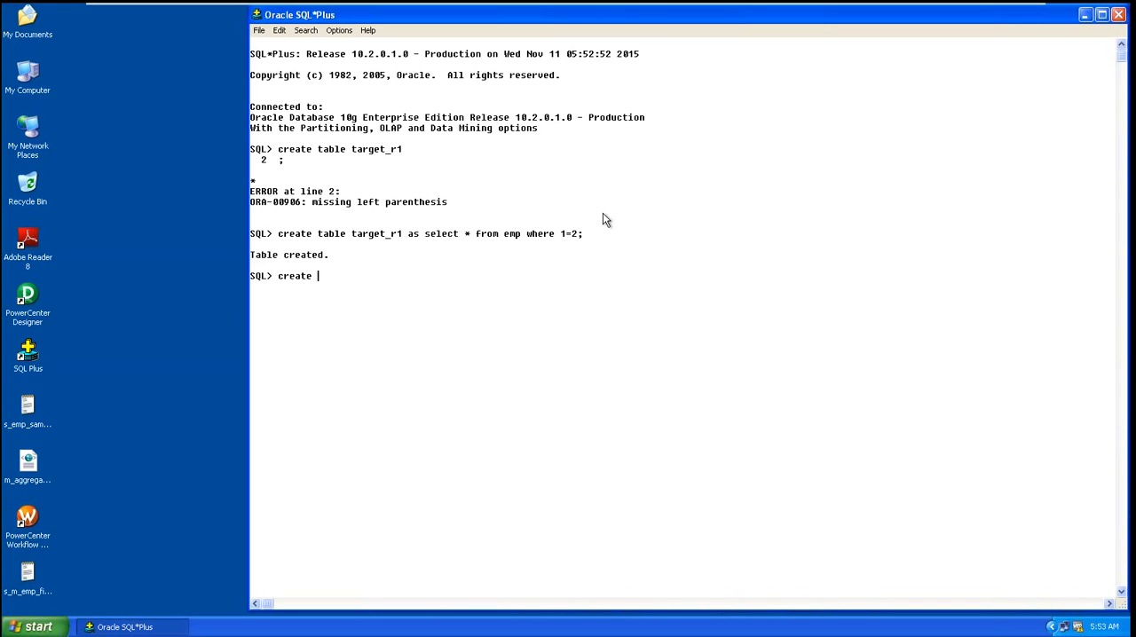
{"action": "type", "text": "table target_2"}
{"action": "key", "text": "BackSpace"}
{"action": "type", "text": "r2 as select "}
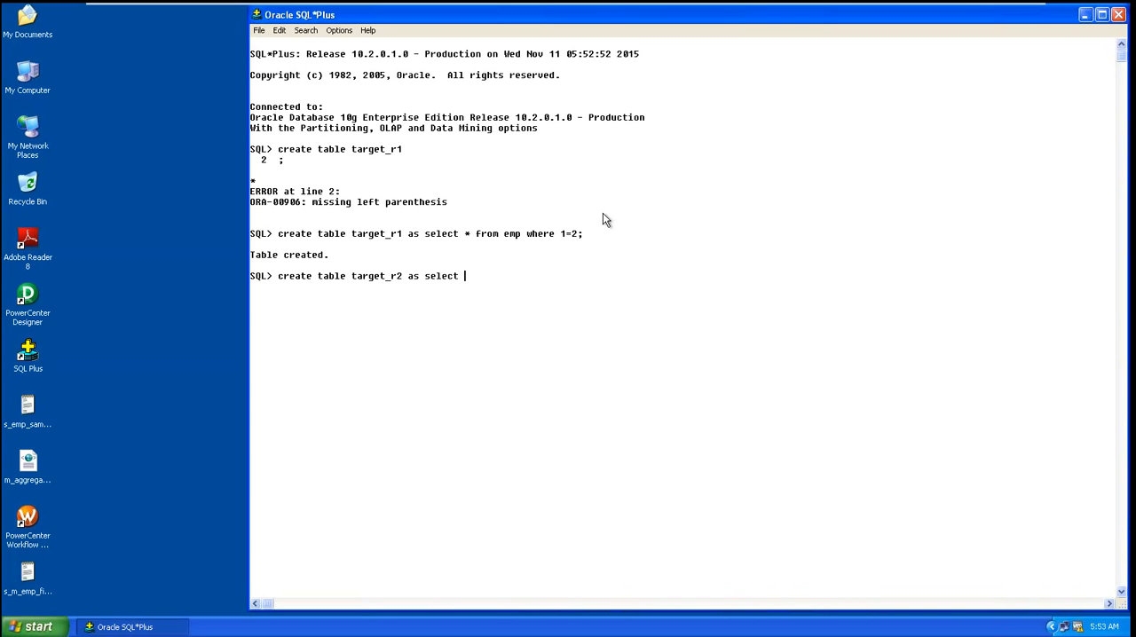
{"action": "type", "text": "* from emp where 1=2;"}
{"action": "key", "text": "Return"}
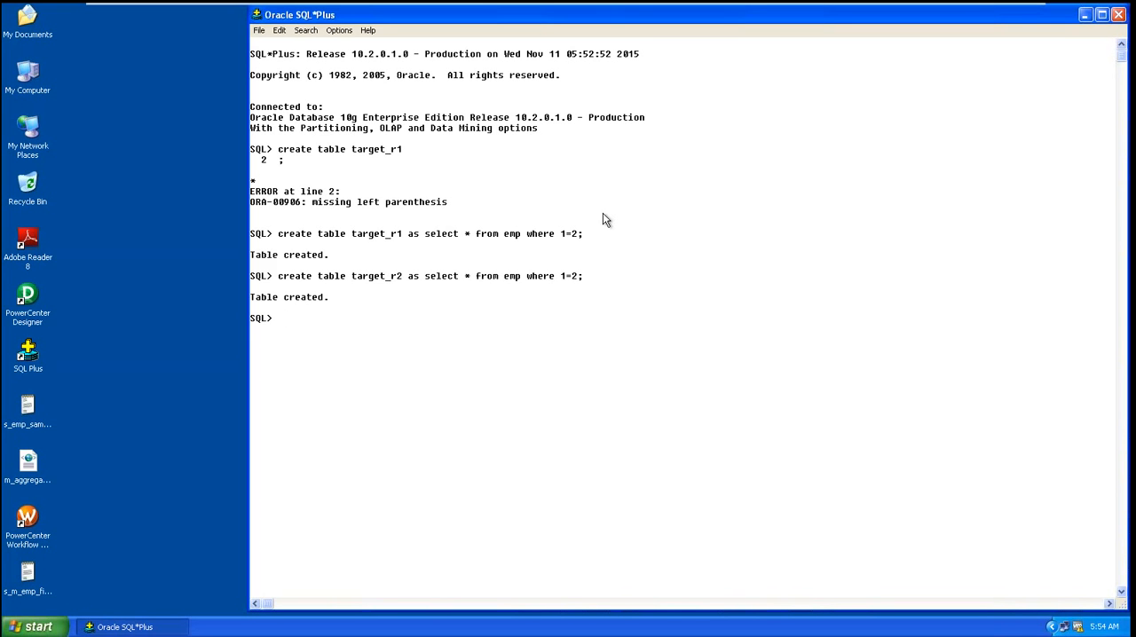
Step: Set the SQL Plus linesize and pagesize both to 200
{"action": "type", "text": "set linesize 20"}
{"action": "type", "text": "0"}
{"action": "key", "text": "Return"}
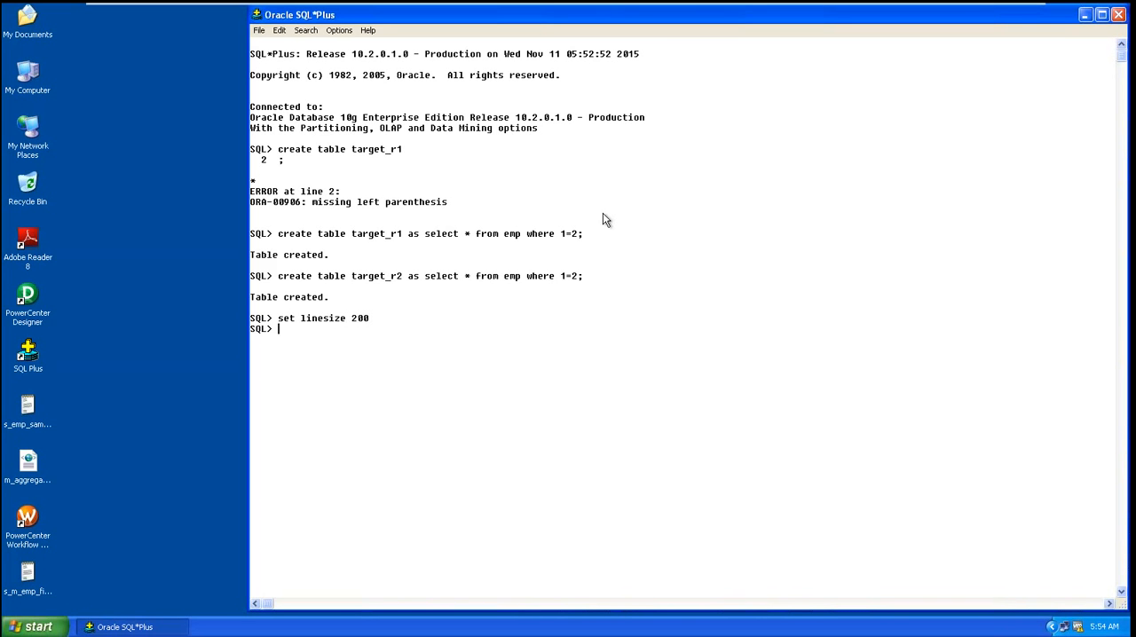
{"action": "type", "text": "set pagesize 200"}
{"action": "key", "text": "Return"}
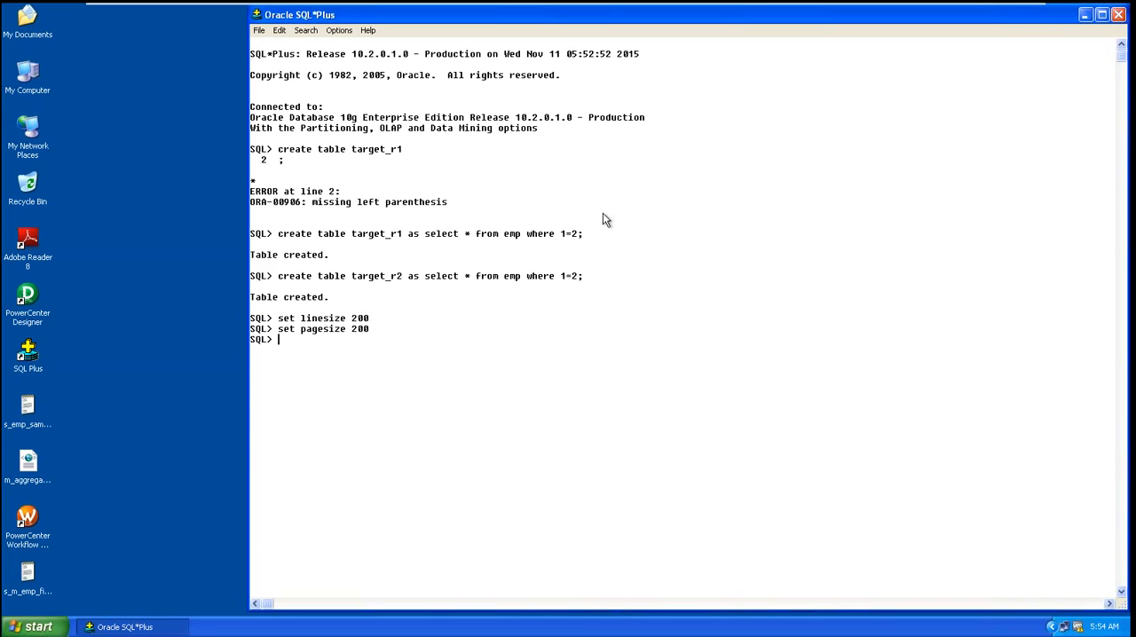
Step: Rerun the last statement and query all rows of the emp table with select * from emp
{"action": "type", "text": "/"}
{"action": "key", "text": "Return"}
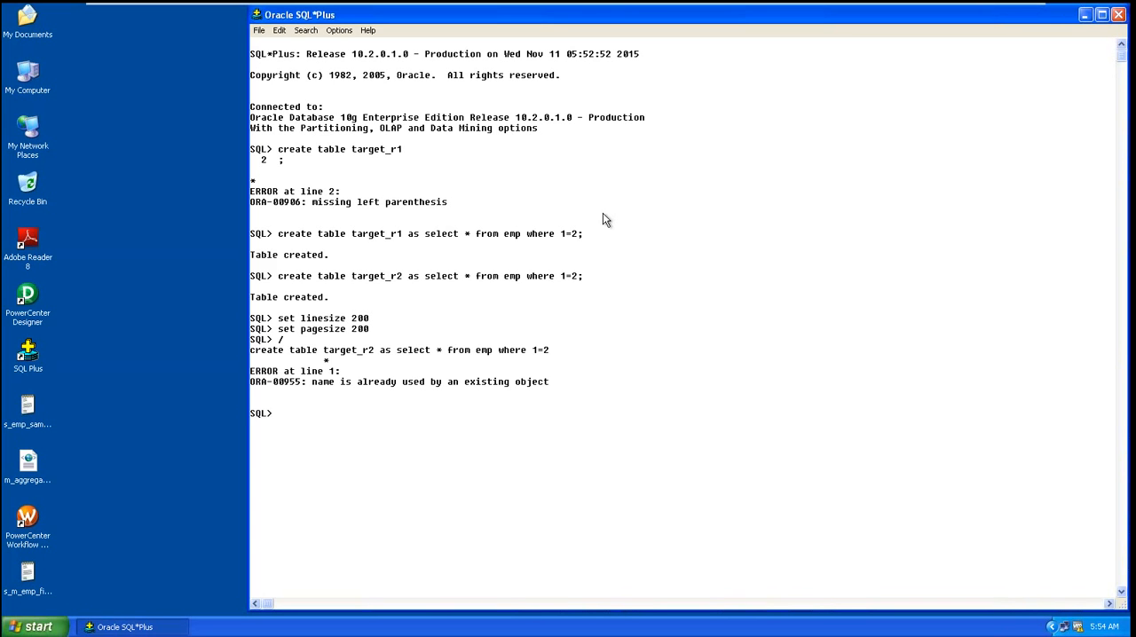
{"action": "type", "text": "select * from emp;"}
{"action": "key", "text": "Return"}
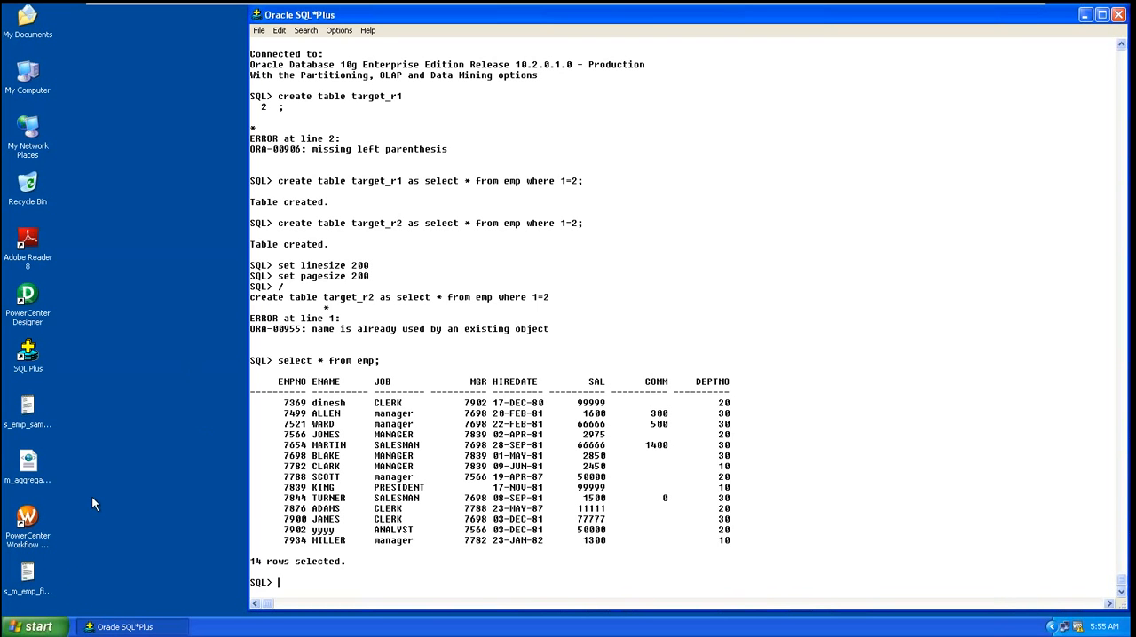
Step: Launch PowerCenter Designer in the virtual machine
{"action": "left_click", "coordinate": [38, 628]}
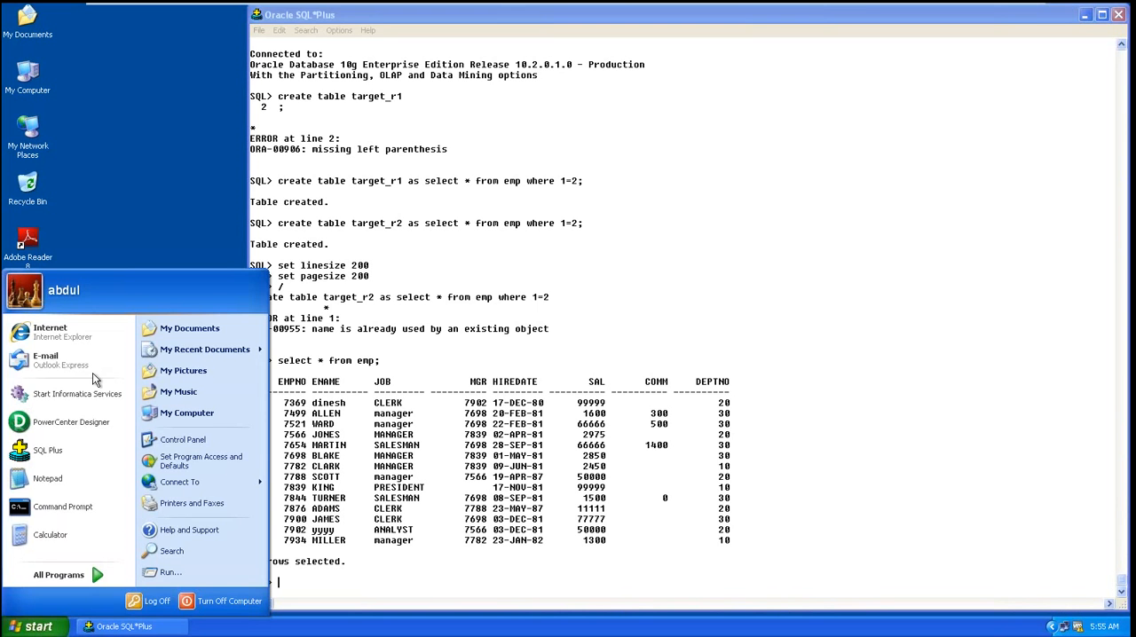
{"action": "left_click", "coordinate": [133, 115]}
{"action": "double_click", "coordinate": [25, 305]}
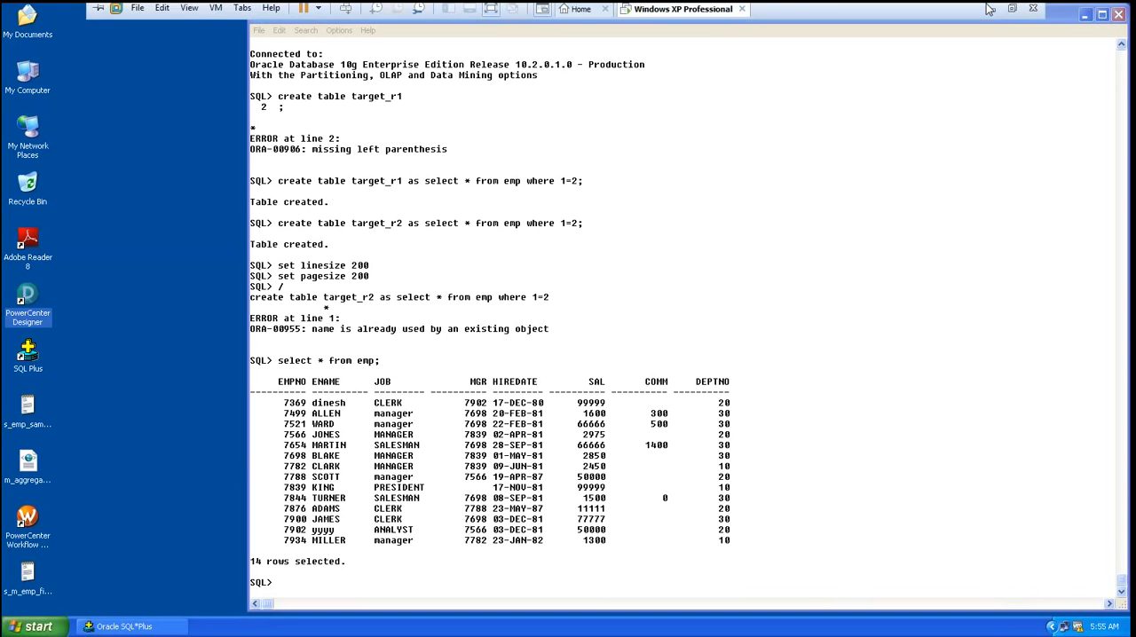
{"action": "left_click", "coordinate": [989, 9]}
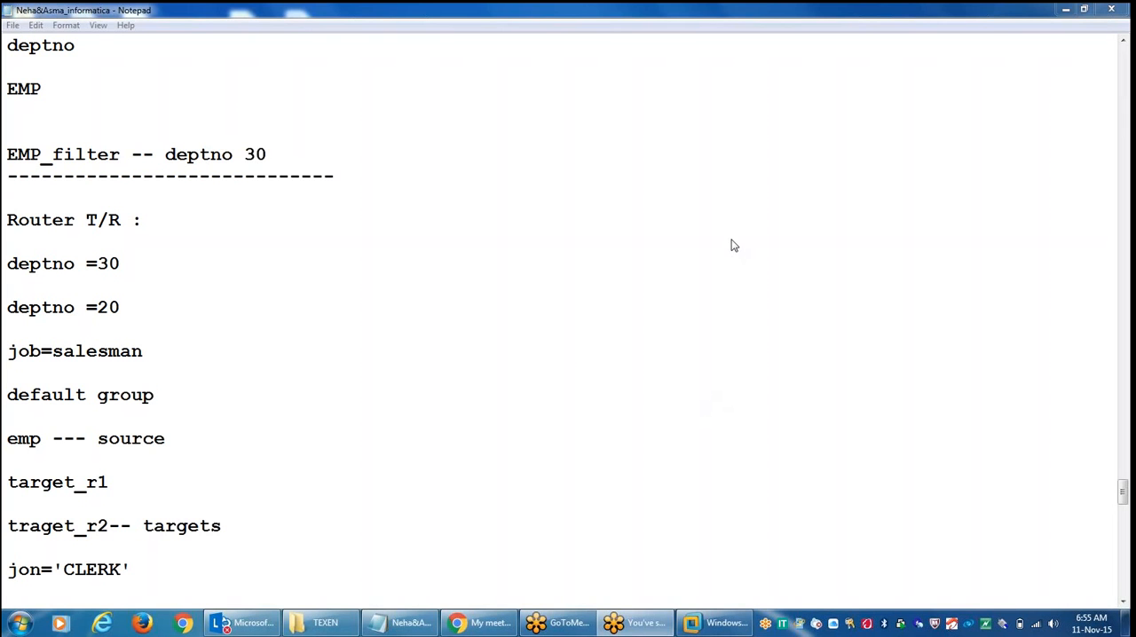
{"action": "left_click", "coordinate": [710, 623]}
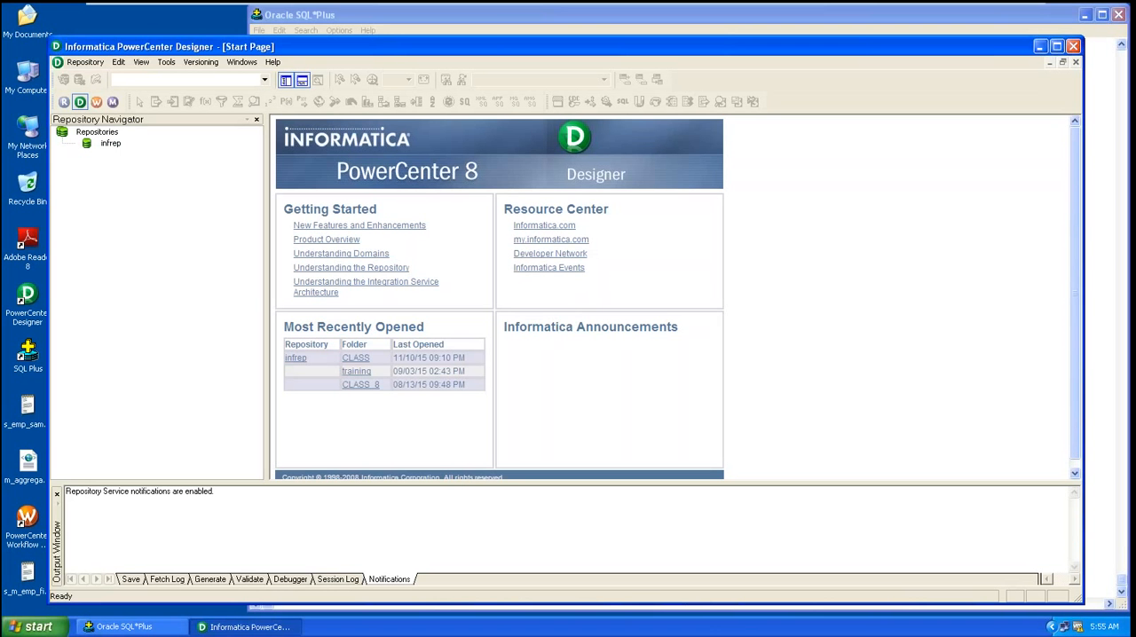
Step: Connect to the infrep repository as Administrator, pasting the repository password
{"action": "double_click", "coordinate": [105, 144]}
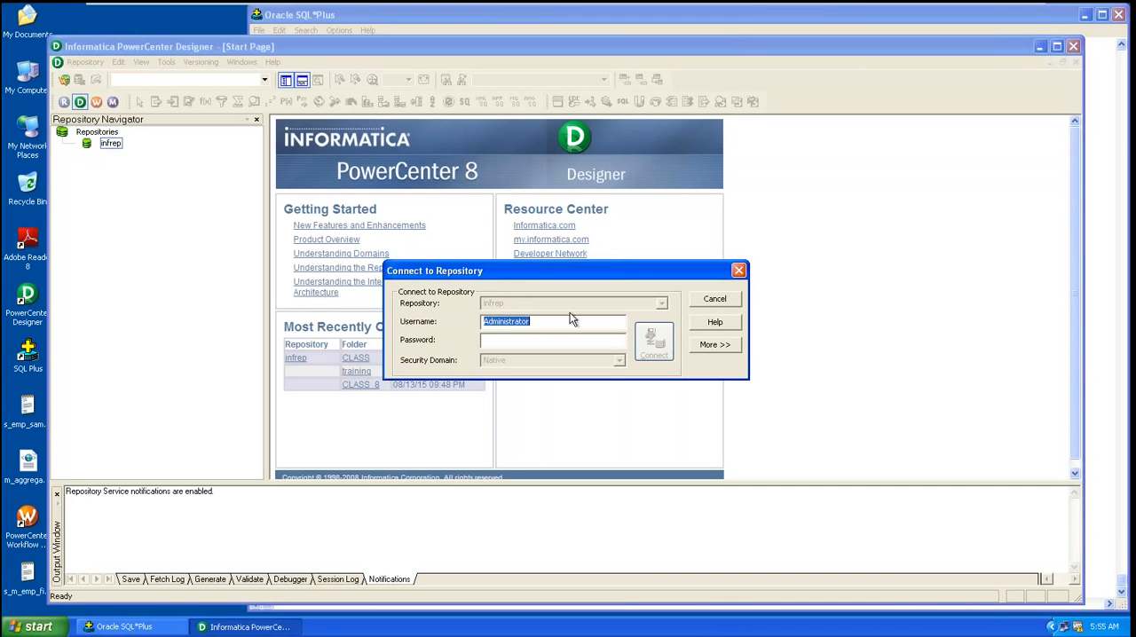
{"action": "left_click", "coordinate": [508, 337]}
{"action": "key", "text": "ctrl+v"}
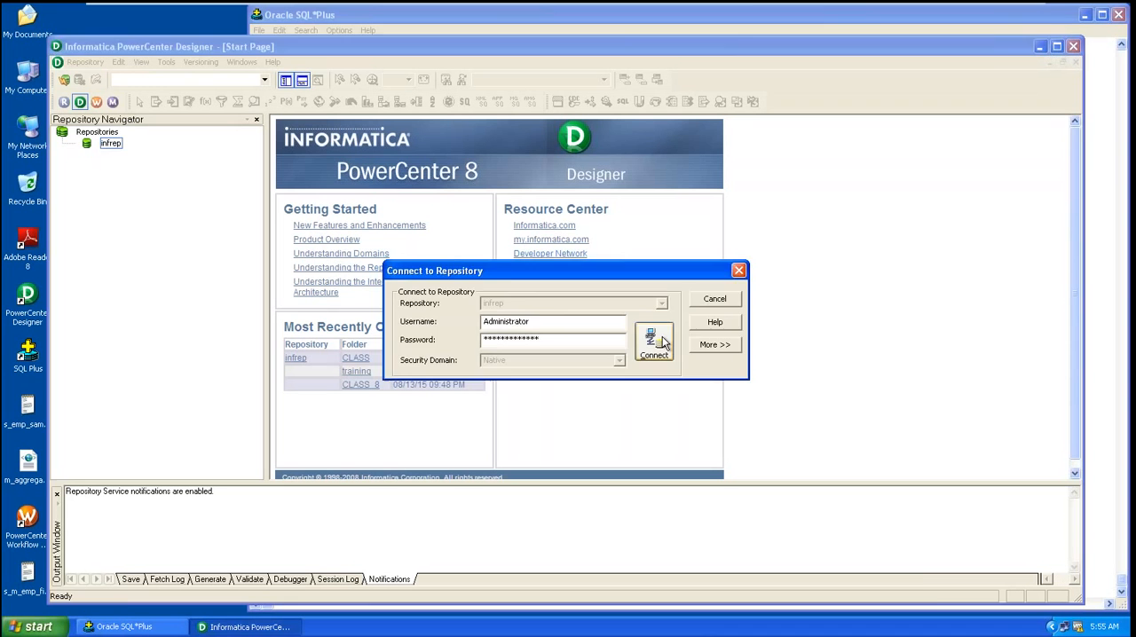
{"action": "left_click", "coordinate": [663, 343]}
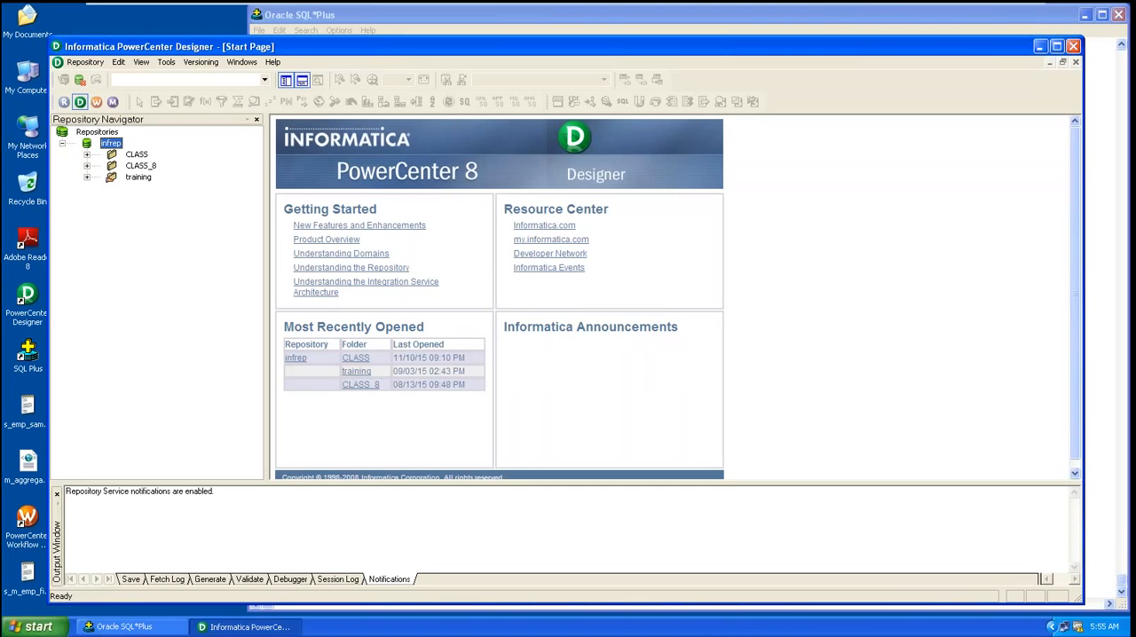
Step: Maximize the Designer window and open the CLASS folder of the repository
{"action": "left_click", "coordinate": [1055, 49]}
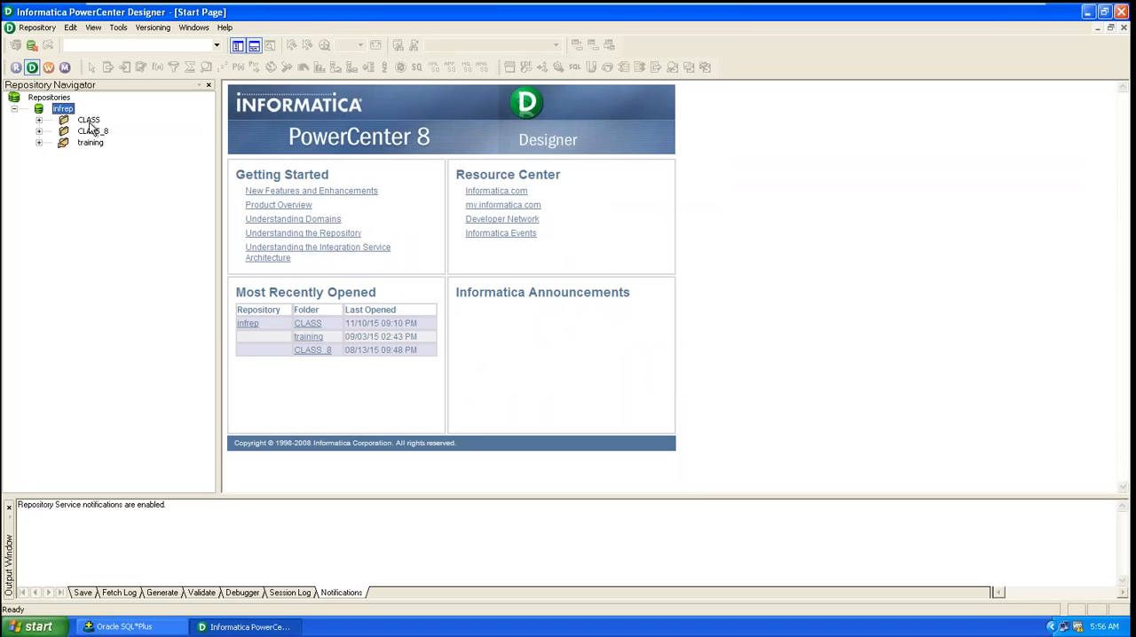
{"action": "double_click", "coordinate": [89, 120]}
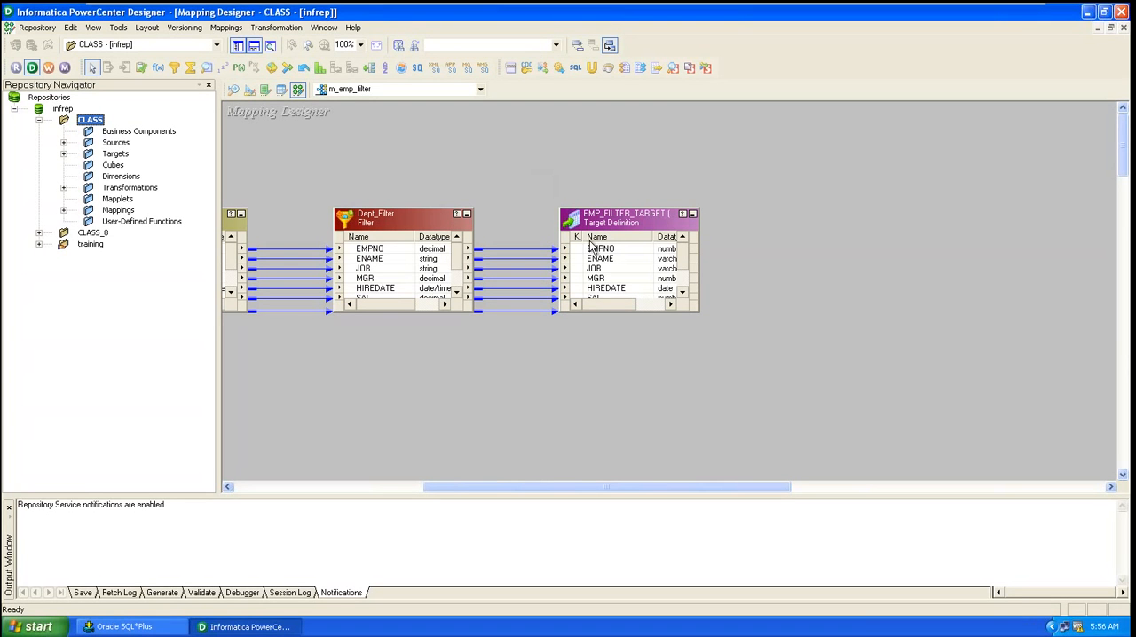
{"action": "left_click", "coordinate": [98, 233]}
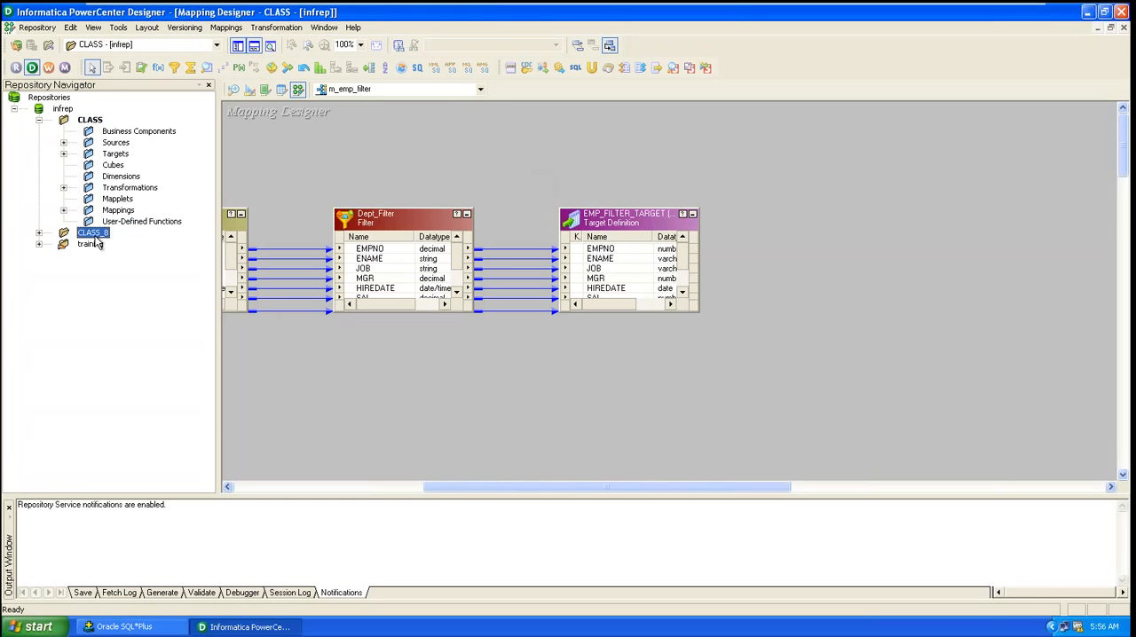
{"action": "left_click", "coordinate": [88, 121]}
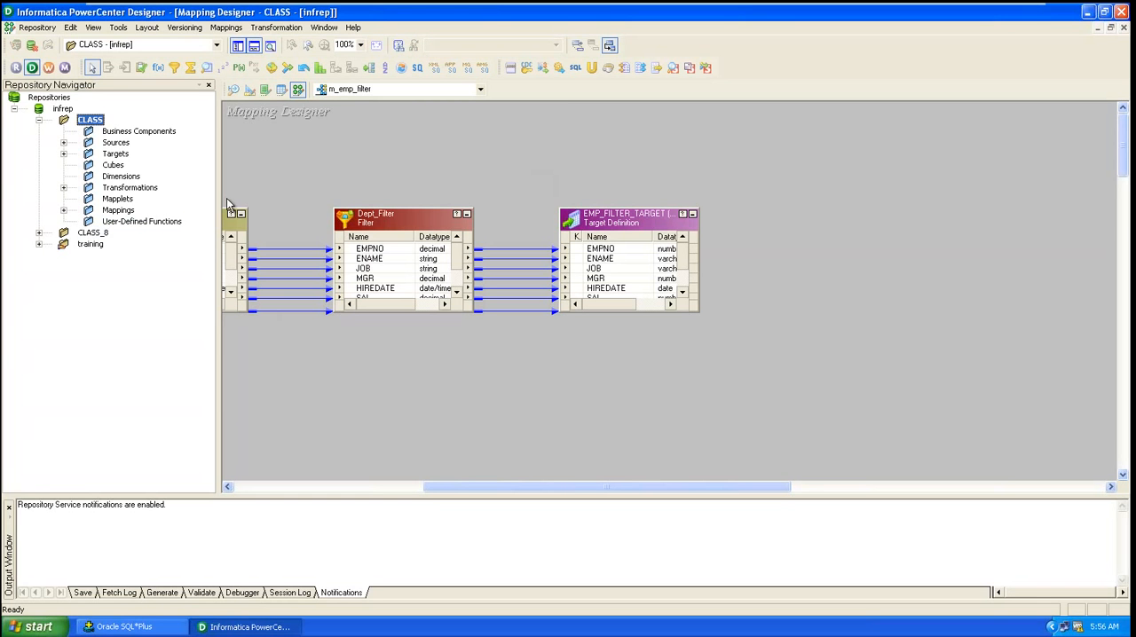
Step: Reposition the EMP source in Source Analyzer and the EMP_FILTER_TARGET definition in Target Designer
{"action": "left_click", "coordinate": [232, 90]}
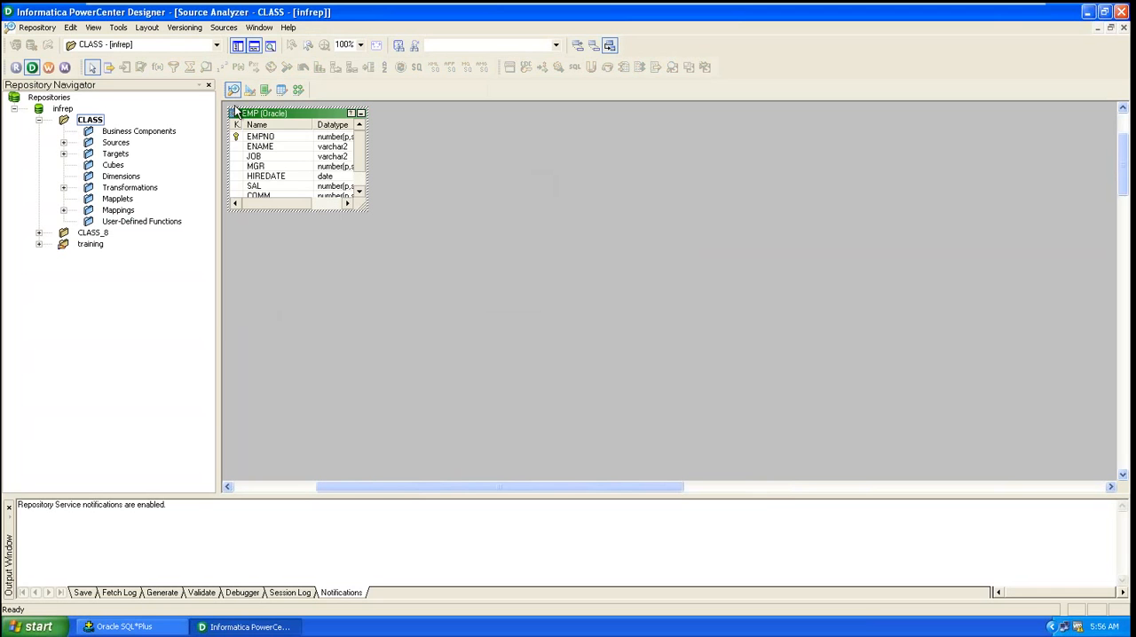
{"action": "left_click_drag", "start_coordinate": [307, 115], "coordinate": [395, 198]}
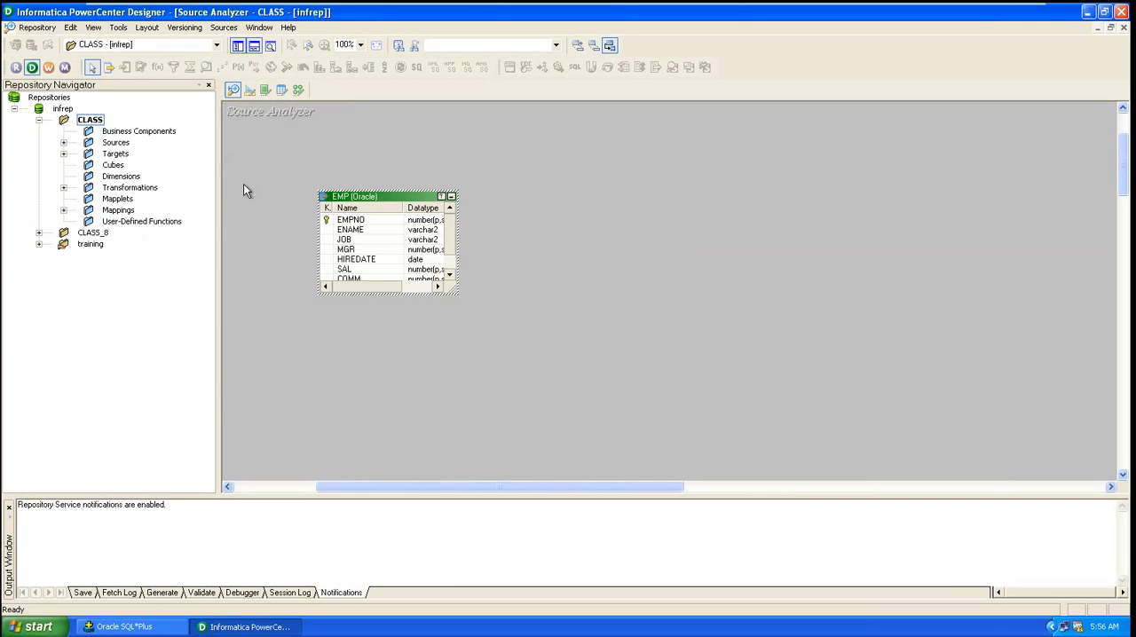
{"action": "left_click", "coordinate": [250, 90]}
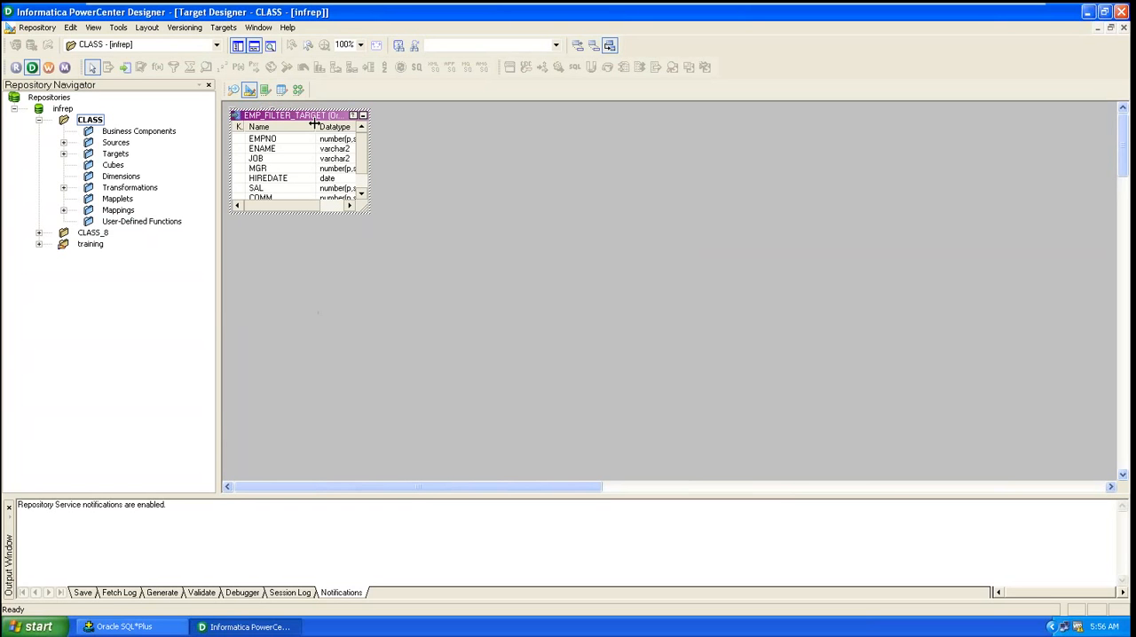
{"action": "left_click_drag", "start_coordinate": [313, 115], "coordinate": [710, 204]}
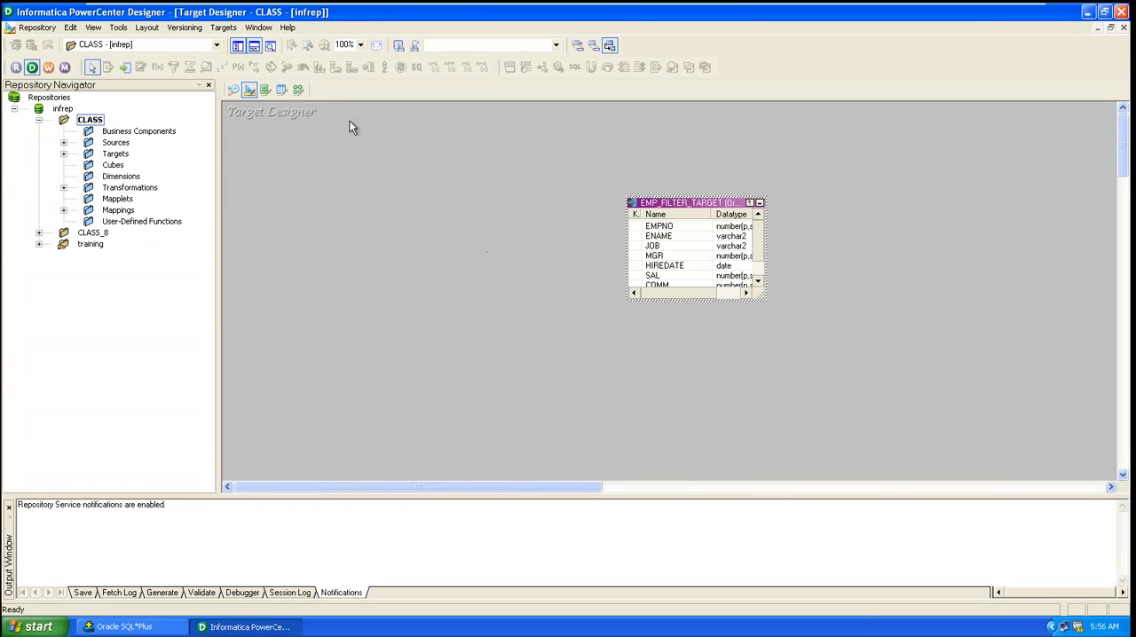
Step: Start importing target tables from the database and connect through DBconnection by entering the database password
{"action": "left_click", "coordinate": [226, 28]}
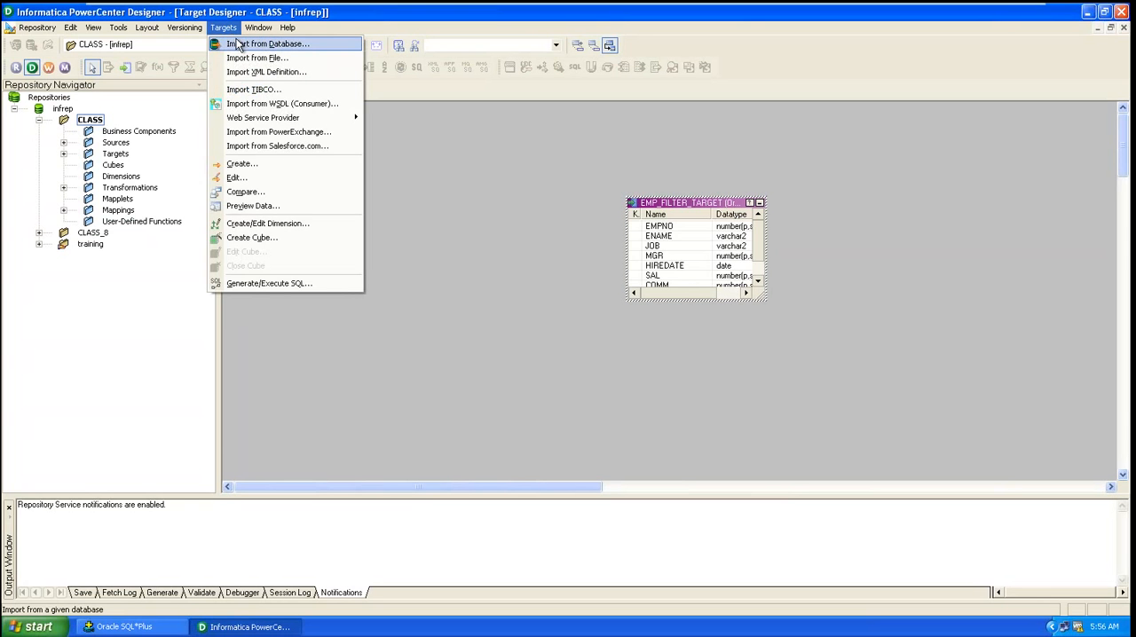
{"action": "left_click", "coordinate": [238, 45]}
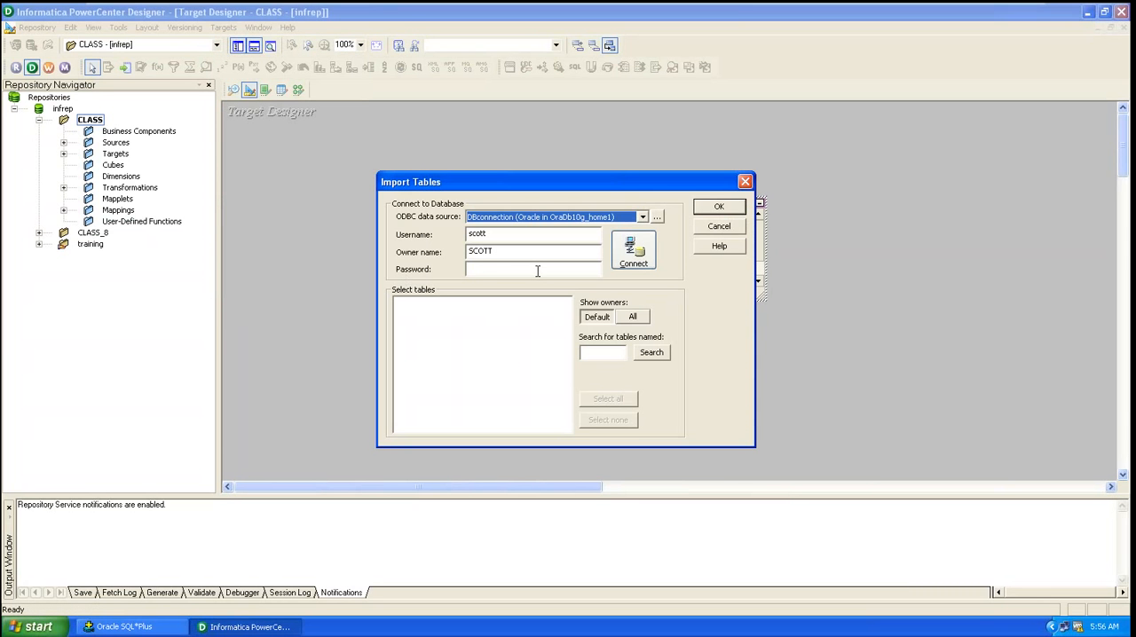
{"action": "type", "text": "tiger"}
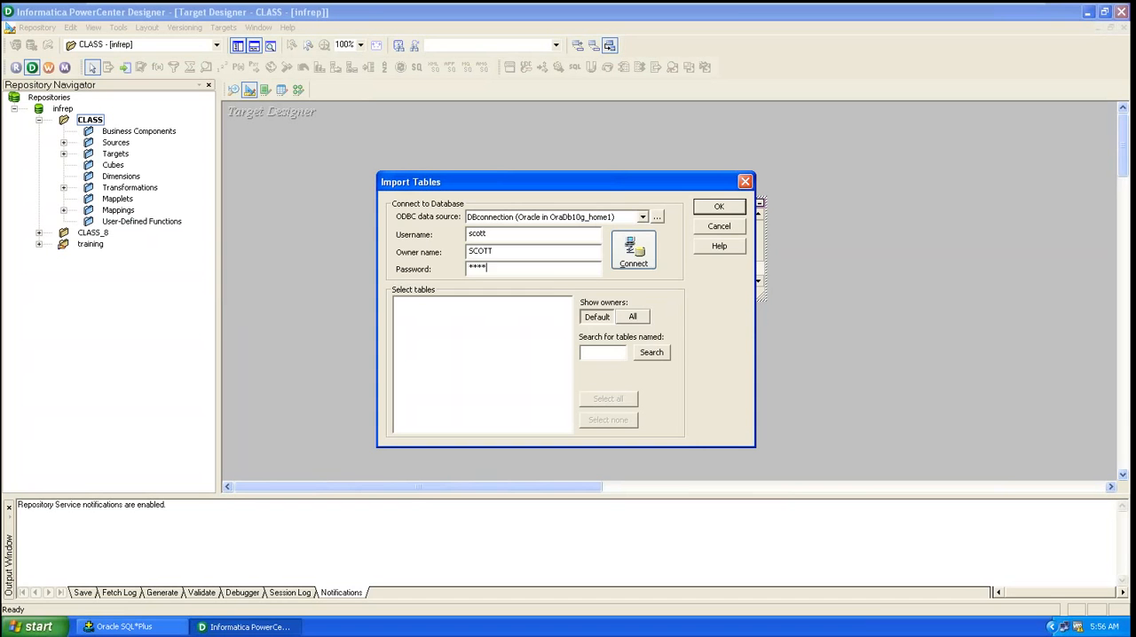
{"action": "key", "text": "Return"}
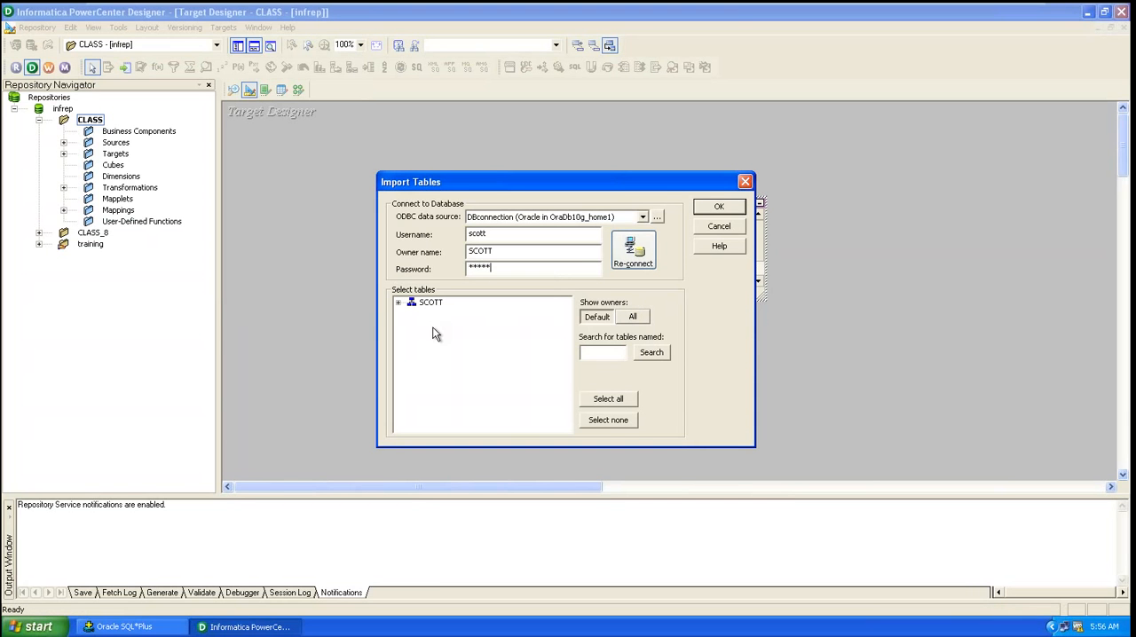
Step: Import the TARGET_R1 and TARGET_R2 tables as target definitions, arrange them, and save the repository
{"action": "left_click", "coordinate": [398, 304]}
{"action": "left_click", "coordinate": [411, 314]}
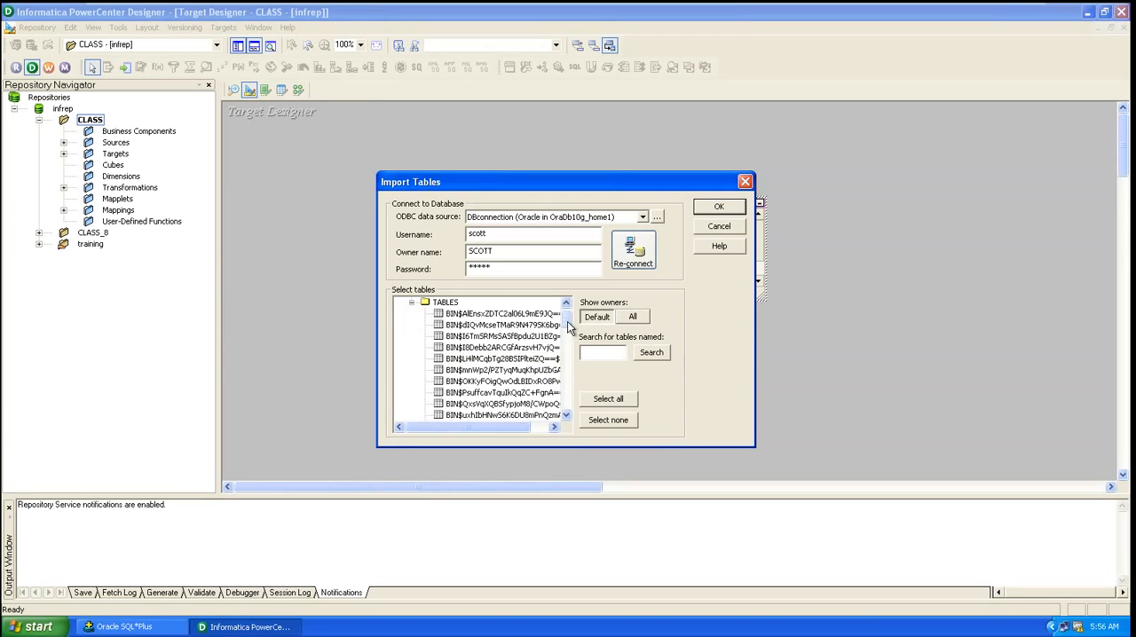
{"action": "left_click_drag", "start_coordinate": [568, 325], "coordinate": [579, 431]}
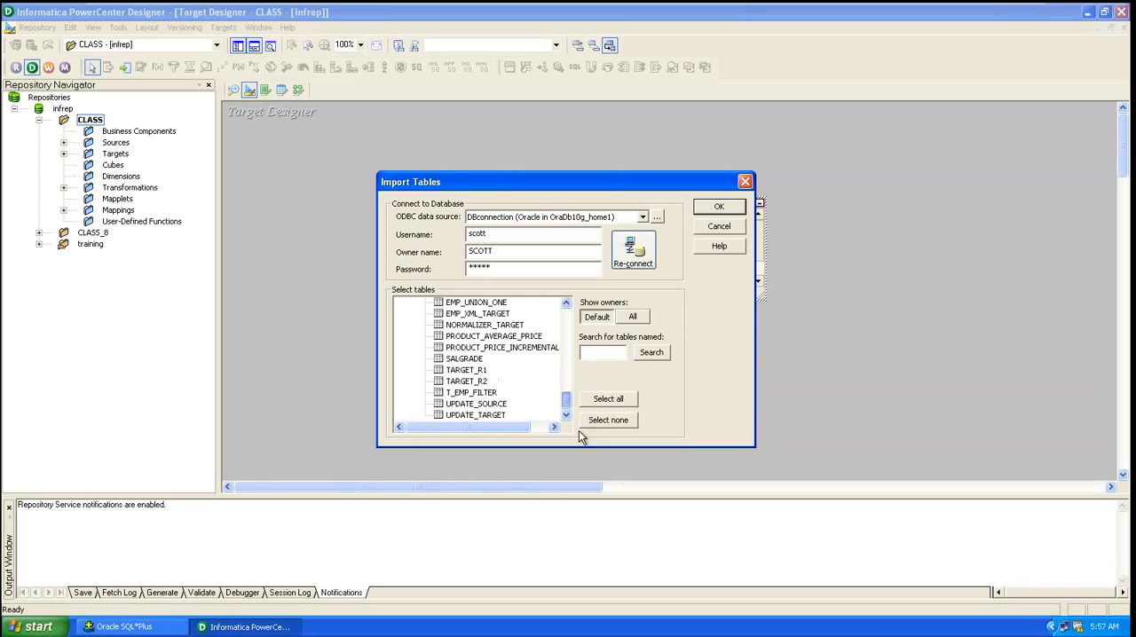
{"action": "left_click", "coordinate": [470, 372]}
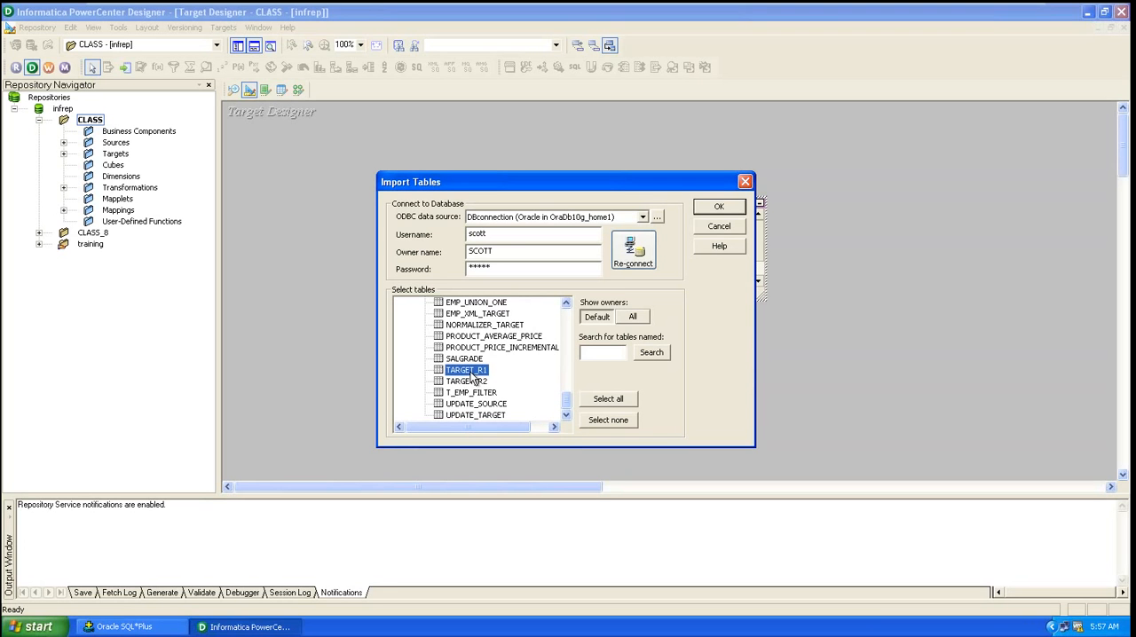
{"action": "left_click", "coordinate": [475, 382], "text": "ctrl"}
{"action": "left_click", "coordinate": [717, 209]}
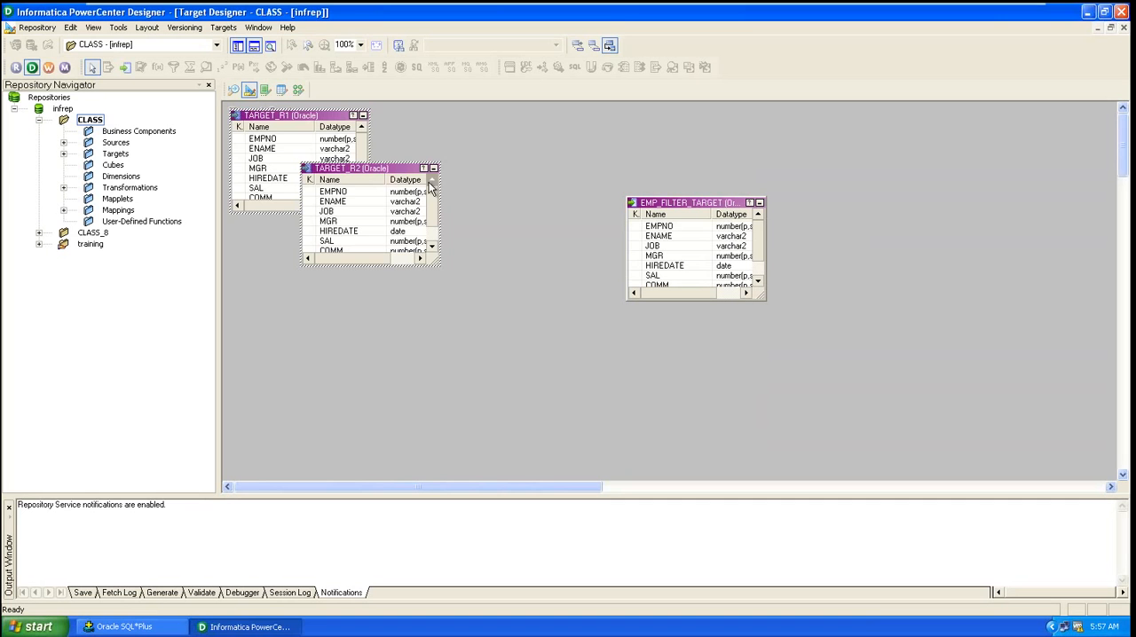
{"action": "left_click_drag", "start_coordinate": [395, 176], "coordinate": [514, 182]}
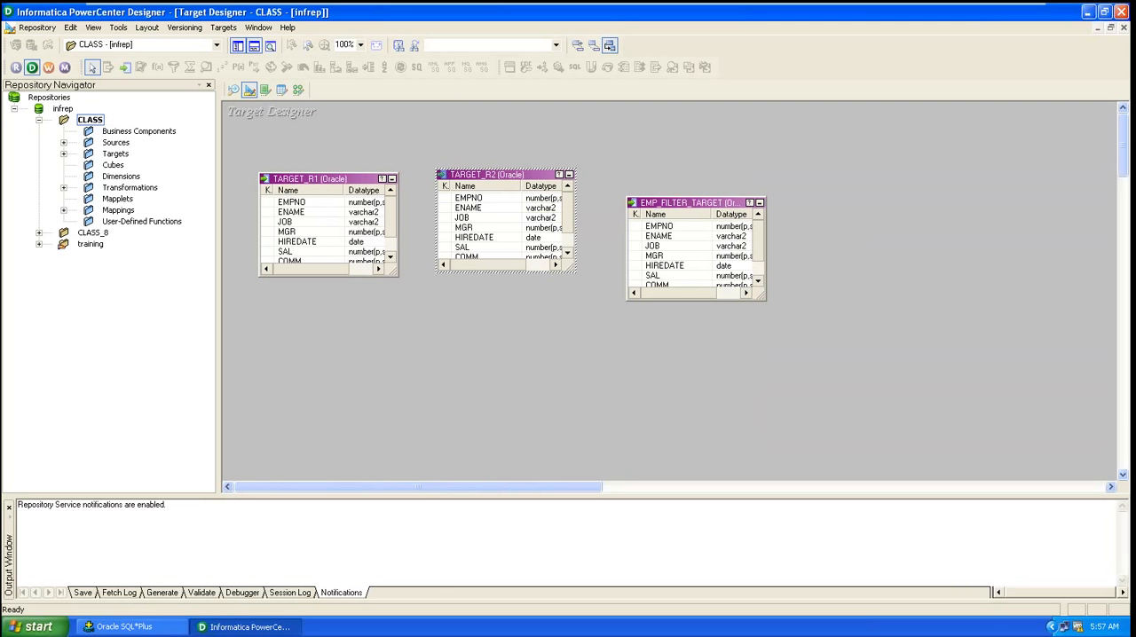
{"action": "key", "text": "ctrl+s"}
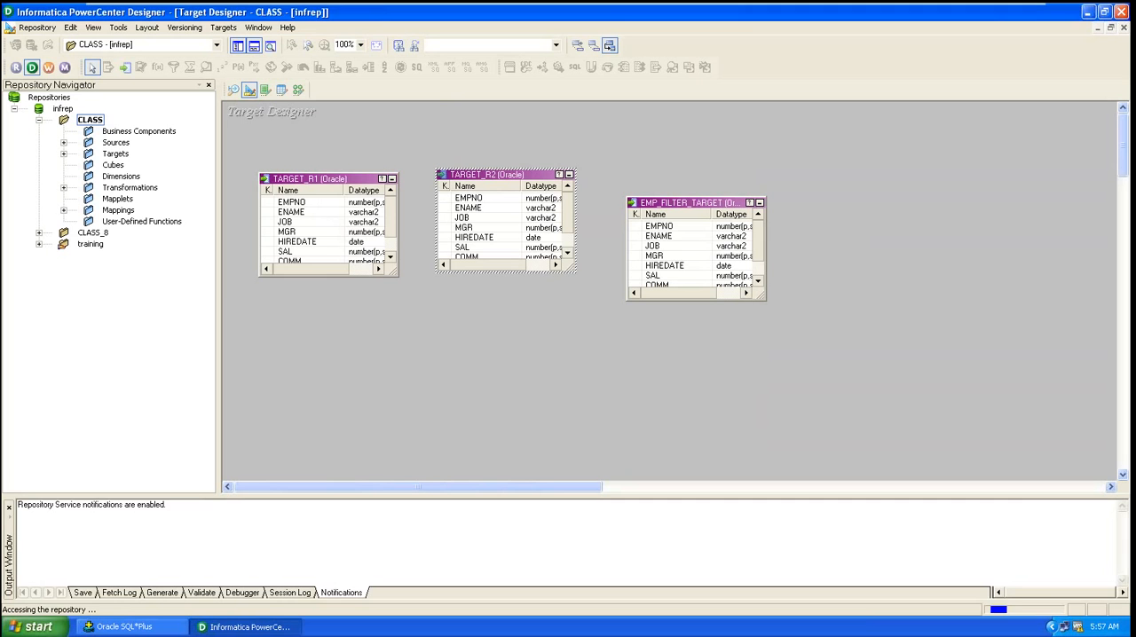
Step: Close the open m_emp_filter mapping and create a new mapping named m_router_emp
{"action": "left_click", "coordinate": [298, 90]}
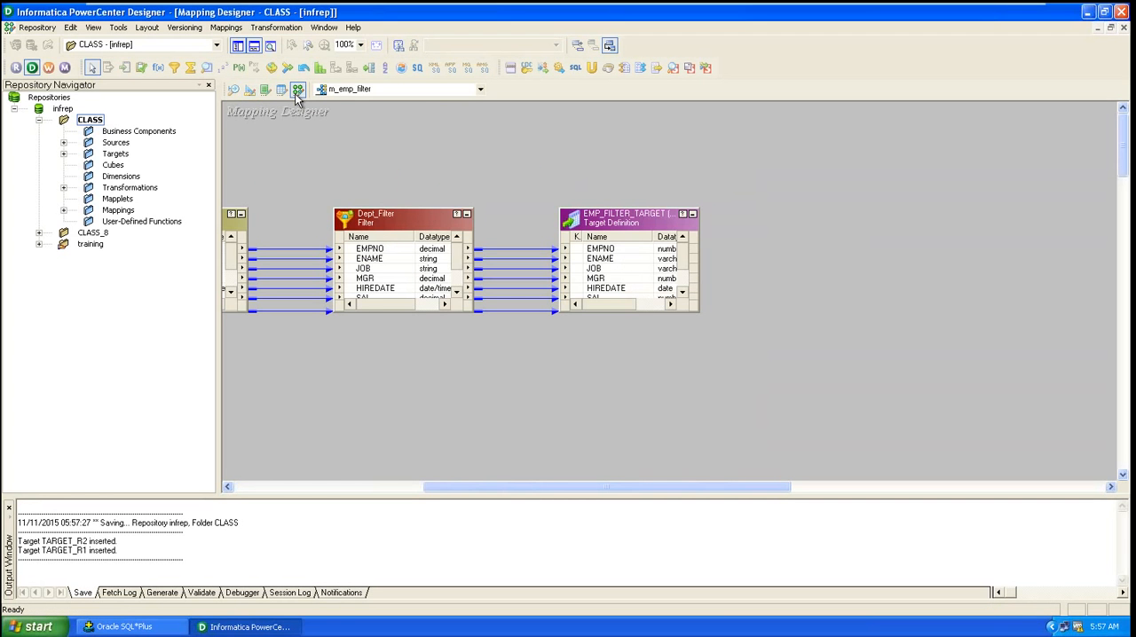
{"action": "left_click", "coordinate": [227, 27]}
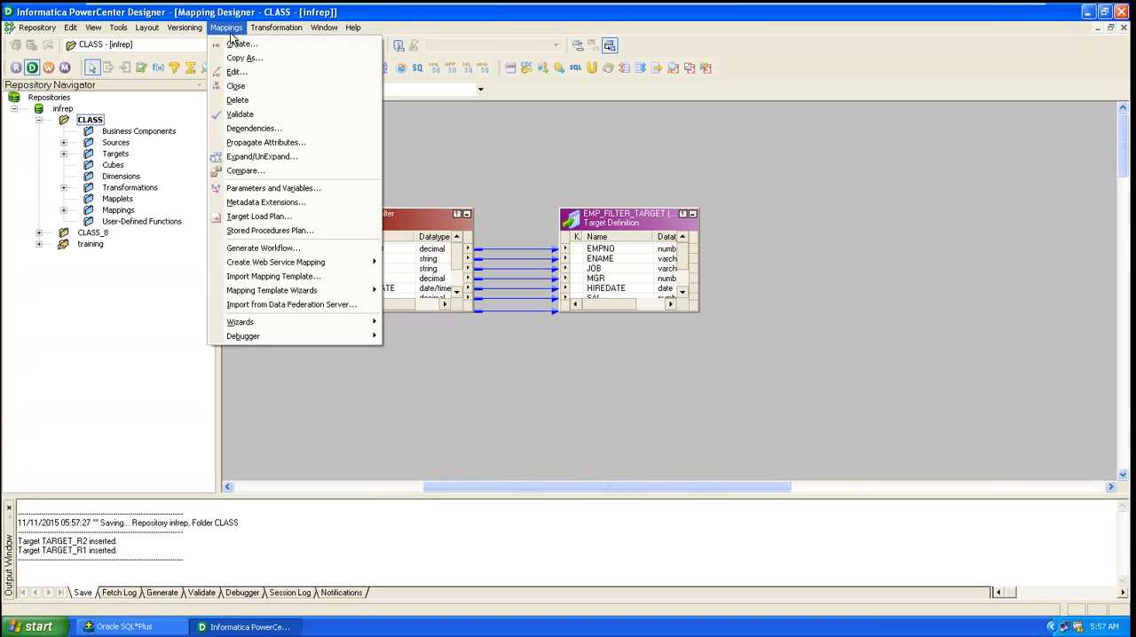
{"action": "left_click", "coordinate": [236, 86]}
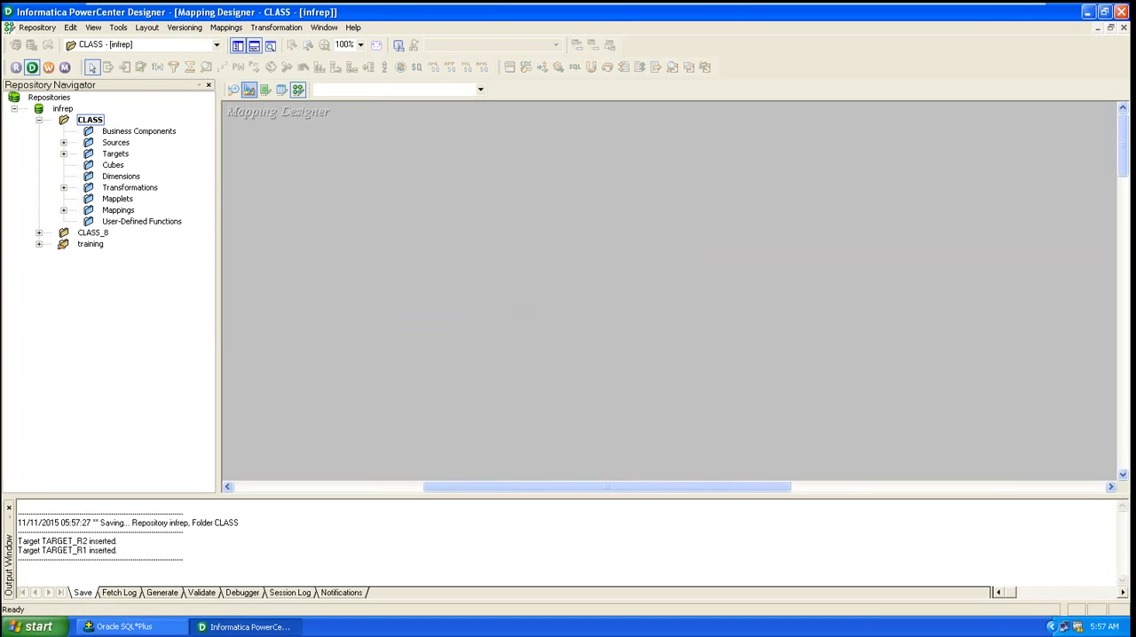
{"action": "left_click", "coordinate": [226, 27]}
{"action": "left_click", "coordinate": [241, 44]}
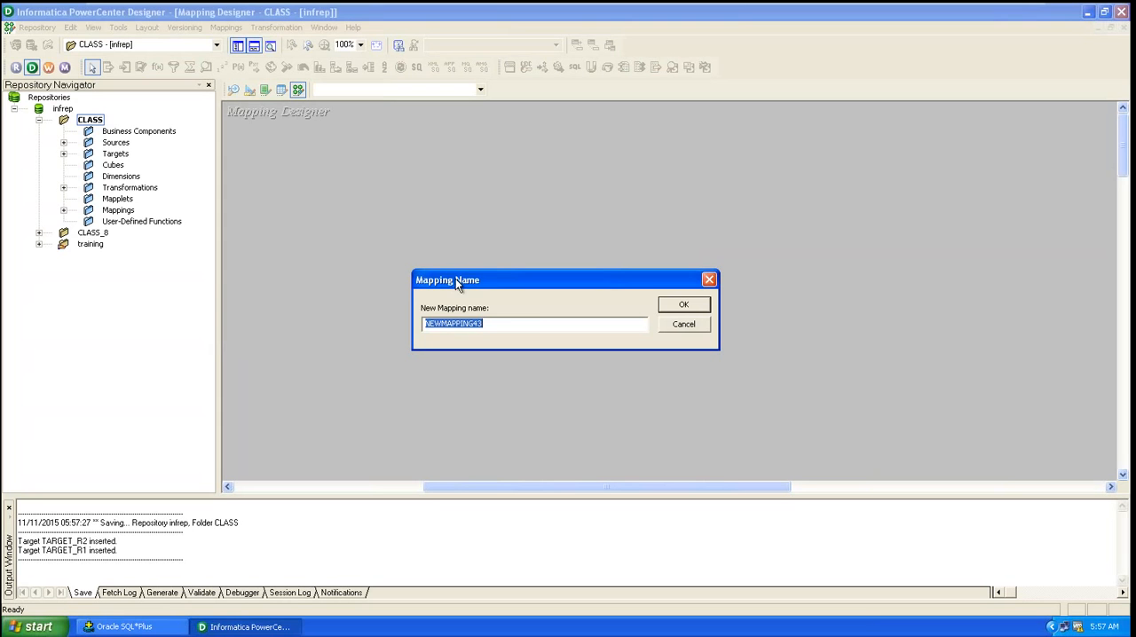
{"action": "type", "text": "m_router"}
{"action": "type", "text": "emp"}
{"action": "left_click", "coordinate": [679, 307]}
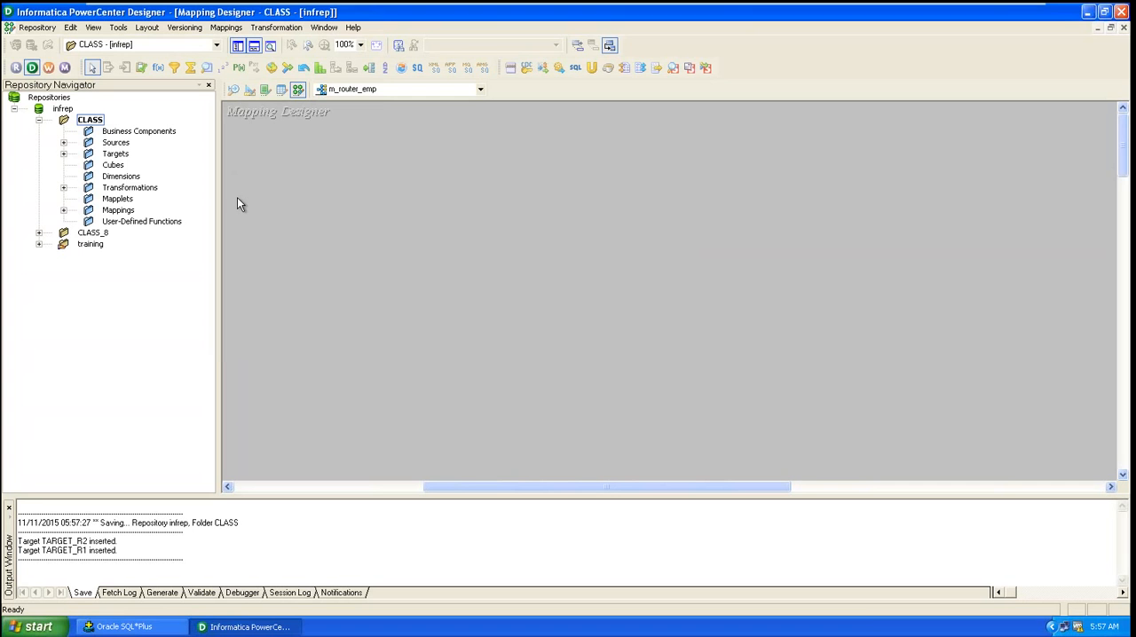
Step: Add the EMP source from DBconnection to the mapping and arrange it beside its SQ_EMP Source Qualifier
{"action": "left_click", "coordinate": [63, 143]}
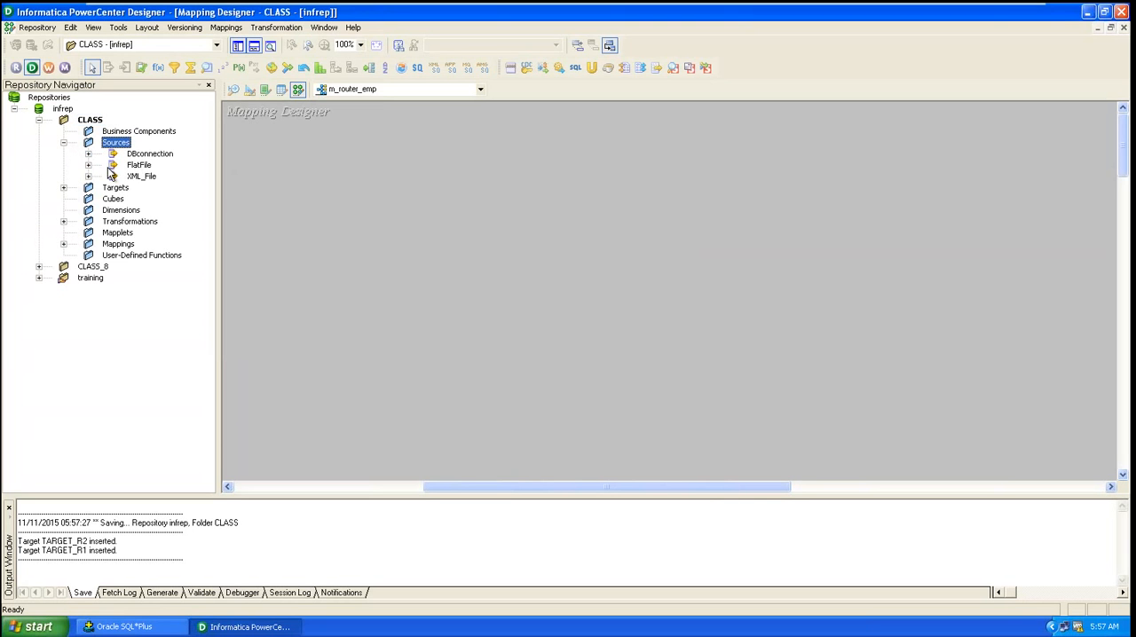
{"action": "left_click", "coordinate": [88, 154]}
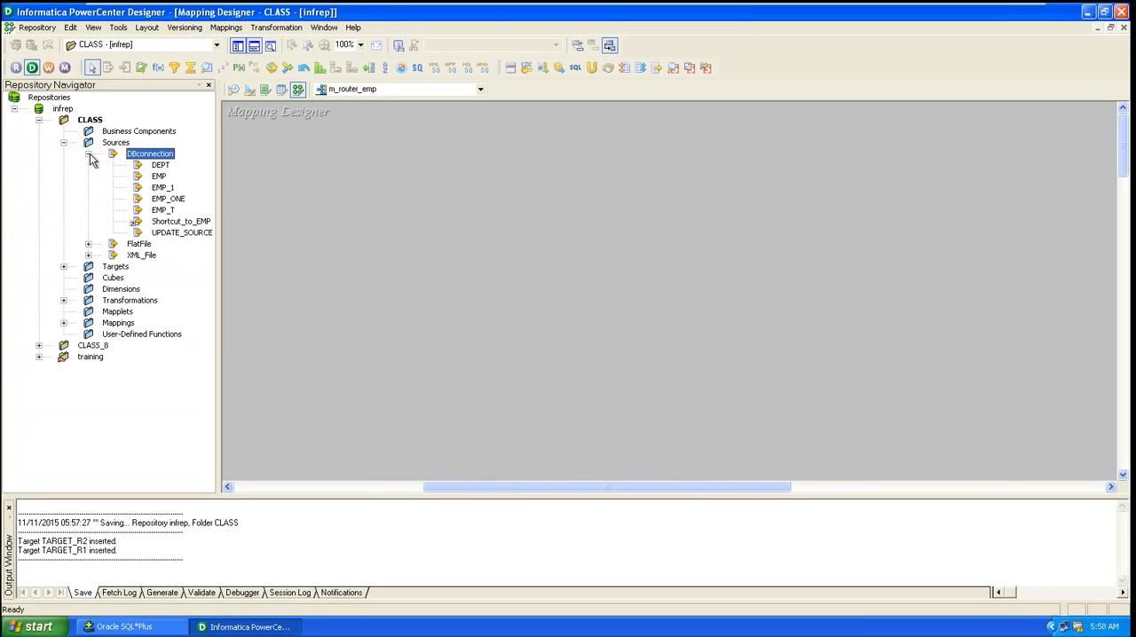
{"action": "left_click", "coordinate": [158, 180]}
{"action": "left_click_drag", "start_coordinate": [158, 183], "coordinate": [394, 174]}
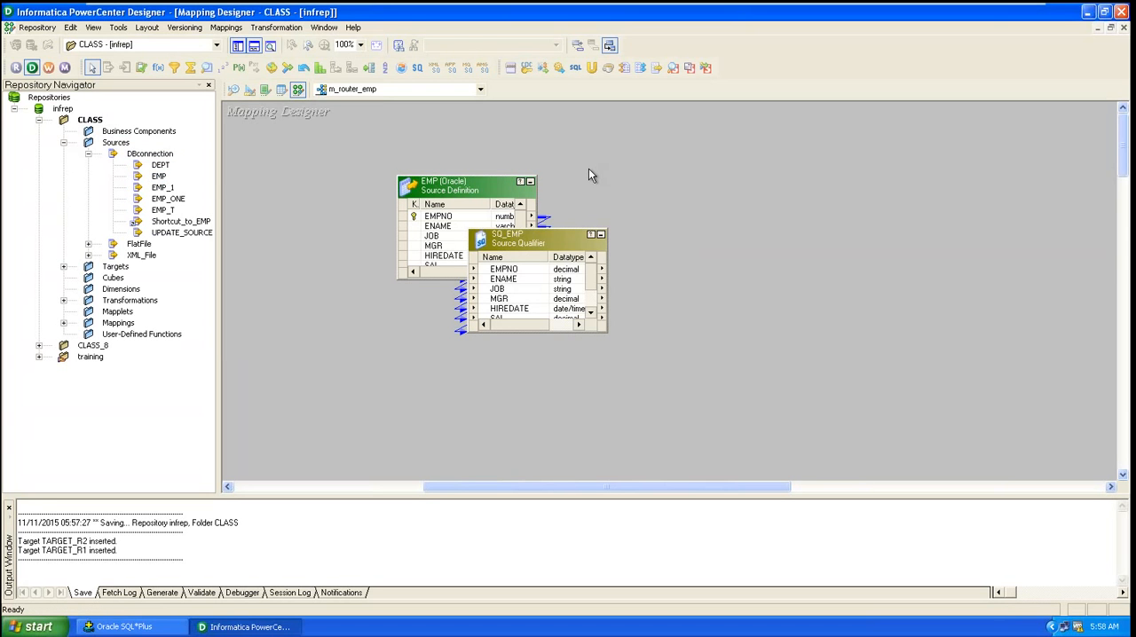
{"action": "left_click_drag", "start_coordinate": [464, 187], "coordinate": [299, 201]}
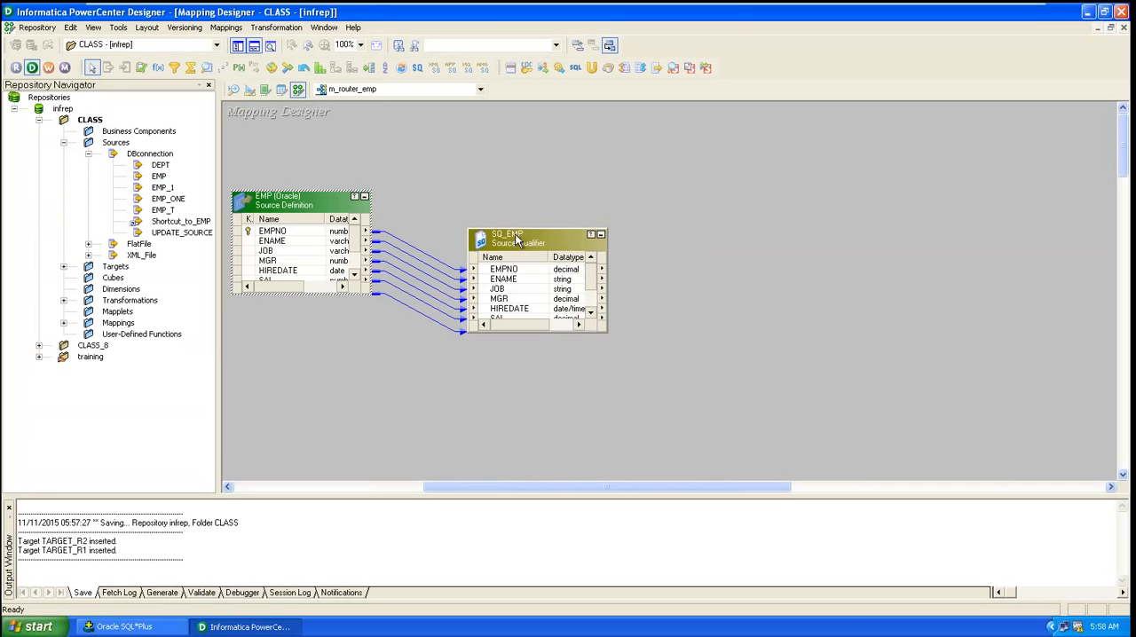
{"action": "left_click_drag", "start_coordinate": [516, 239], "coordinate": [481, 202]}
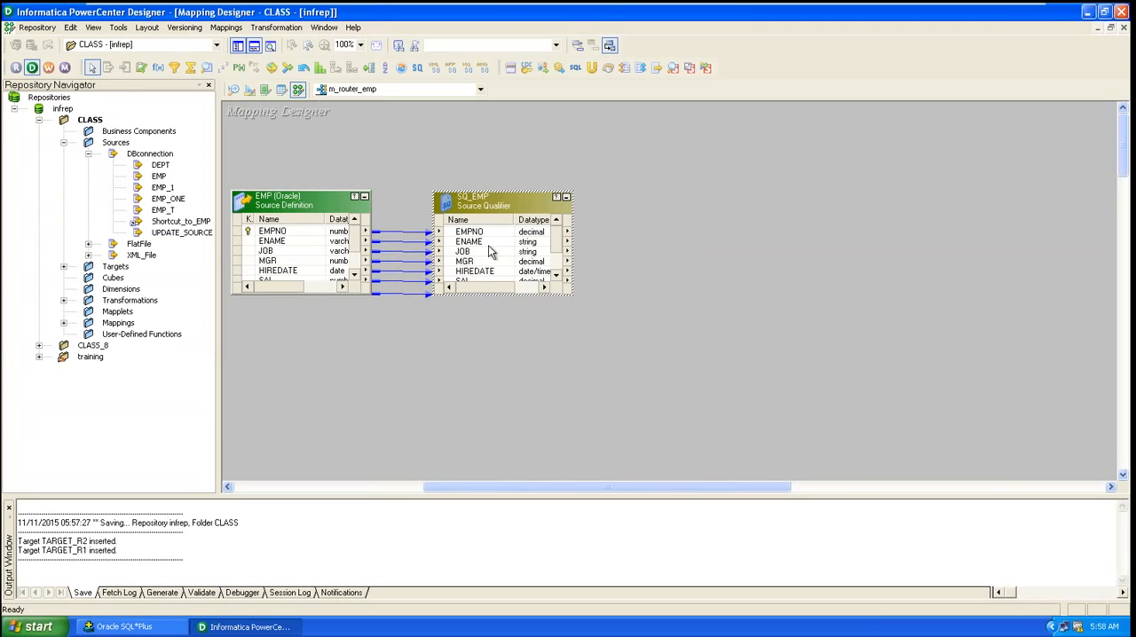
{"action": "left_click", "coordinate": [468, 380]}
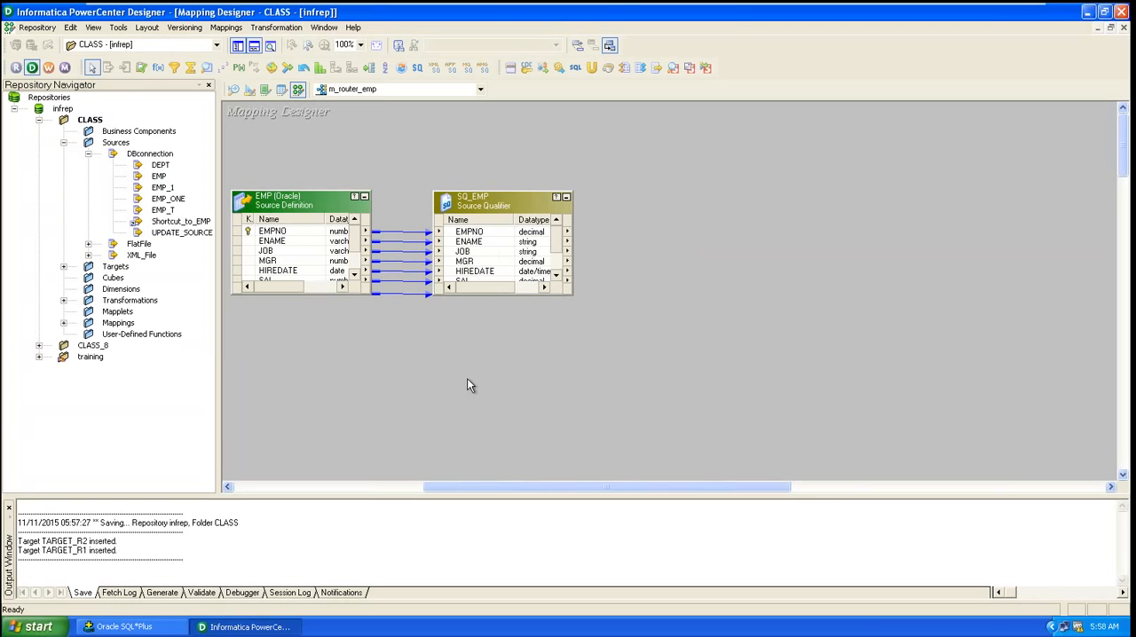
Step: Add the TARGET_R1 and TARGET_R2 target definitions to the mapping and place them one above the other
{"action": "left_click", "coordinate": [63, 266]}
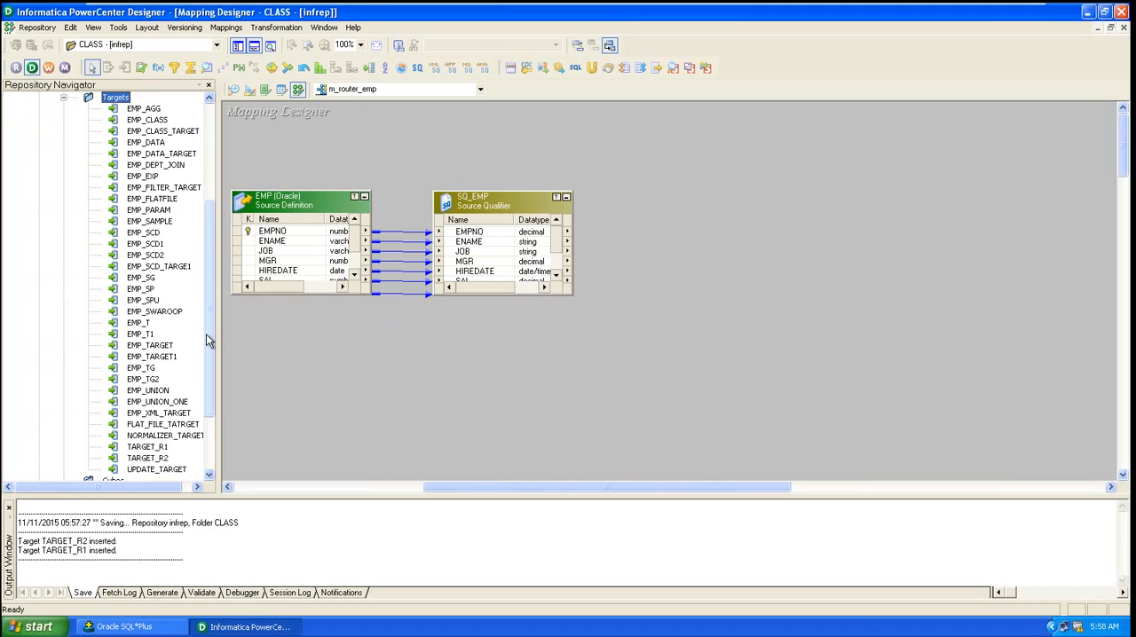
{"action": "left_click_drag", "start_coordinate": [206, 334], "coordinate": [215, 426]}
{"action": "left_click", "coordinate": [146, 356]}
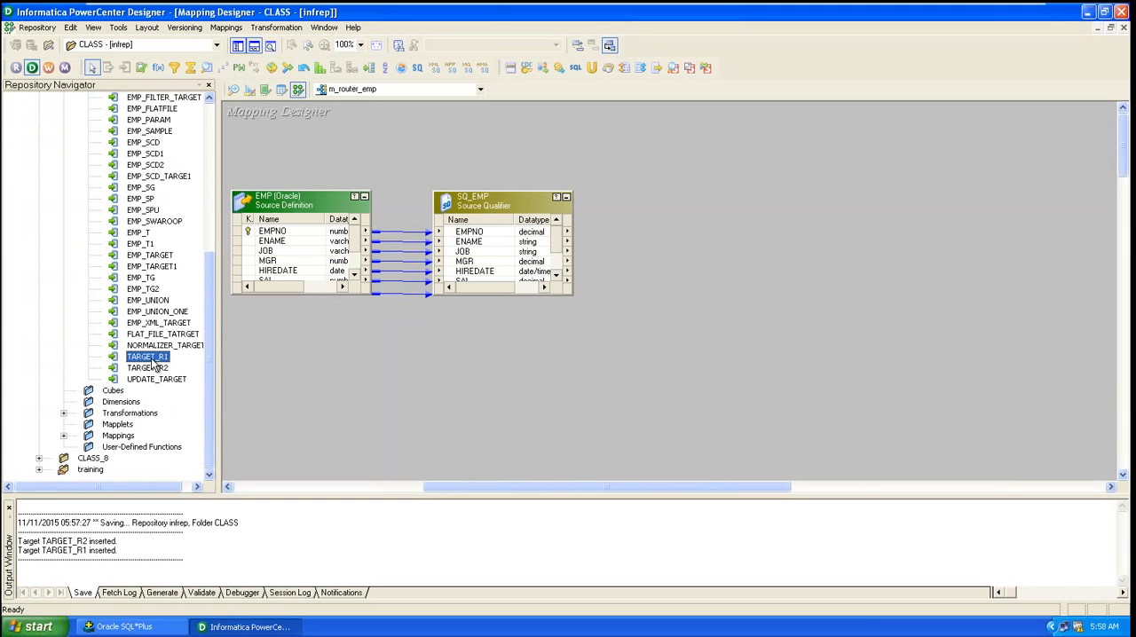
{"action": "left_click", "coordinate": [153, 368], "text": "ctrl"}
{"action": "left_click_drag", "start_coordinate": [142, 359], "coordinate": [930, 157]}
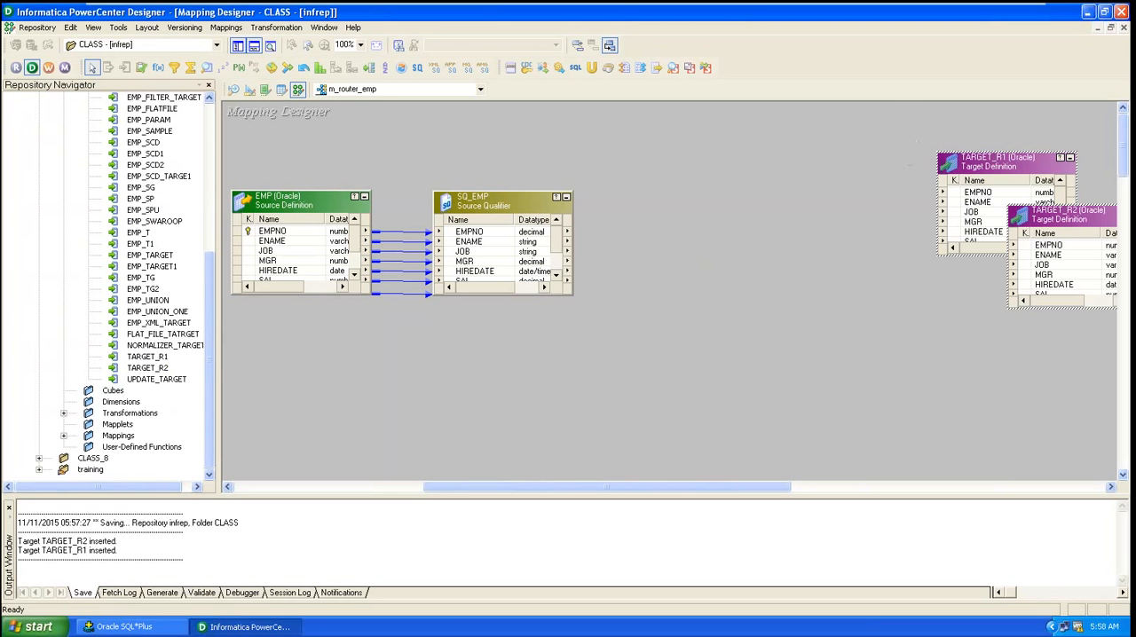
{"action": "left_click_drag", "start_coordinate": [1074, 219], "coordinate": [1008, 324]}
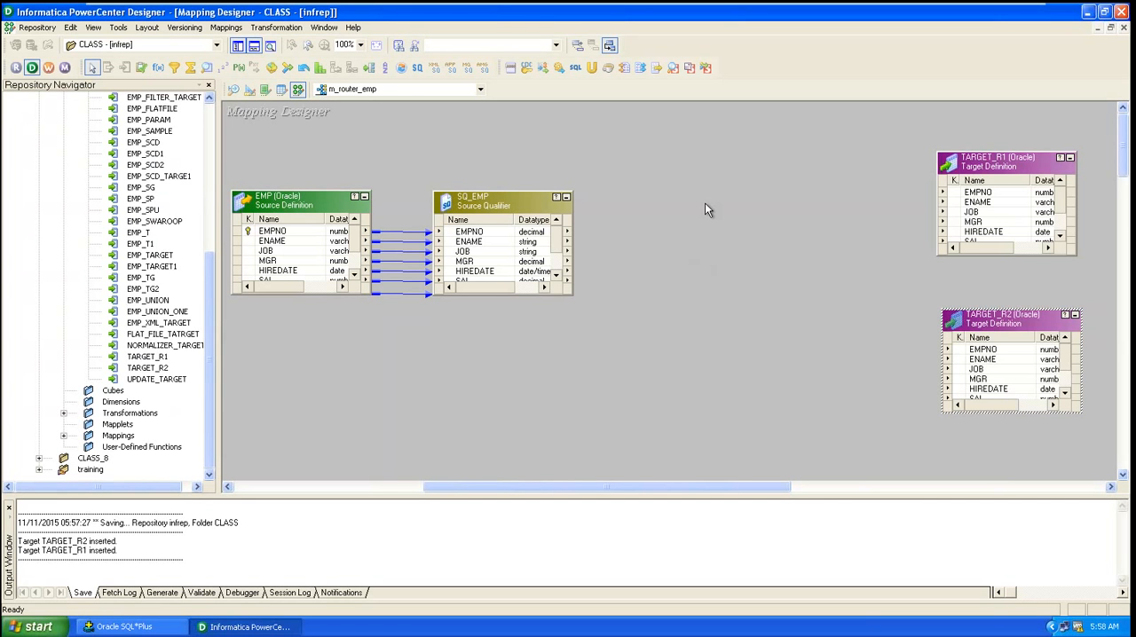
Step: Create a Router transformation named Emp_job in the mapping
{"action": "left_click", "coordinate": [272, 31]}
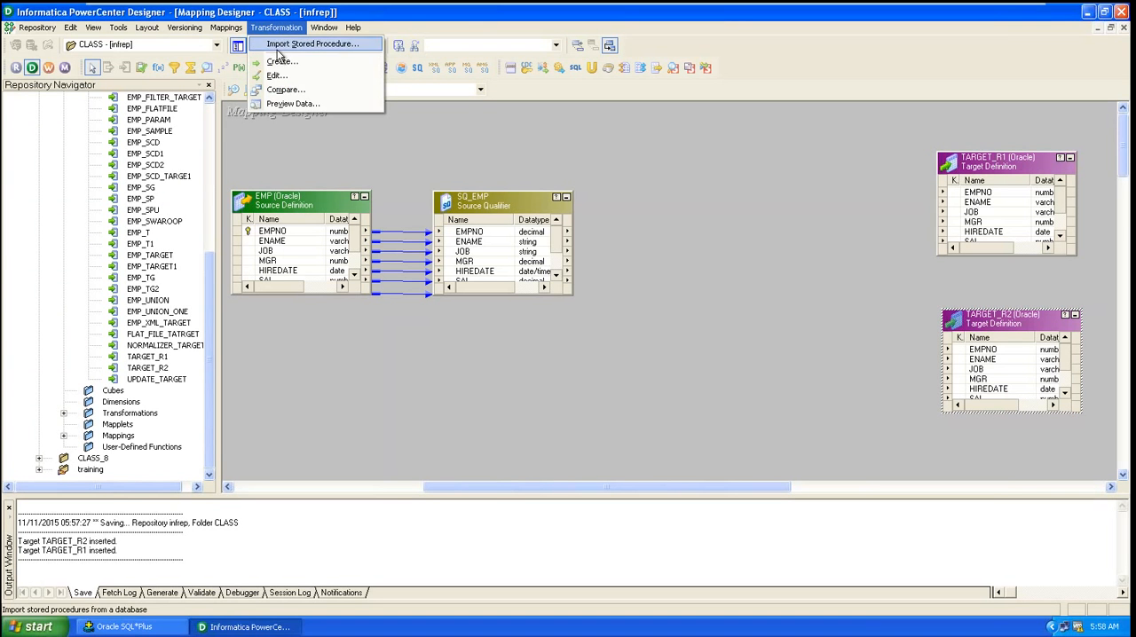
{"action": "left_click", "coordinate": [281, 64]}
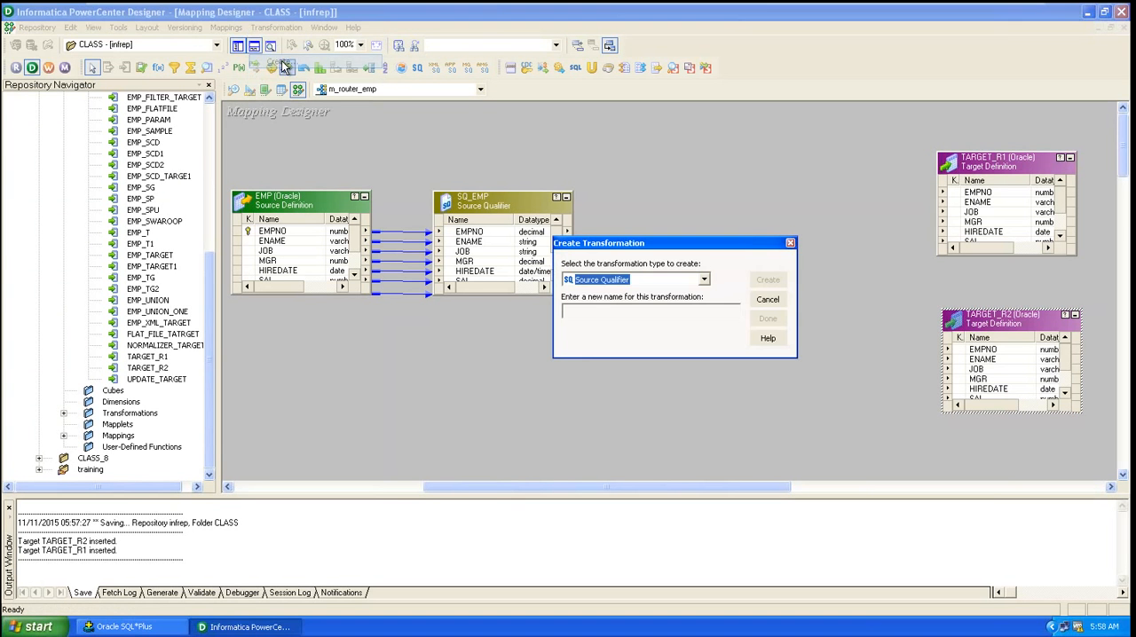
{"action": "left_click", "coordinate": [661, 284]}
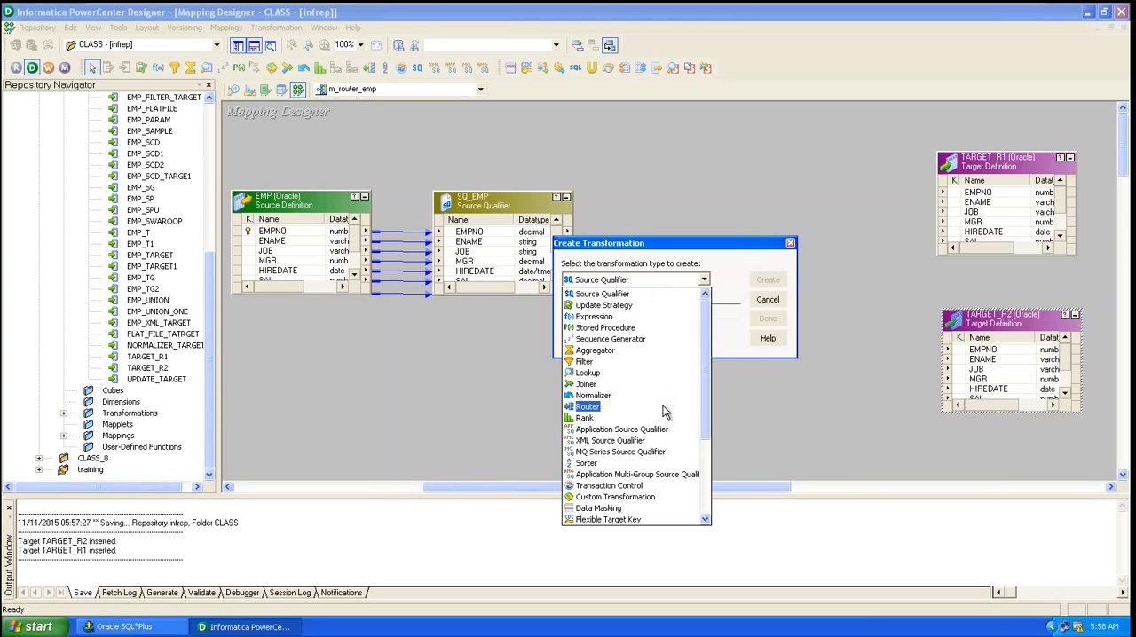
{"action": "left_click", "coordinate": [586, 408]}
{"action": "key", "text": "Tab"}
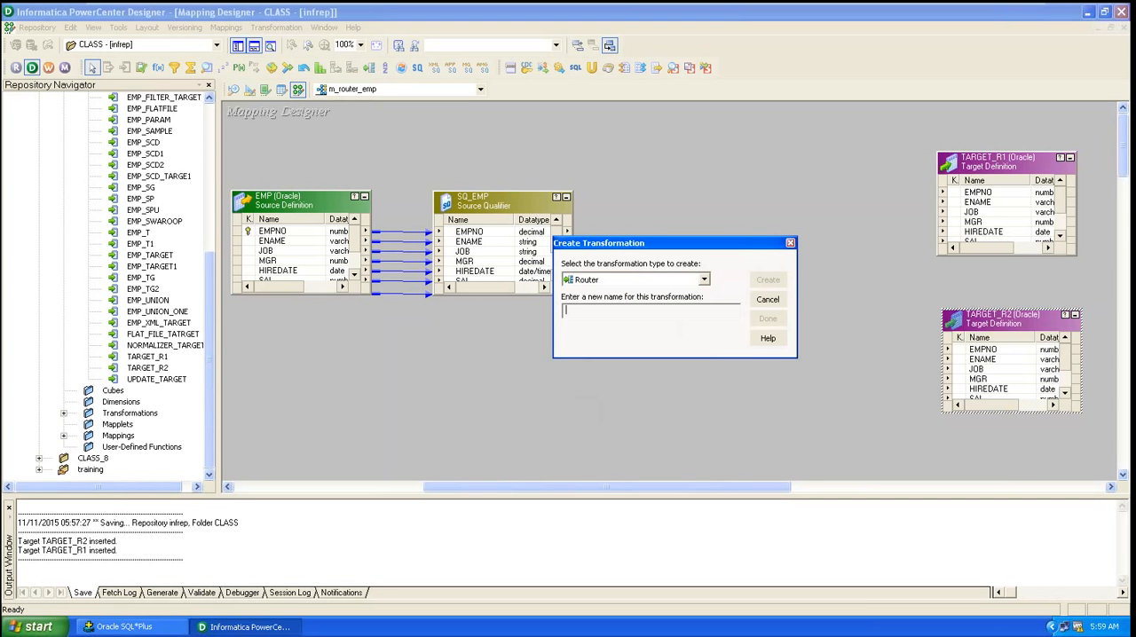
{"action": "type", "text": "mp_job"}
{"action": "left_click", "coordinate": [768, 280]}
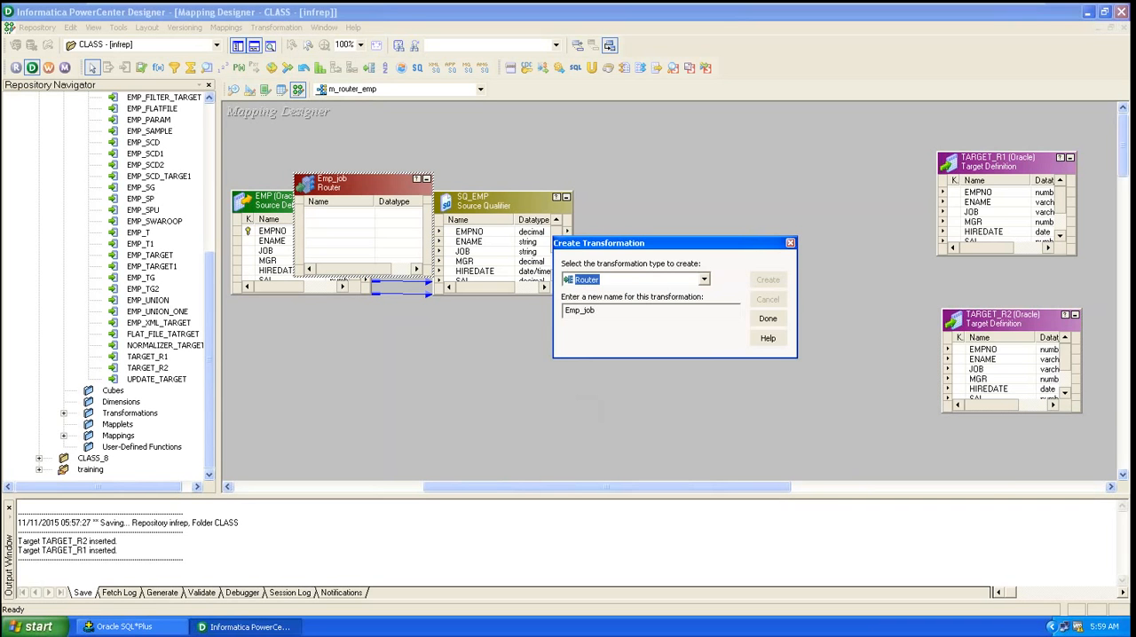
{"action": "left_click", "coordinate": [771, 319]}
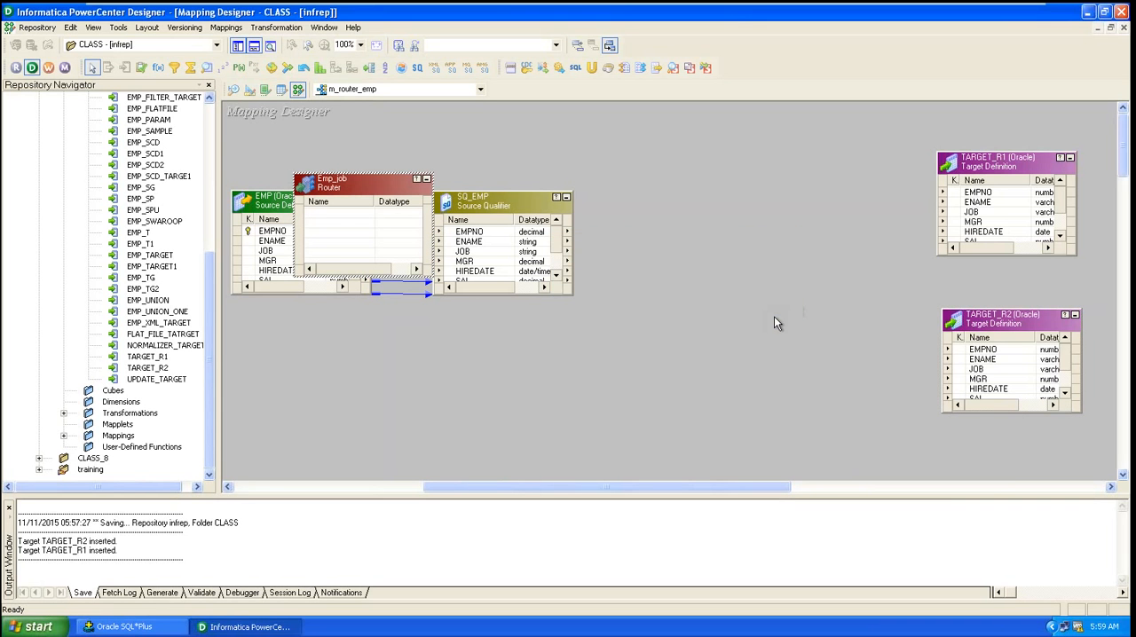
Step: Place the Emp_job router beside SQ_EMP, link all SQ_EMP ports into it, and enlarge it
{"action": "left_click_drag", "start_coordinate": [377, 174], "coordinate": [737, 191]}
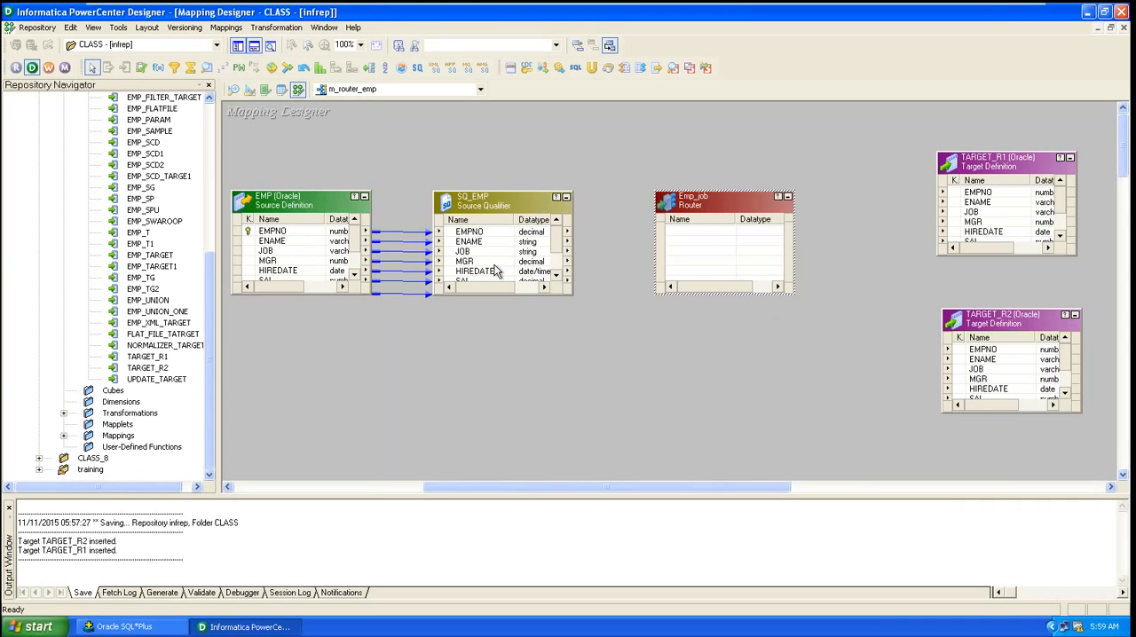
{"action": "left_click", "coordinate": [476, 234]}
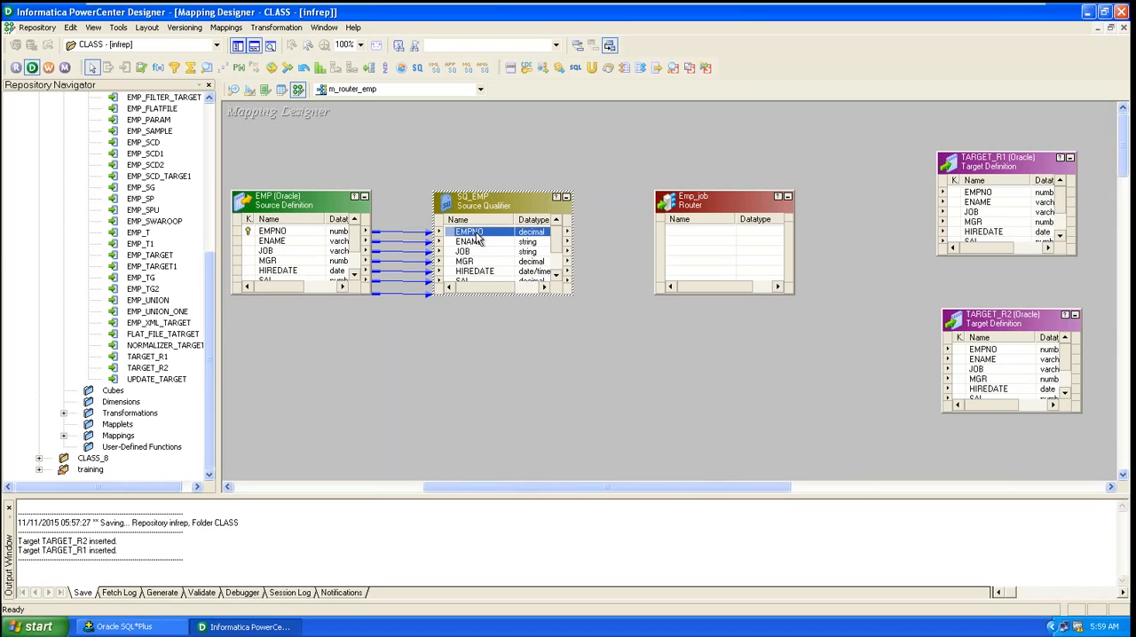
{"action": "right_click", "coordinate": [477, 239]}
{"action": "left_click", "coordinate": [494, 242]}
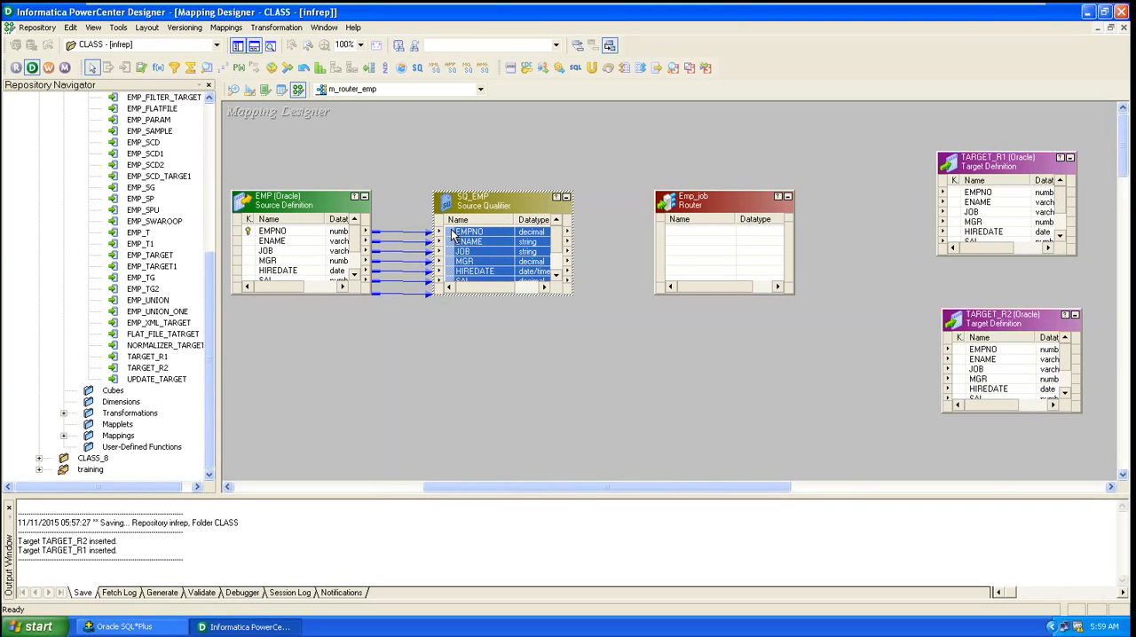
{"action": "left_click_drag", "start_coordinate": [452, 234], "coordinate": [682, 239]}
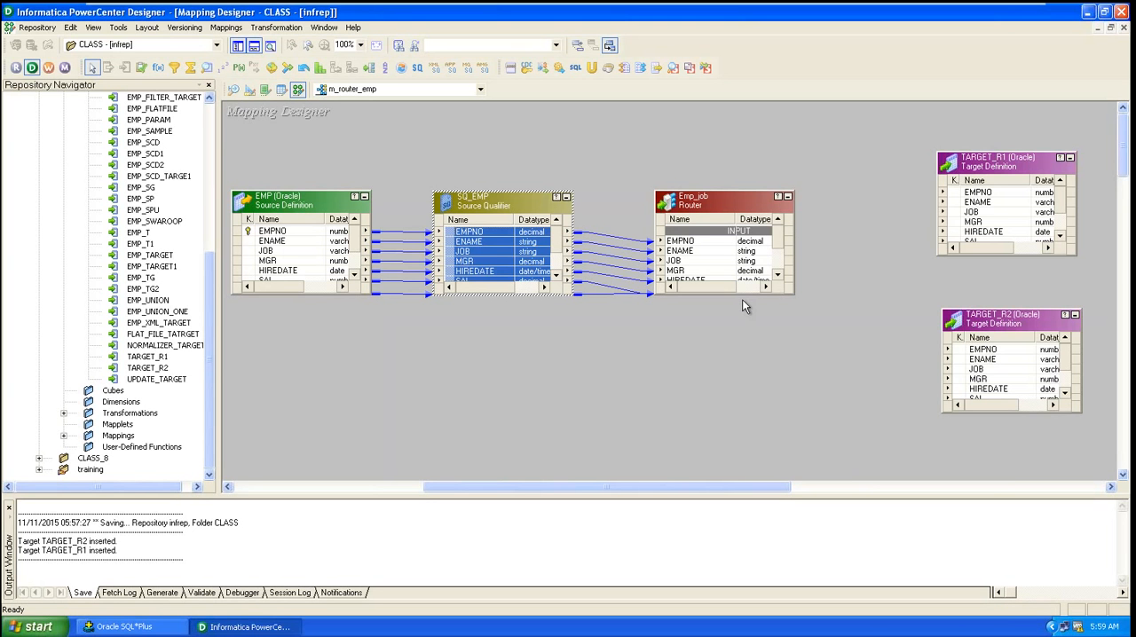
{"action": "left_click_drag", "start_coordinate": [741, 295], "coordinate": [766, 393]}
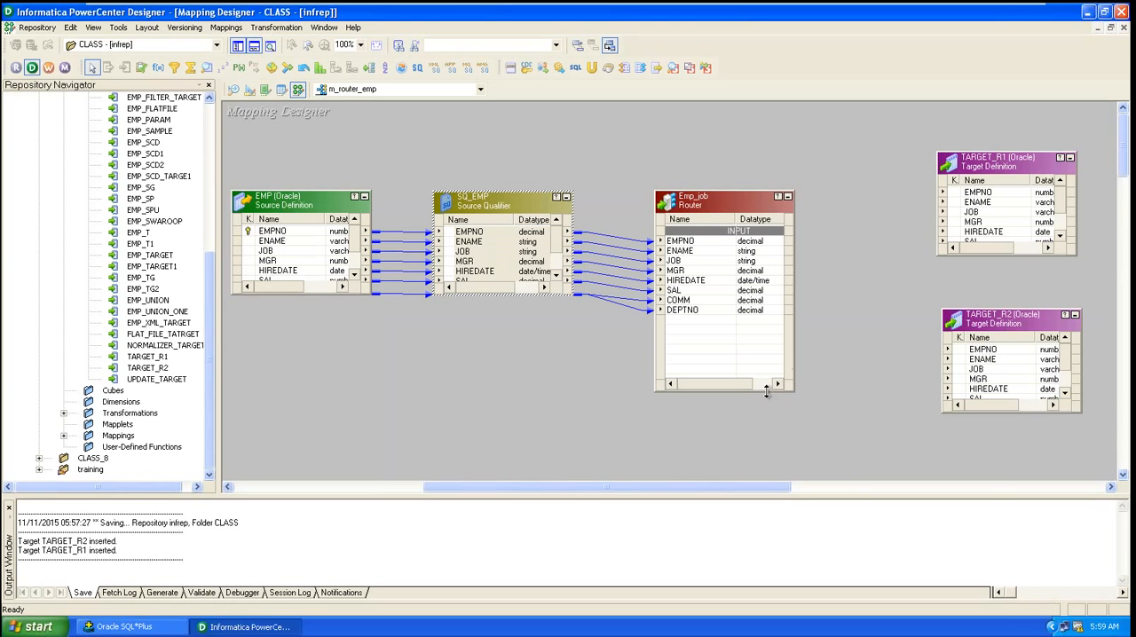
Step: Open the Emp_job router's properties and add a new group named CLERK
{"action": "left_click_drag", "start_coordinate": [711, 201], "coordinate": [692, 133]}
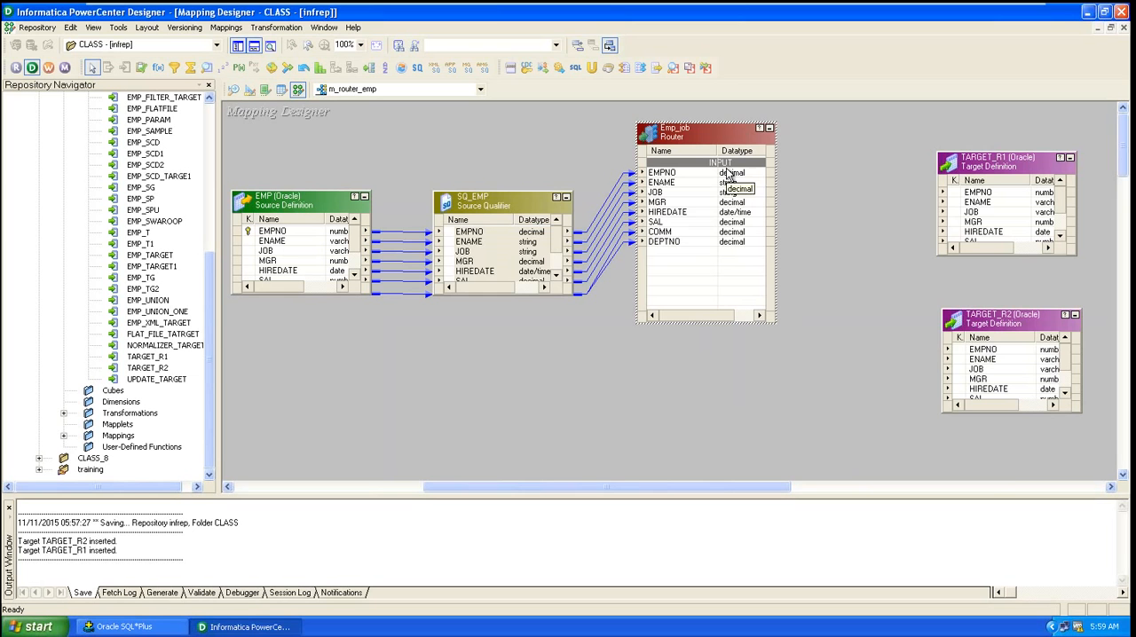
{"action": "double_click", "coordinate": [686, 133]}
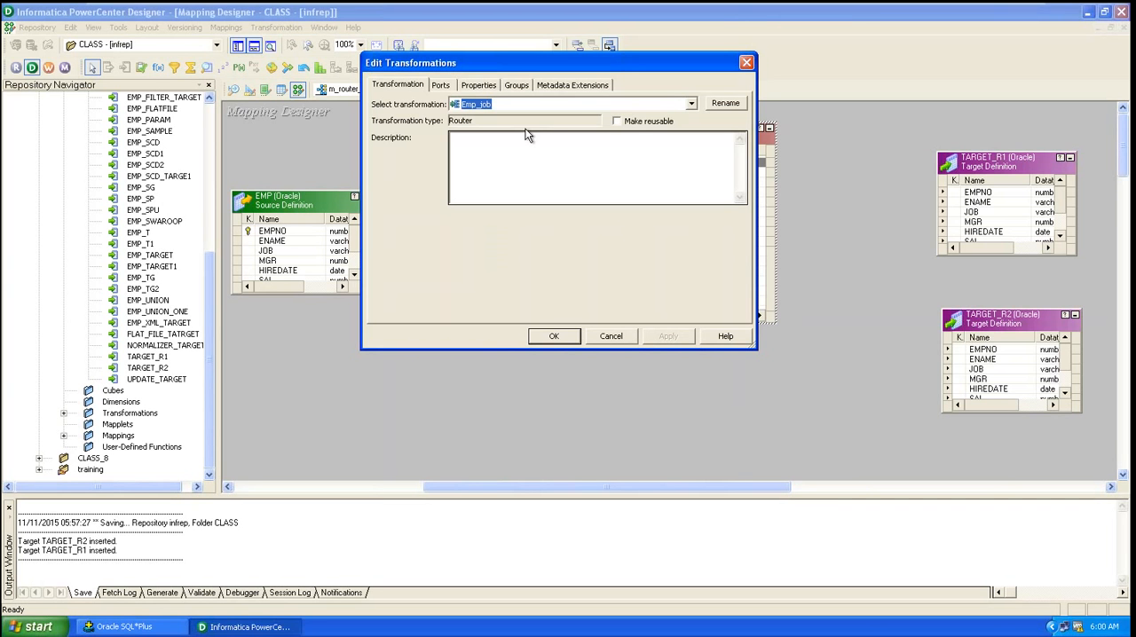
{"action": "left_click", "coordinate": [519, 86]}
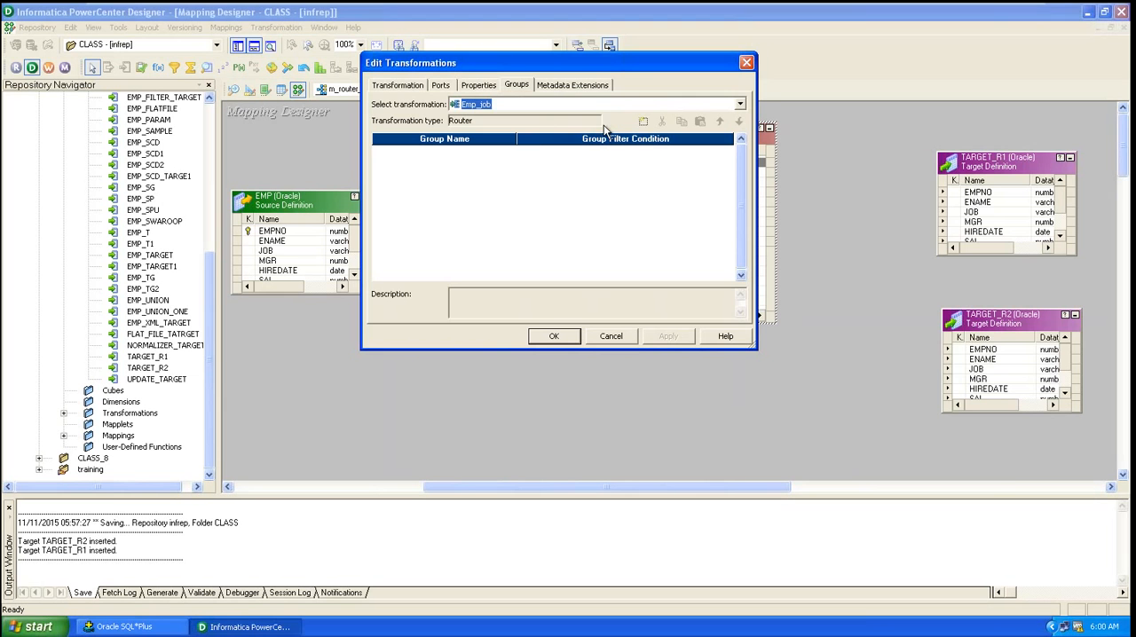
{"action": "left_click", "coordinate": [644, 122]}
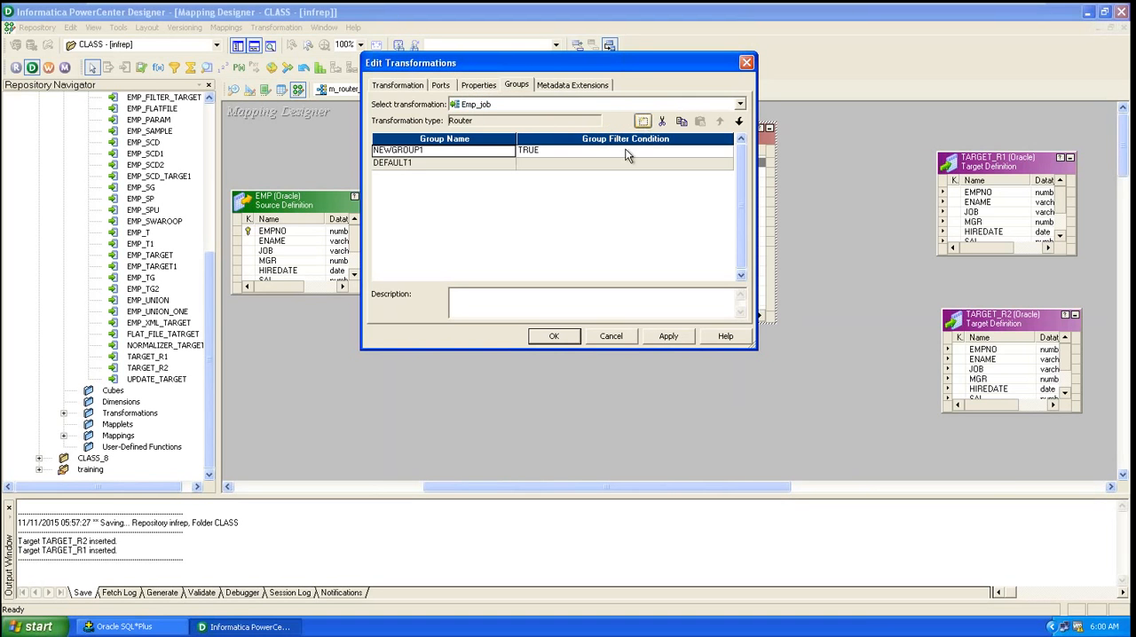
{"action": "left_click", "coordinate": [421, 150]}
{"action": "left_click_drag", "start_coordinate": [428, 150], "coordinate": [373, 150]}
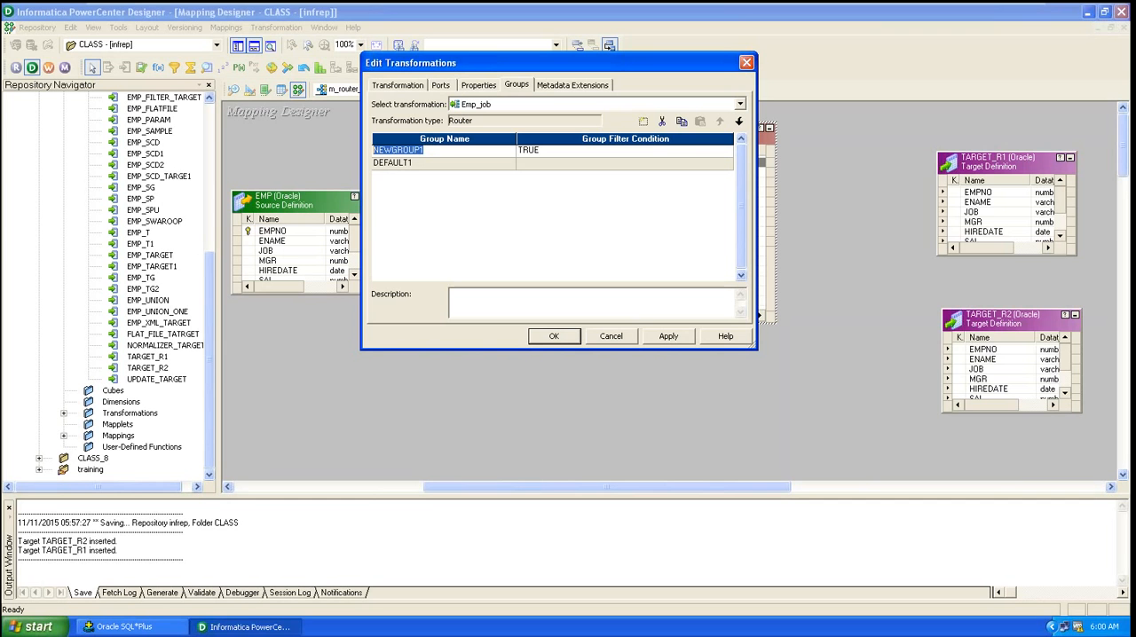
{"action": "type", "text": "CLERK"}
{"action": "left_click", "coordinate": [592, 152]}
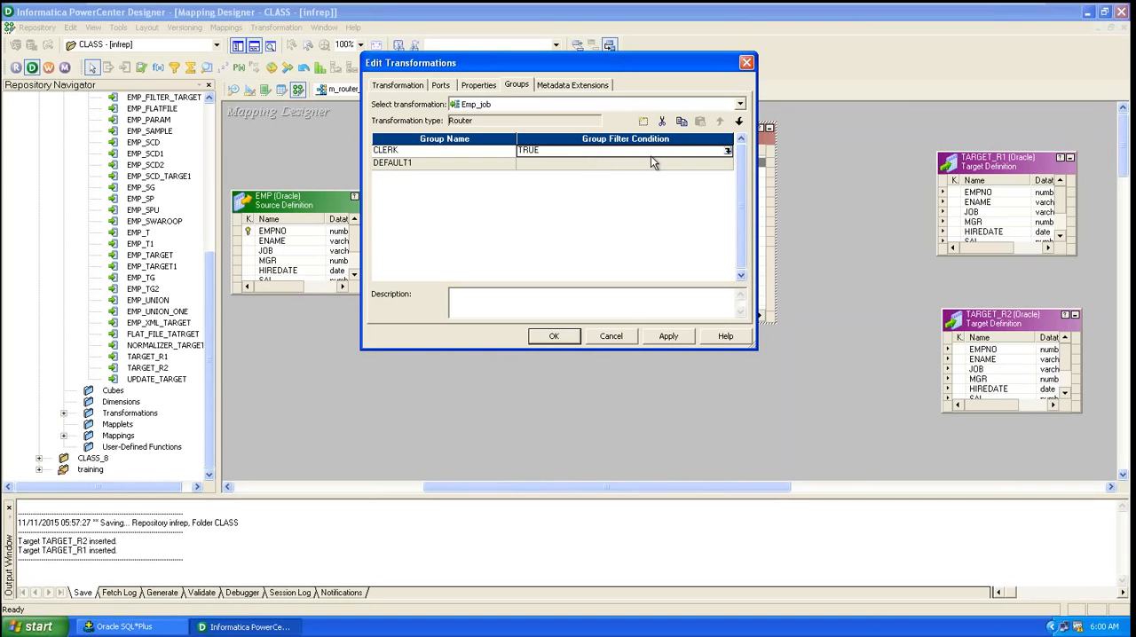
Step: Set the CLERK group's filter condition to JOB='CLERK' using the JOB port
{"action": "left_click", "coordinate": [727, 153]}
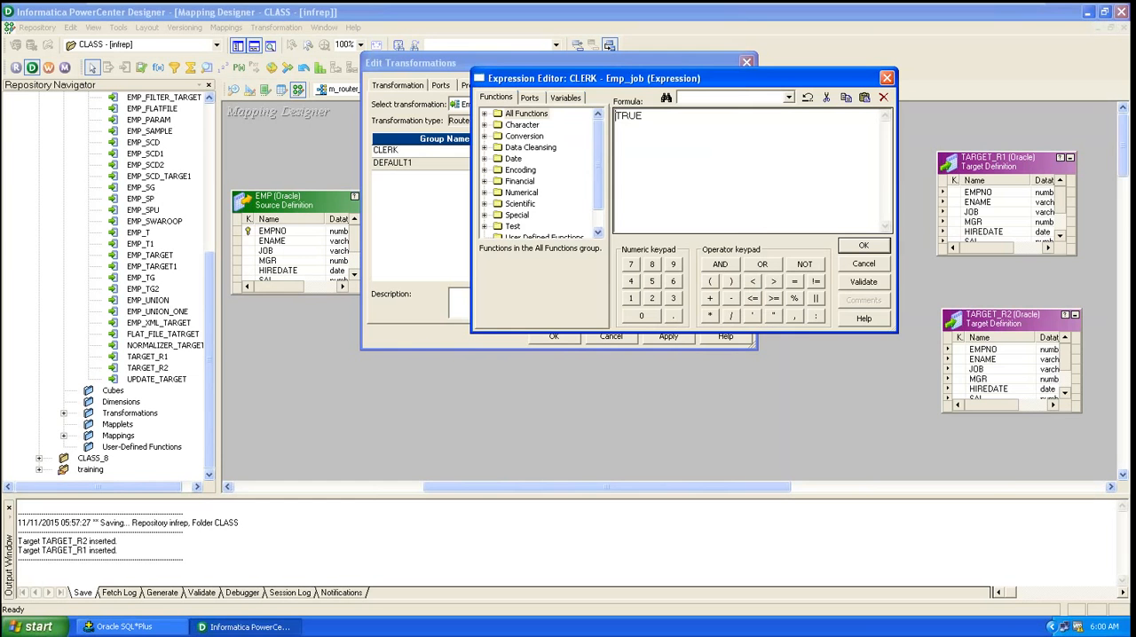
{"action": "left_click_drag", "start_coordinate": [652, 120], "coordinate": [516, 124]}
{"action": "left_click", "coordinate": [531, 98]}
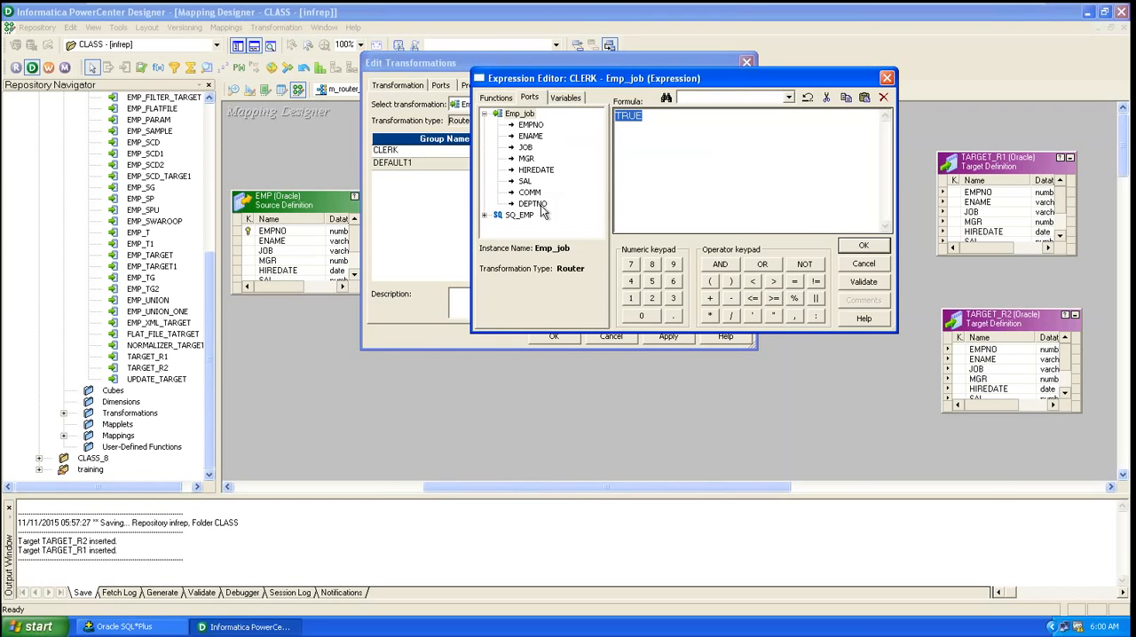
{"action": "left_click", "coordinate": [527, 151]}
{"action": "double_click", "coordinate": [527, 151]}
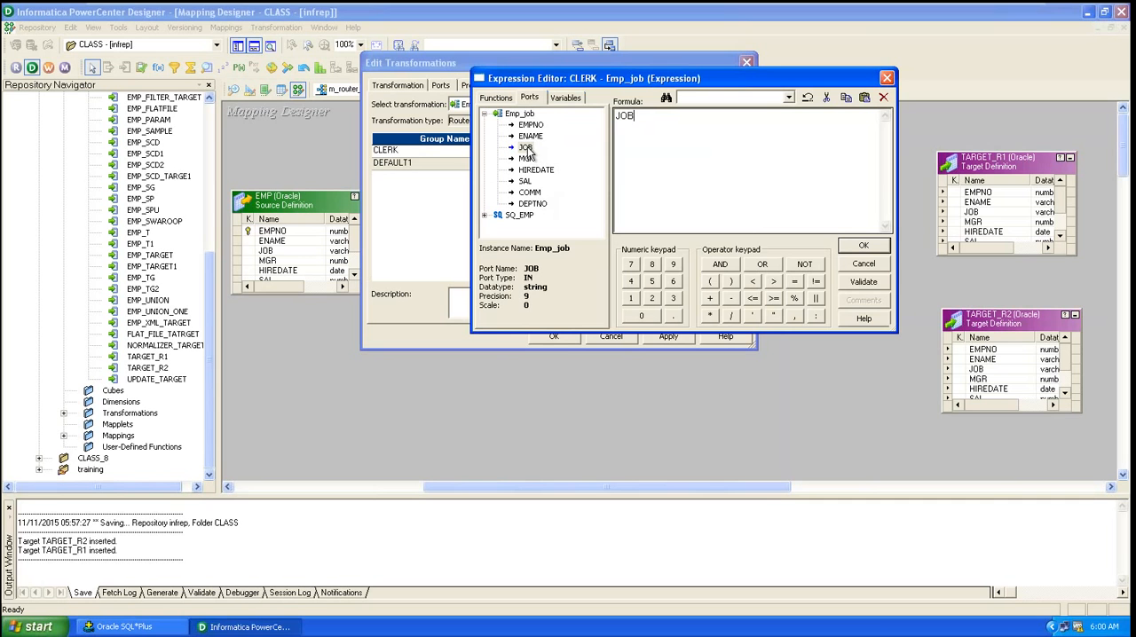
{"action": "type", "text": "='CLERK"}
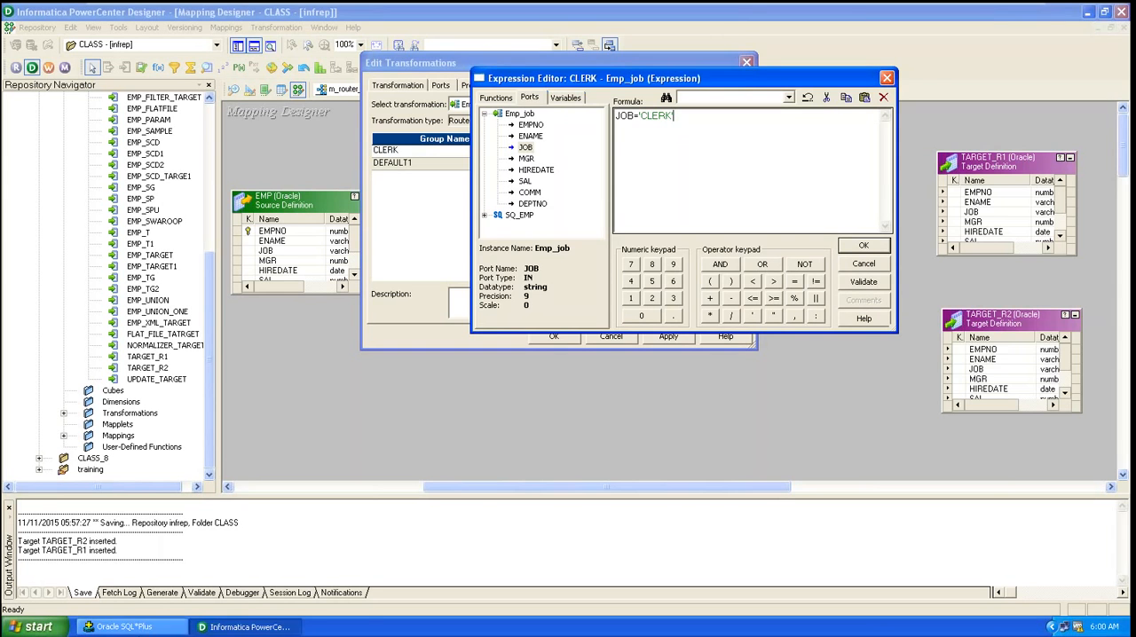
Step: Check the job values in the SQL*Plus EMP query output, then validate the CLERK condition
{"action": "left_click", "coordinate": [151, 629]}
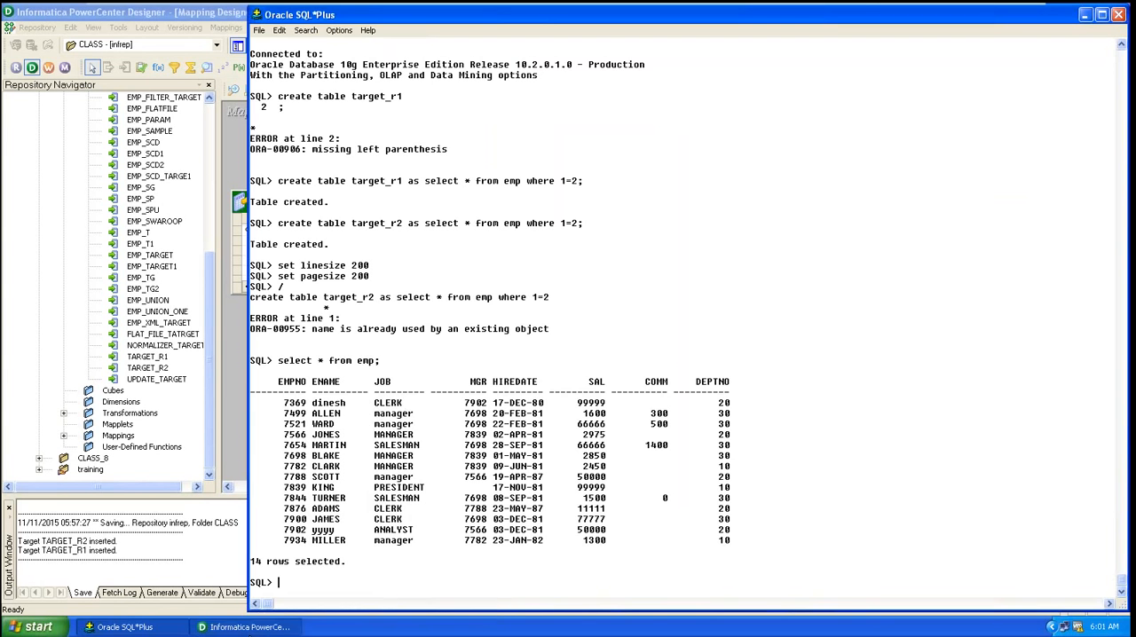
{"action": "left_click", "coordinate": [244, 626]}
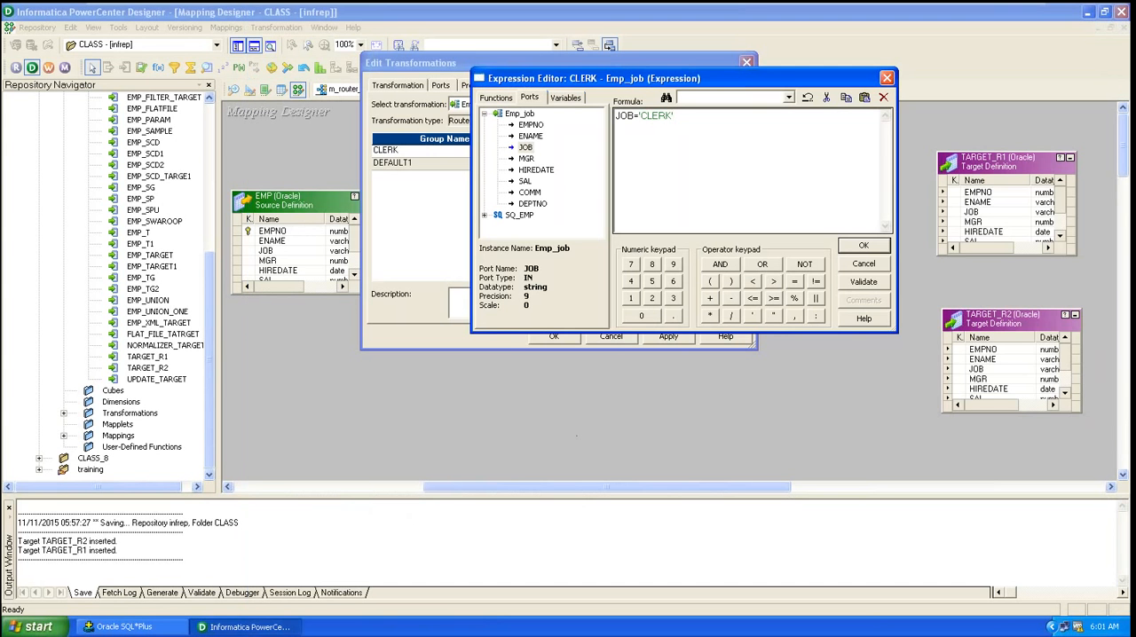
{"action": "left_click", "coordinate": [862, 281]}
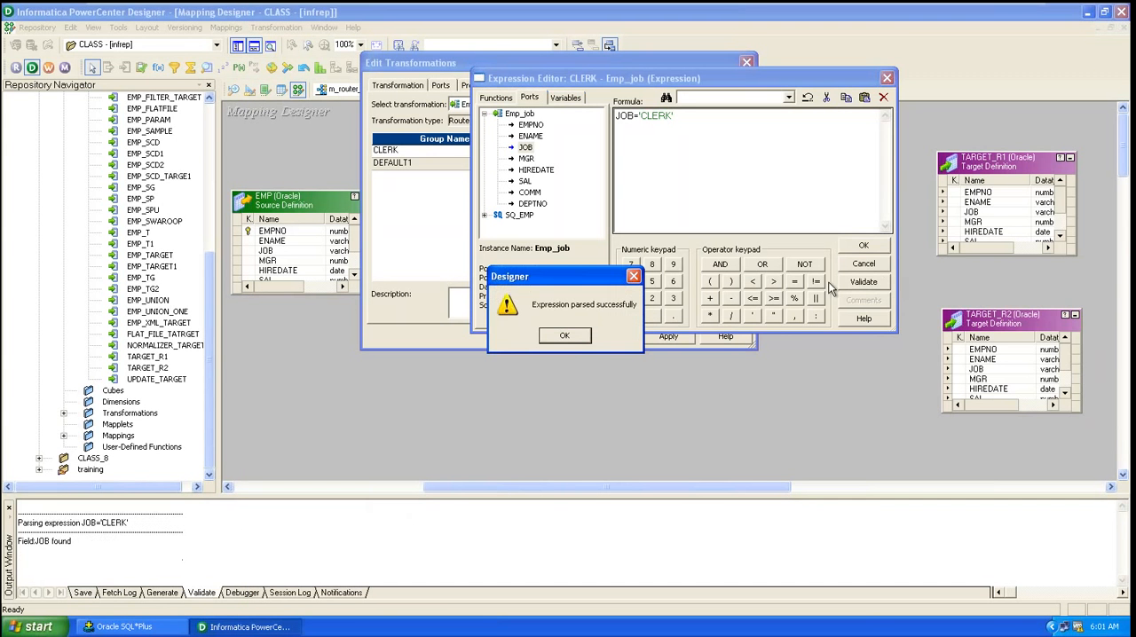
{"action": "left_click", "coordinate": [568, 336]}
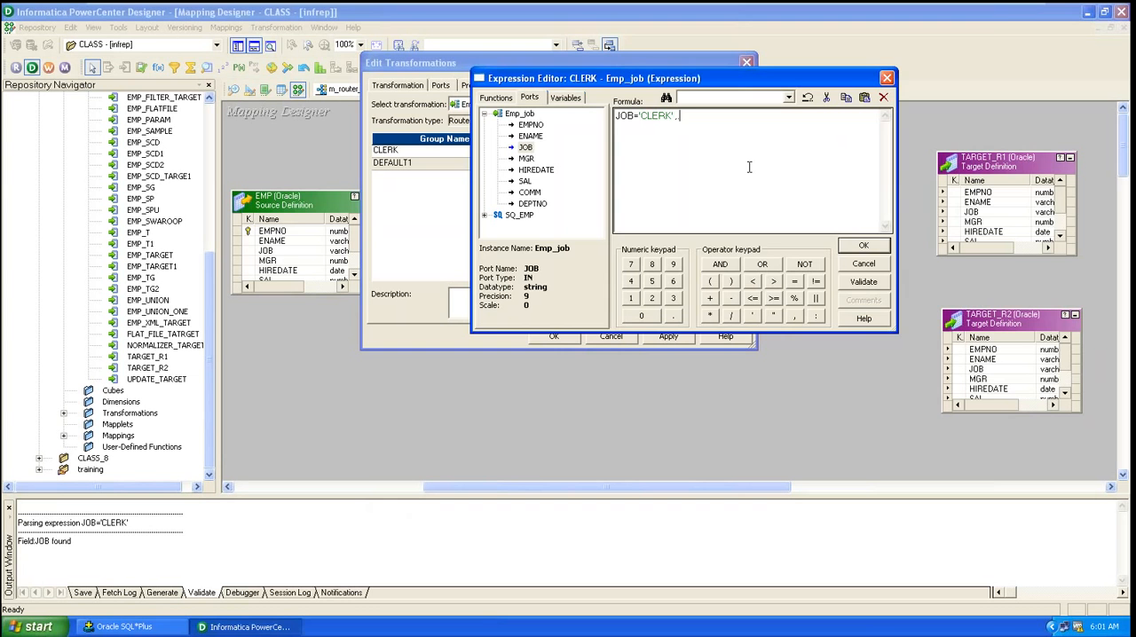
Step: Remove stray characters from the condition, validate it again, and close the expression editor
{"action": "left_click", "coordinate": [860, 281]}
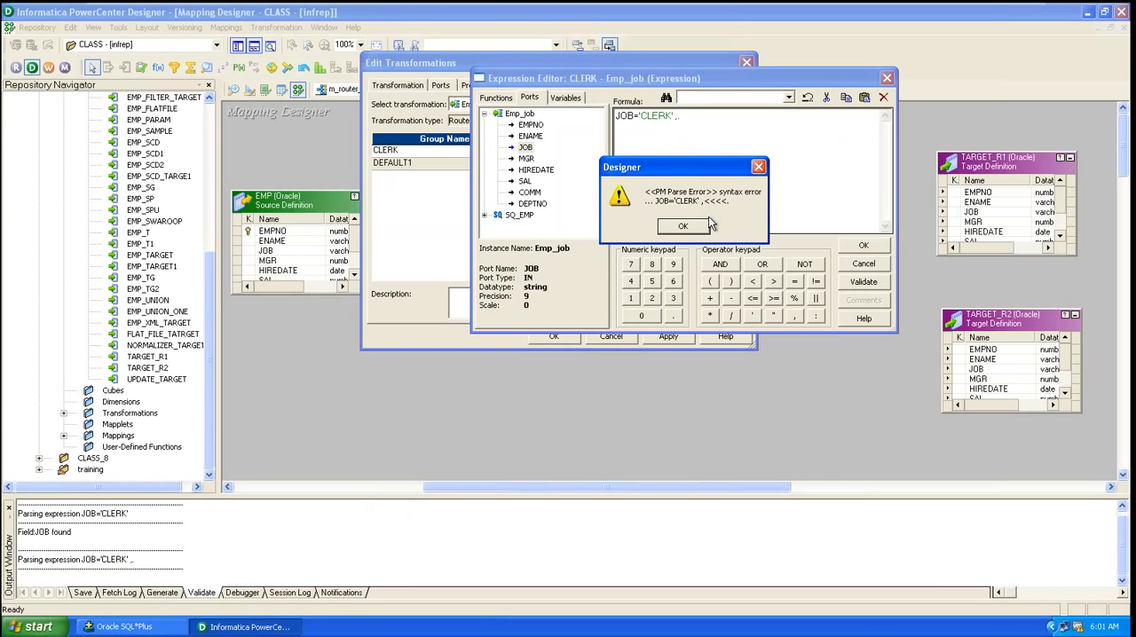
{"action": "left_click", "coordinate": [683, 227]}
{"action": "left_click", "coordinate": [703, 120]}
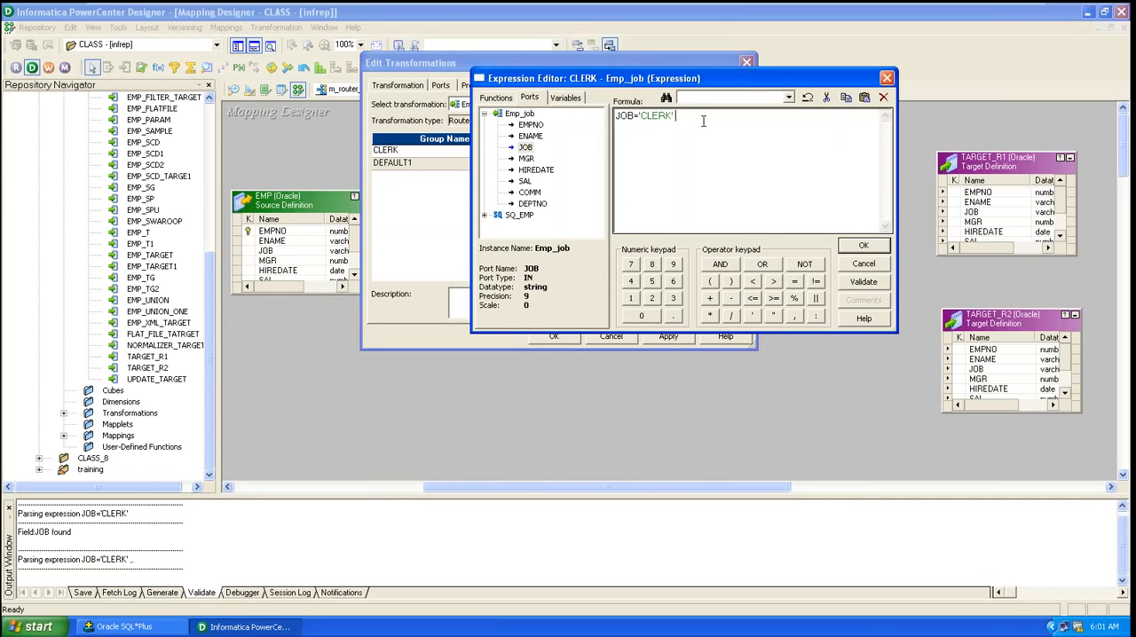
{"action": "left_click", "coordinate": [863, 282]}
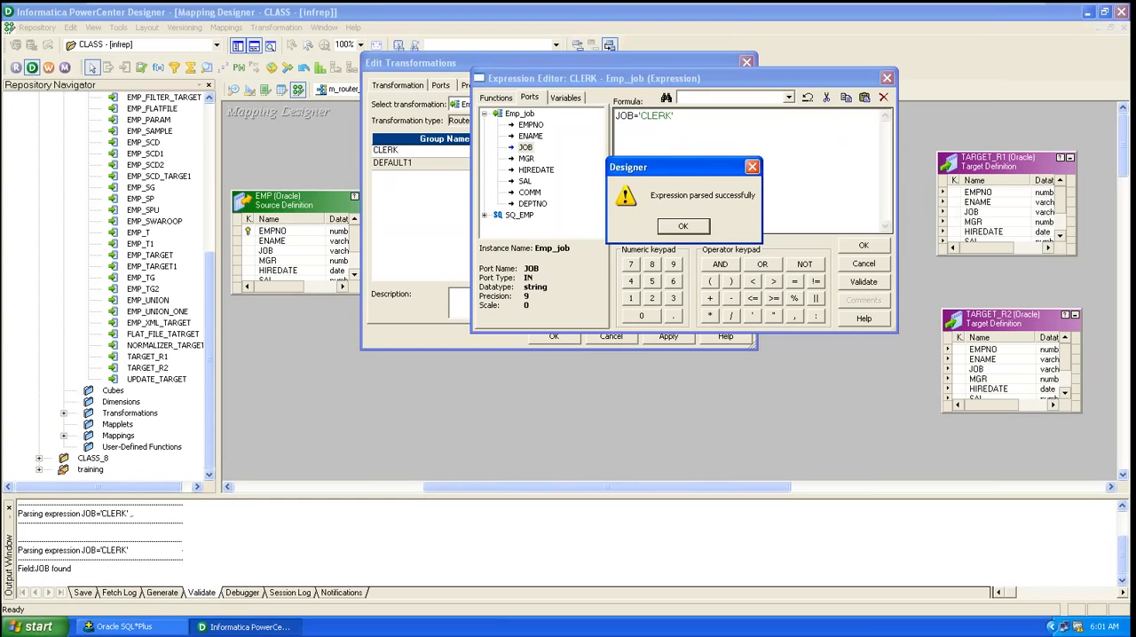
{"action": "left_click", "coordinate": [682, 226]}
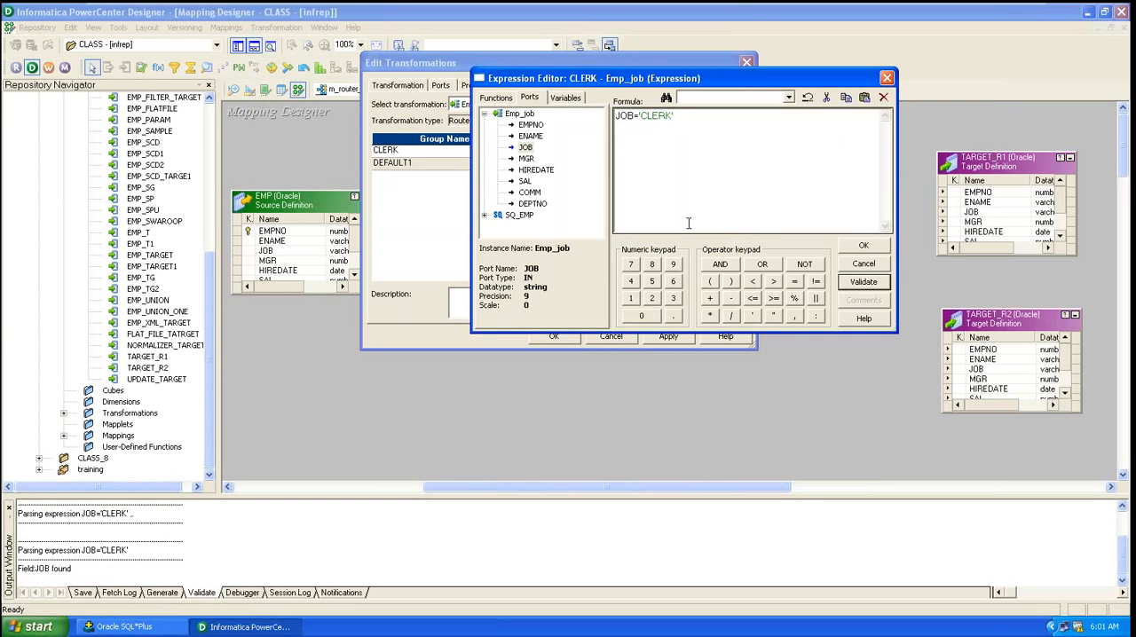
{"action": "left_click", "coordinate": [873, 248]}
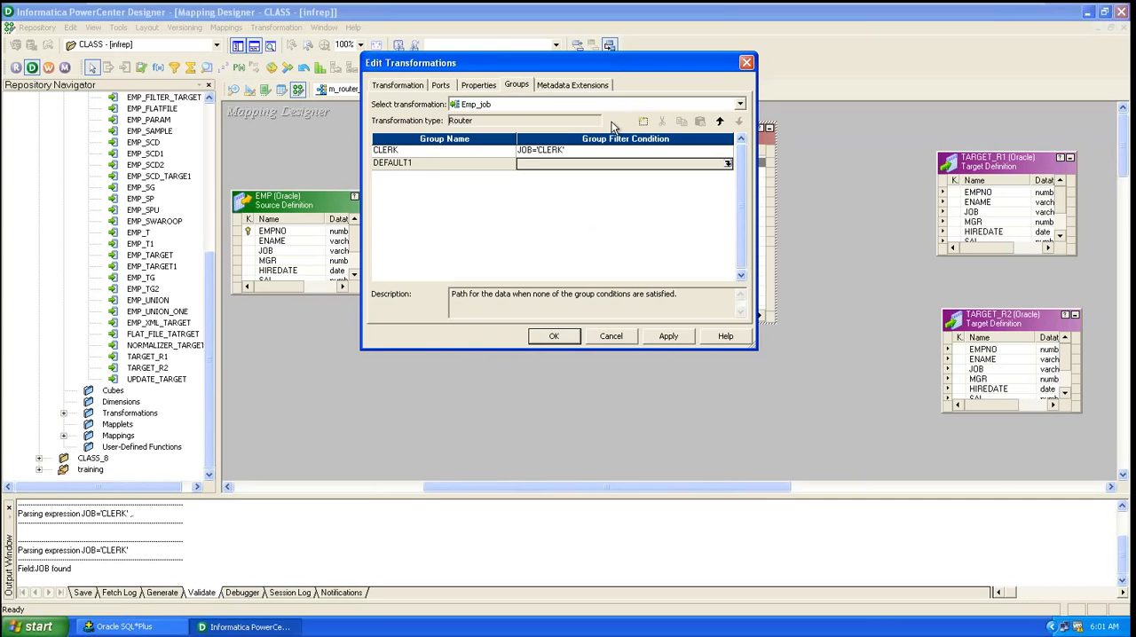
Step: Examine the CLERK and DEFAULT1 groups and their filter conditions
{"action": "left_click", "coordinate": [434, 152]}
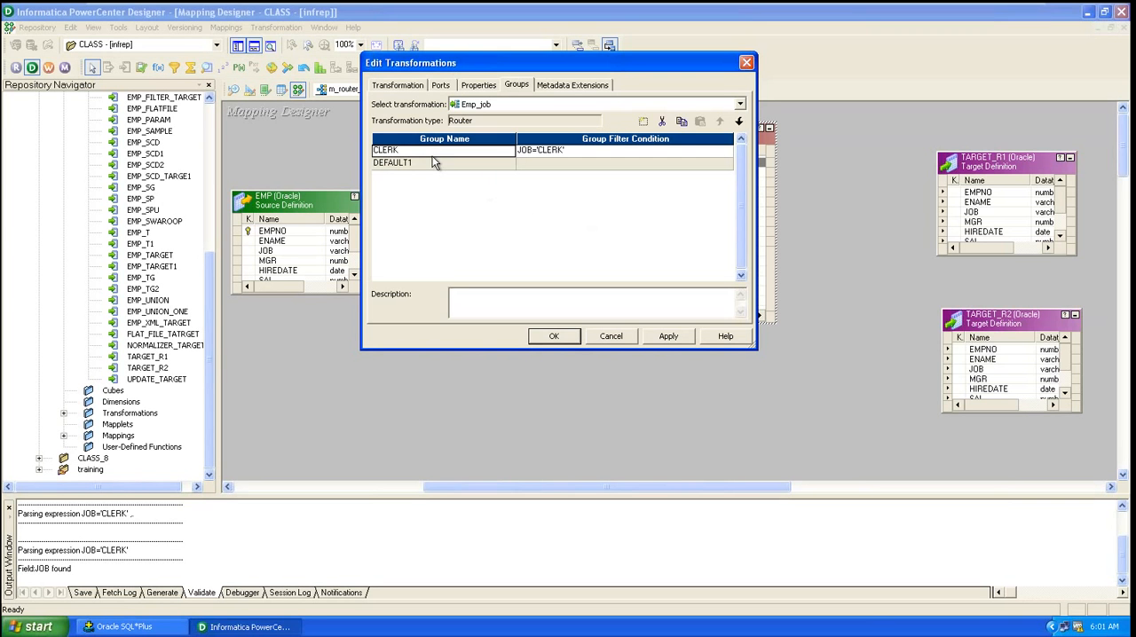
{"action": "left_click", "coordinate": [427, 165]}
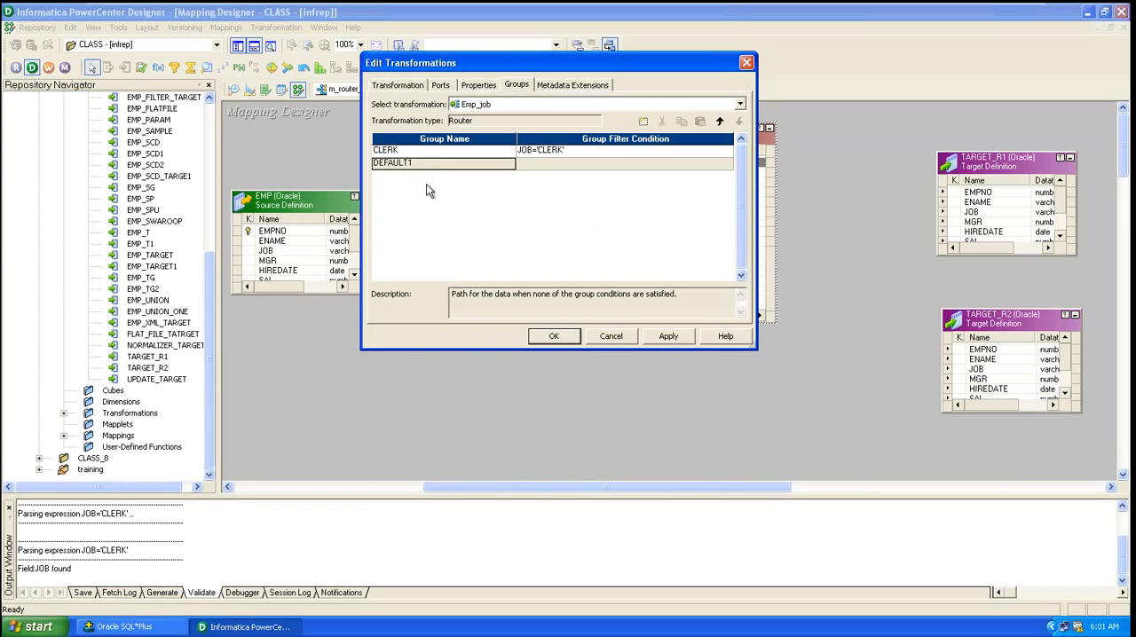
{"action": "left_click", "coordinate": [551, 167]}
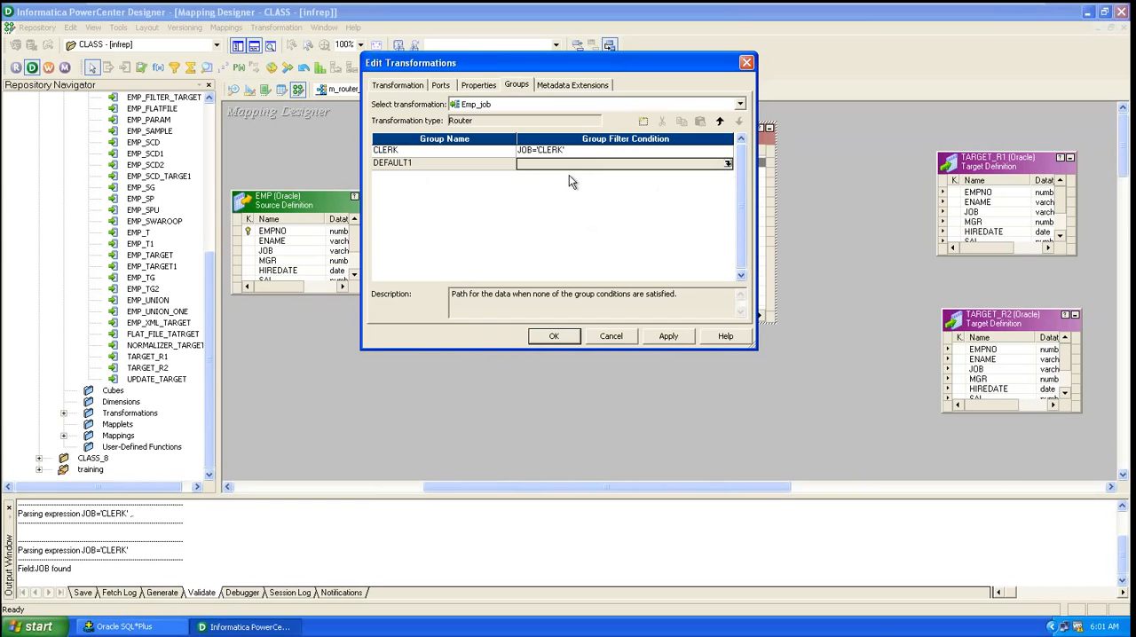
{"action": "left_click", "coordinate": [699, 154]}
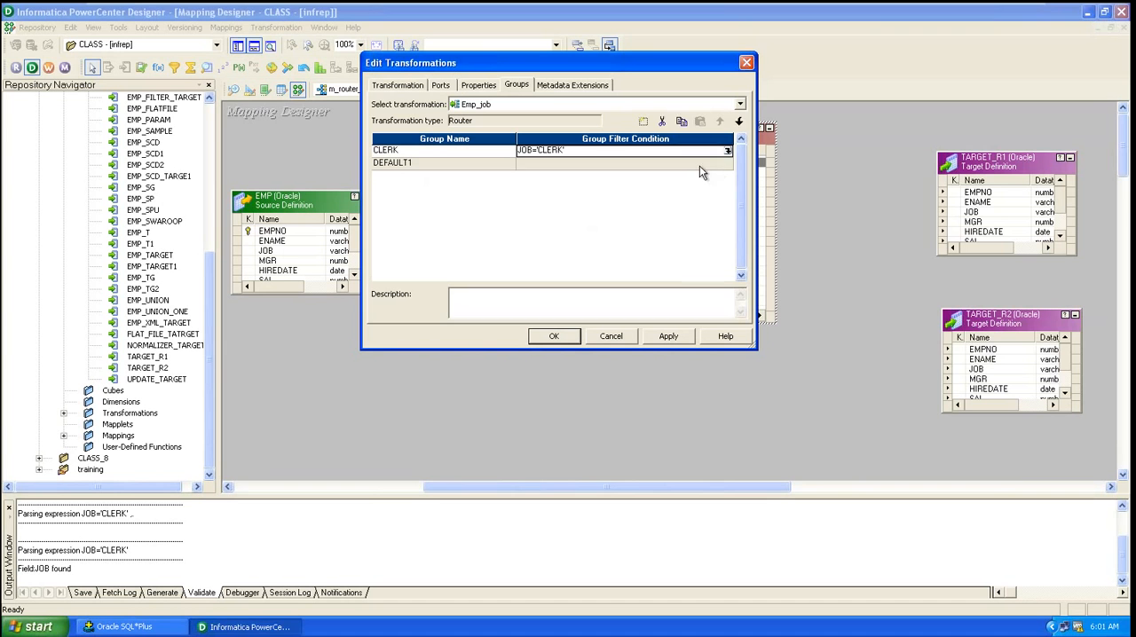
{"action": "left_click", "coordinate": [699, 165]}
{"action": "left_click", "coordinate": [482, 167]}
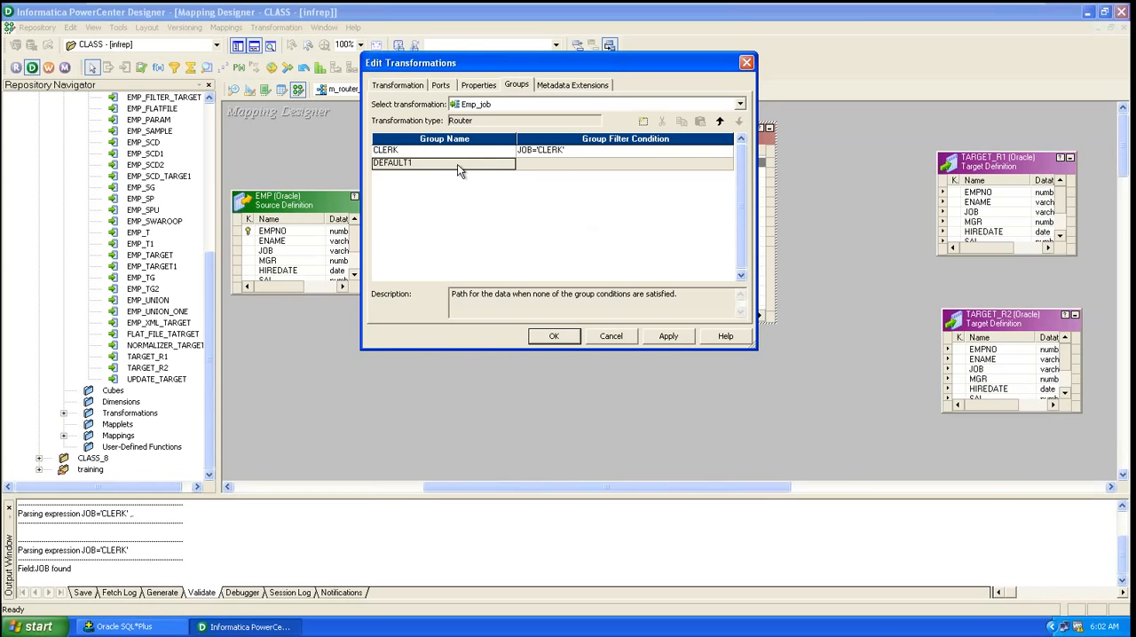
Step: Apply the router group settings, close the editor, and enlarge the Emp_job router to display all its group ports
{"action": "left_click", "coordinate": [668, 336]}
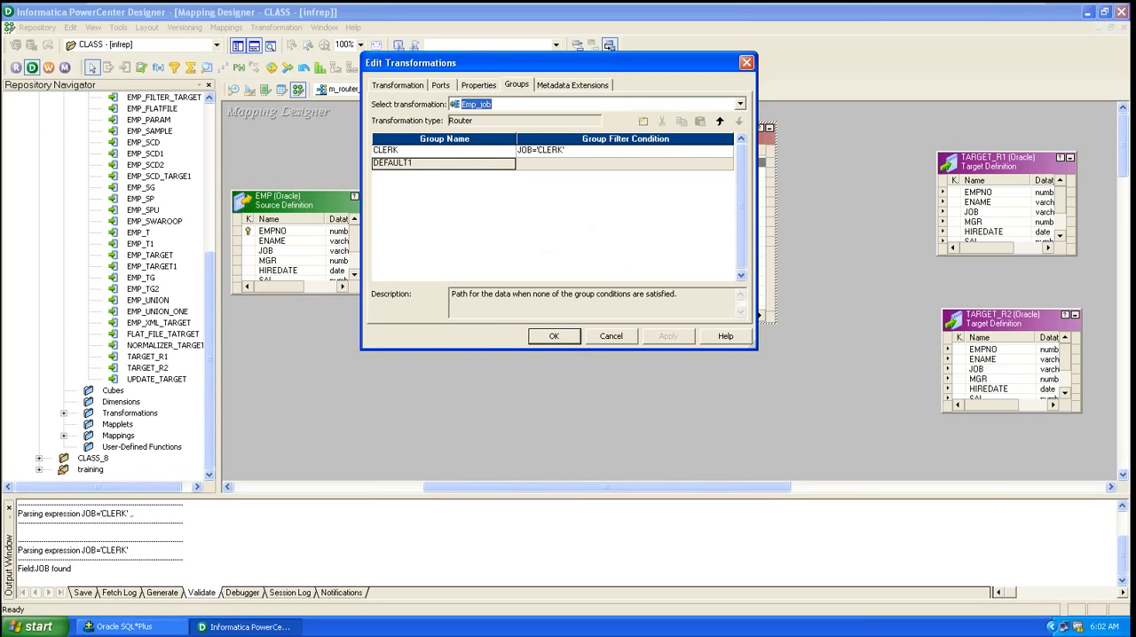
{"action": "left_click", "coordinate": [553, 336]}
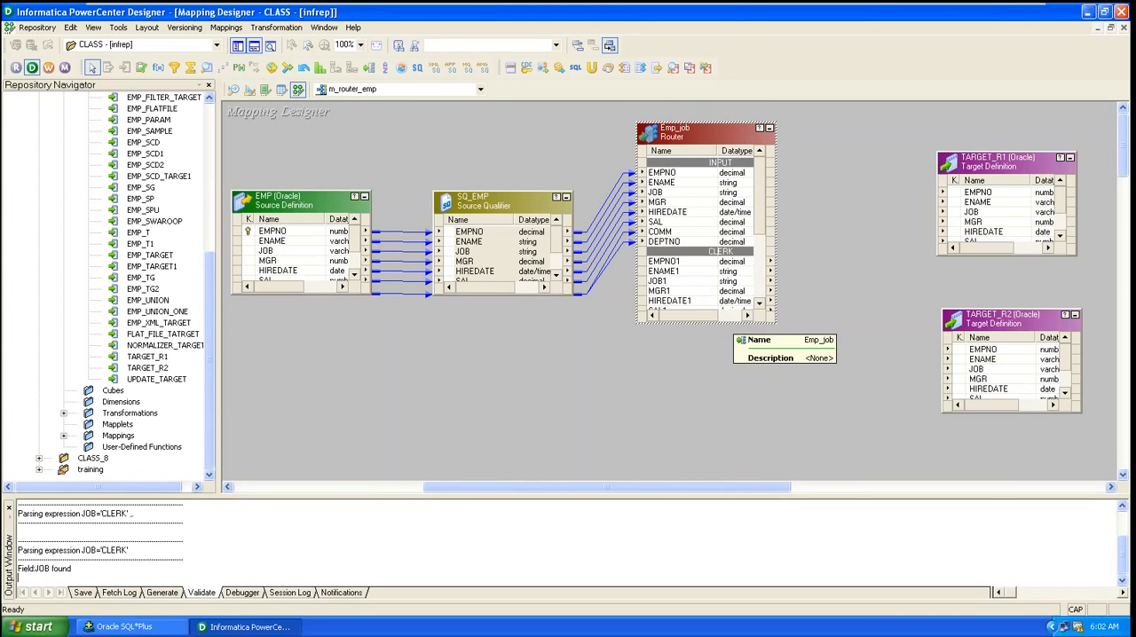
{"action": "left_click_drag", "start_coordinate": [750, 322], "coordinate": [827, 448]}
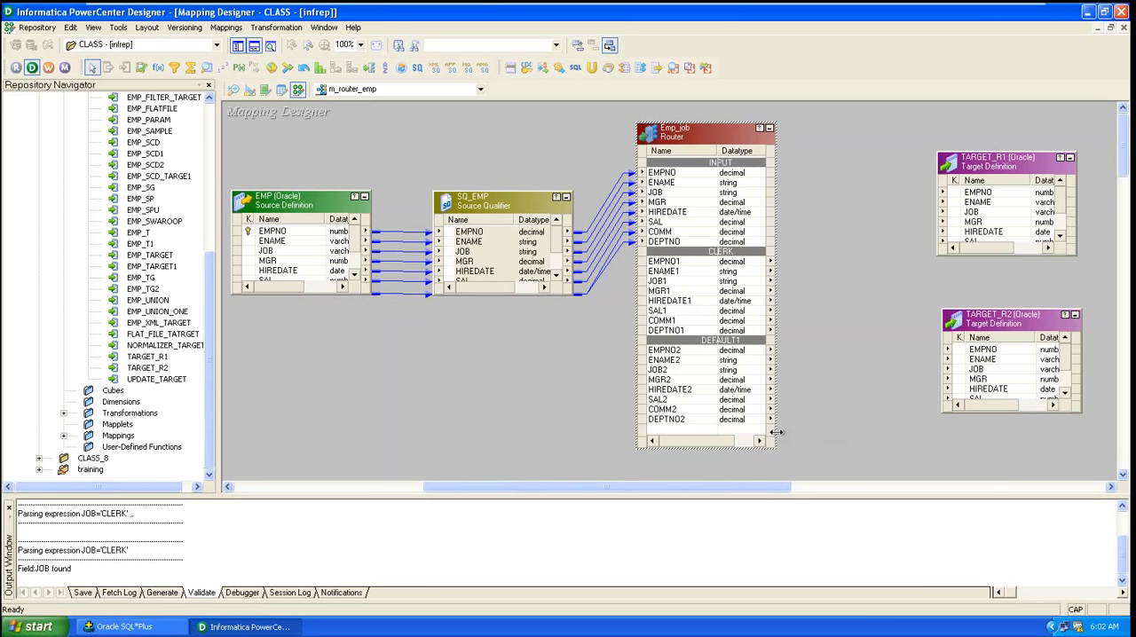
{"action": "left_click_drag", "start_coordinate": [777, 432], "coordinate": [813, 451]}
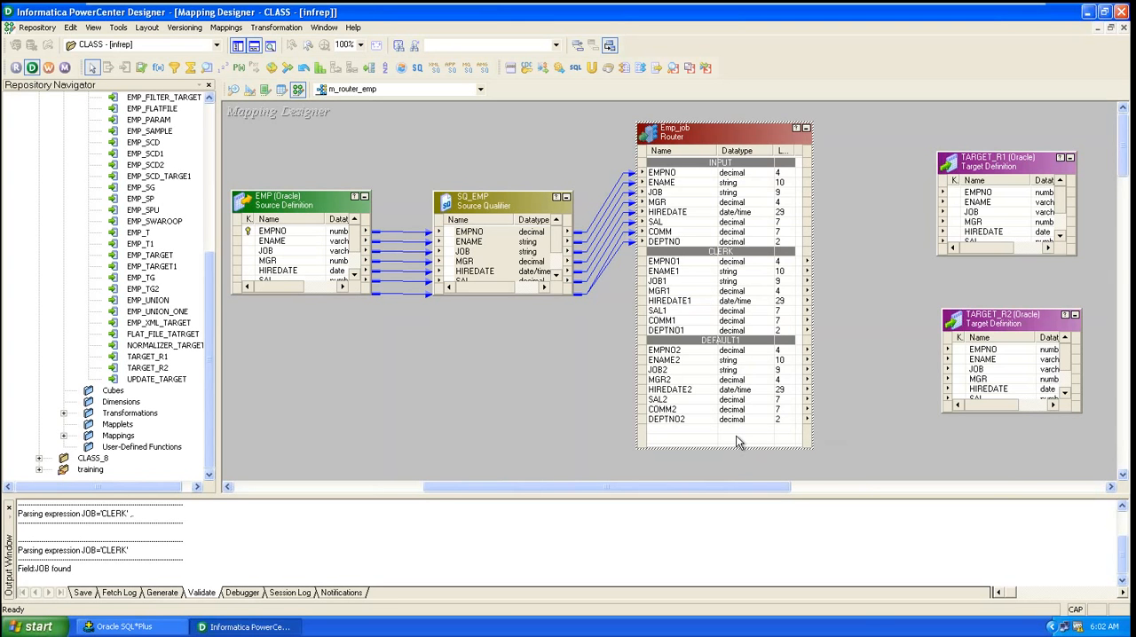
Step: Examine the router's CLERK and DEFAULT1 output ports and review its ports and groups in the transformation editor
{"action": "left_click", "coordinate": [661, 262]}
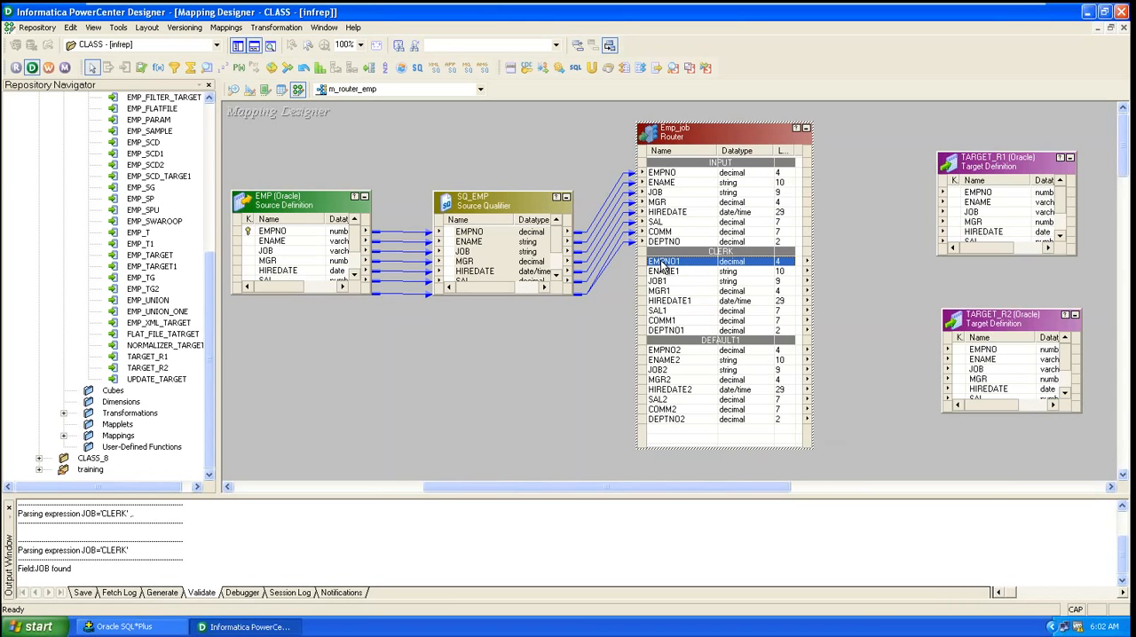
{"action": "left_click", "coordinate": [667, 331]}
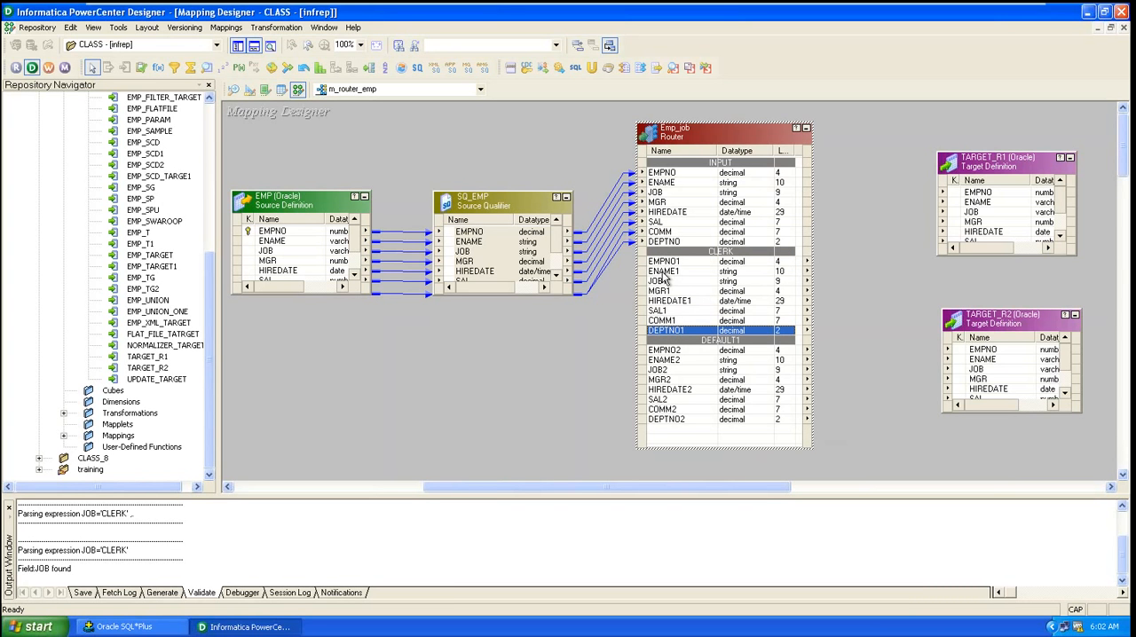
{"action": "left_click", "coordinate": [677, 351]}
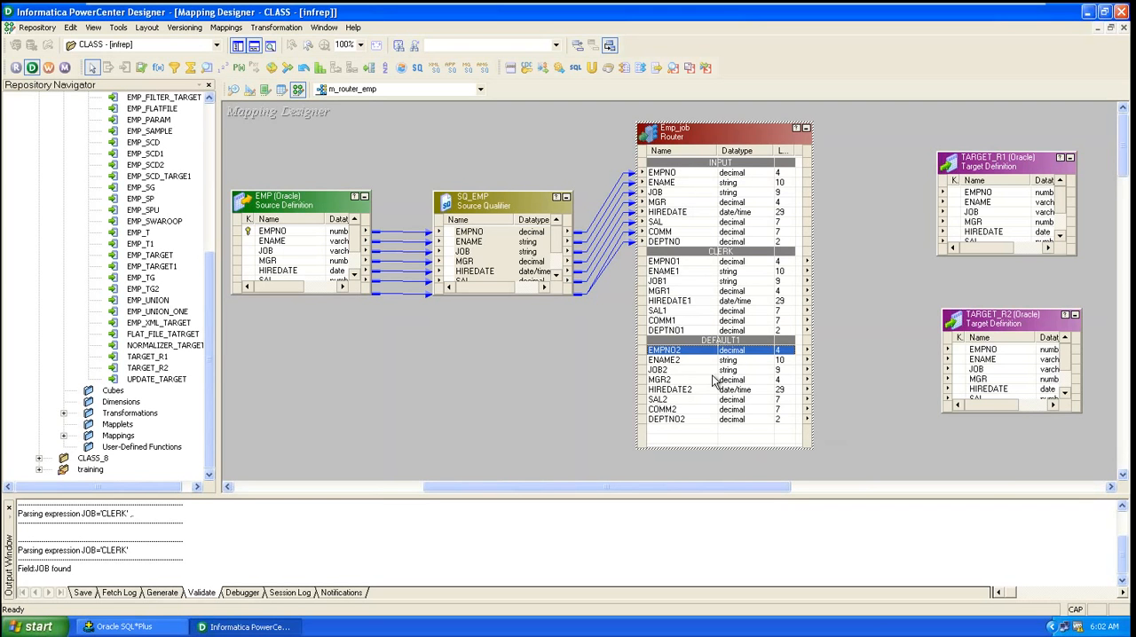
{"action": "double_click", "coordinate": [690, 300]}
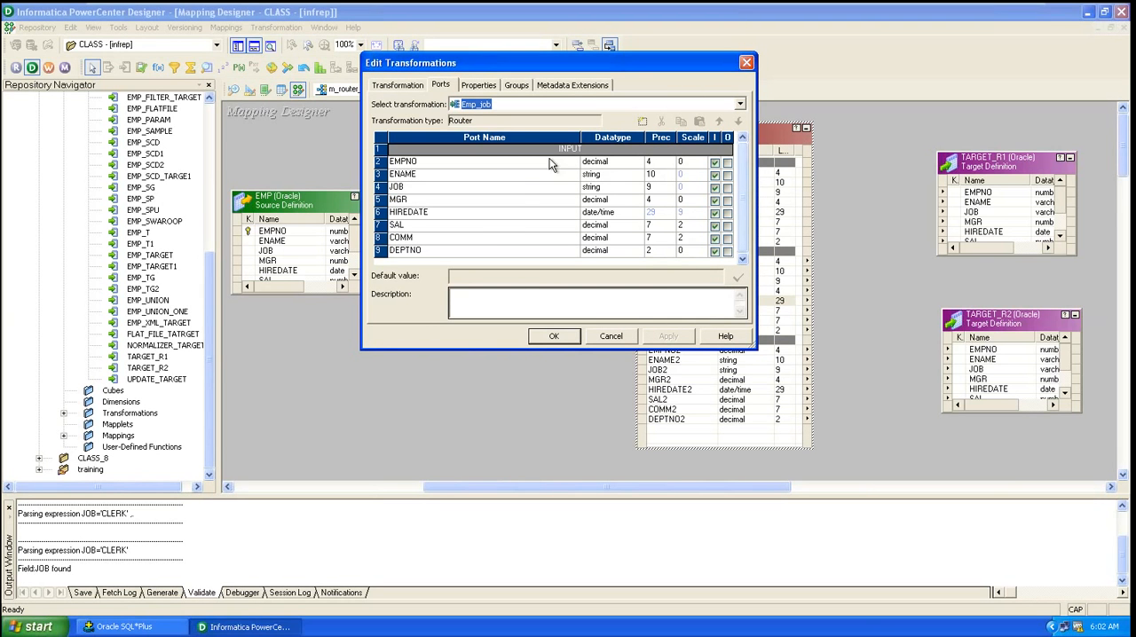
{"action": "left_click", "coordinate": [450, 86]}
{"action": "left_click_drag", "start_coordinate": [602, 59], "coordinate": [613, 90]}
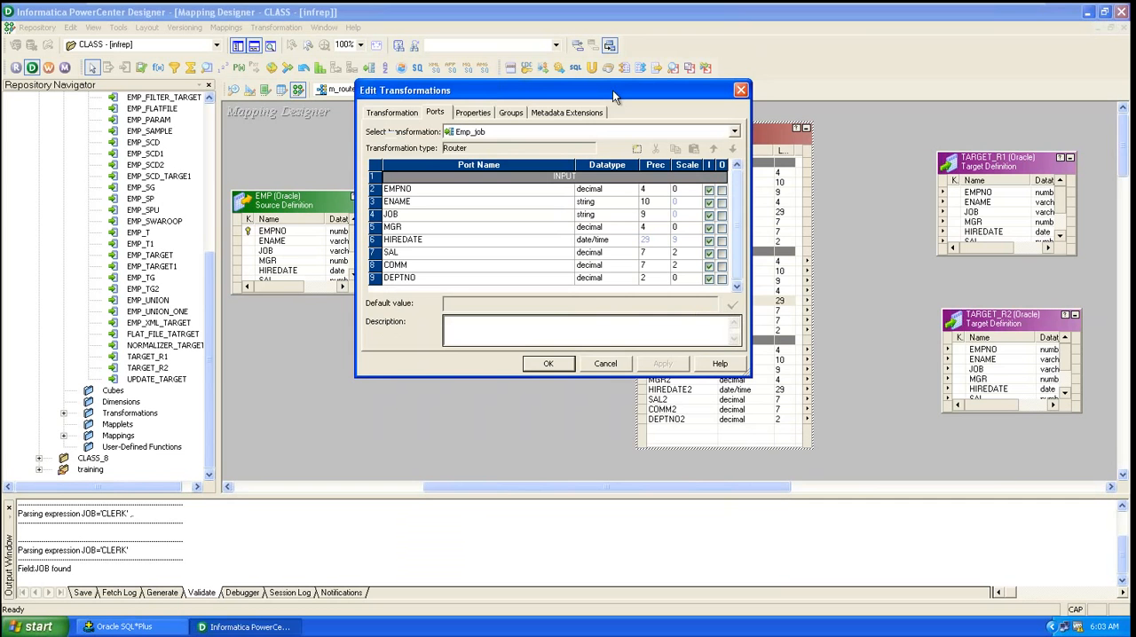
{"action": "left_click", "coordinate": [511, 123]}
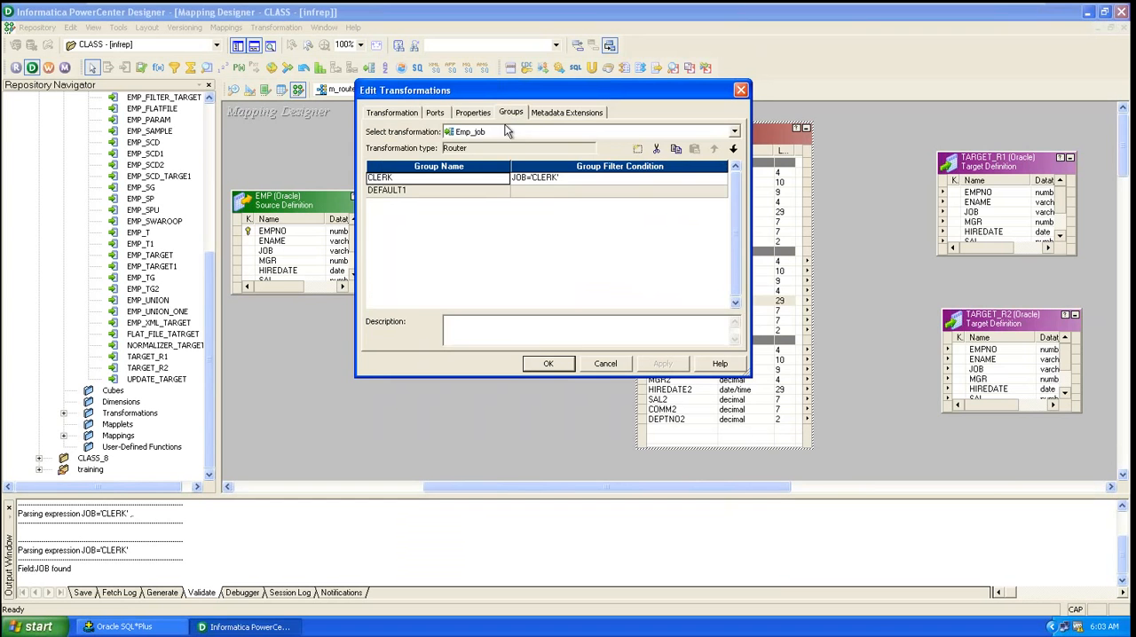
{"action": "left_click", "coordinate": [434, 113]}
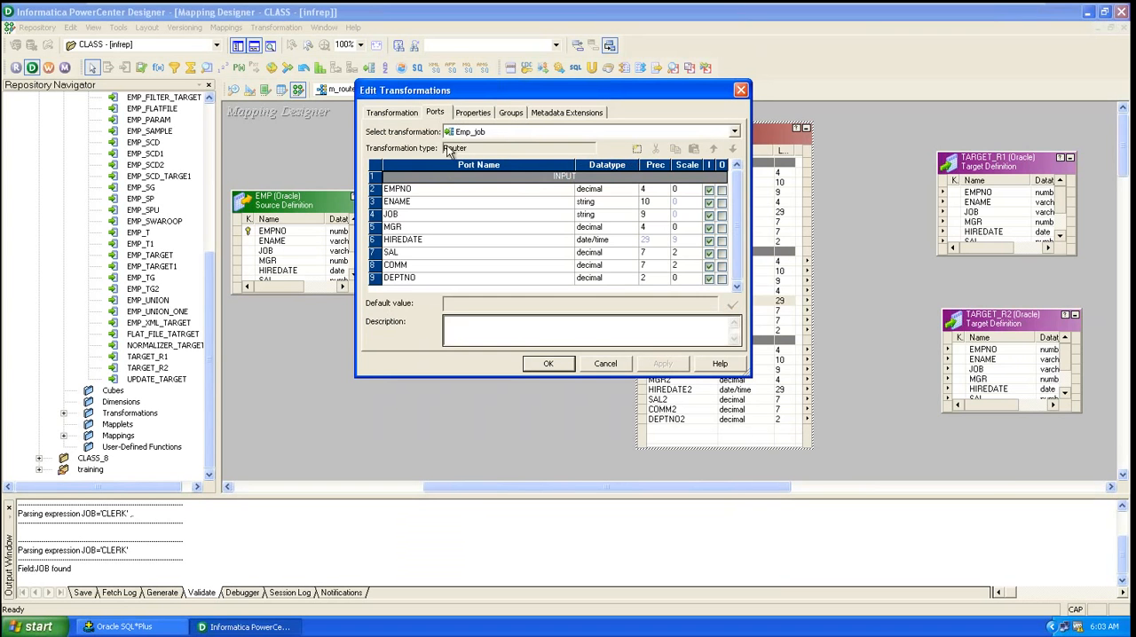
{"action": "left_click", "coordinate": [740, 89]}
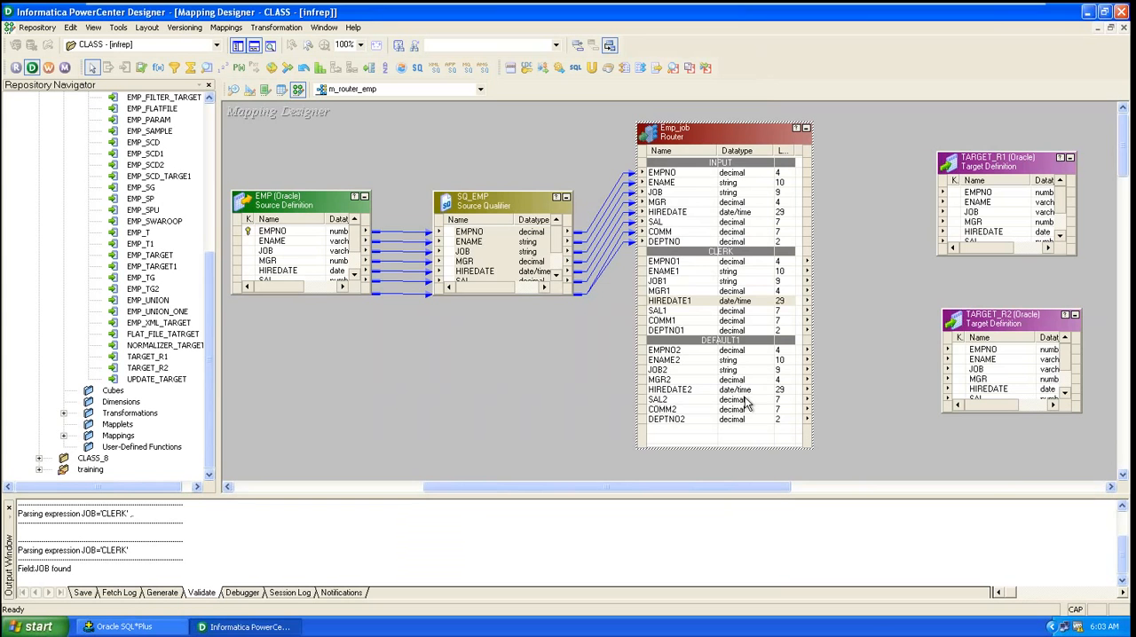
Step: Link all CLERK group output ports, EMPNO1 through DEPTNO1, to the matching columns of TARGET_R1
{"action": "left_click", "coordinate": [682, 263]}
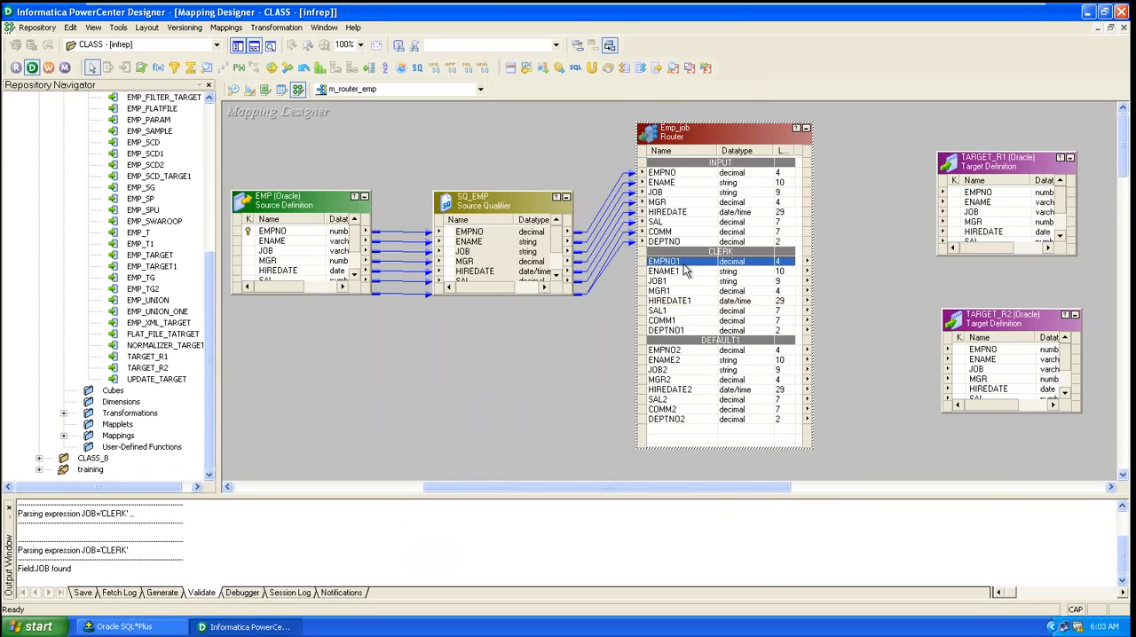
{"action": "left_click", "coordinate": [672, 333], "text": "shift"}
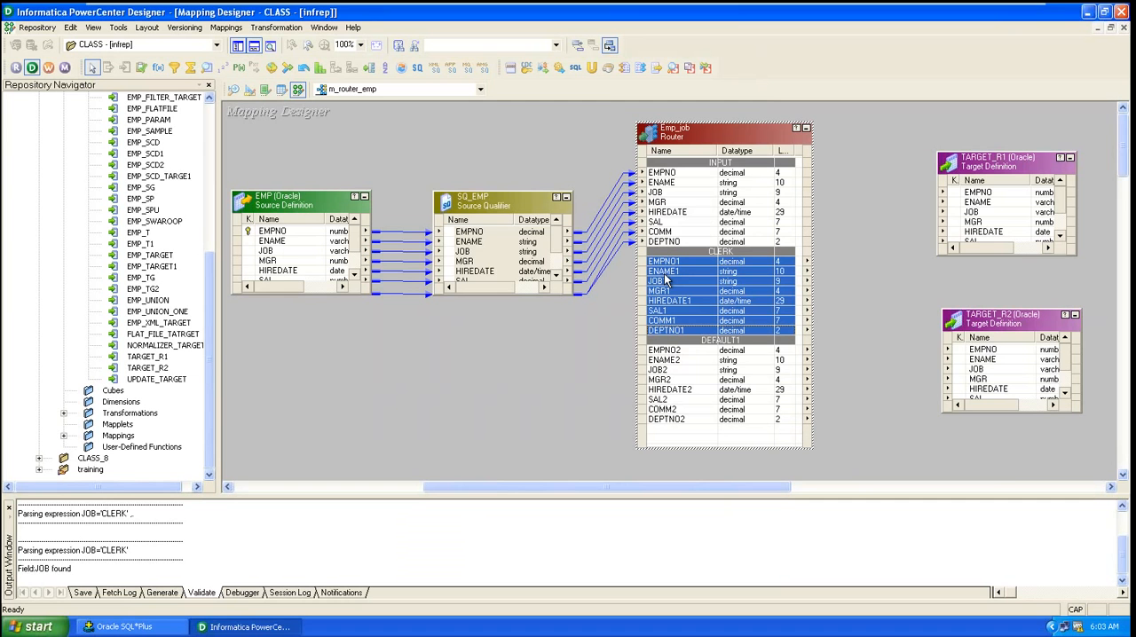
{"action": "left_click_drag", "start_coordinate": [659, 264], "coordinate": [1007, 121]}
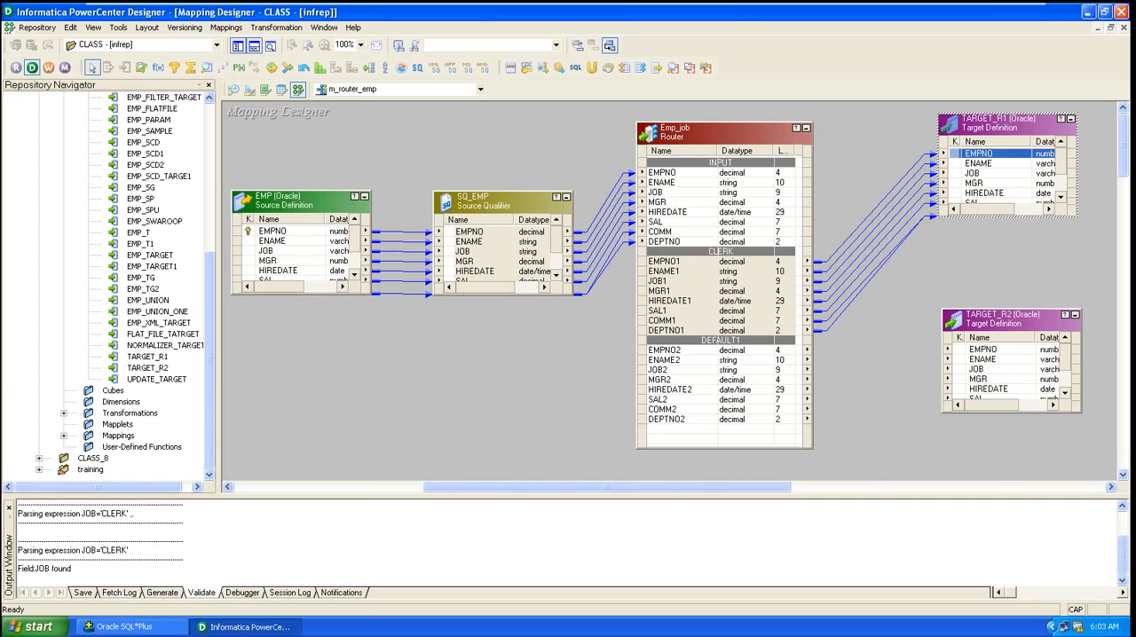
Step: Link all DEFAULT1 group output ports to TARGET_R2, enlarge TARGET_R2, and save the mapping
{"action": "left_click", "coordinate": [665, 351]}
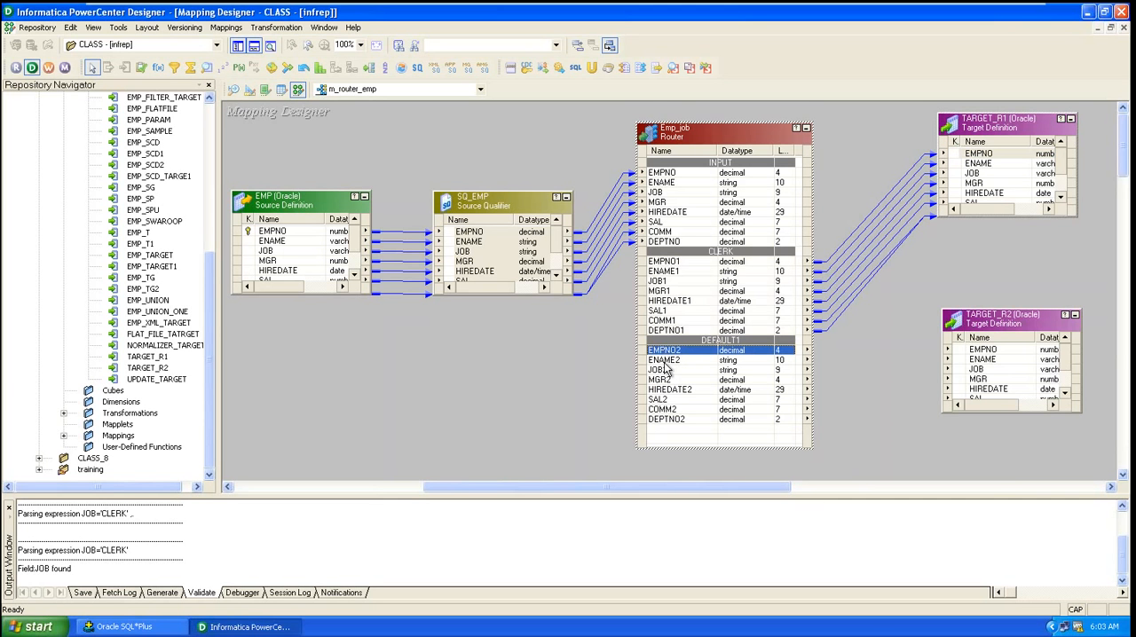
{"action": "left_click", "coordinate": [676, 422], "text": "shift"}
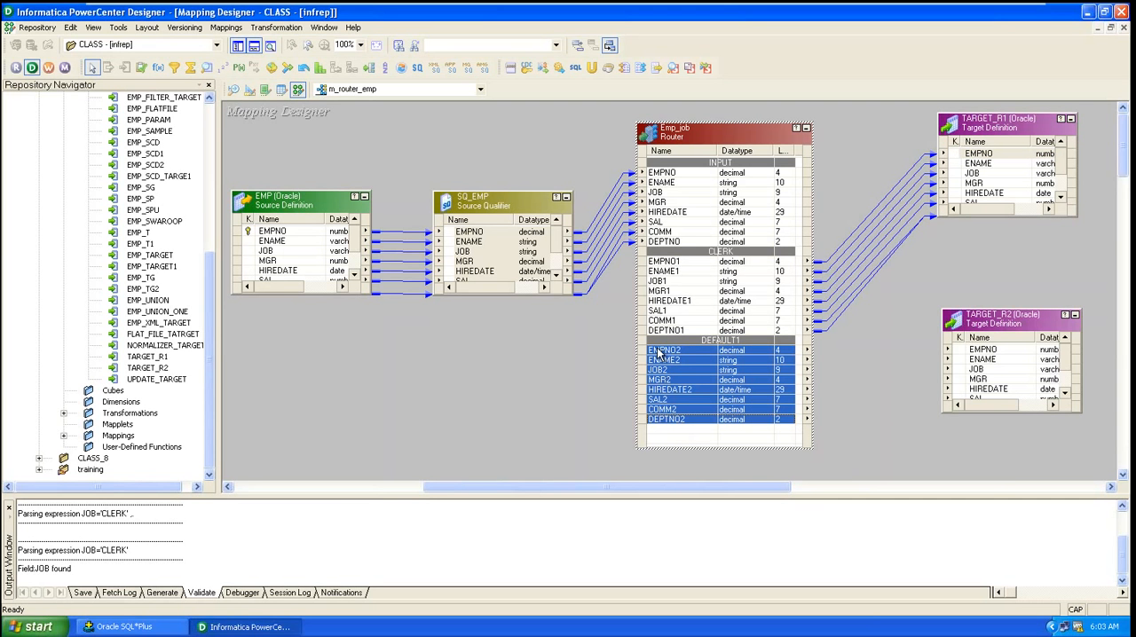
{"action": "left_click_drag", "start_coordinate": [657, 353], "coordinate": [970, 355]}
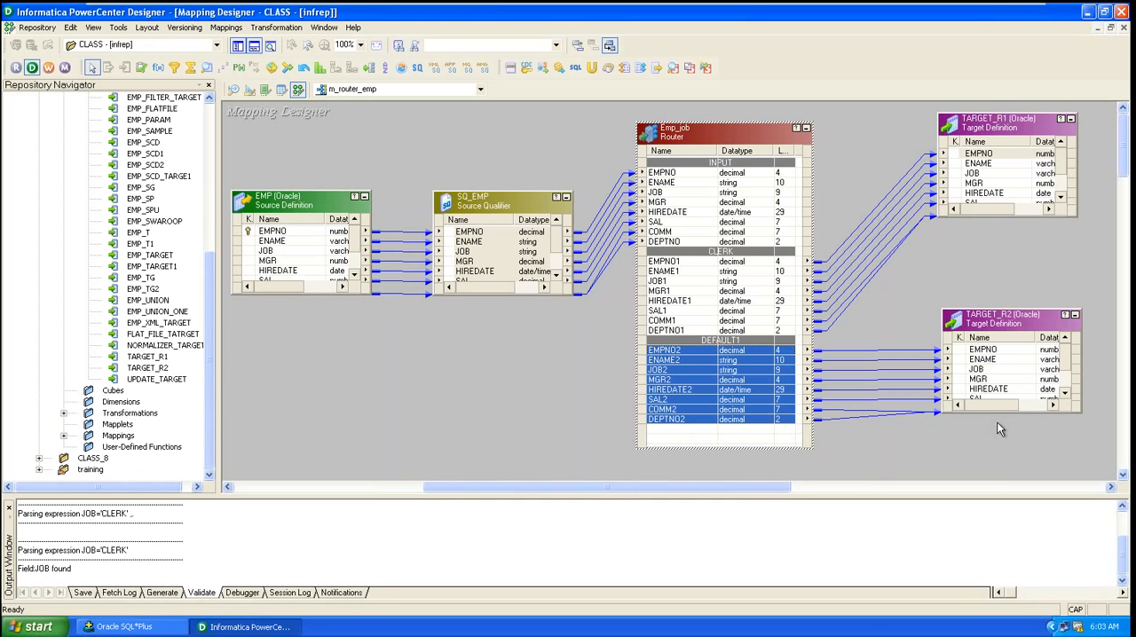
{"action": "left_click_drag", "start_coordinate": [1014, 412], "coordinate": [1017, 445]}
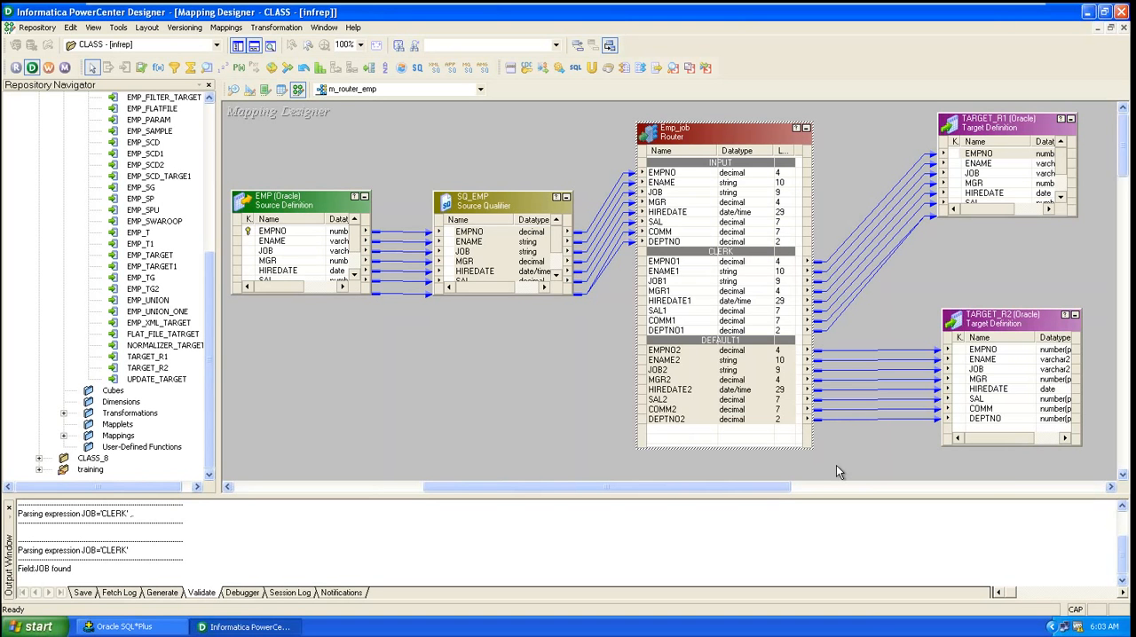
{"action": "key", "text": "ctrl+s"}
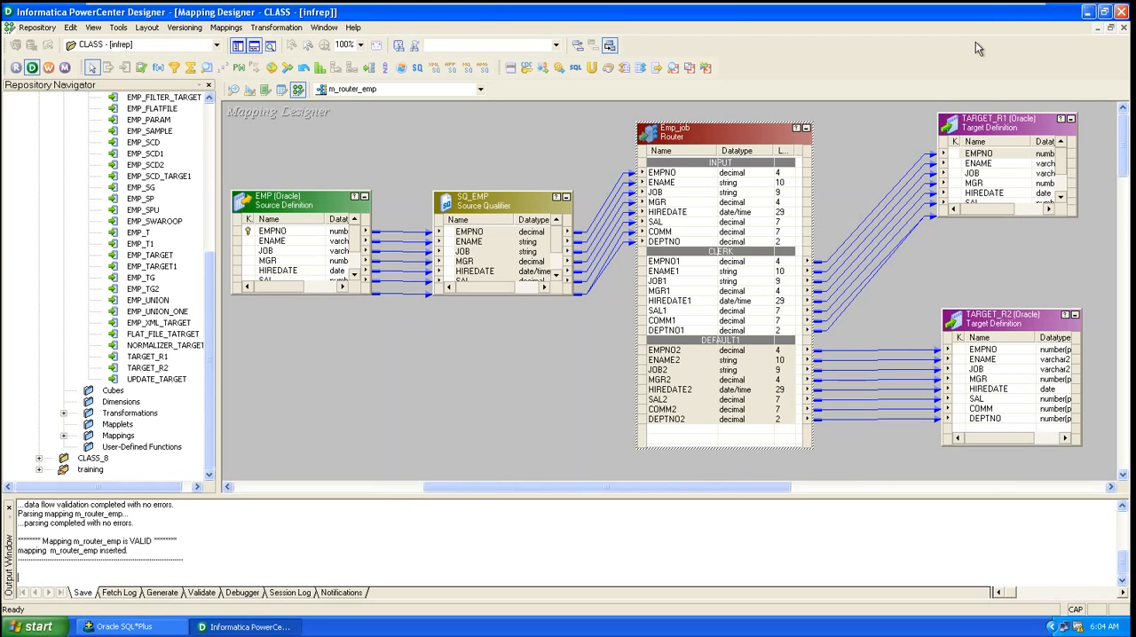
Step: Open the Emp_job router's groups and add three new groups
{"action": "left_click", "coordinate": [729, 134]}
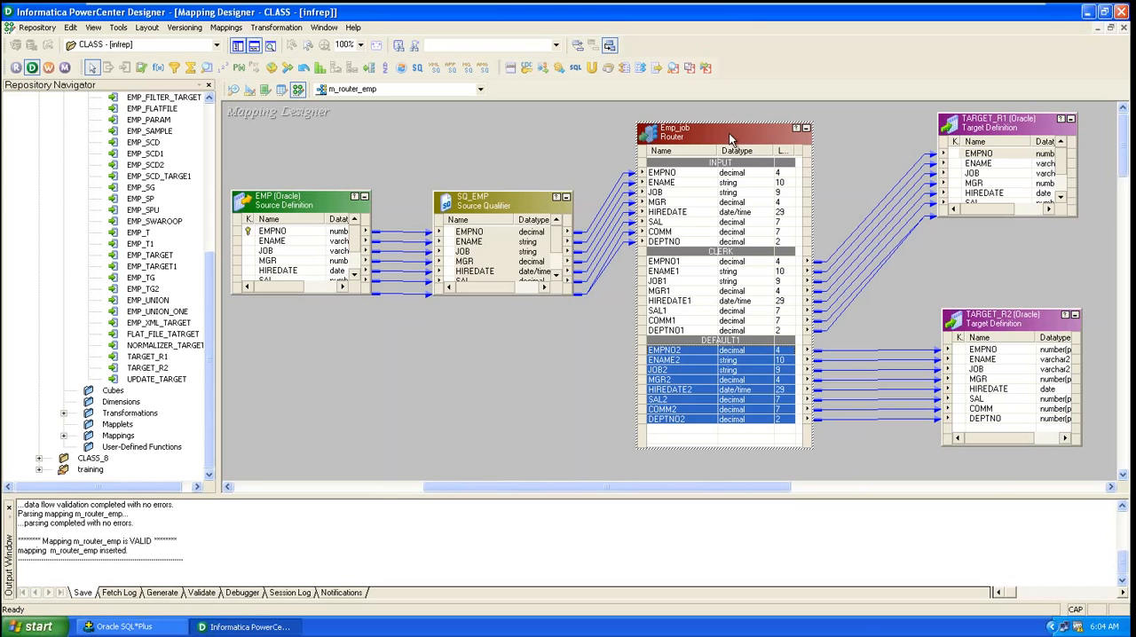
{"action": "double_click", "coordinate": [719, 134]}
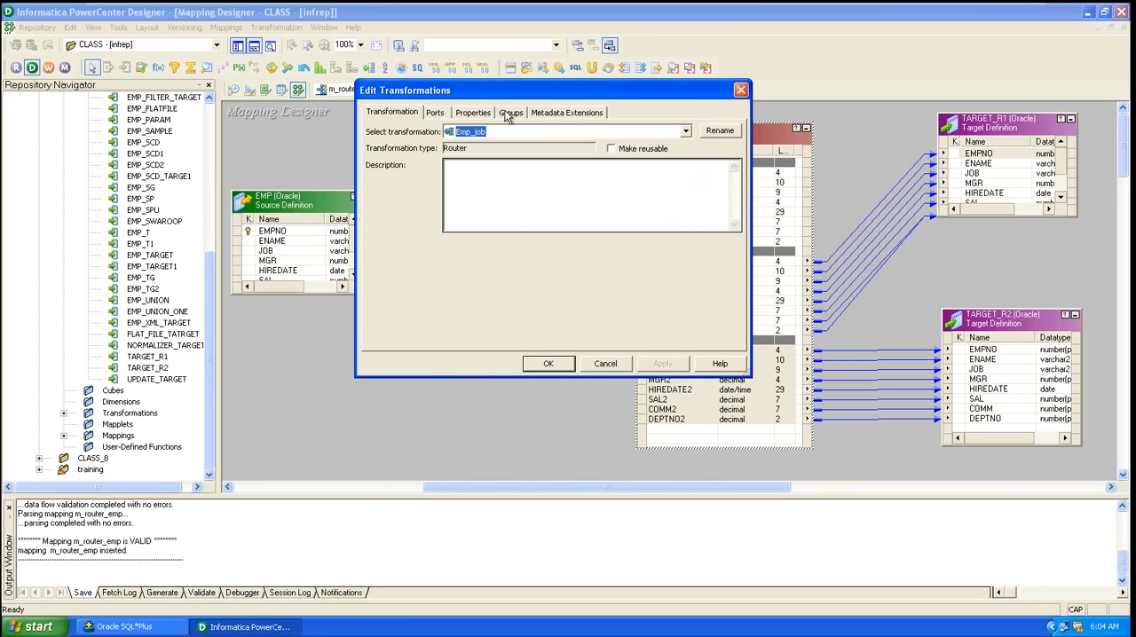
{"action": "left_click", "coordinate": [510, 116]}
{"action": "left_click", "coordinate": [636, 149]}
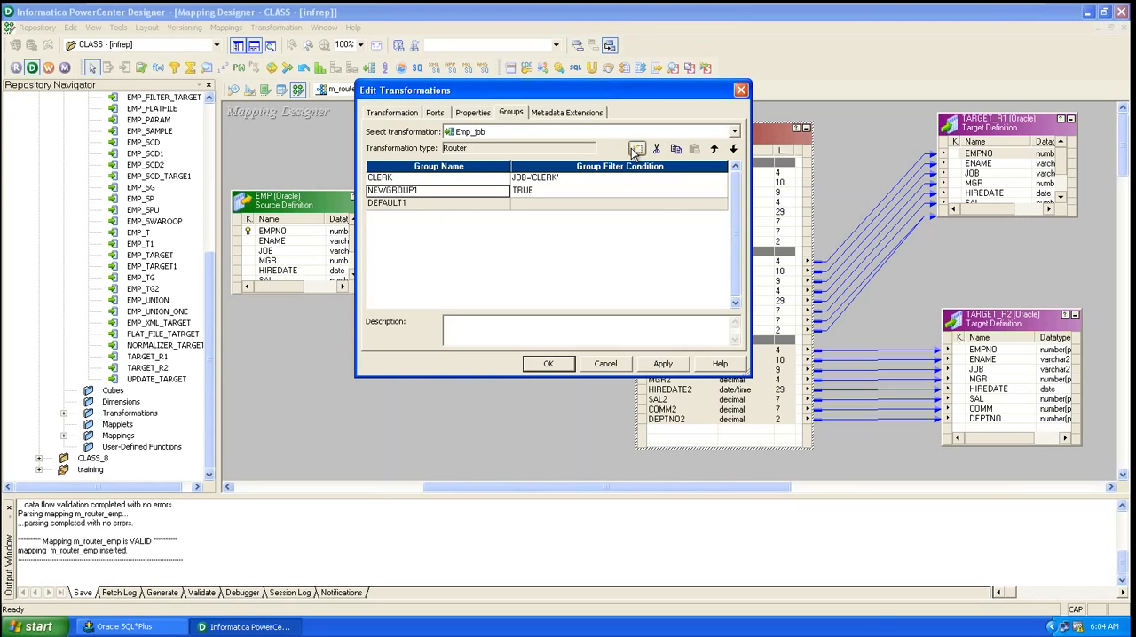
{"action": "left_click", "coordinate": [636, 149]}
{"action": "left_click", "coordinate": [636, 149]}
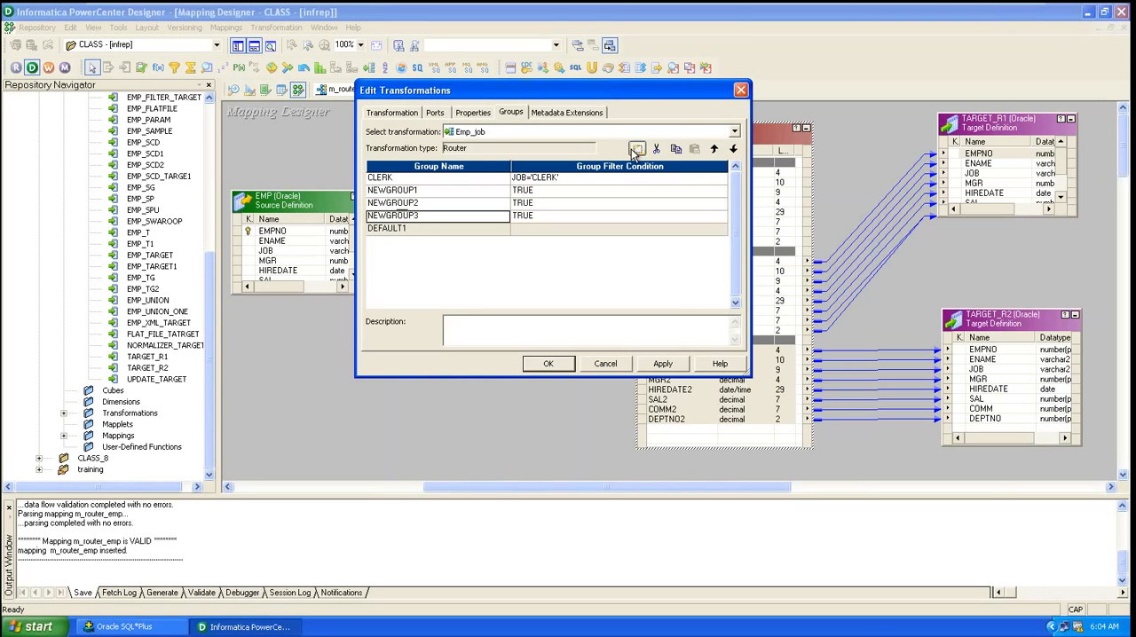
Step: Delete the three new groups from the router, then apply and close the editor
{"action": "left_click", "coordinate": [417, 192]}
{"action": "left_click", "coordinate": [417, 191]}
{"action": "left_click_drag", "start_coordinate": [415, 191], "coordinate": [367, 190]}
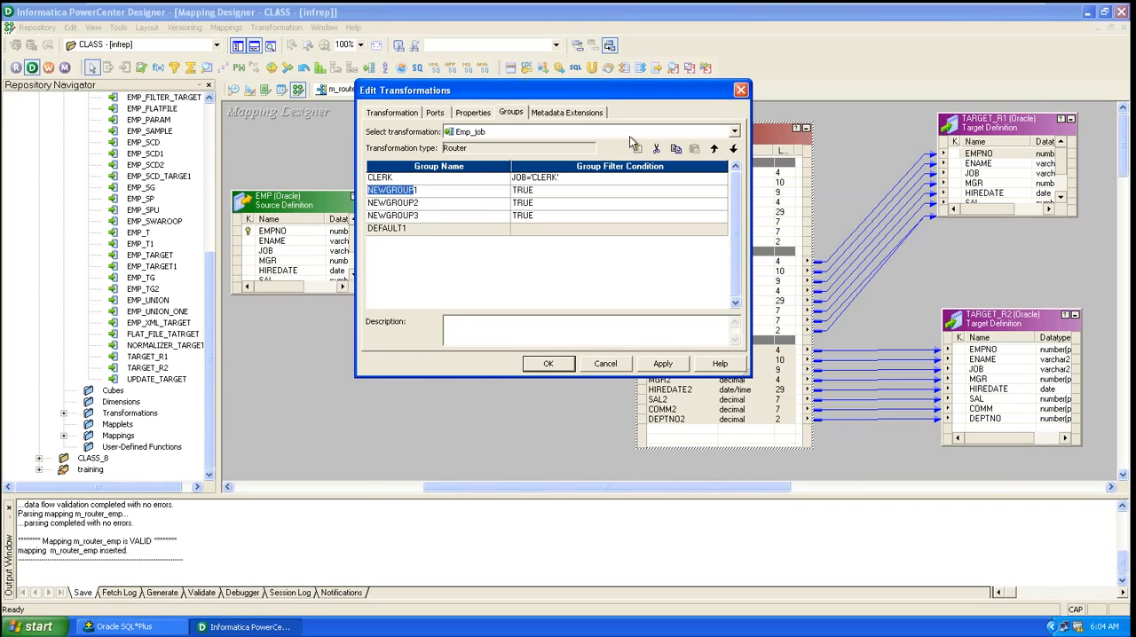
{"action": "left_click", "coordinate": [656, 149]}
{"action": "left_click", "coordinate": [656, 149]}
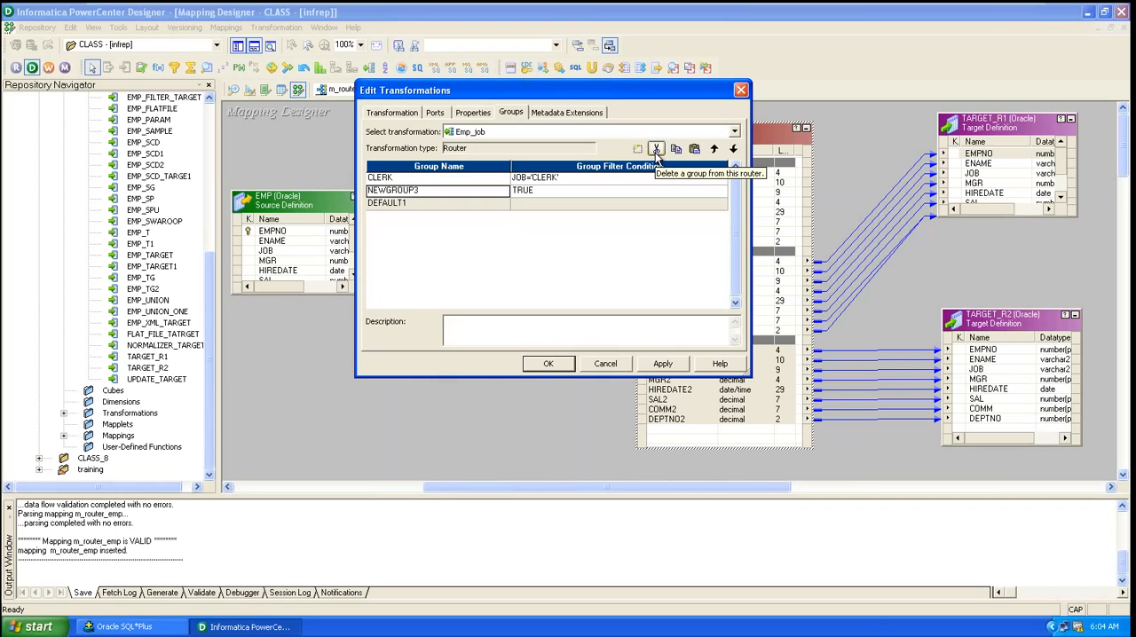
{"action": "left_click", "coordinate": [656, 149]}
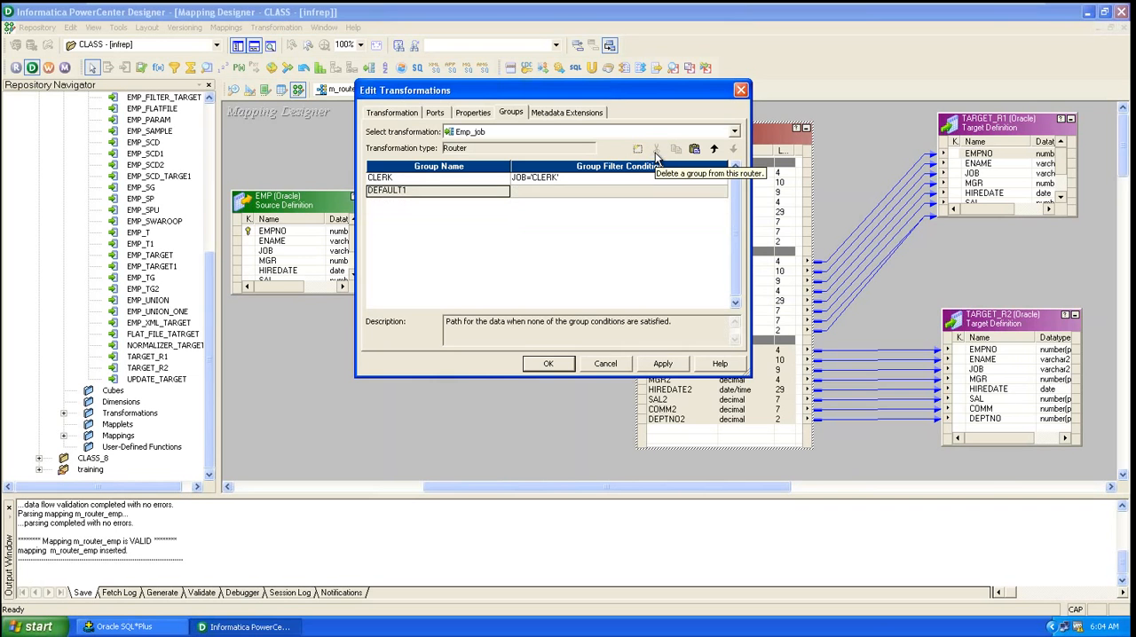
{"action": "left_click", "coordinate": [662, 364]}
{"action": "left_click", "coordinate": [548, 364]}
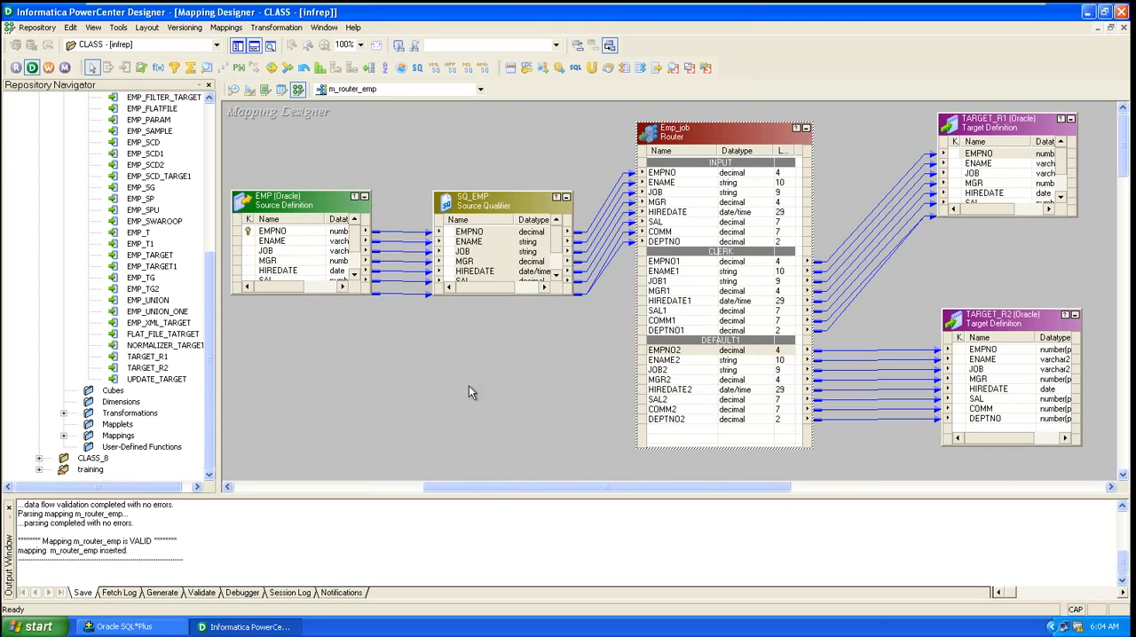
Step: Save the mapping and arrange all objects in the workspace
{"action": "key", "text": "ctrl+s"}
{"action": "right_click", "coordinate": [368, 381]}
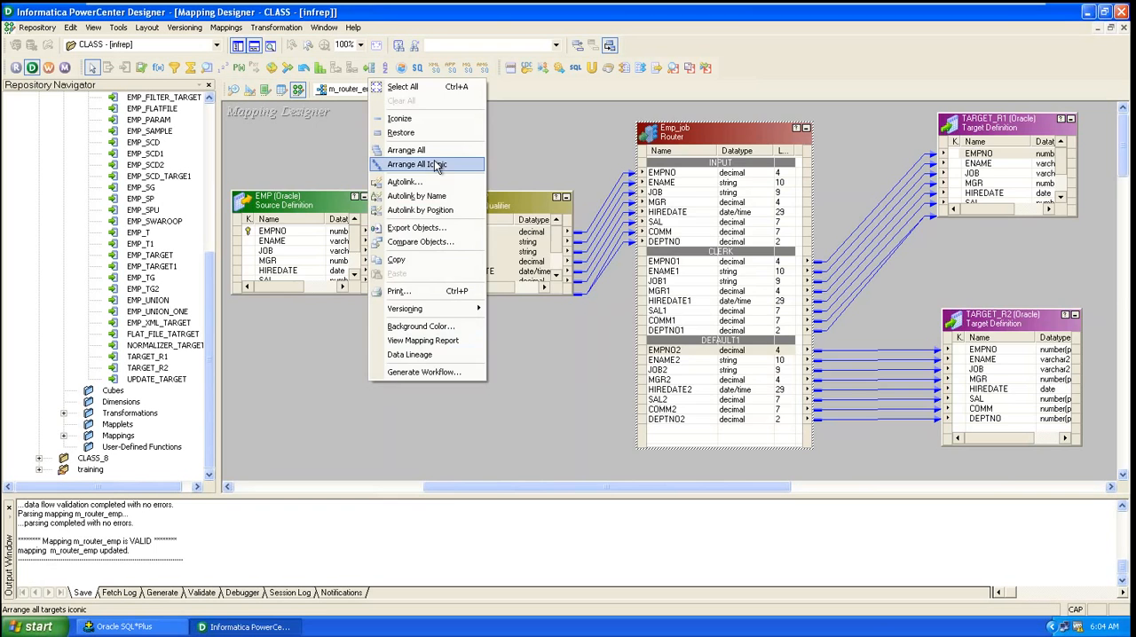
{"action": "left_click", "coordinate": [406, 150]}
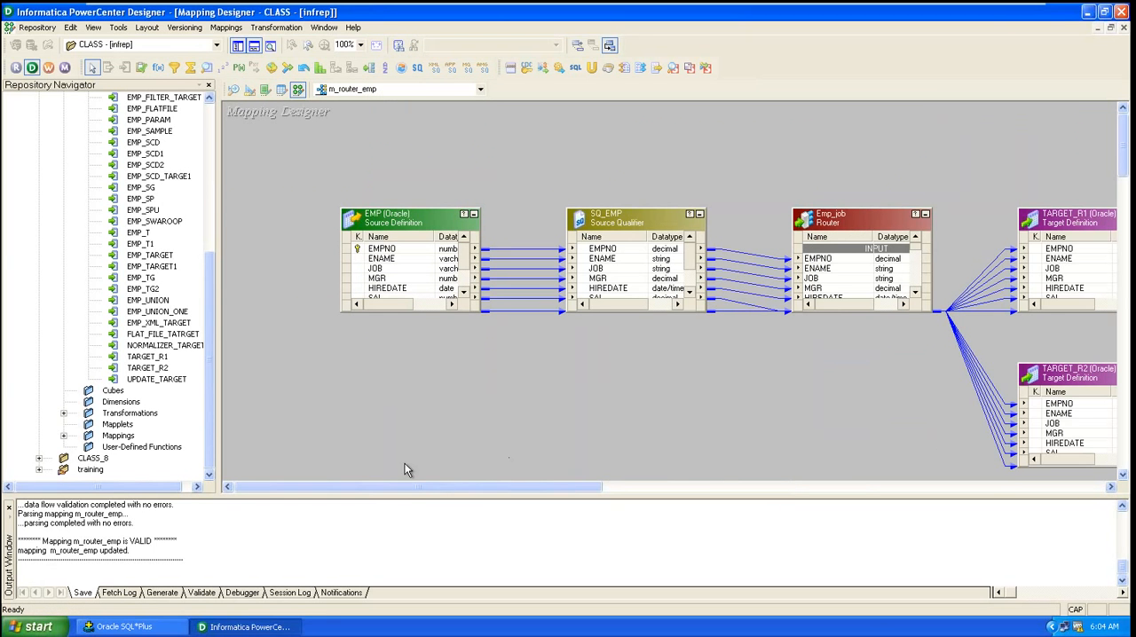
{"action": "left_click_drag", "start_coordinate": [450, 488], "coordinate": [453, 521]}
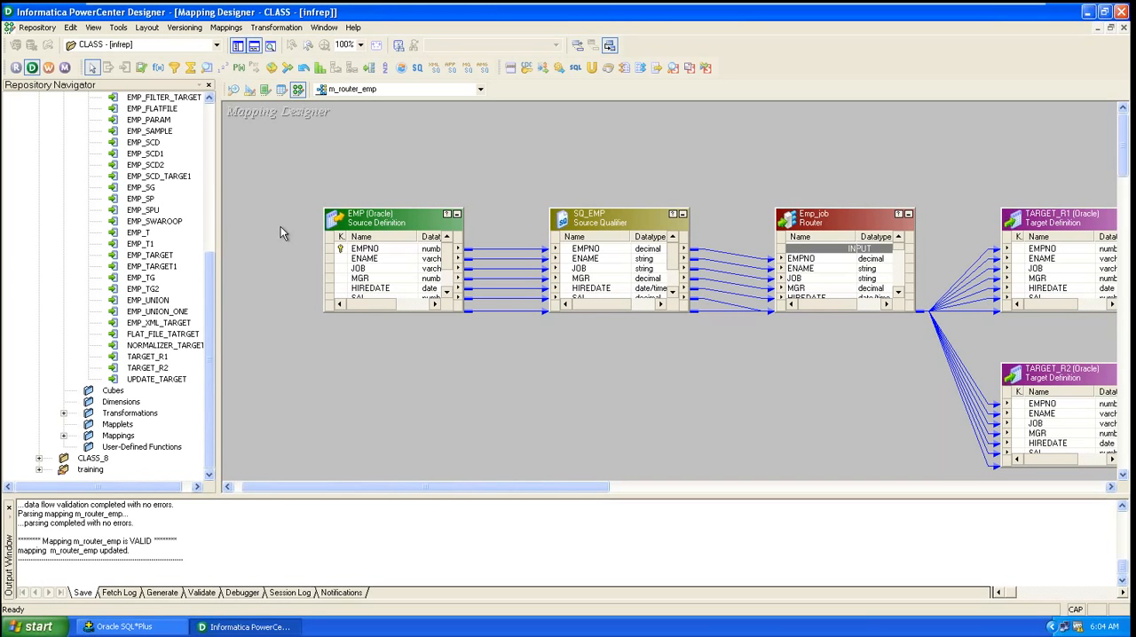
Step: Switch to Workflow Manager, dismiss the tip dialog, and close the currently open workflow
{"action": "left_click", "coordinate": [49, 69]}
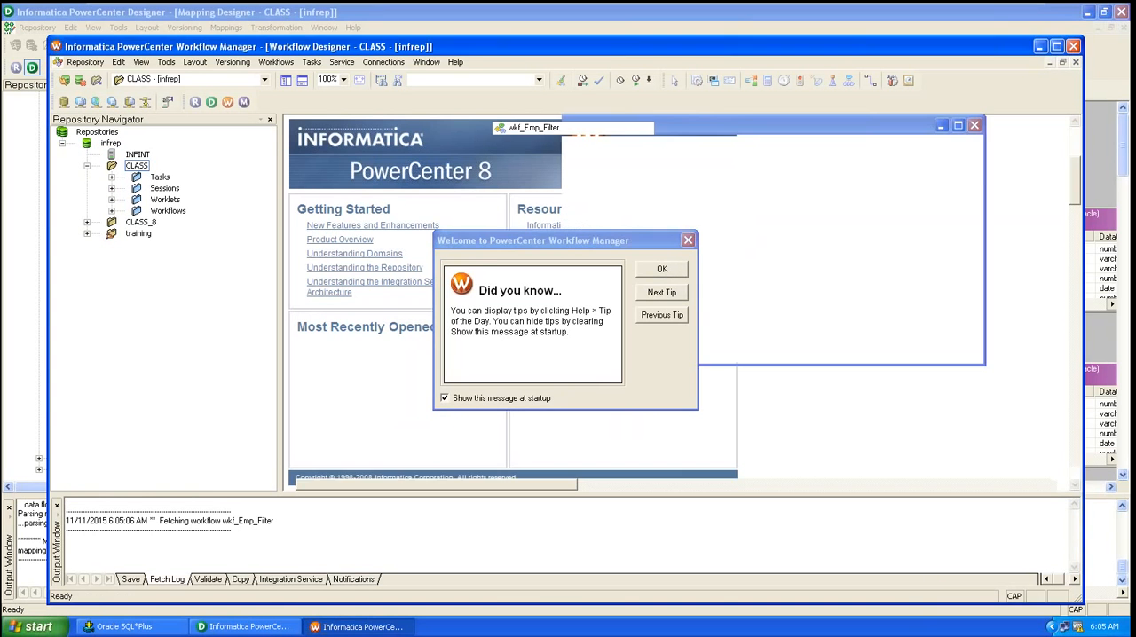
{"action": "left_click", "coordinate": [662, 269]}
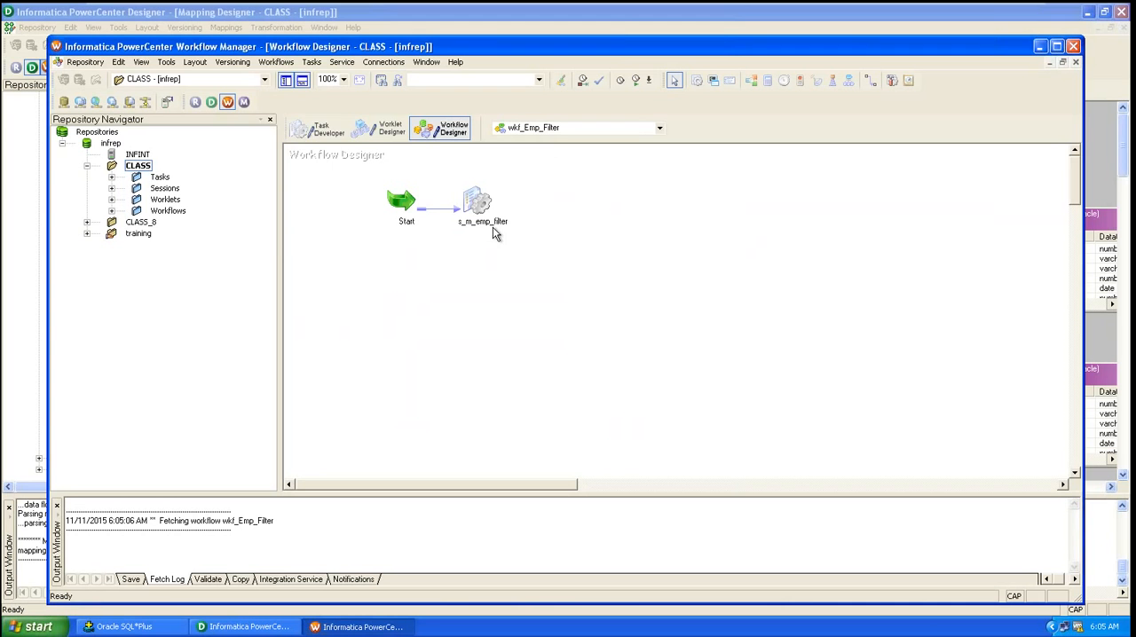
{"action": "left_click", "coordinate": [282, 63]}
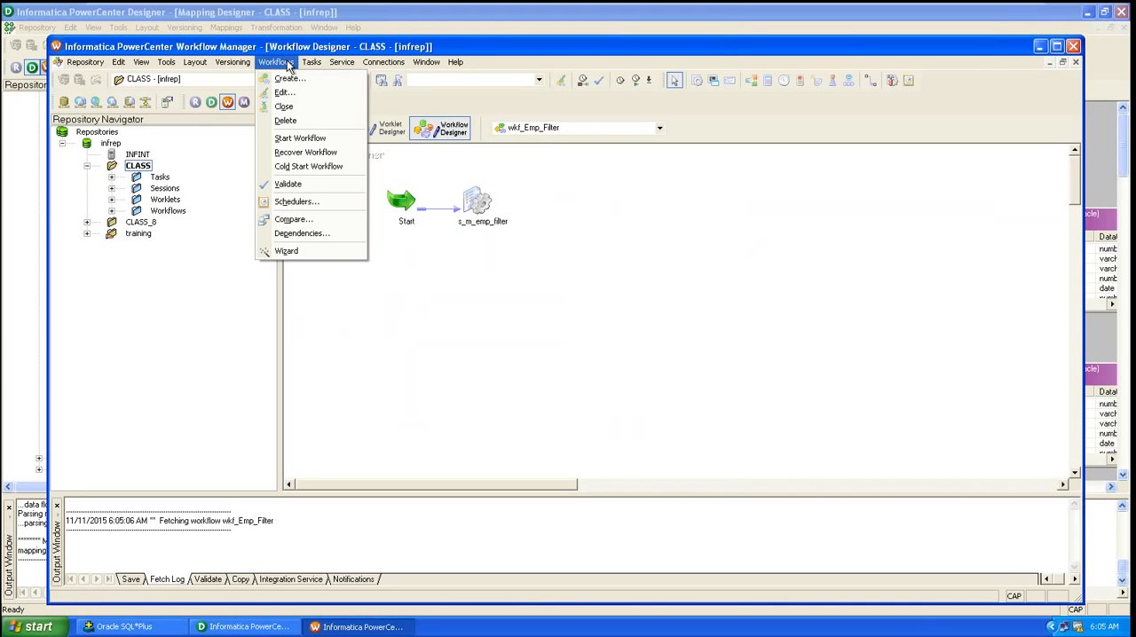
{"action": "left_click", "coordinate": [303, 106]}
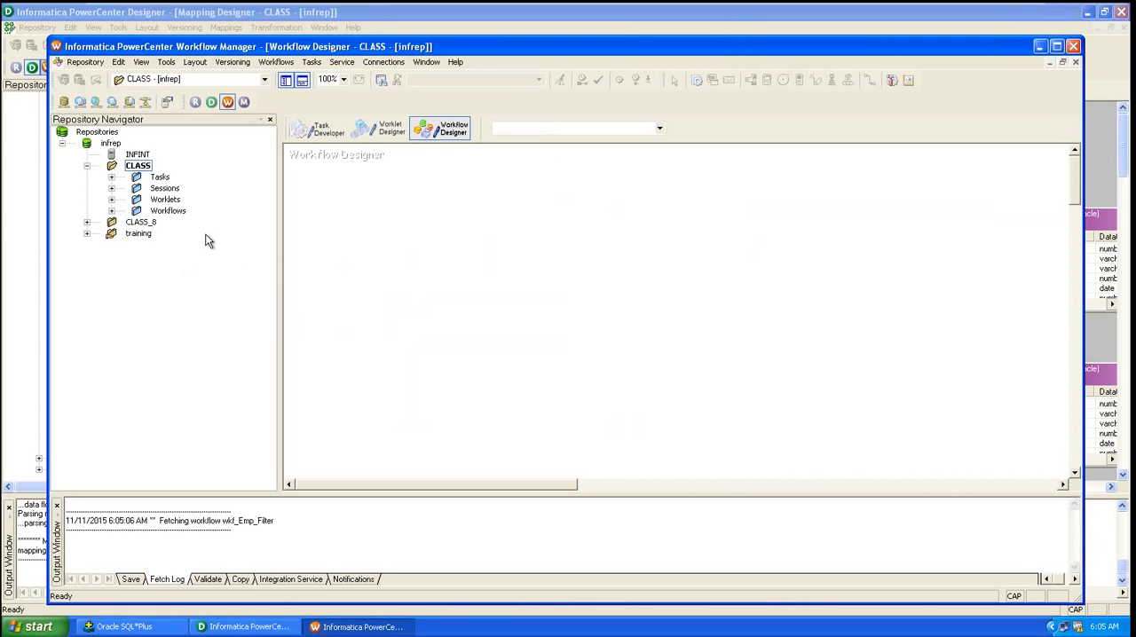
Step: Create a new workflow named wkf_ROUTER_EMP
{"action": "left_click", "coordinate": [276, 62]}
{"action": "left_click", "coordinate": [291, 79]}
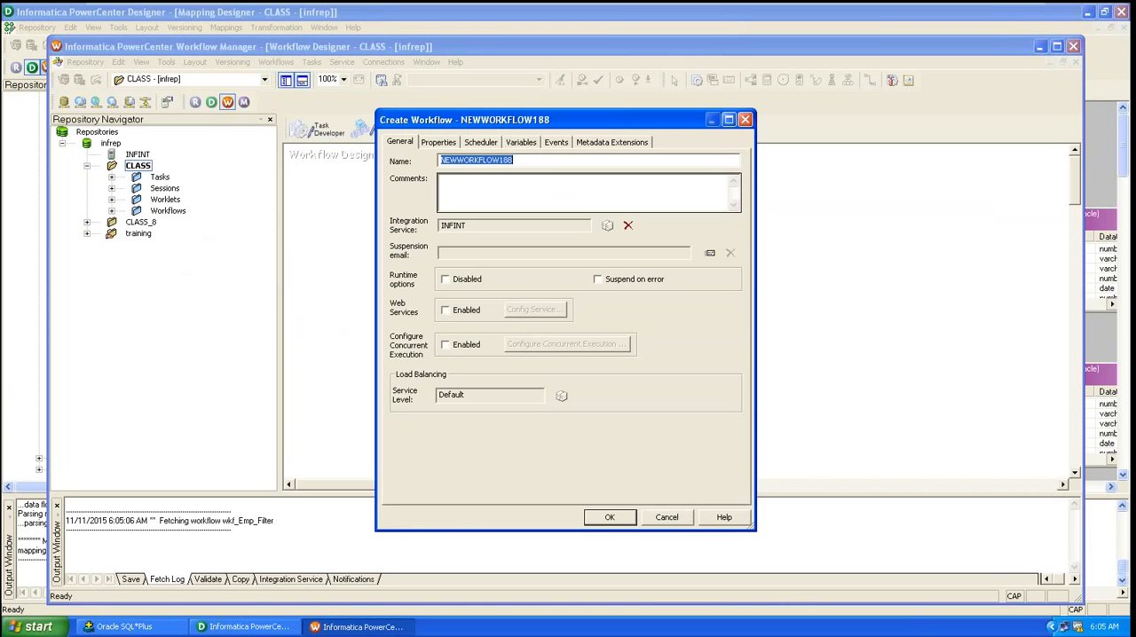
{"action": "type", "text": "WK"}
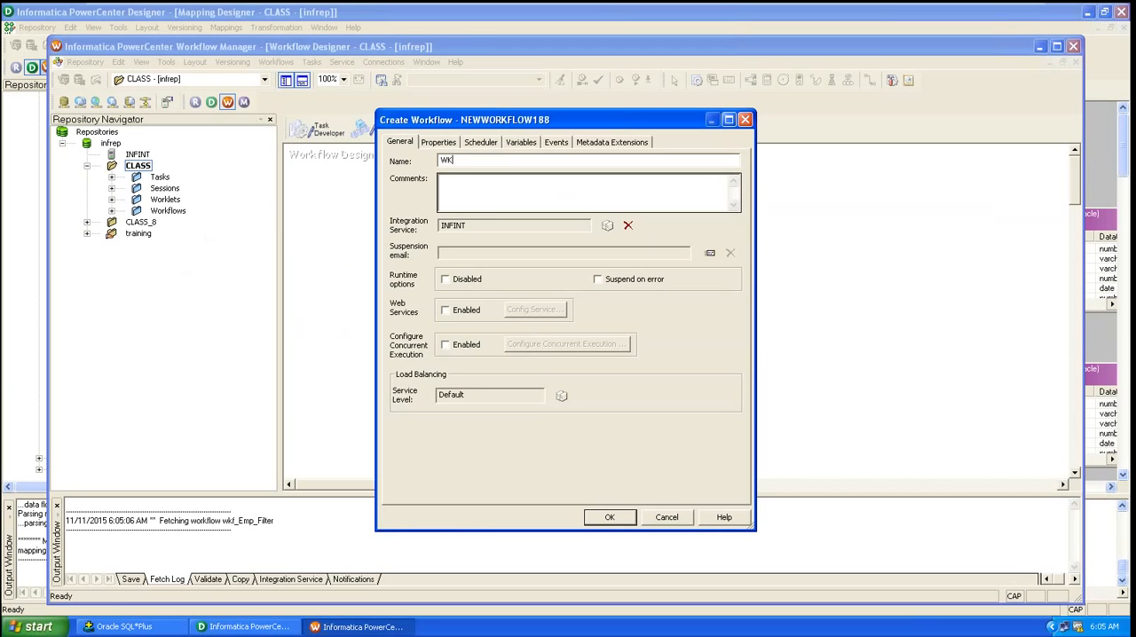
{"action": "type", "text": "F_ROUTER_EMP"}
{"action": "left_click_drag", "start_coordinate": [459, 159], "coordinate": [390, 164]}
{"action": "type", "text": "wkf"}
{"action": "left_click", "coordinate": [616, 518]}
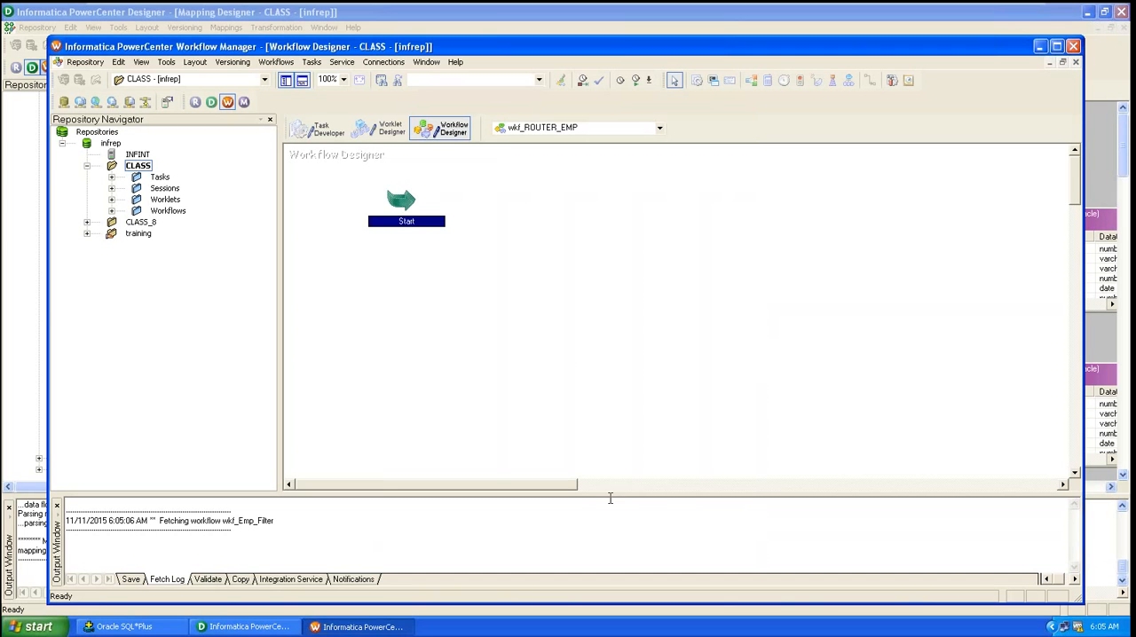
Step: Create a Session task named s_router_emp in the workflow
{"action": "left_click", "coordinate": [450, 246]}
{"action": "left_click", "coordinate": [310, 62]}
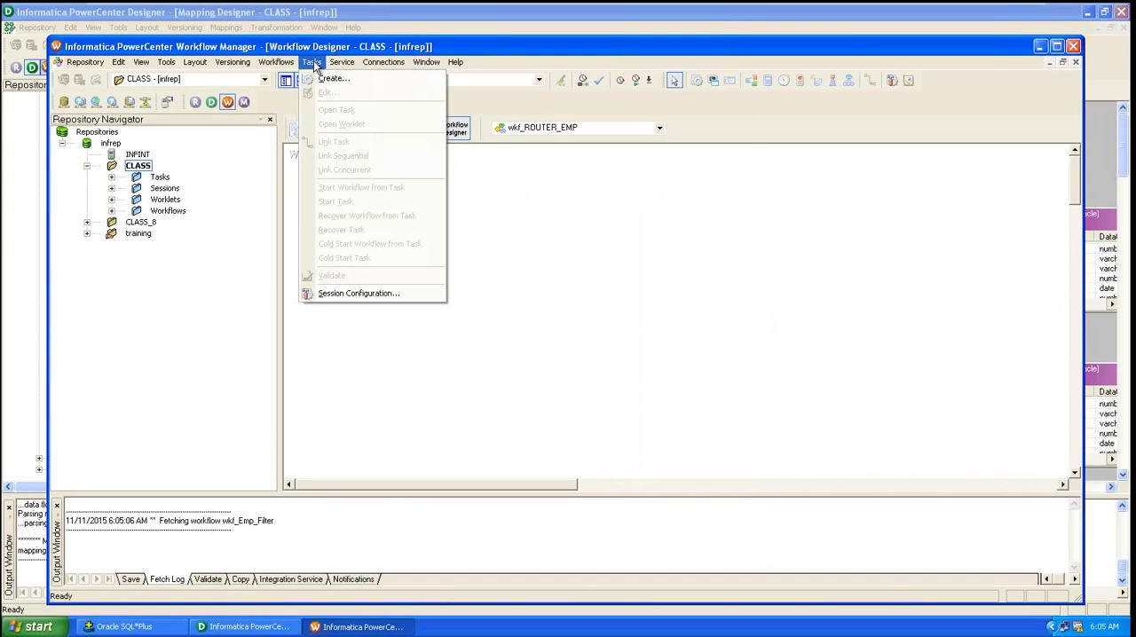
{"action": "left_click", "coordinate": [321, 80]}
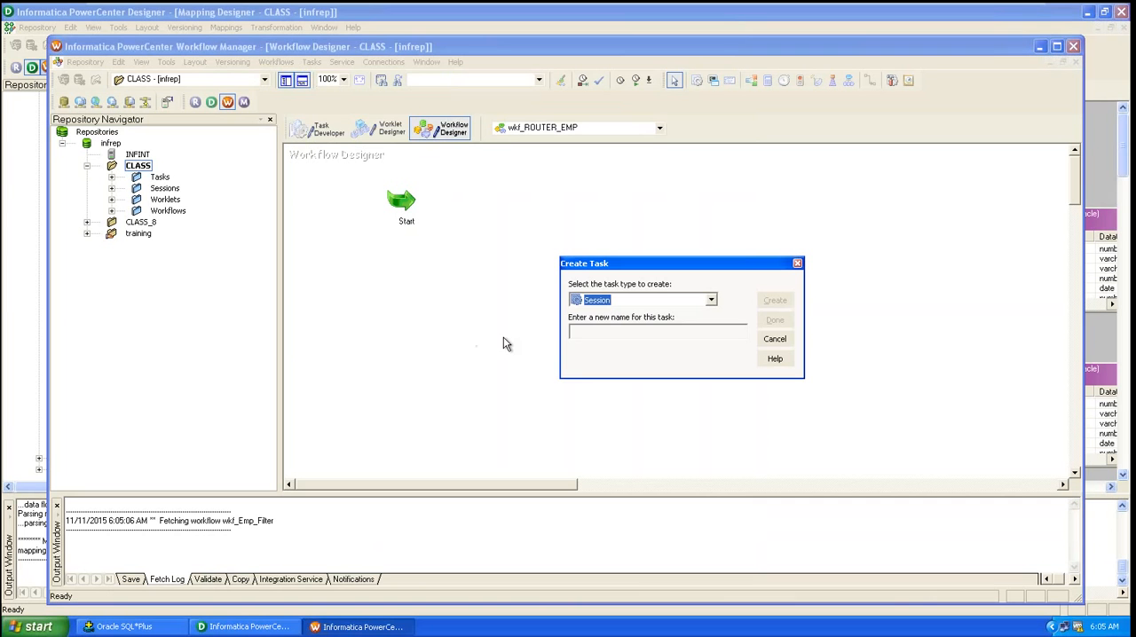
{"action": "left_click", "coordinate": [585, 333]}
{"action": "type", "text": "s_emp_router"}
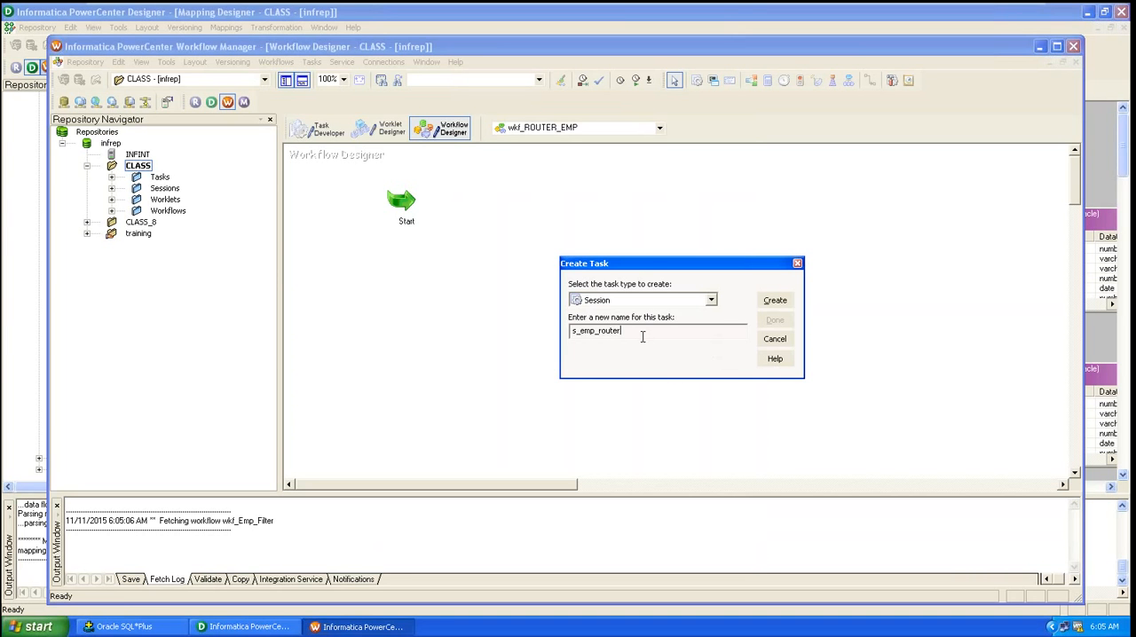
{"action": "left_click_drag", "start_coordinate": [598, 330], "coordinate": [581, 330]}
{"action": "key", "text": "Delete"}
{"action": "type", "text": "e"}
{"action": "key", "text": "Delete"}
{"action": "key", "text": "Delete"}
{"action": "key", "text": "Delete"}
{"action": "key", "text": "Delete"}
{"action": "key", "text": "Delete"}
{"action": "type", "text": "router_emp"}
{"action": "left_click", "coordinate": [774, 300]}
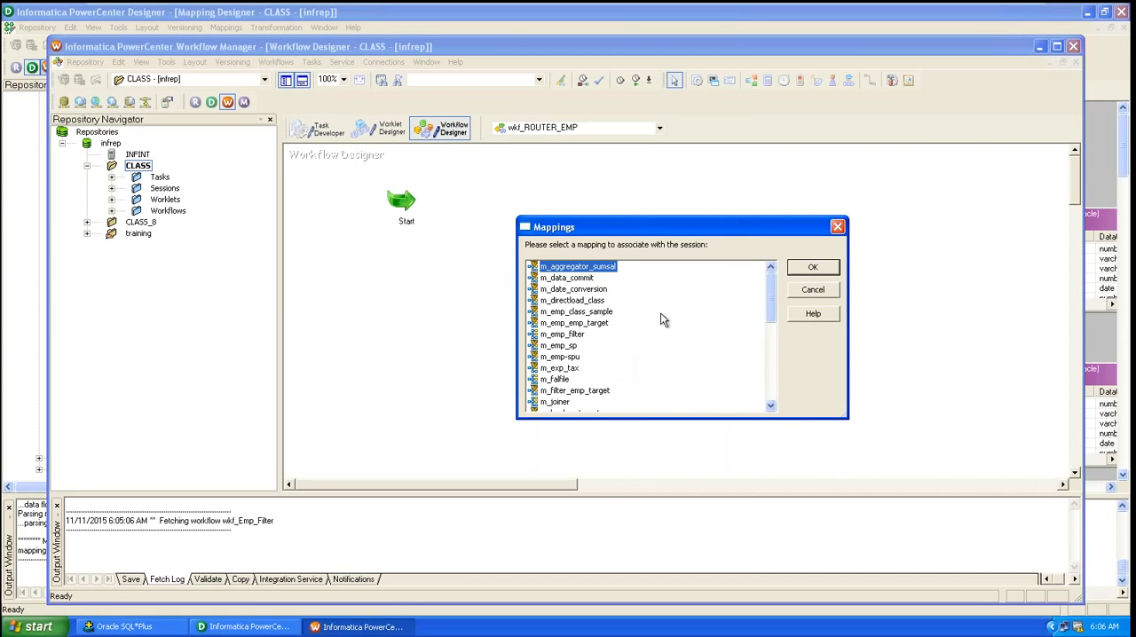
Step: Associate the session with the m_router_emp mapping and finish creating the task
{"action": "left_click_drag", "start_coordinate": [771, 316], "coordinate": [772, 350]}
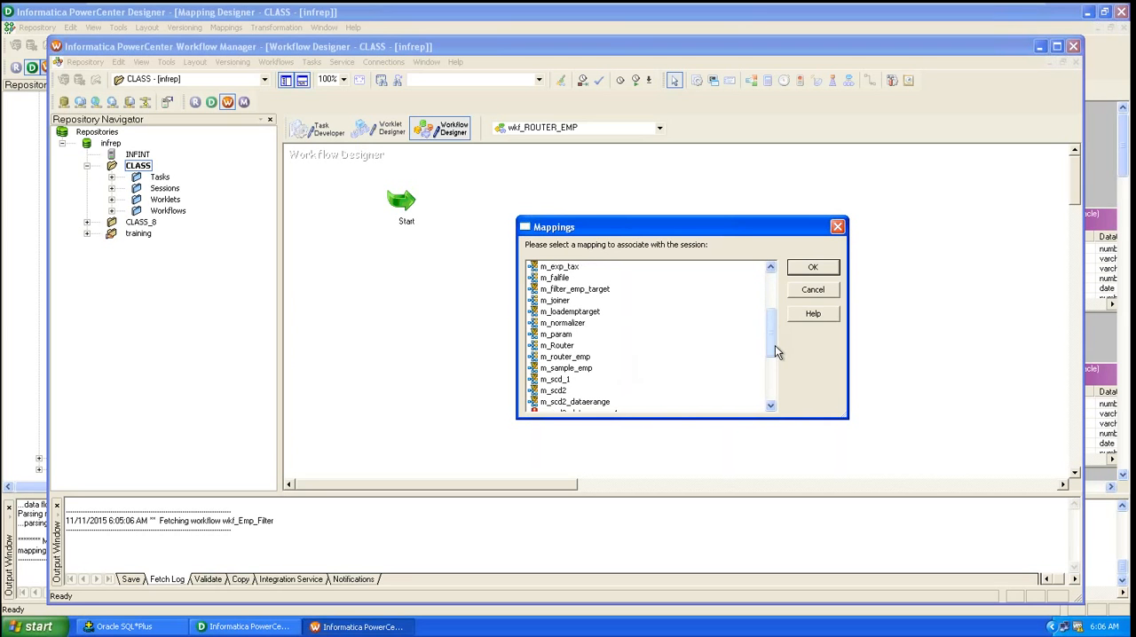
{"action": "left_click", "coordinate": [582, 357]}
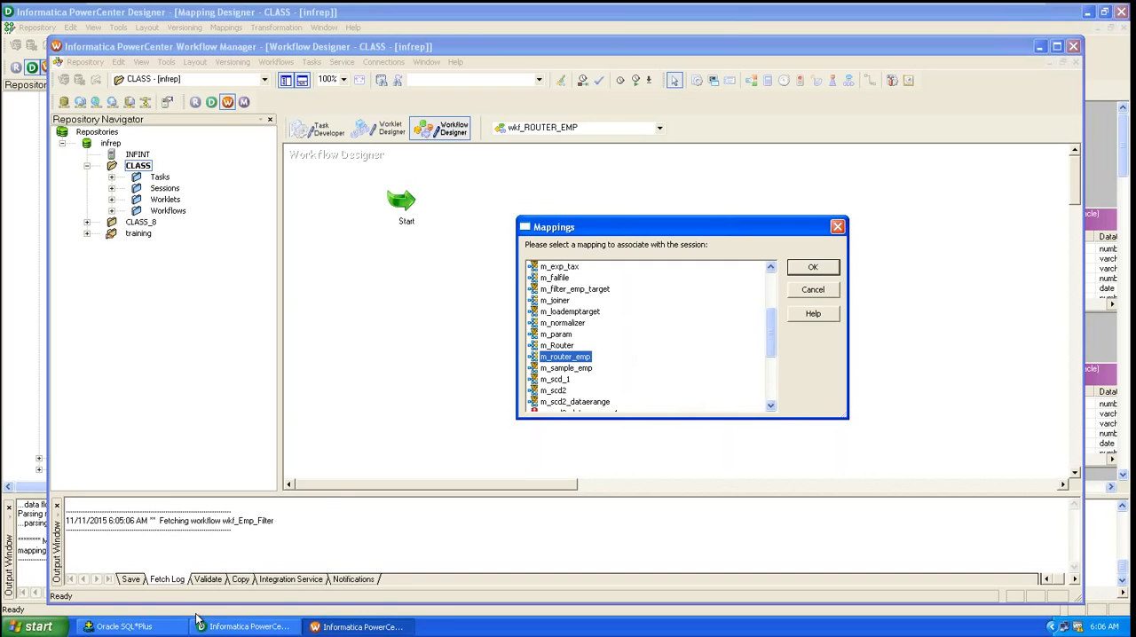
{"action": "left_click", "coordinate": [240, 627]}
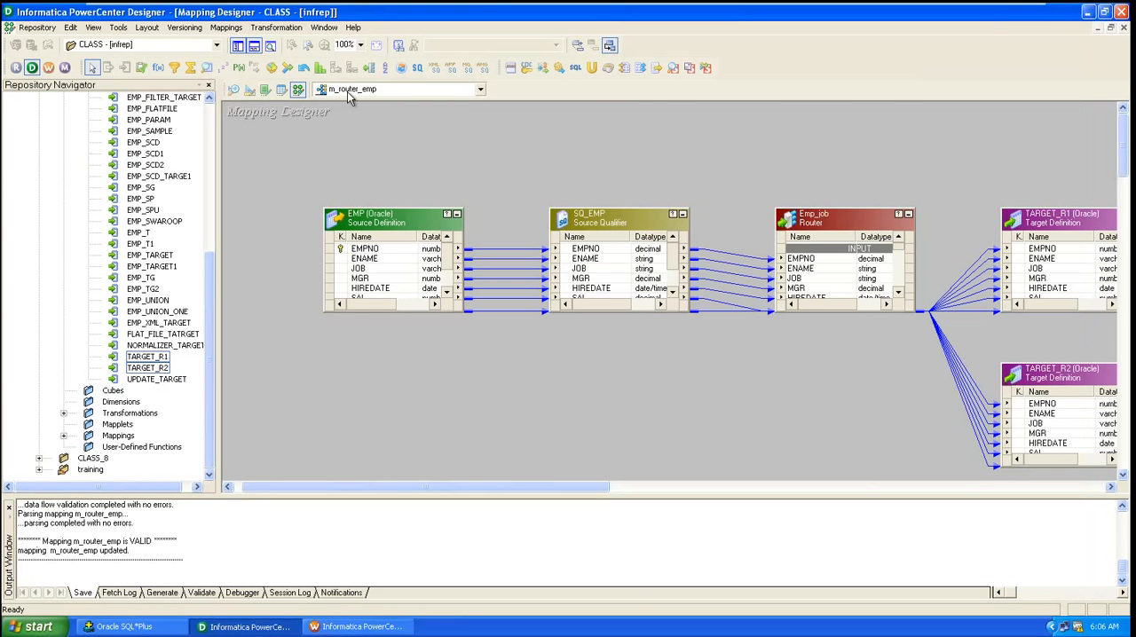
{"action": "left_click", "coordinate": [380, 627]}
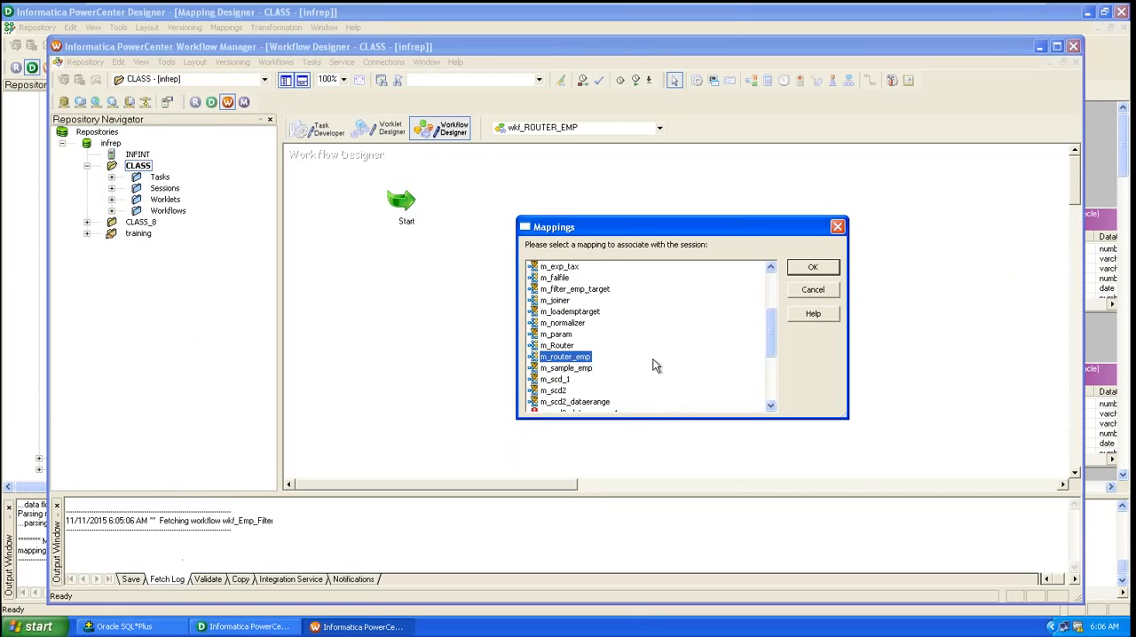
{"action": "left_click", "coordinate": [814, 269]}
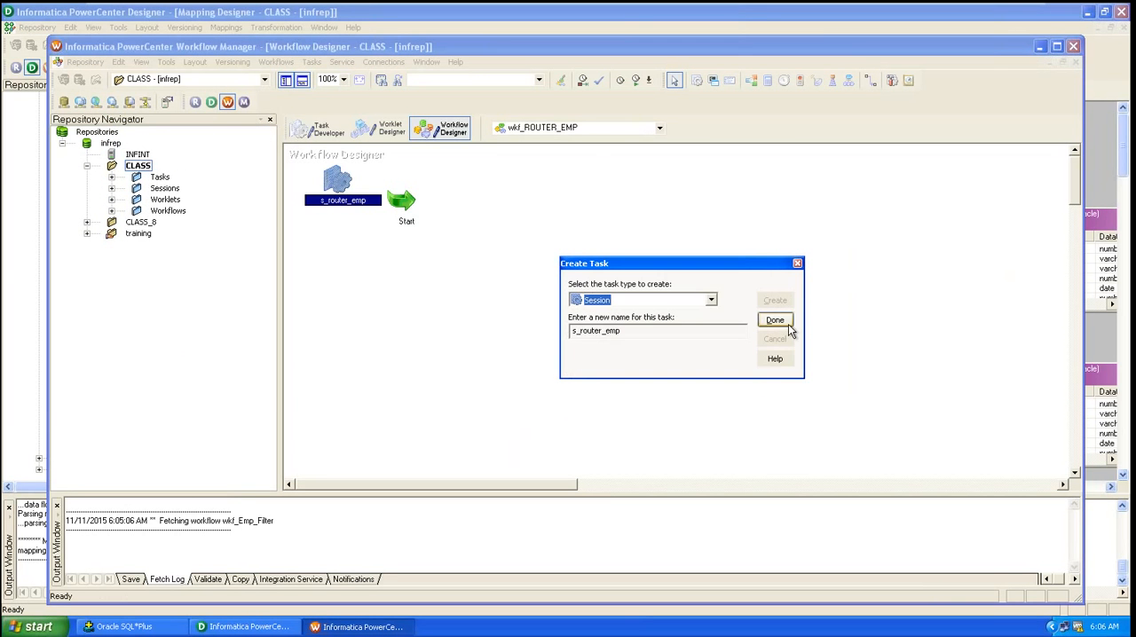
{"action": "left_click", "coordinate": [789, 327]}
Step: Move the s_router_emp session beside Start and link the Start task to it
{"action": "left_click_drag", "start_coordinate": [350, 189], "coordinate": [566, 224]}
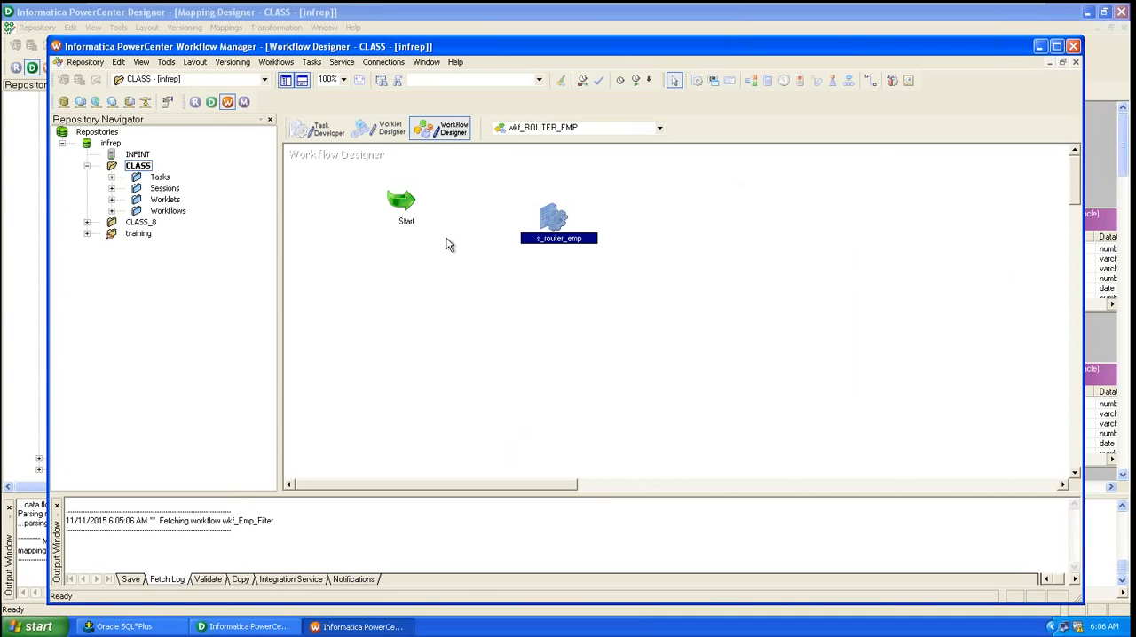
{"action": "left_click", "coordinate": [869, 80]}
{"action": "left_click_drag", "start_coordinate": [401, 201], "coordinate": [548, 228]}
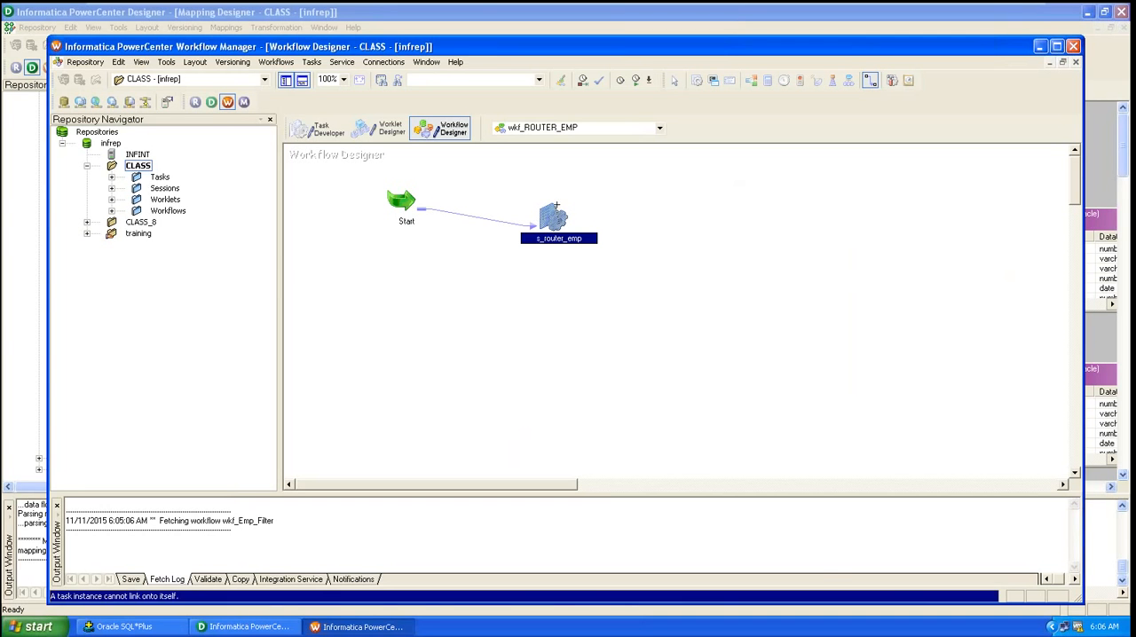
{"action": "left_click", "coordinate": [674, 80]}
Step: Open the s_router_emp session's mapping properties and set TARGET_R1's target load type to Normal
{"action": "left_click", "coordinate": [640, 168]}
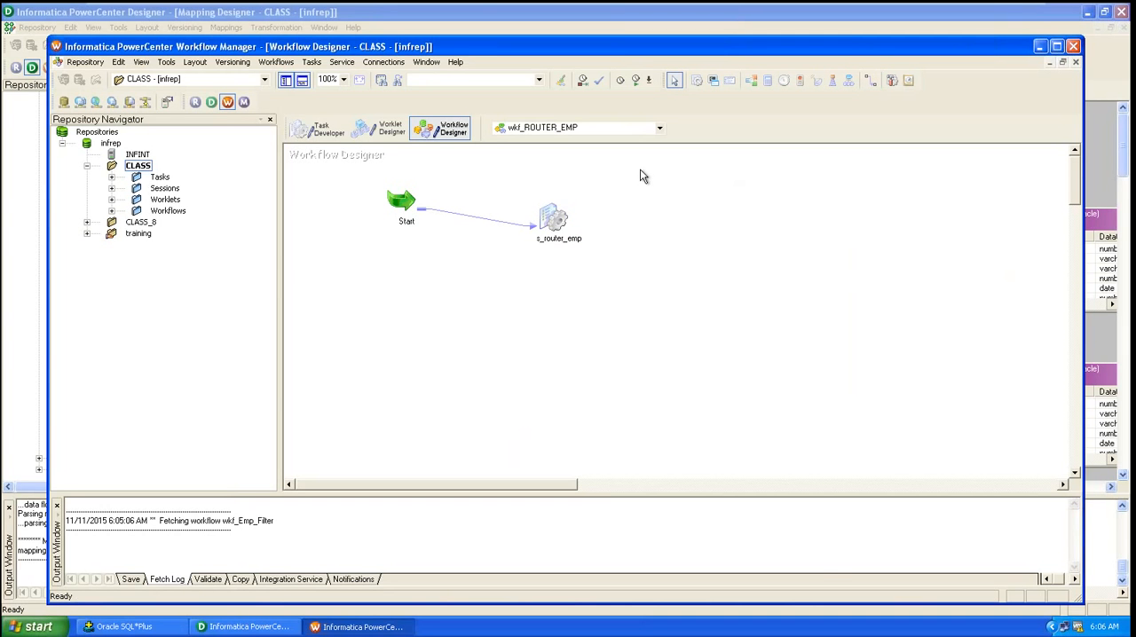
{"action": "double_click", "coordinate": [552, 228]}
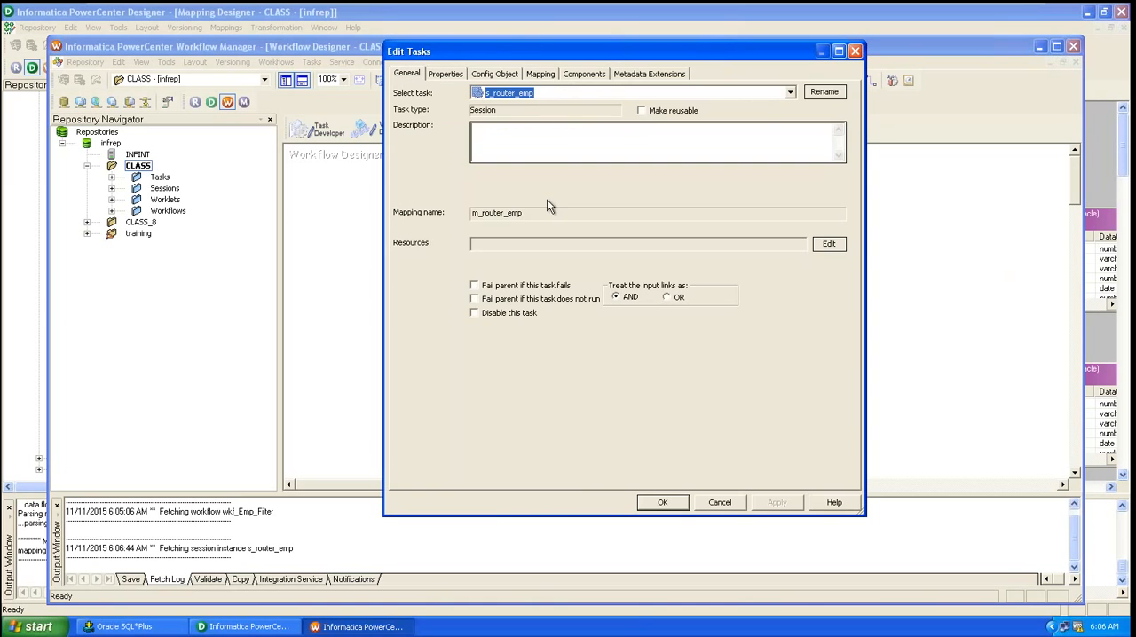
{"action": "left_click", "coordinate": [542, 74]}
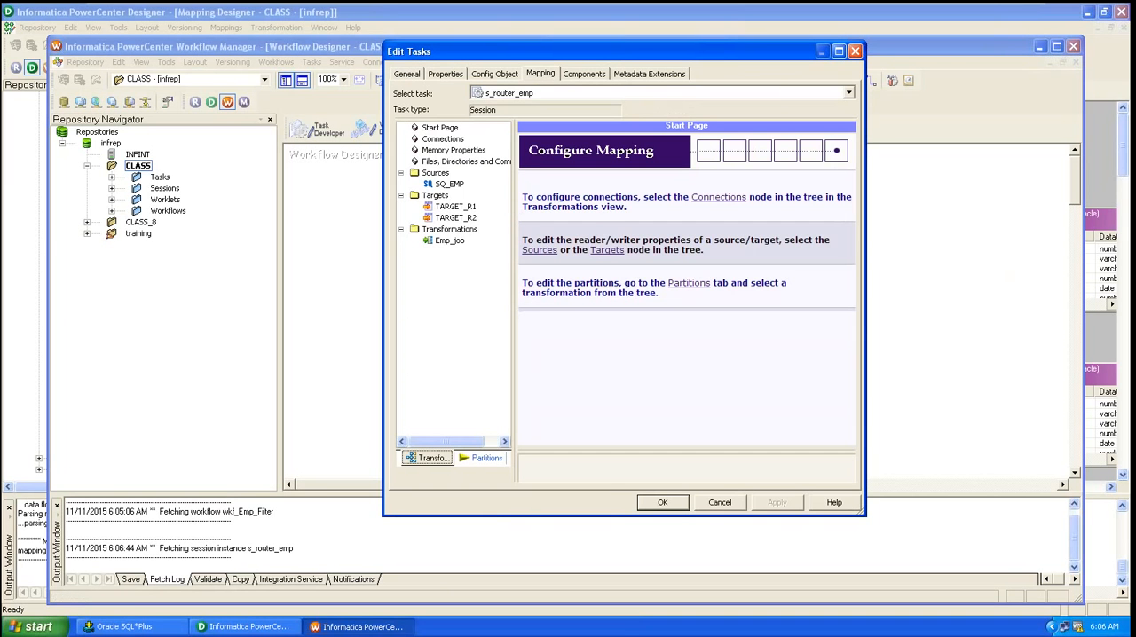
{"action": "left_click", "coordinate": [448, 184]}
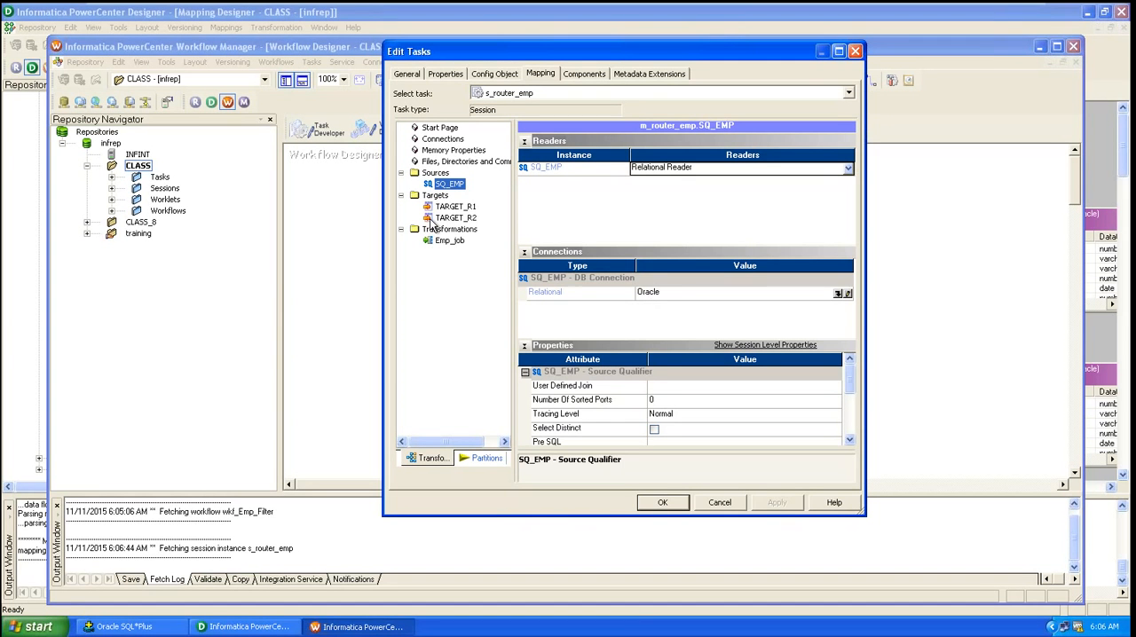
{"action": "left_click", "coordinate": [464, 206]}
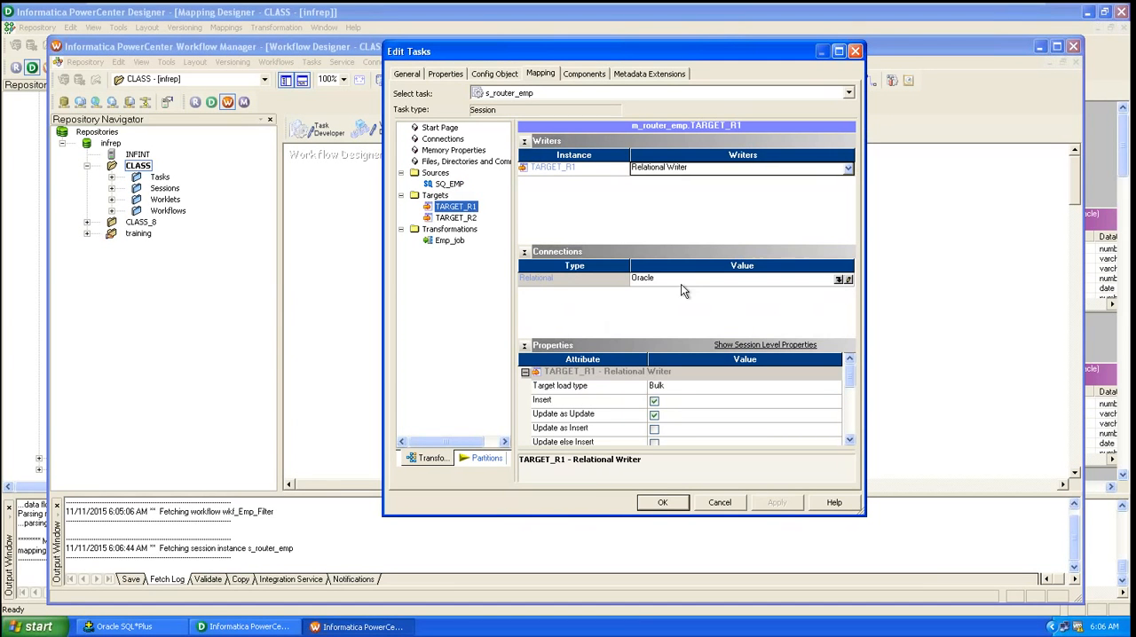
{"action": "left_click", "coordinate": [710, 390]}
{"action": "left_click", "coordinate": [714, 389]}
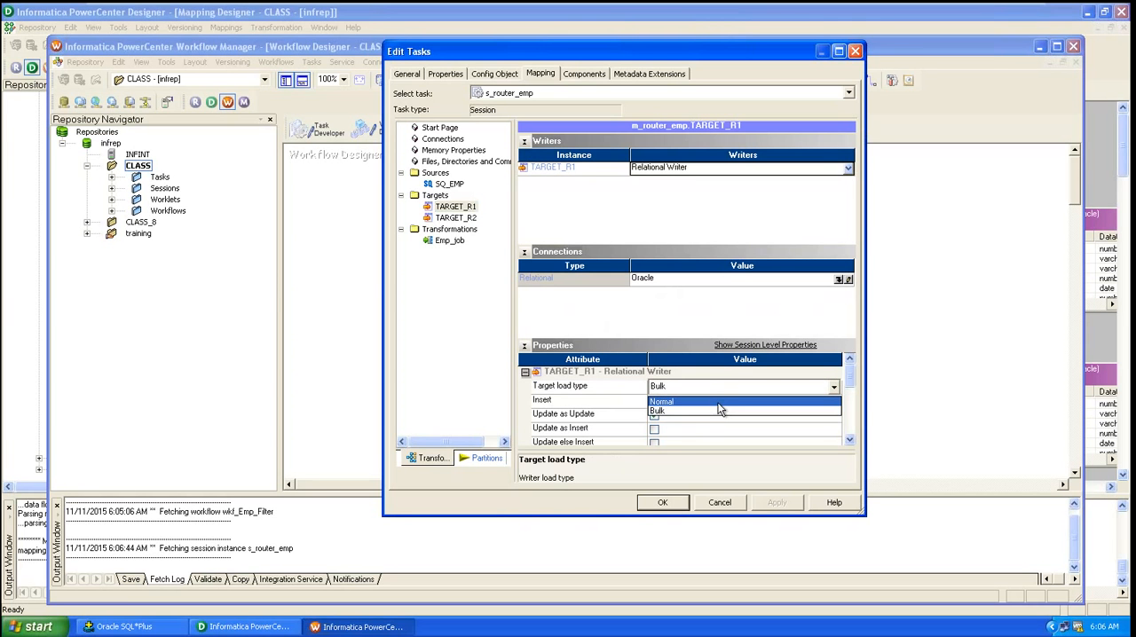
{"action": "left_click", "coordinate": [719, 404]}
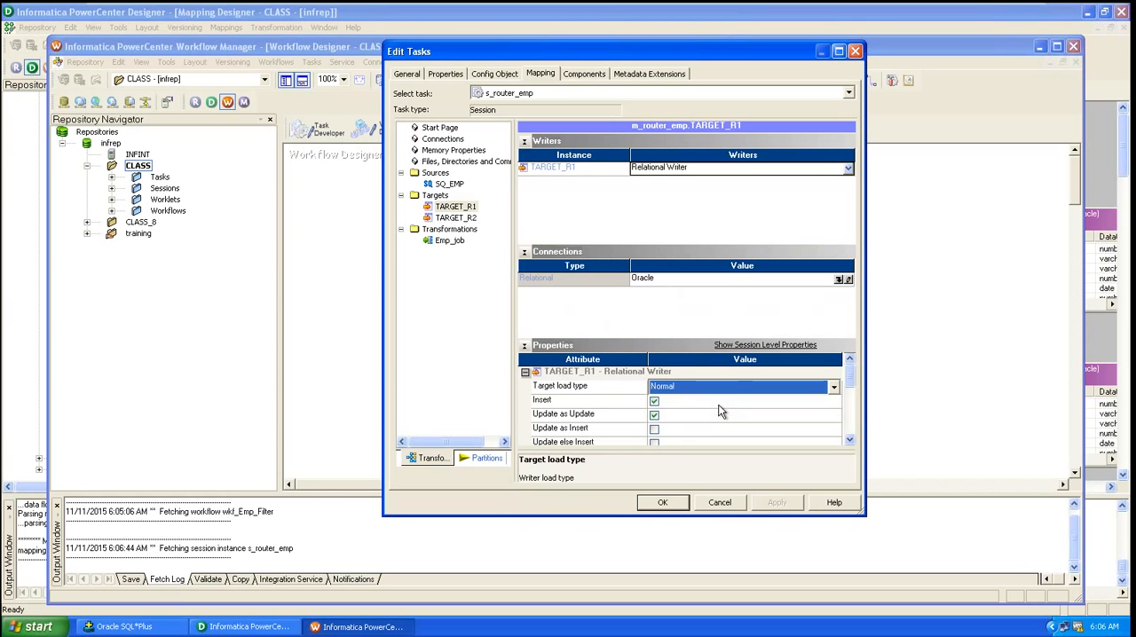
Step: Set TARGET_R2's target load type to Normal, apply the change and close the session editor
{"action": "left_click", "coordinate": [451, 219]}
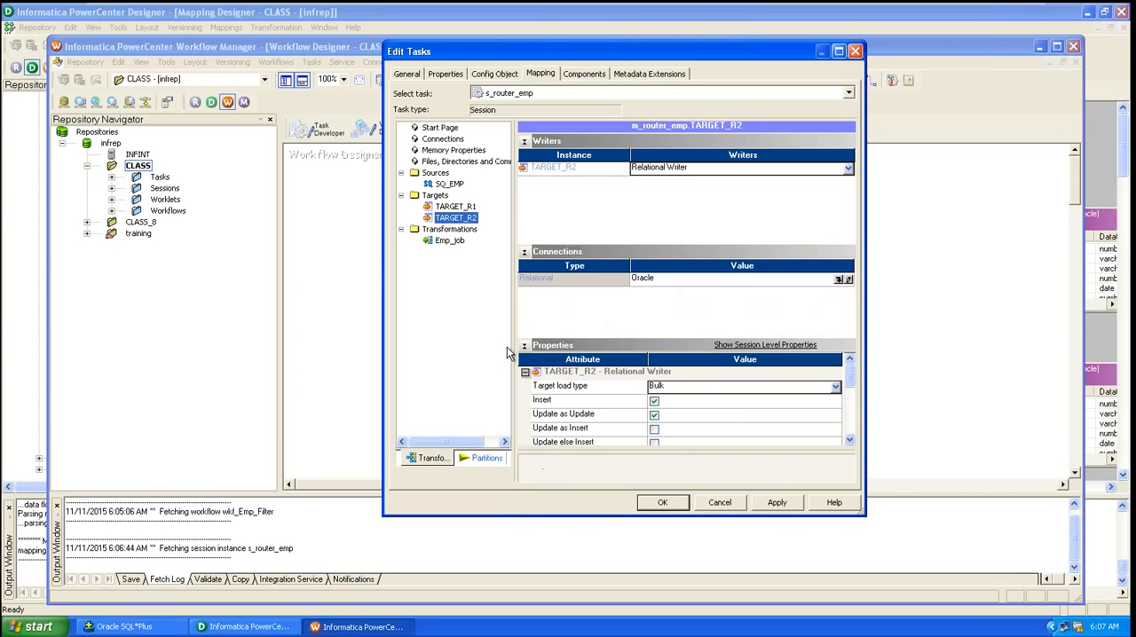
{"action": "left_click", "coordinate": [716, 388]}
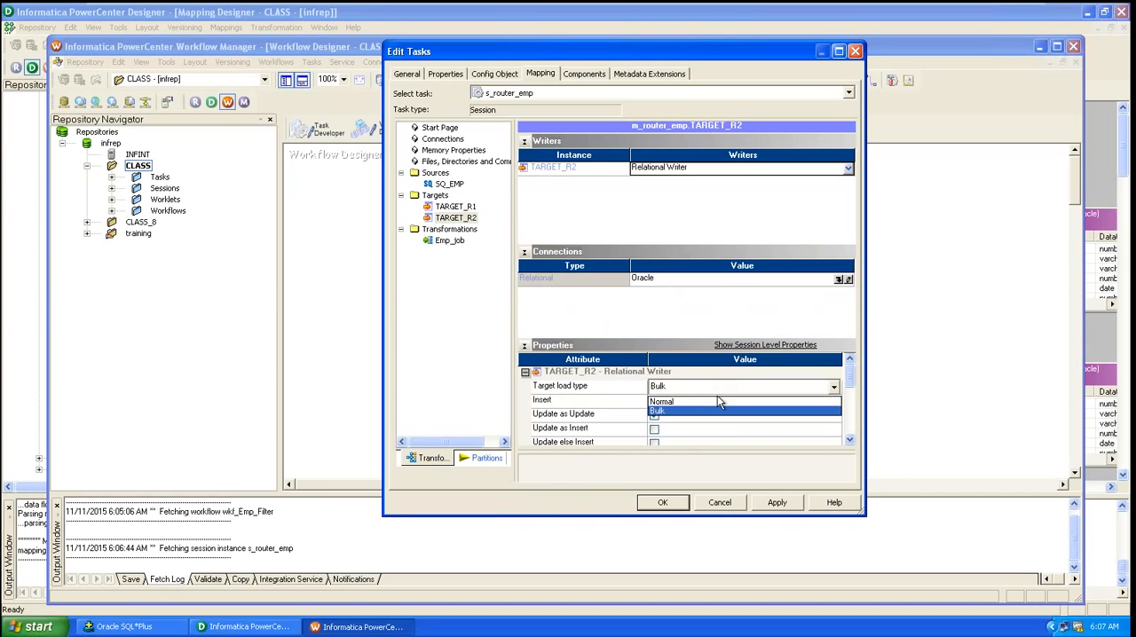
{"action": "left_click", "coordinate": [716, 402]}
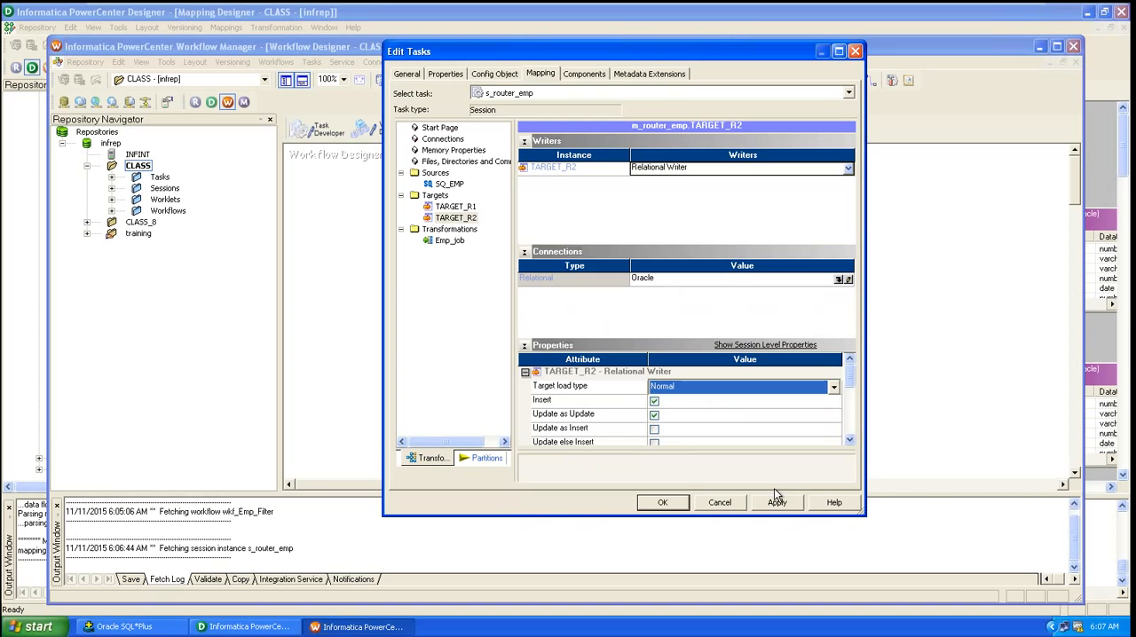
{"action": "left_click", "coordinate": [457, 192]}
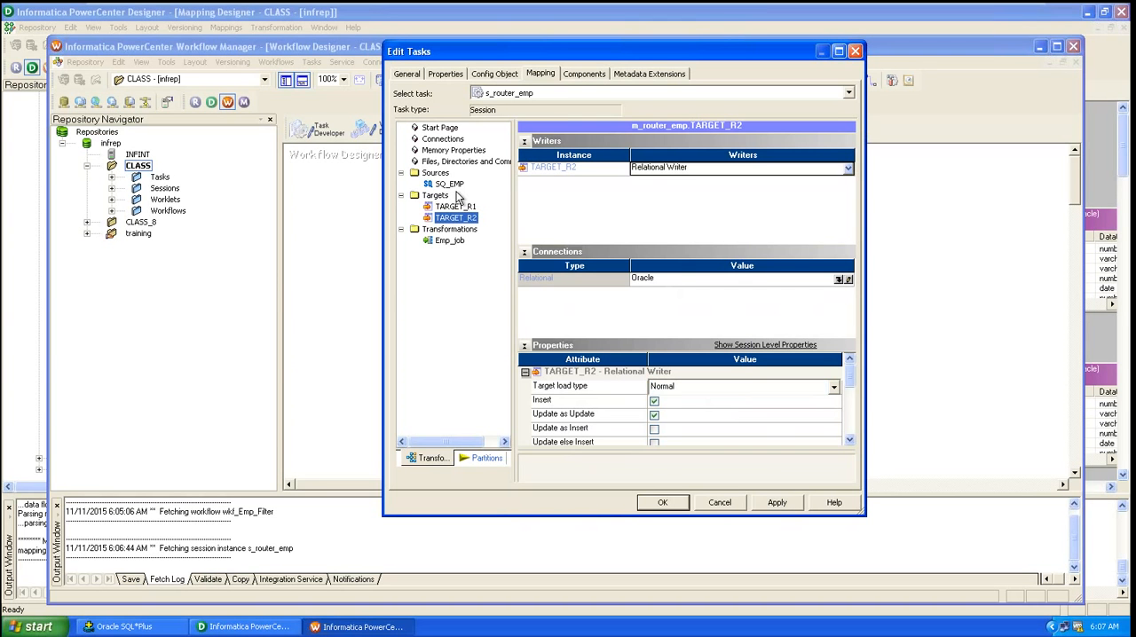
{"action": "left_click", "coordinate": [777, 502]}
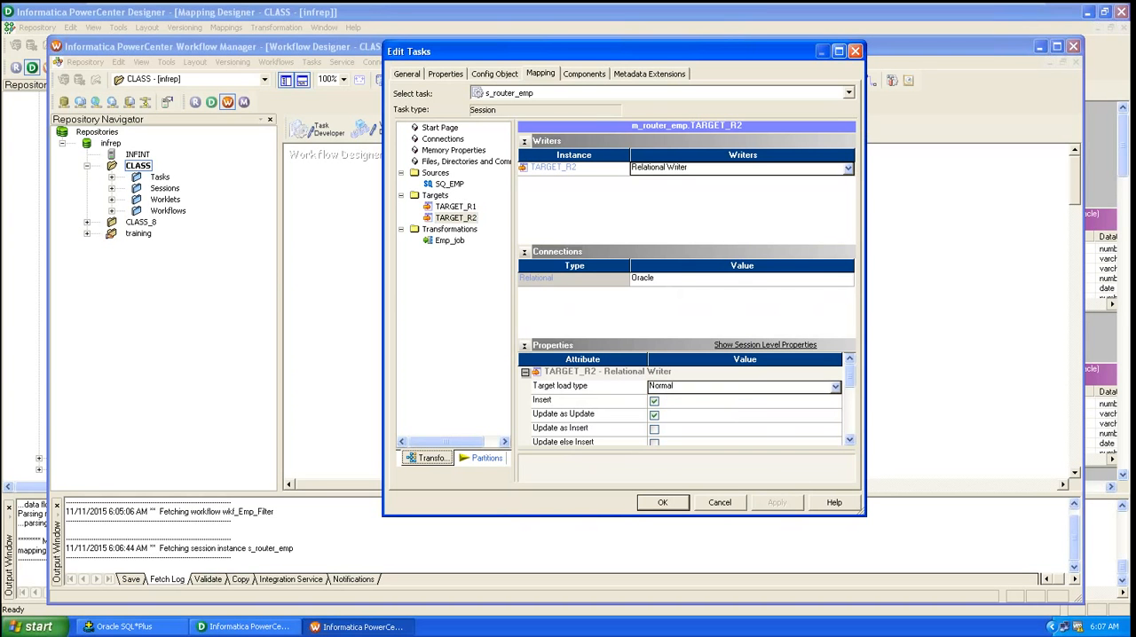
{"action": "left_click", "coordinate": [641, 504]}
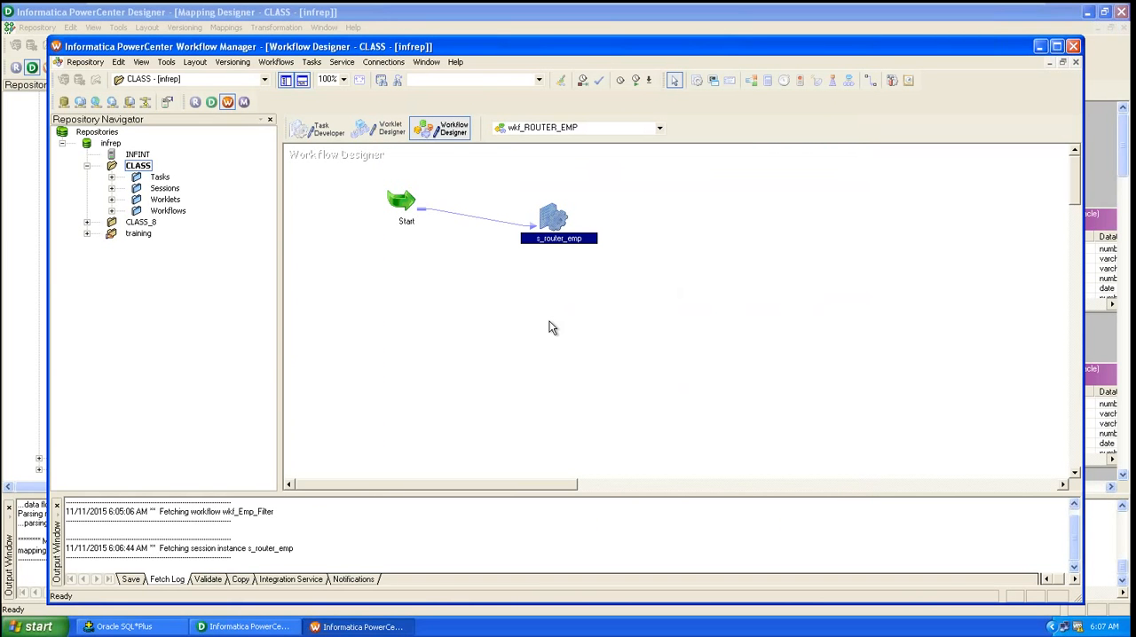
Step: Save the wkf_ROUTER_EMP workflow to the repository
{"action": "key", "text": "ctrl+s"}
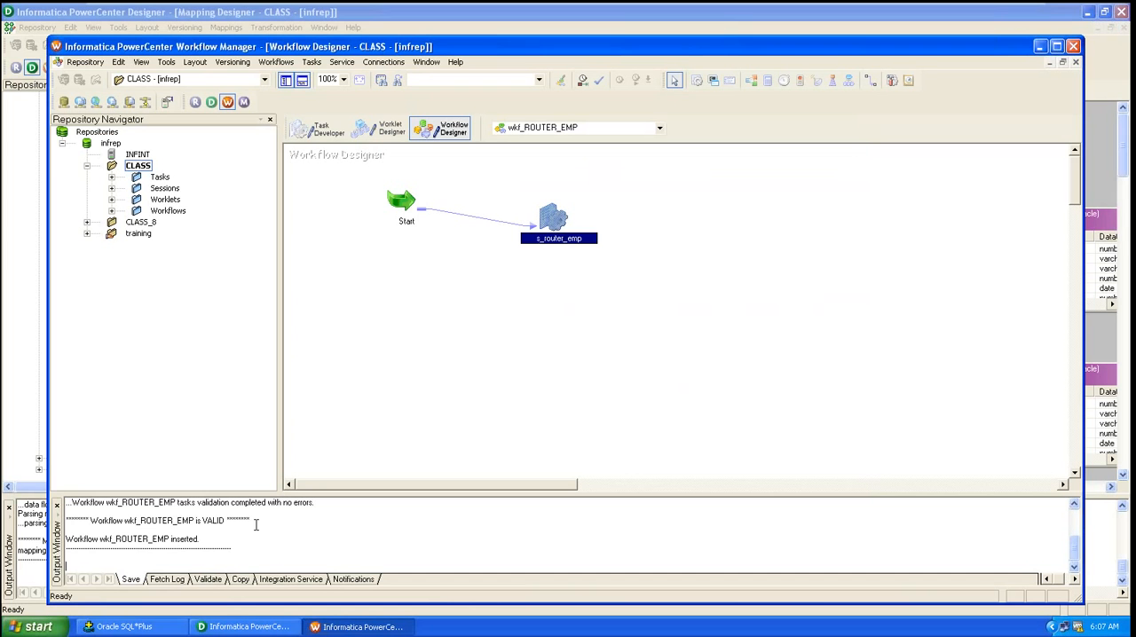
{"action": "left_click", "coordinate": [383, 287]}
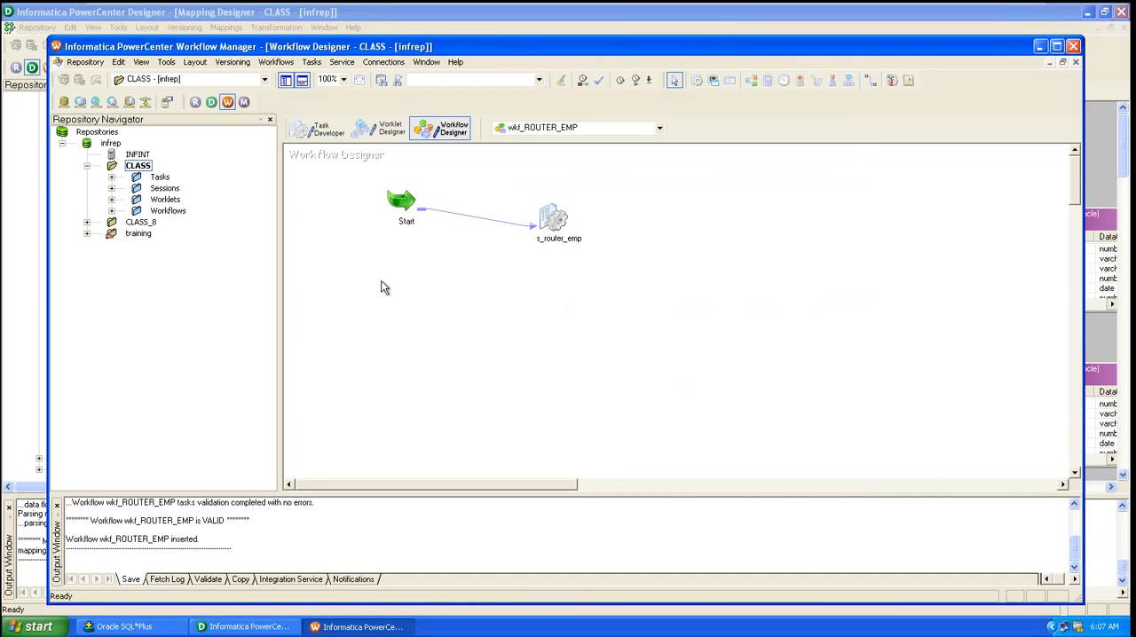
Step: Open the Workflow Monitor, dismiss the tip dialog and connect to the INFINT integration service
{"action": "left_click", "coordinate": [245, 102]}
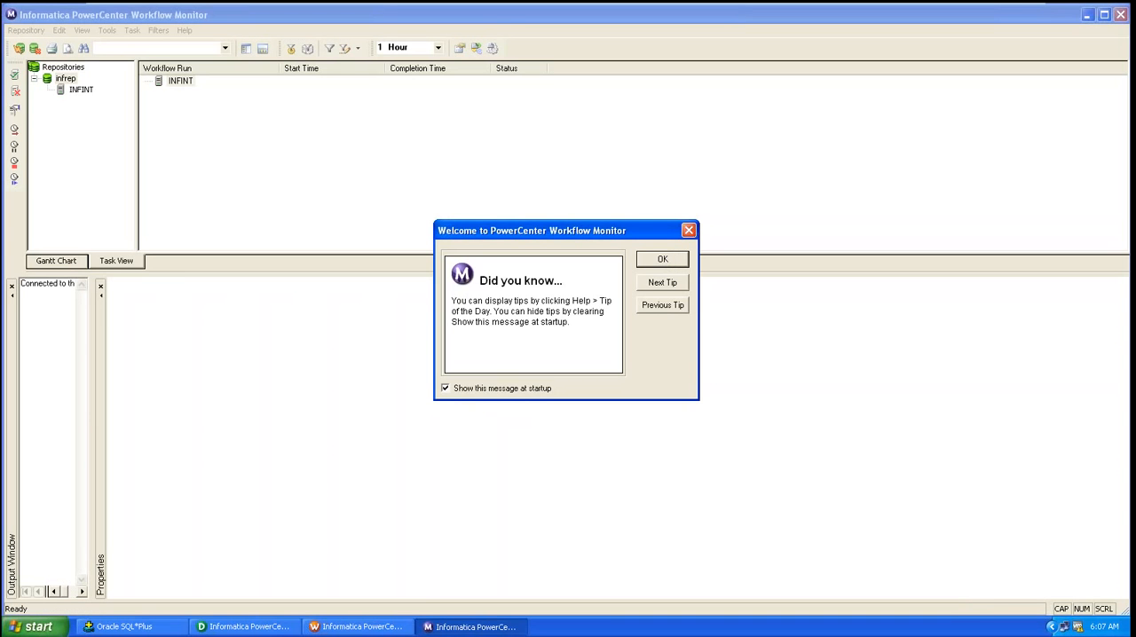
{"action": "left_click", "coordinate": [662, 258]}
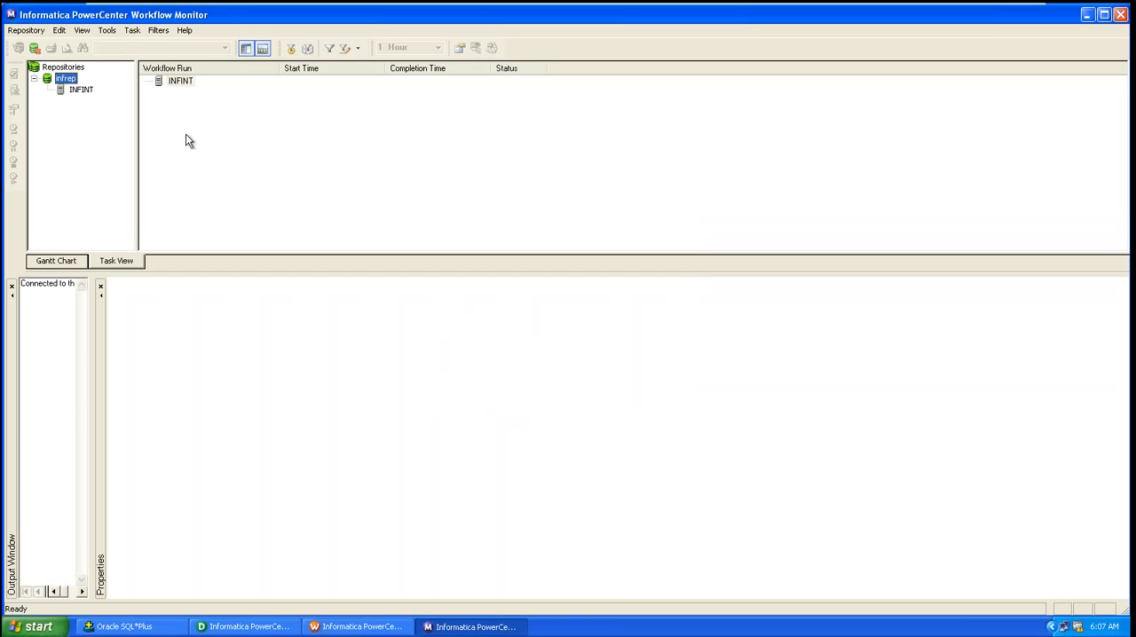
{"action": "left_click", "coordinate": [78, 90]}
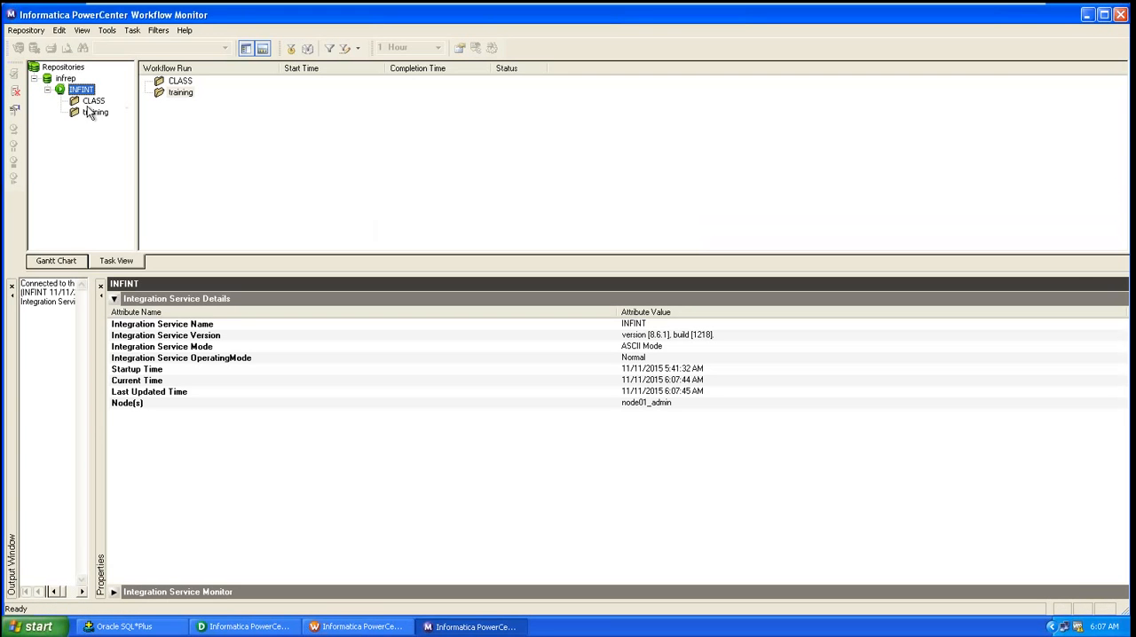
Step: Switch back to the Workflow Manager and start the wkf_ROUTER_EMP workflow
{"action": "left_click", "coordinate": [341, 633]}
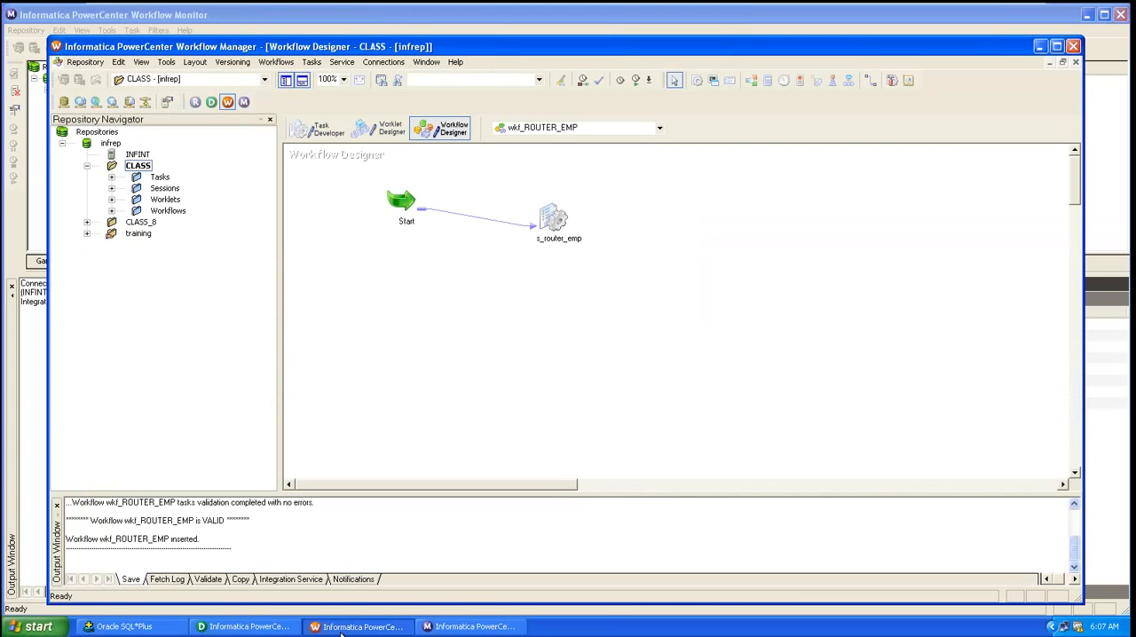
{"action": "left_click", "coordinate": [275, 61]}
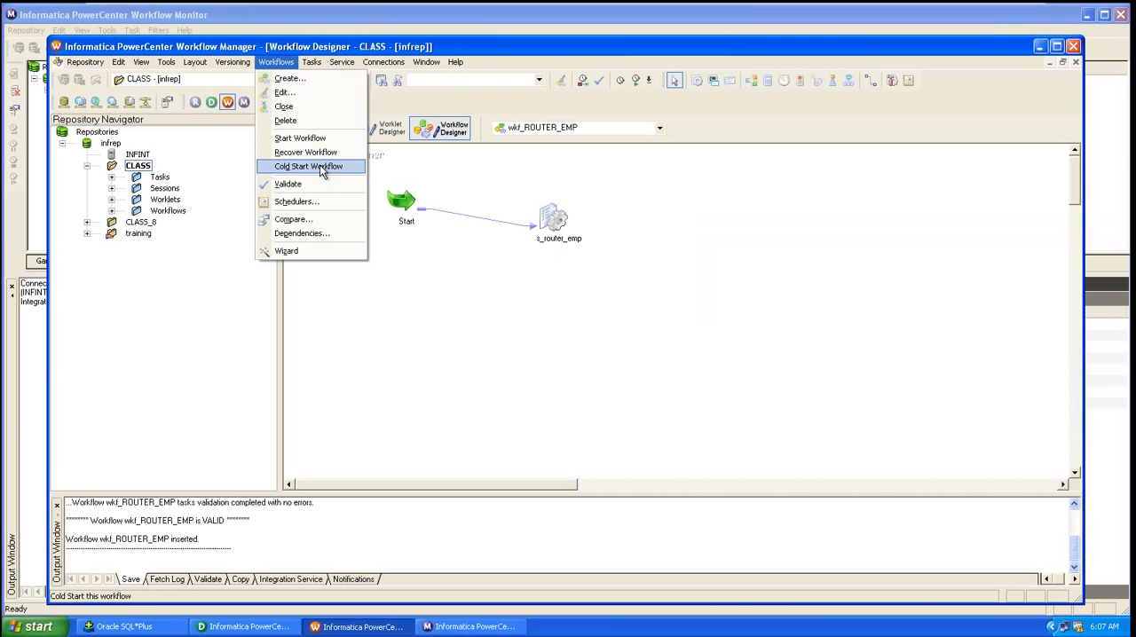
{"action": "left_click", "coordinate": [320, 142]}
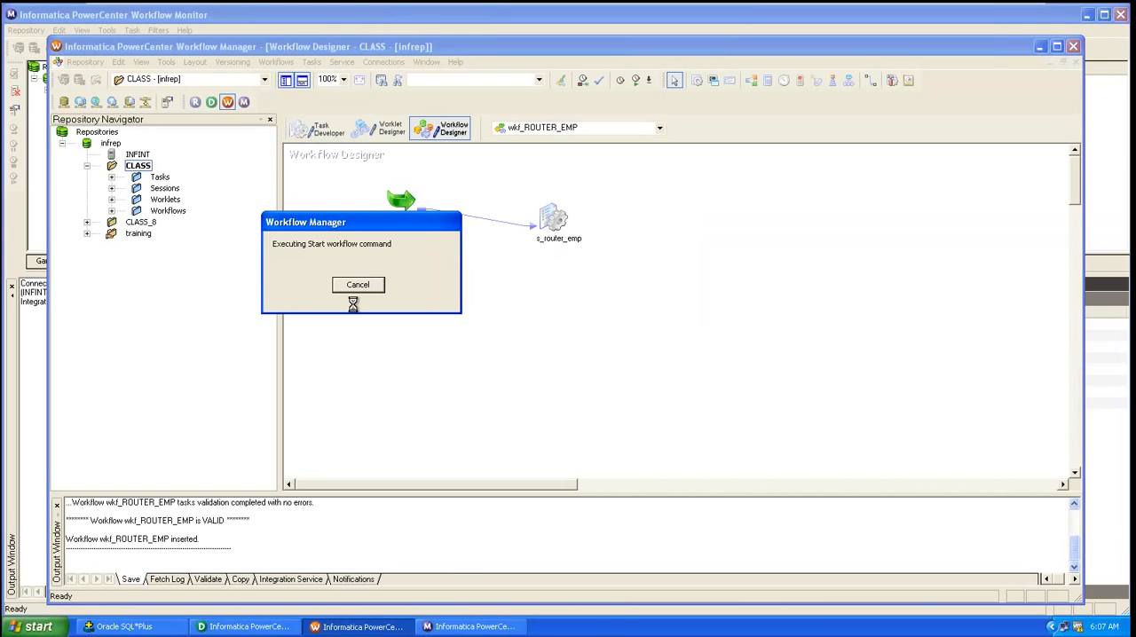
Step: Examine the s_router_emp run's source and target statistics for SQ_EMP, TARGET_R1 and TARGET_R2 in the Workflow Monitor
{"action": "left_click", "coordinate": [470, 626]}
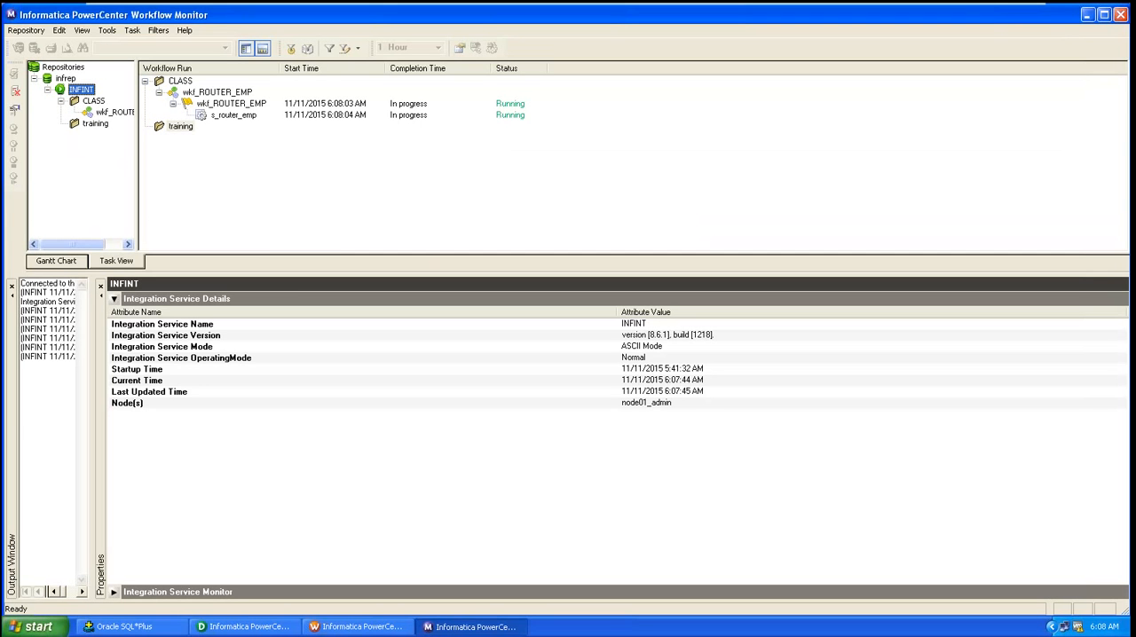
{"action": "left_click", "coordinate": [236, 119]}
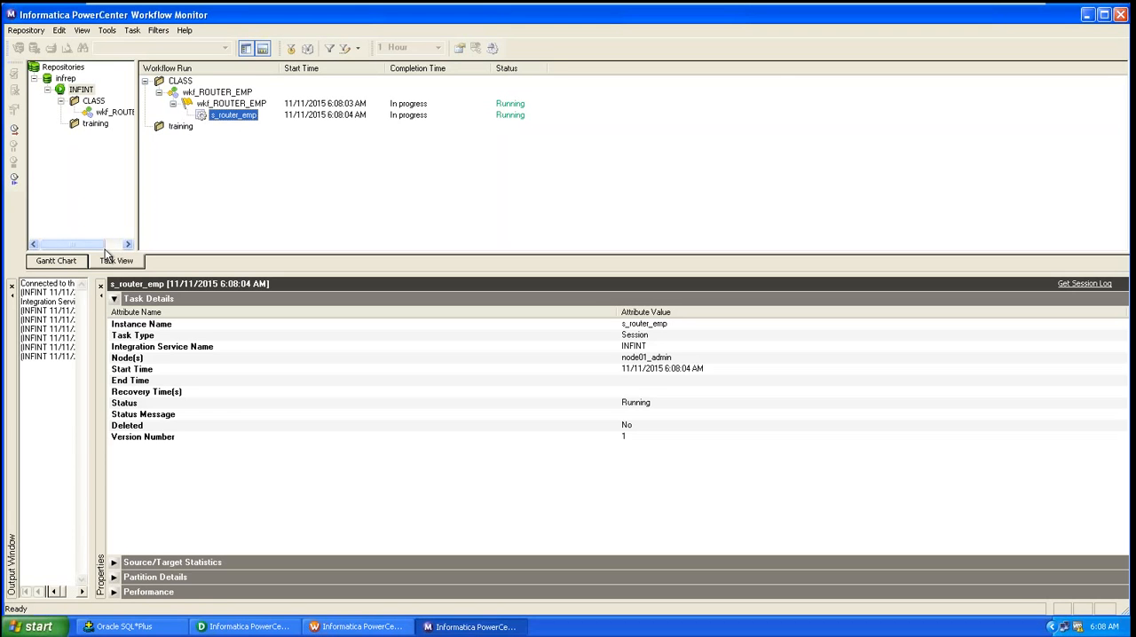
{"action": "left_click", "coordinate": [115, 299]}
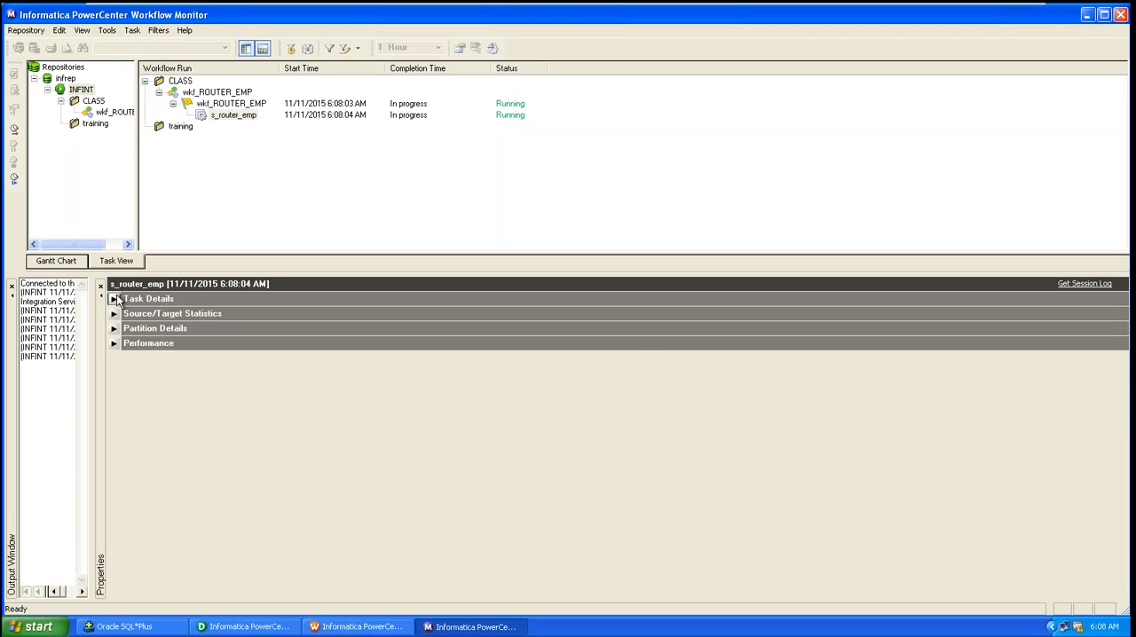
{"action": "left_click", "coordinate": [113, 314]}
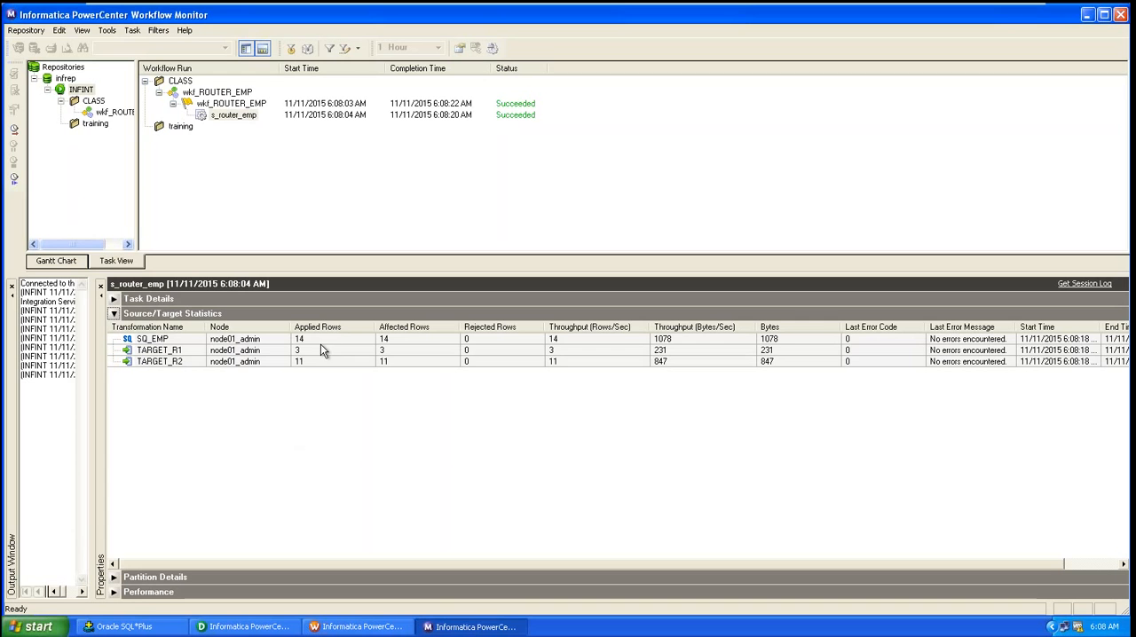
{"action": "left_click", "coordinate": [154, 353]}
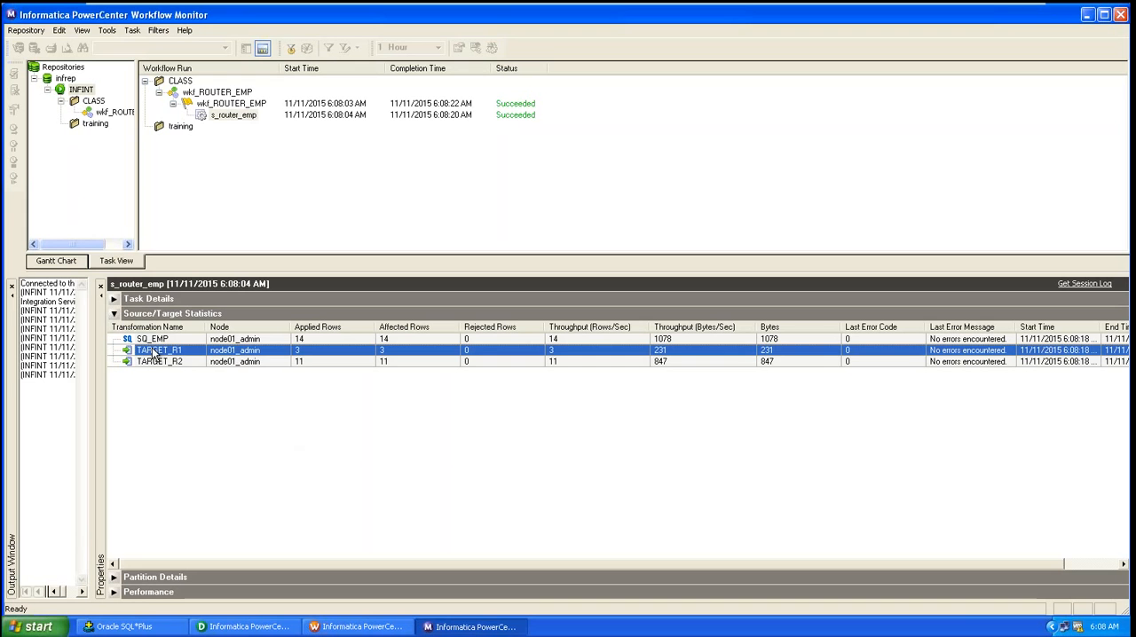
{"action": "left_click", "coordinate": [157, 363]}
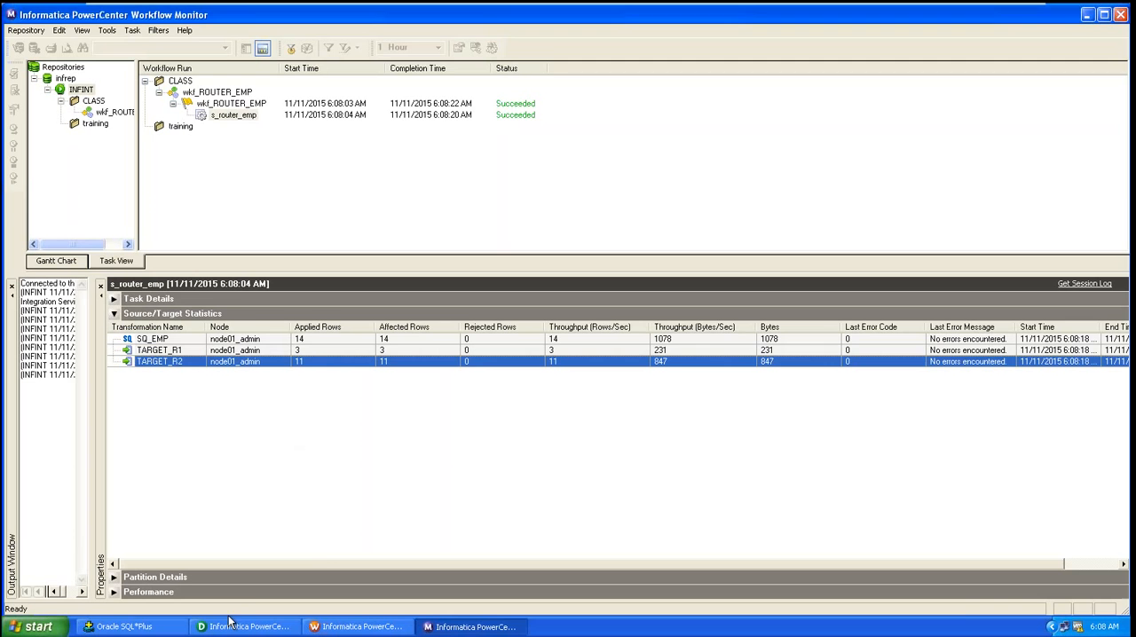
Step: Switch to SQL*Plus and query all rows from target_r1, checking the JOB column
{"action": "left_click", "coordinate": [109, 631]}
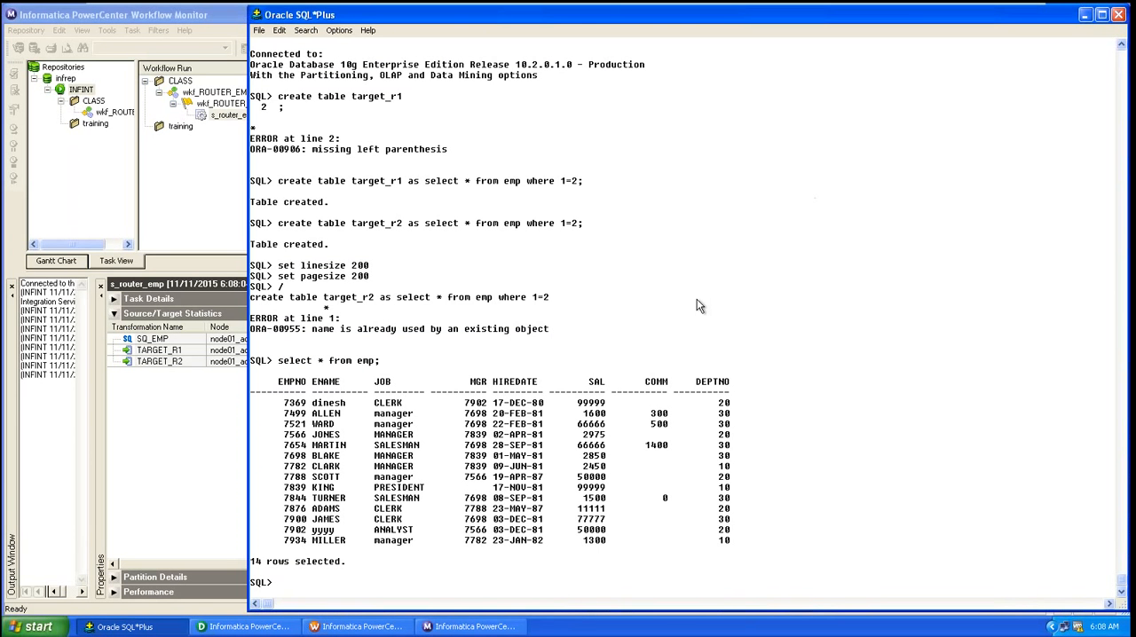
{"action": "type", "text": "sele"}
{"action": "type", "text": "ct "}
{"action": "type", "text": "* fr"}
{"action": "type", "text": "om "}
{"action": "type", "text": "em"}
{"action": "key", "text": "BackSpace"}
{"action": "key", "text": "BackSpace"}
{"action": "type", "text": "target_r1;"}
{"action": "key", "text": "Return"}
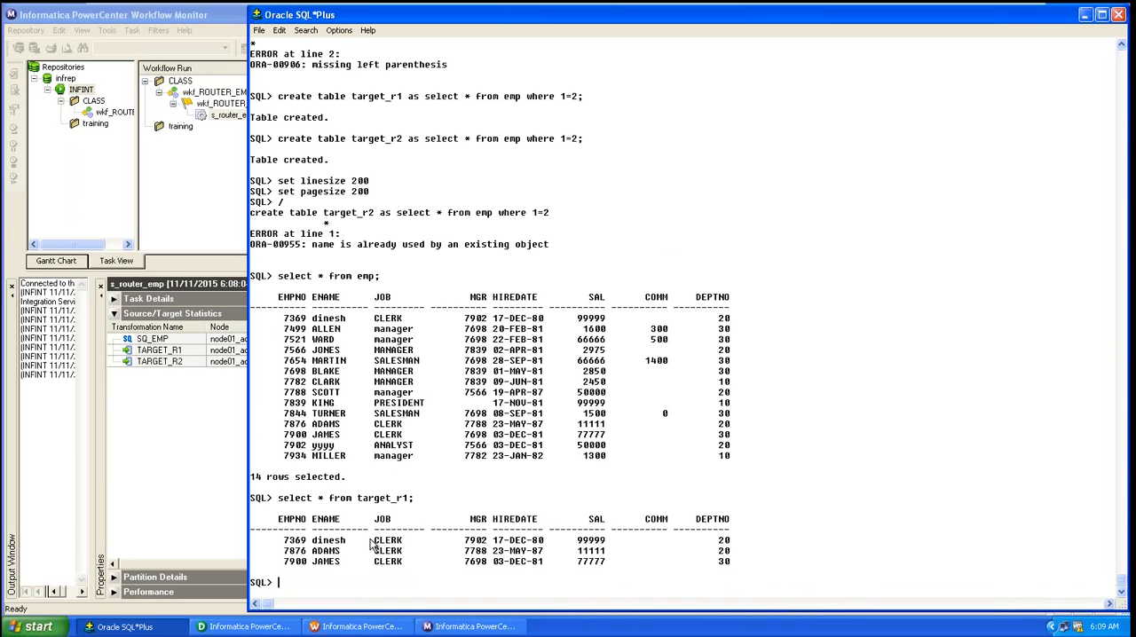
{"action": "left_click_drag", "start_coordinate": [369, 536], "coordinate": [407, 568]}
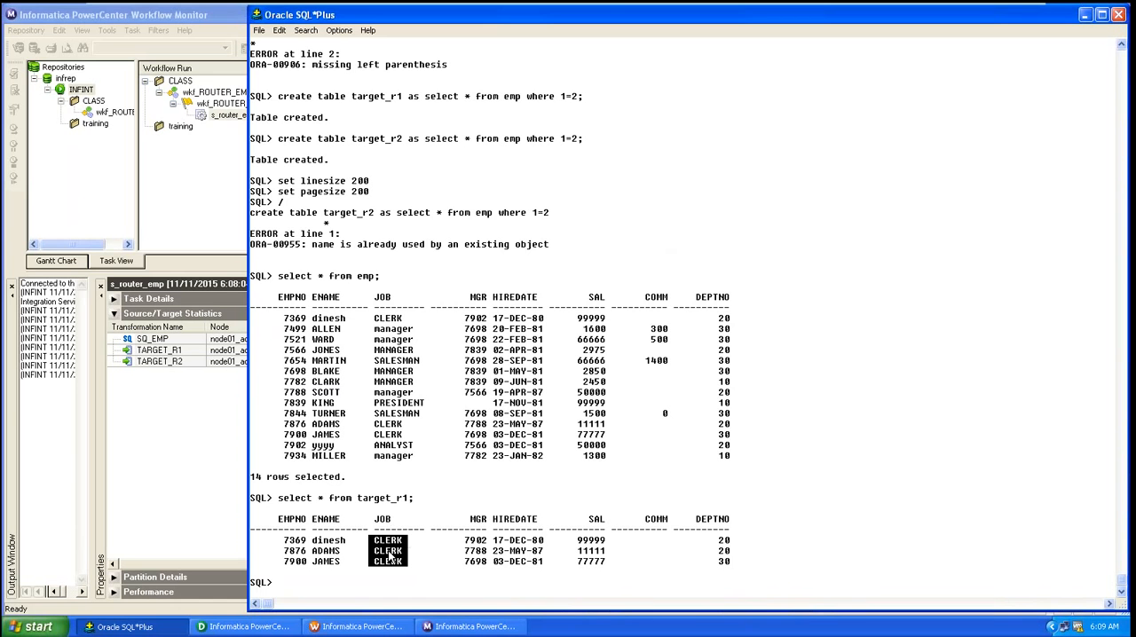
{"action": "left_click", "coordinate": [391, 325]}
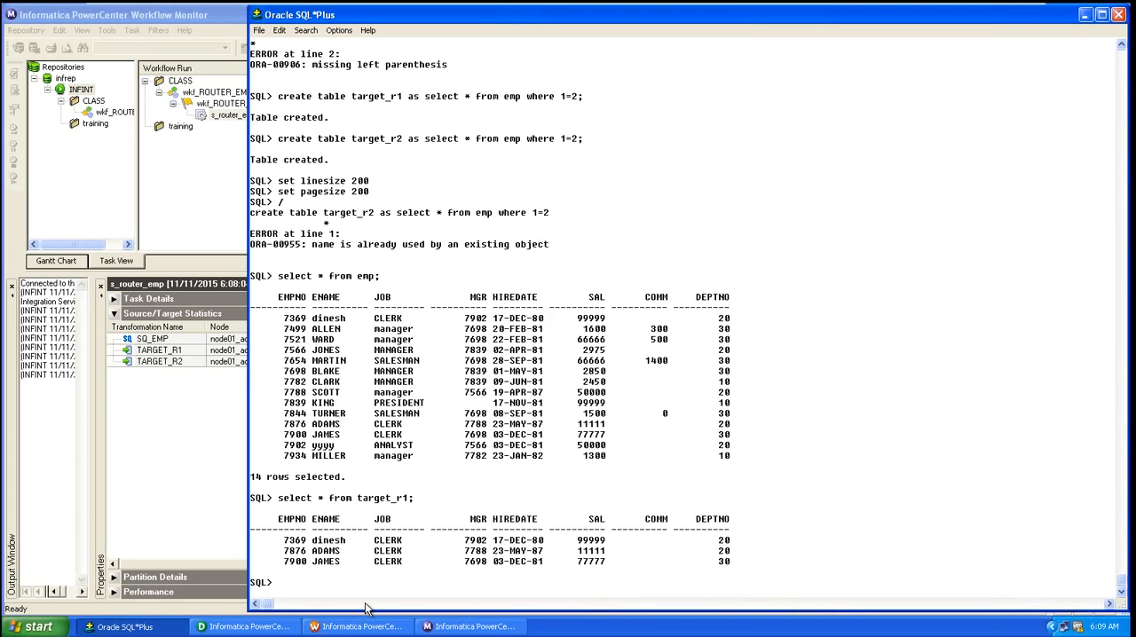
Step: Query all rows from target_r2 in SQL*Plus
{"action": "key", "text": "shift+Delete"}
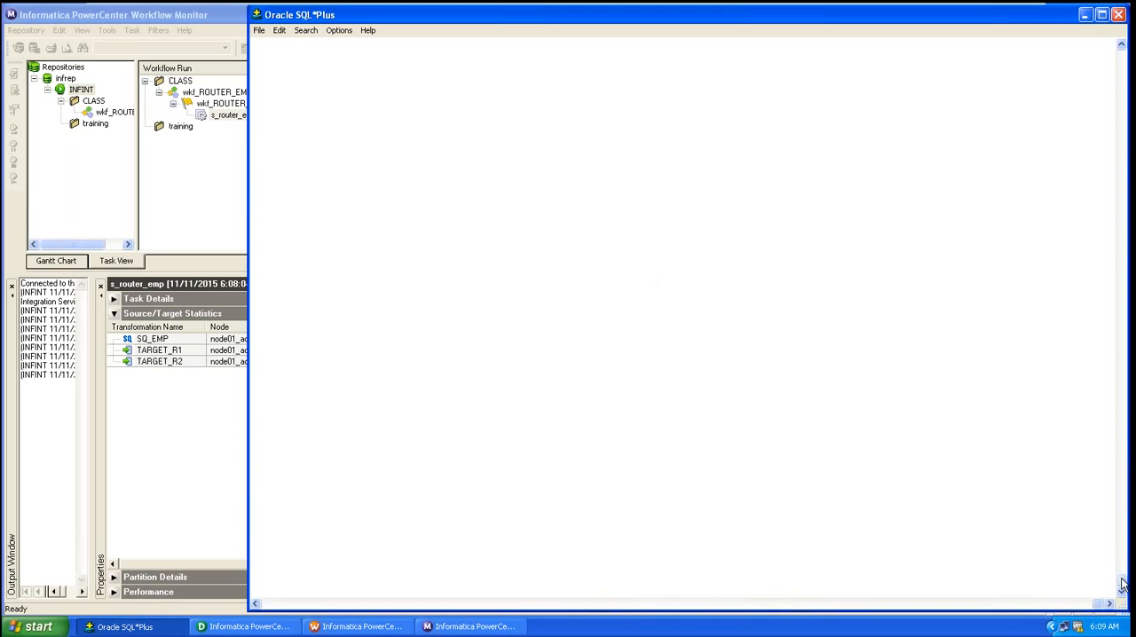
{"action": "left_click_drag", "start_coordinate": [1122, 580], "coordinate": [1088, 521]}
{"action": "type", "text": "sele"}
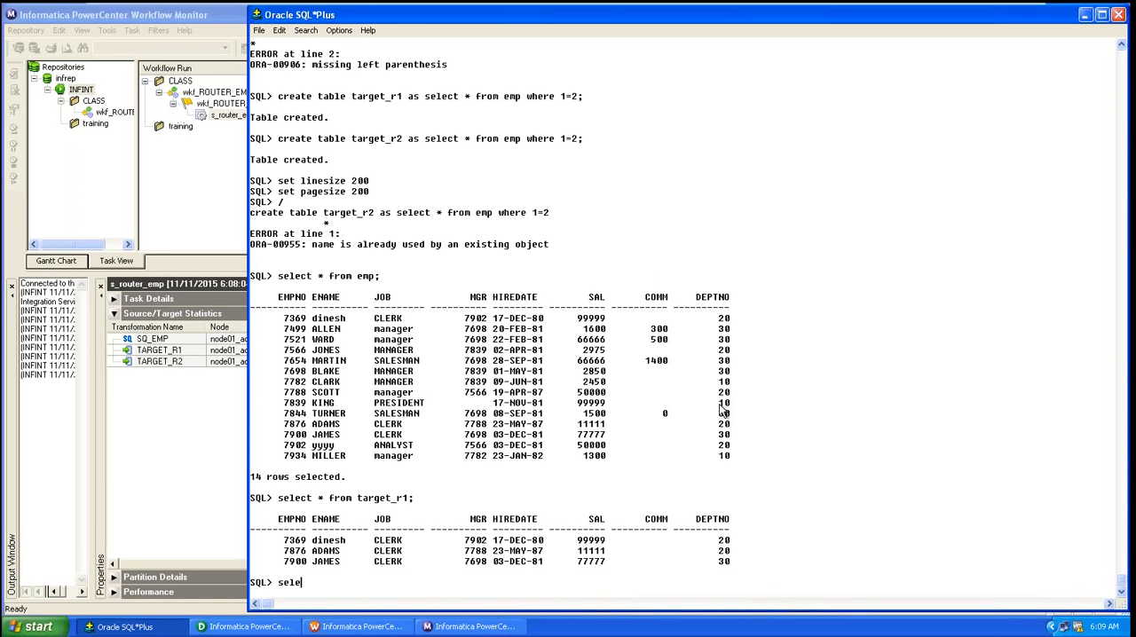
{"action": "type", "text": "ct * from target_r2;"}
{"action": "key", "text": "Return"}
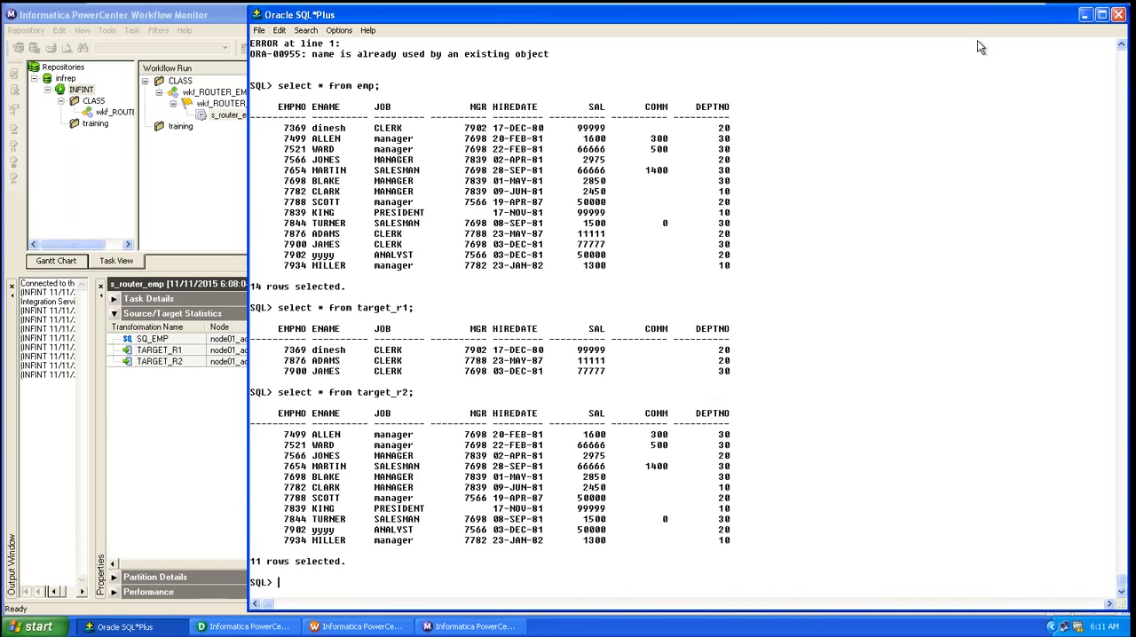
{"action": "left_click", "coordinate": [988, 13]}
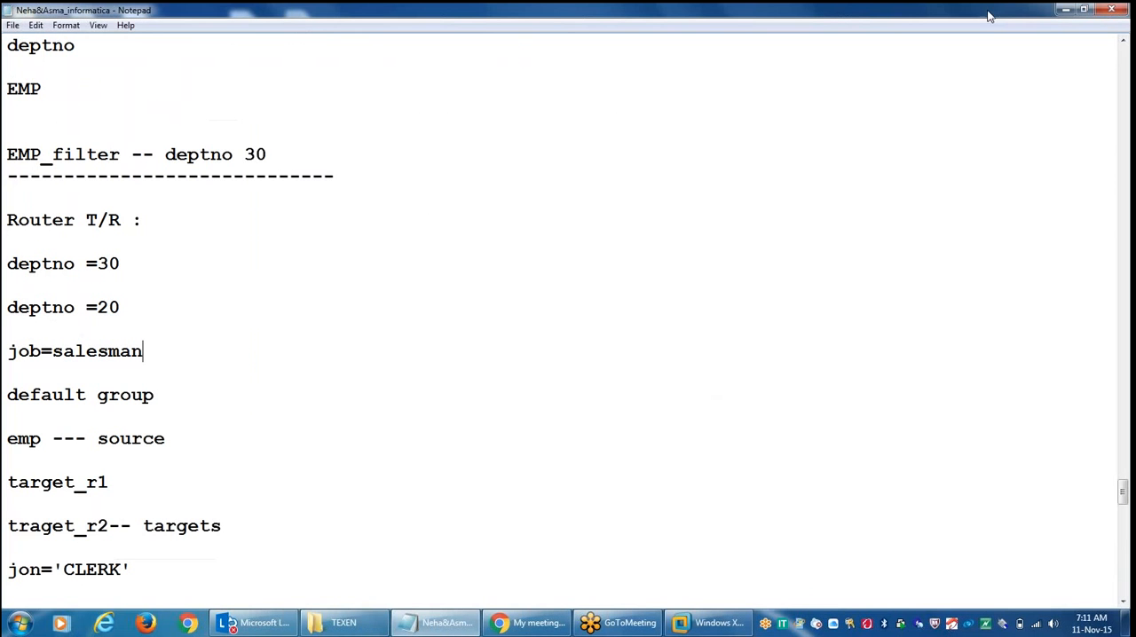
Step: Add a dashed separator line below the jon='CLERK' note in the notes file
{"action": "left_click", "coordinate": [341, 531]}
{"action": "left_click", "coordinate": [267, 569]}
{"action": "key", "text": "Return"}
{"action": "type", "text": "------------"}
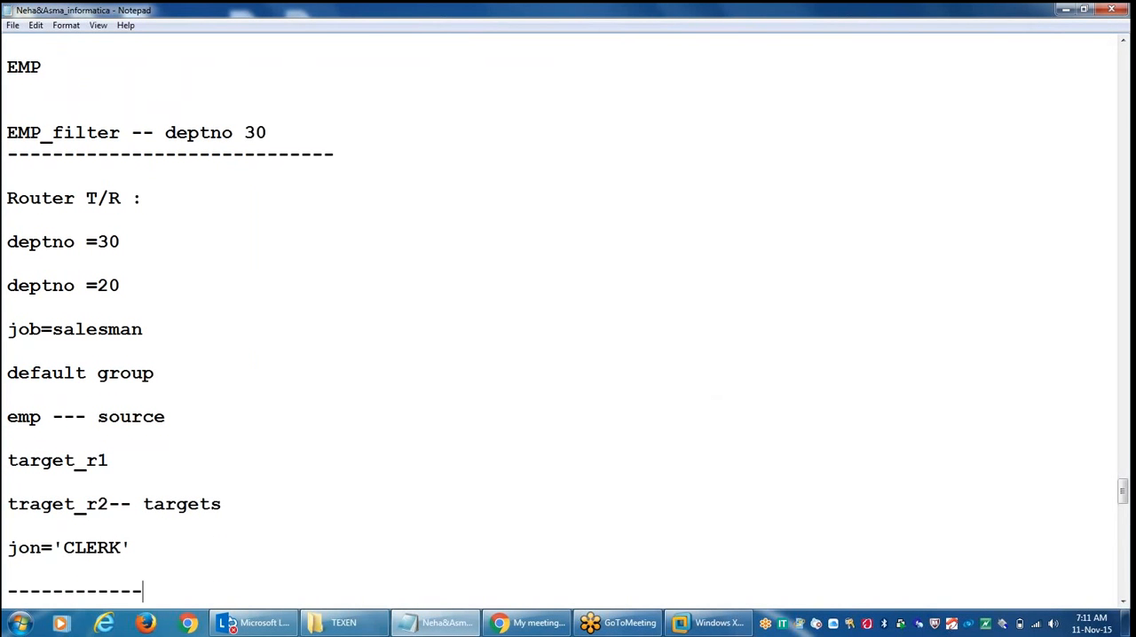
{"action": "key", "text": "Return"}
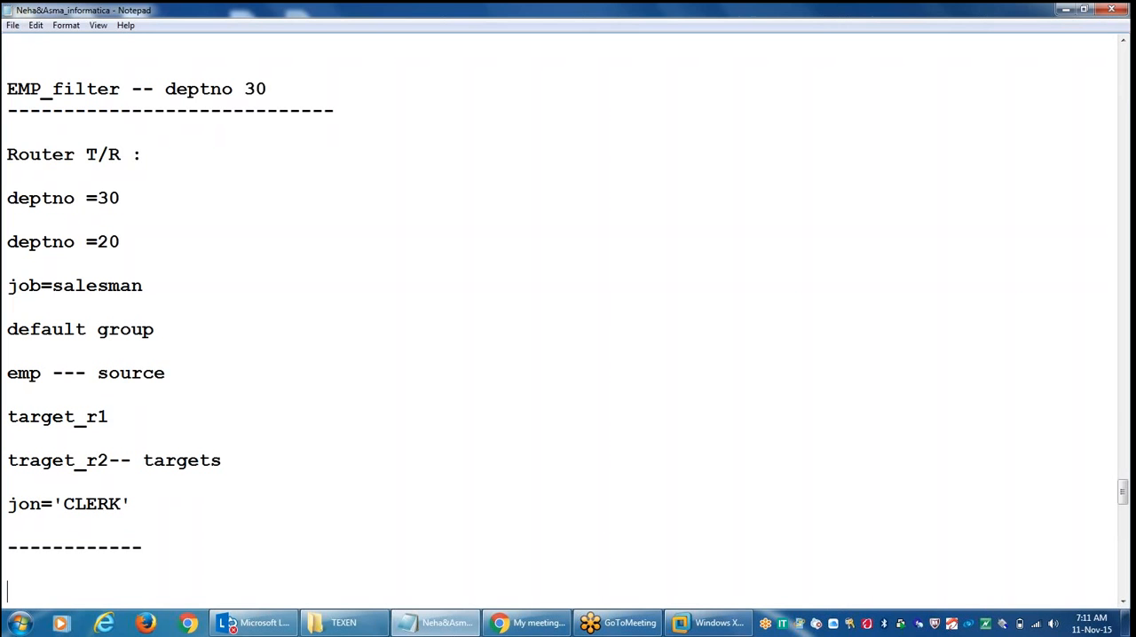
Step: Add a 'sorter t/r:' heading underlined with a dashed line to the notes
{"action": "type", "text": "sorter t/r"}
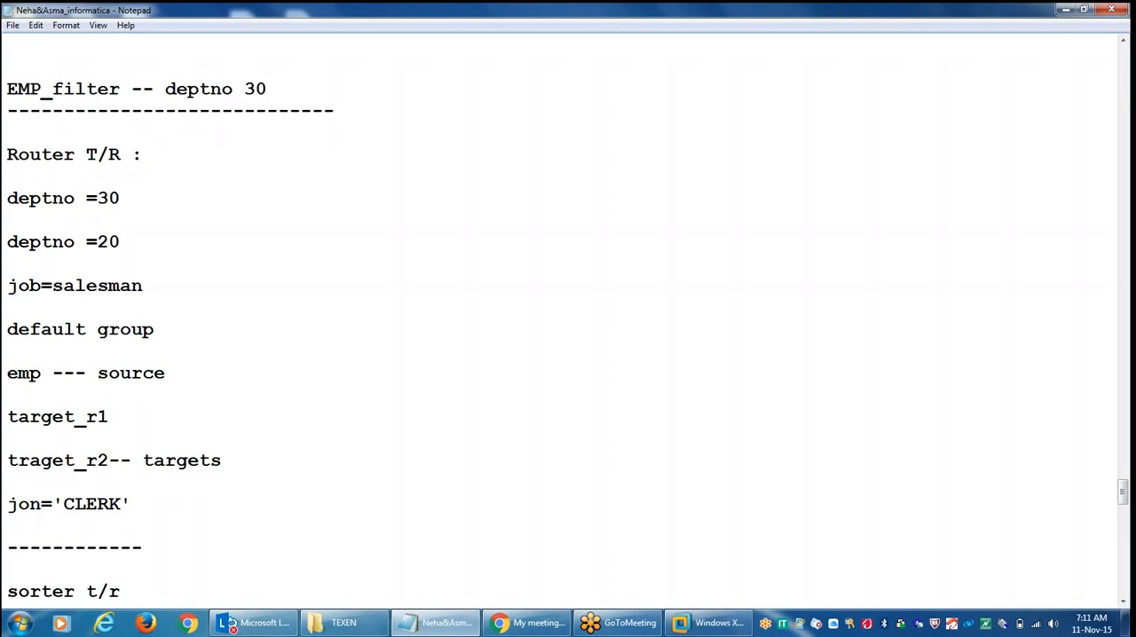
{"action": "type", "text": ":"}
{"action": "key", "text": "Return"}
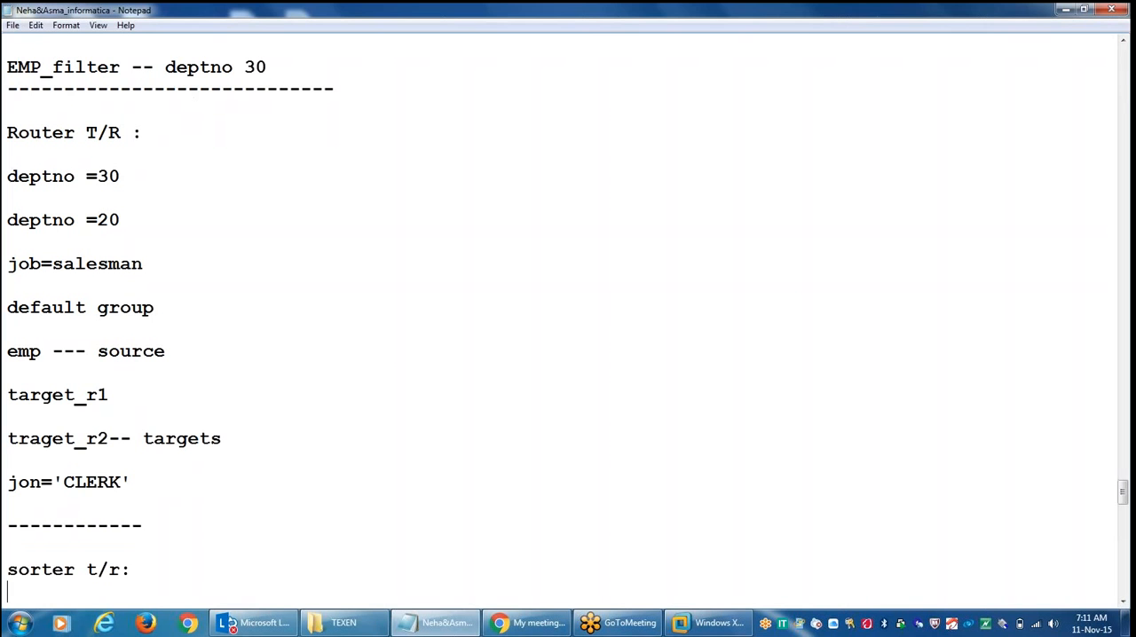
{"action": "type", "text": "----------"}
{"action": "key", "text": "Return"}
{"action": "key", "text": "Return"}
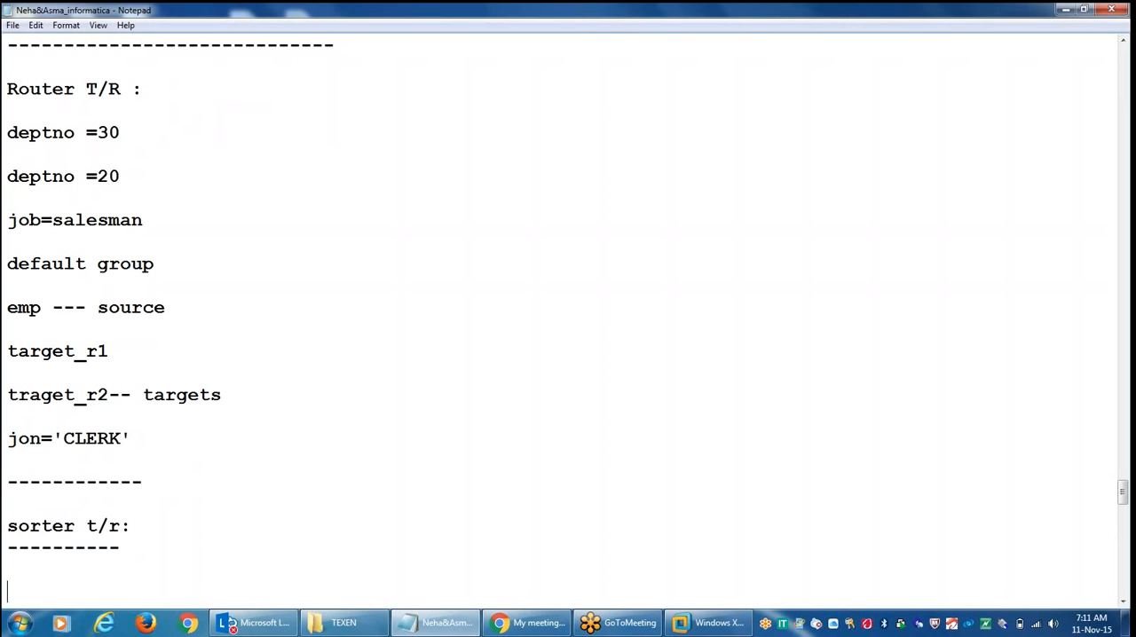
Step: Write the note 'column --- asc desc' under the sorter heading
{"action": "type", "text": "column"}
{"action": "type", "text": "---"}
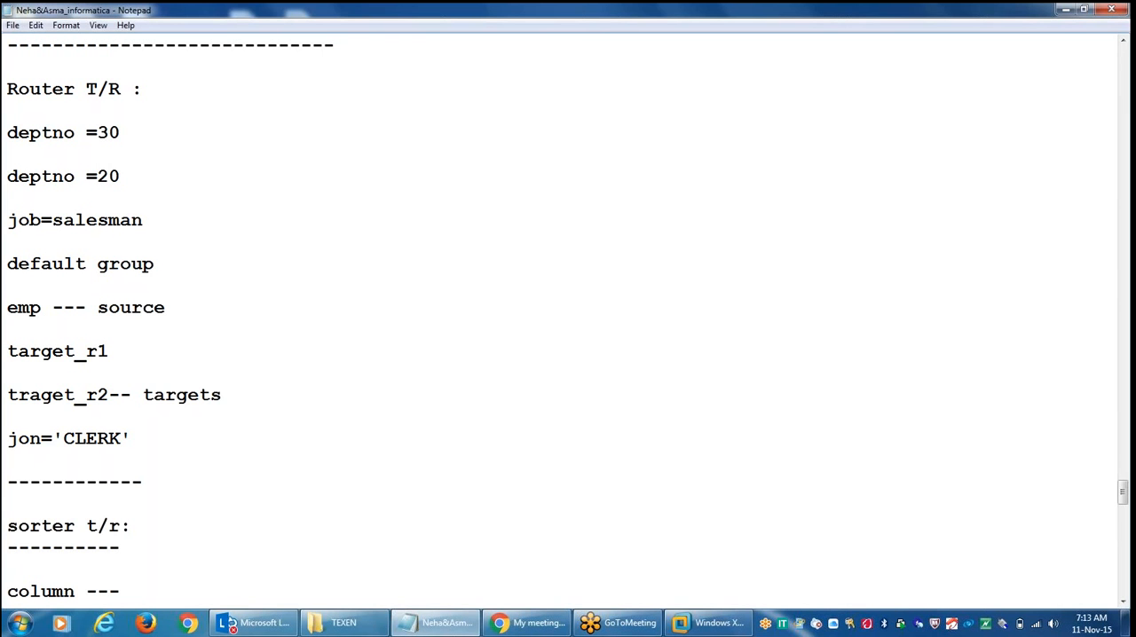
{"action": "type", "text": "asc desc"}
{"action": "key", "text": "Return"}
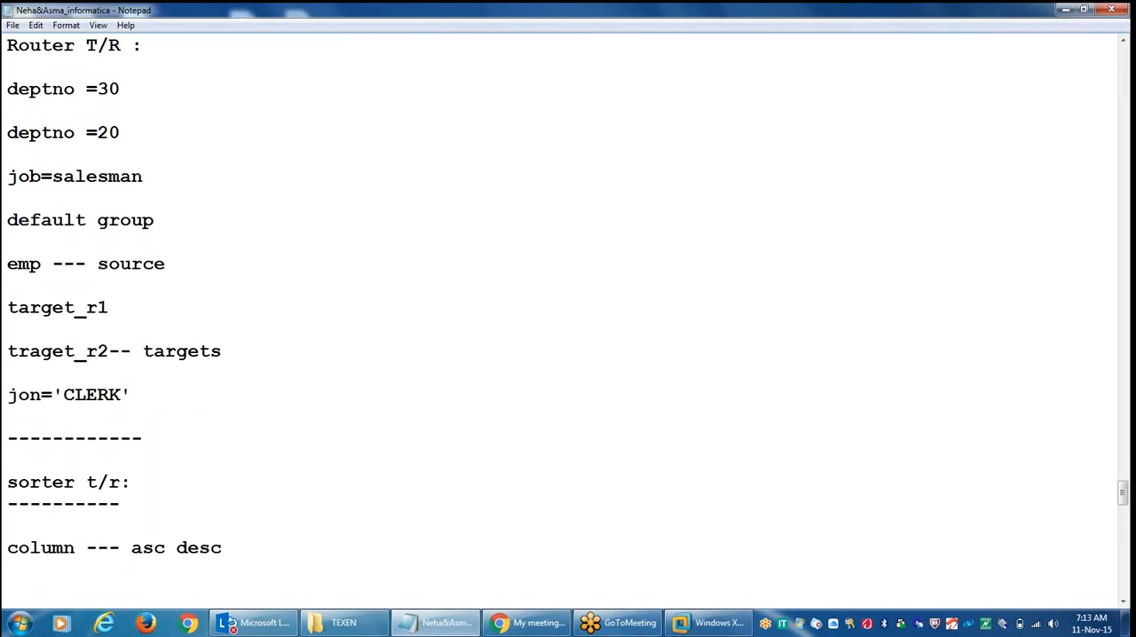
Step: Add the notes 'emp -' and 'emp_sorter_tARGET' for the sorter source and target
{"action": "type", "text": "emp -"}
{"action": "key", "text": "Return"}
{"action": "type", "text": "emp"}
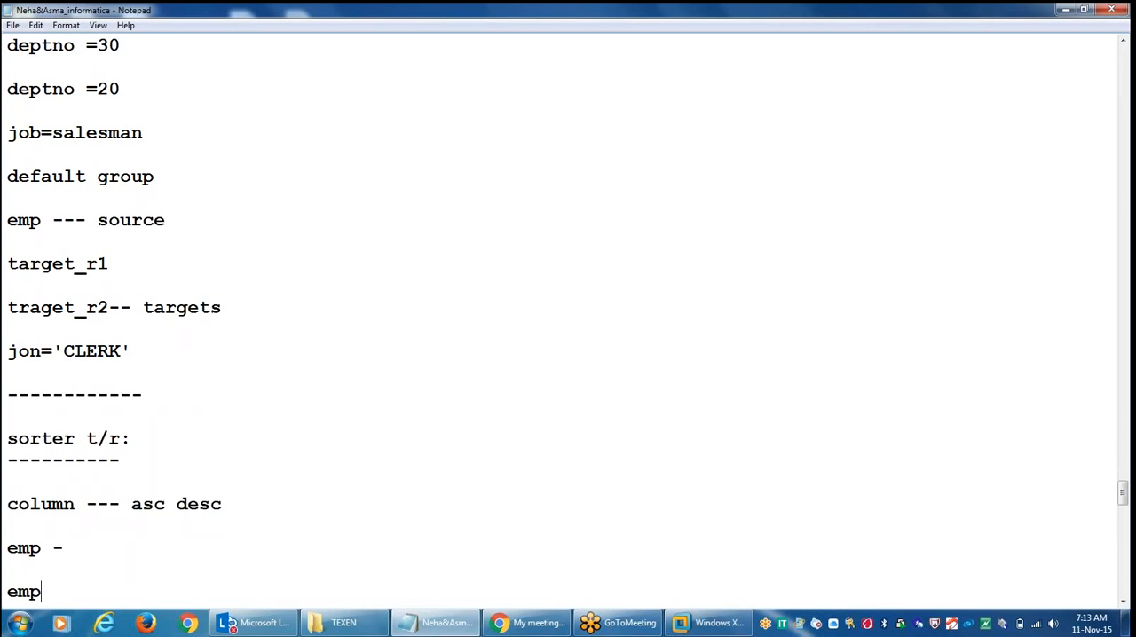
{"action": "type", "text": "_sorter_tr"}
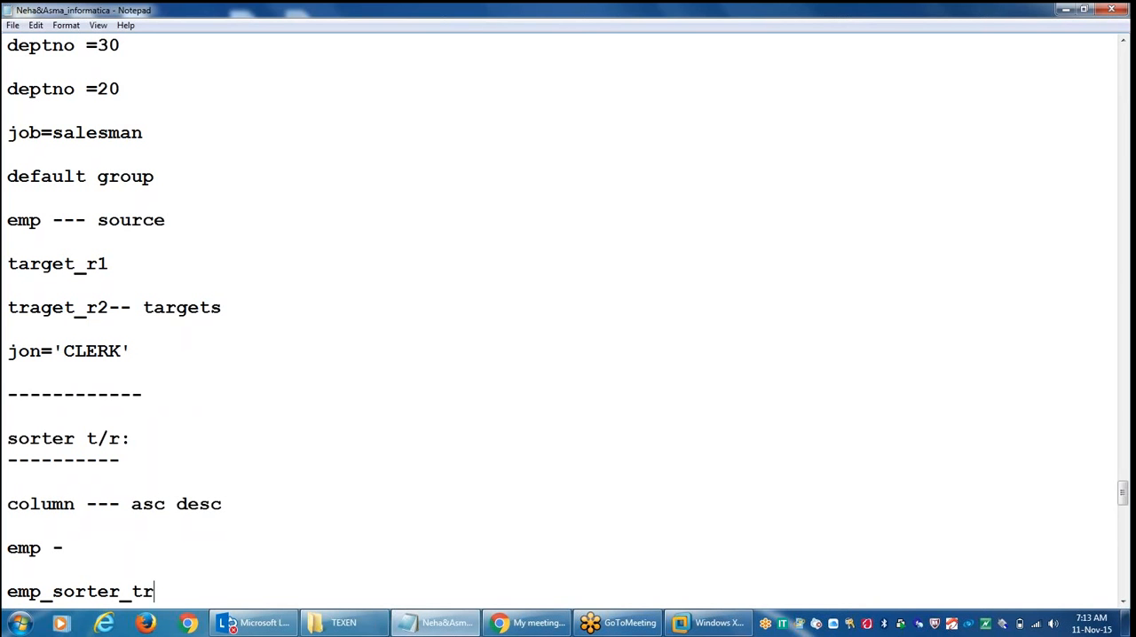
{"action": "key", "text": "BackSpace"}
{"action": "type", "text": "ARGET"}
{"action": "key", "text": "Return"}
{"action": "key", "text": "Return"}
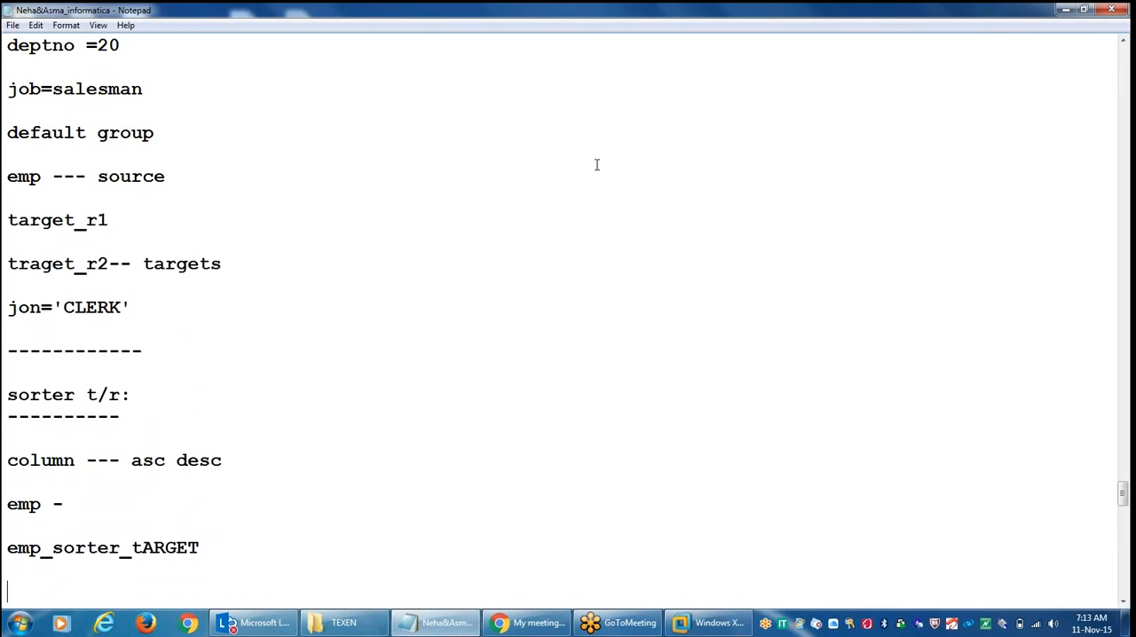
Step: In SQL*Plus, create an empty table emp_sorter_target as select * from emp where 1=2
{"action": "left_click", "coordinate": [715, 630]}
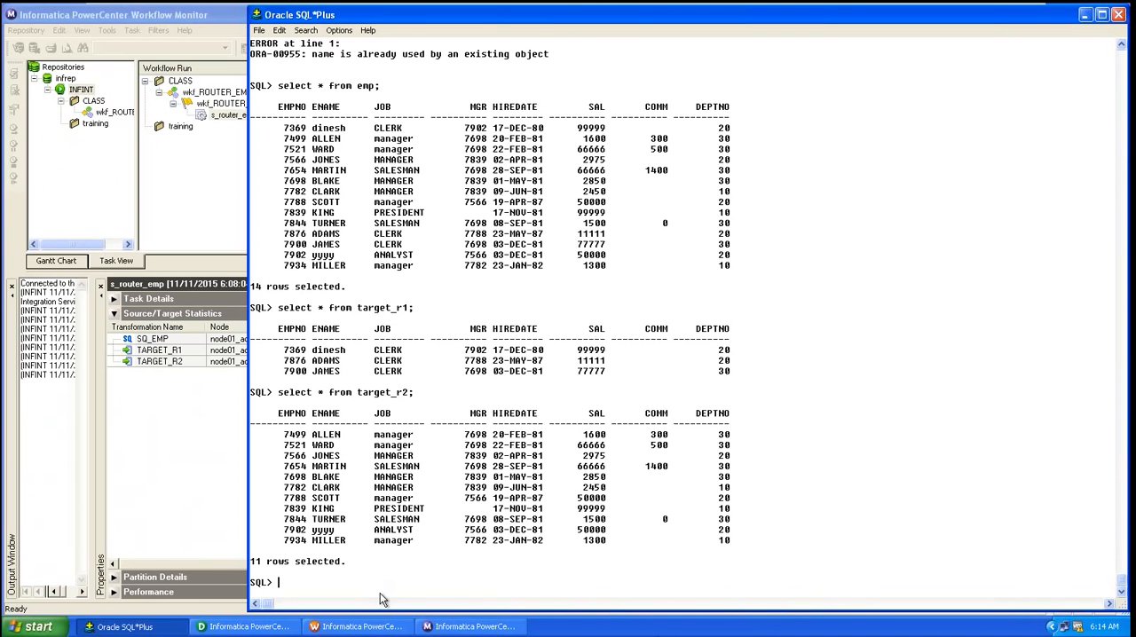
{"action": "type", "text": "create table emp_sorter_target"}
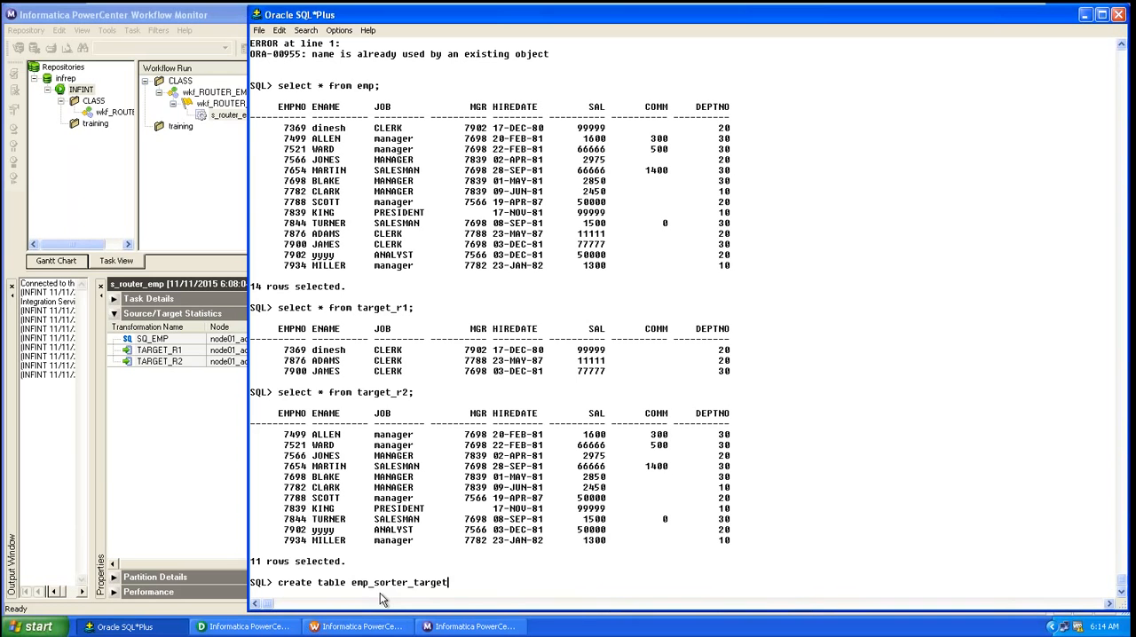
{"action": "type", "text": " as select * from emp where 1=2;"}
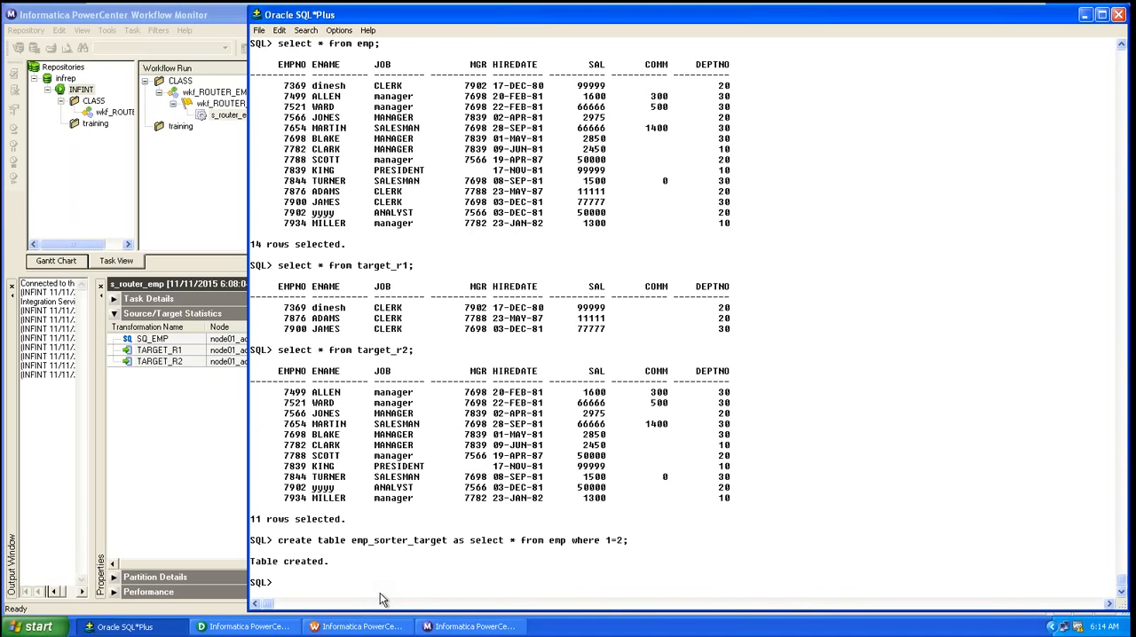
Step: In the Target Designer, import the EMP_SORTER_TARGET table from the SCOTT database connection and save the repository
{"action": "left_click", "coordinate": [279, 628]}
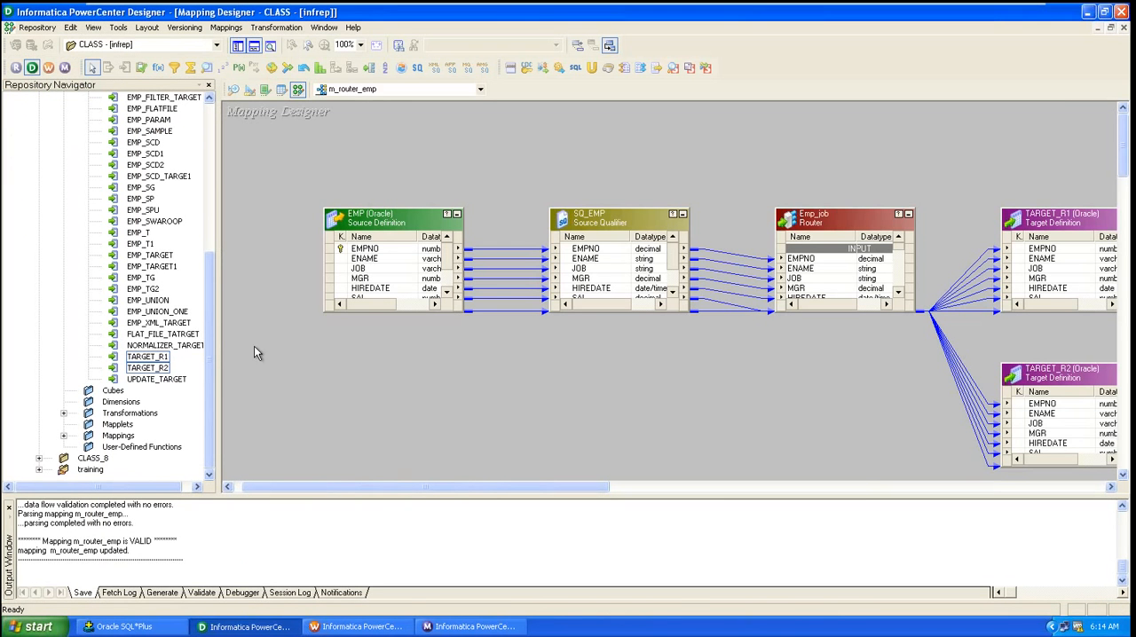
{"action": "left_click", "coordinate": [249, 93]}
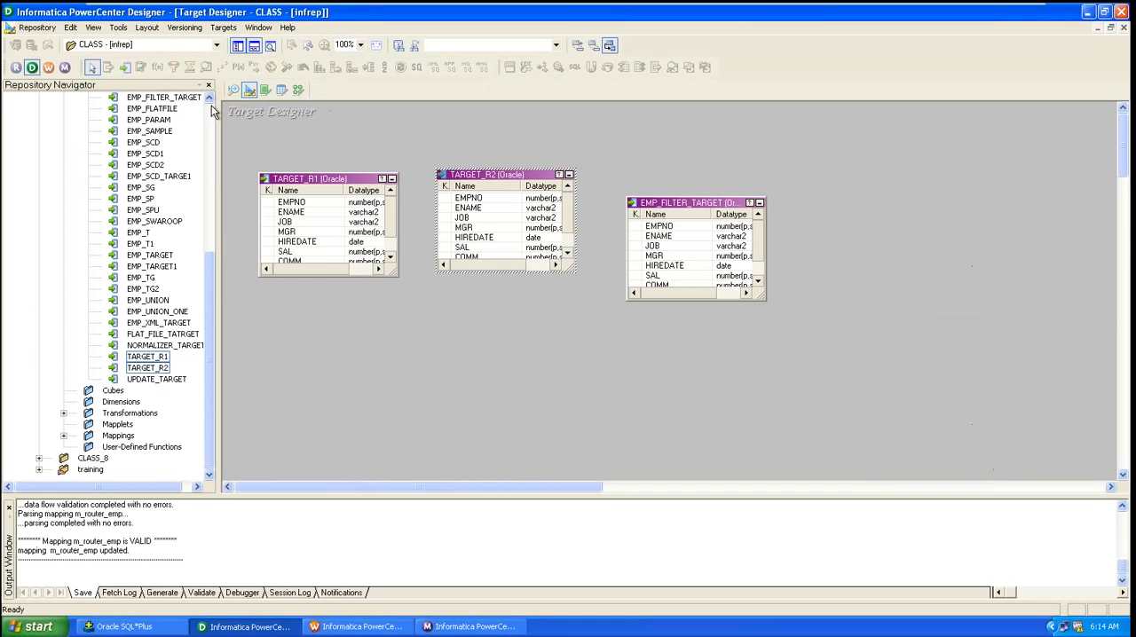
{"action": "left_click", "coordinate": [223, 27]}
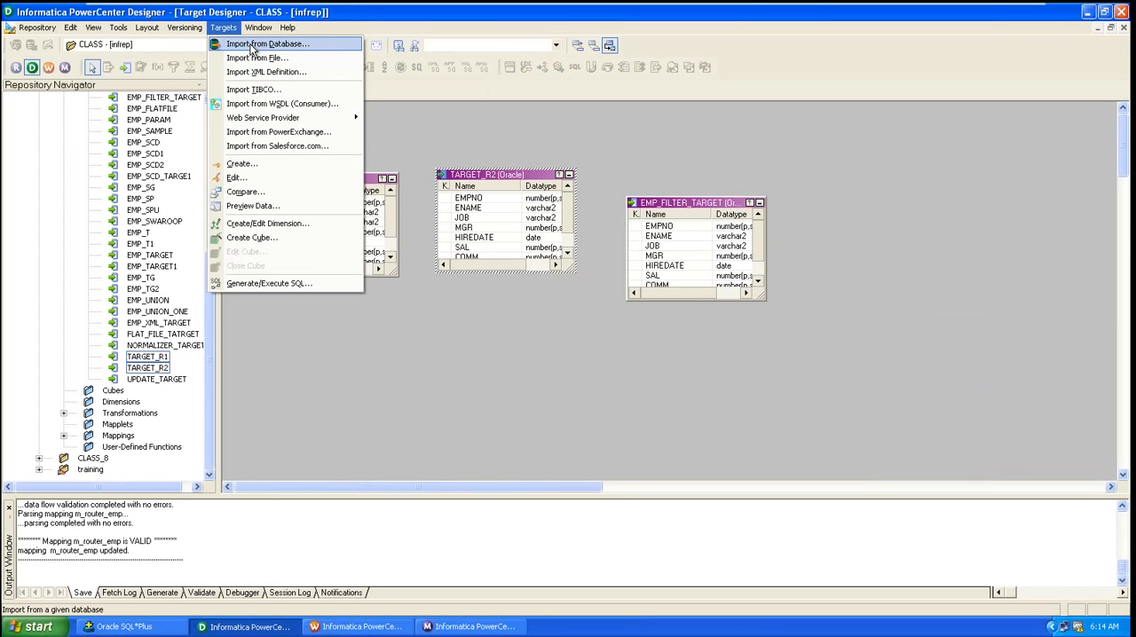
{"action": "left_click", "coordinate": [252, 47]}
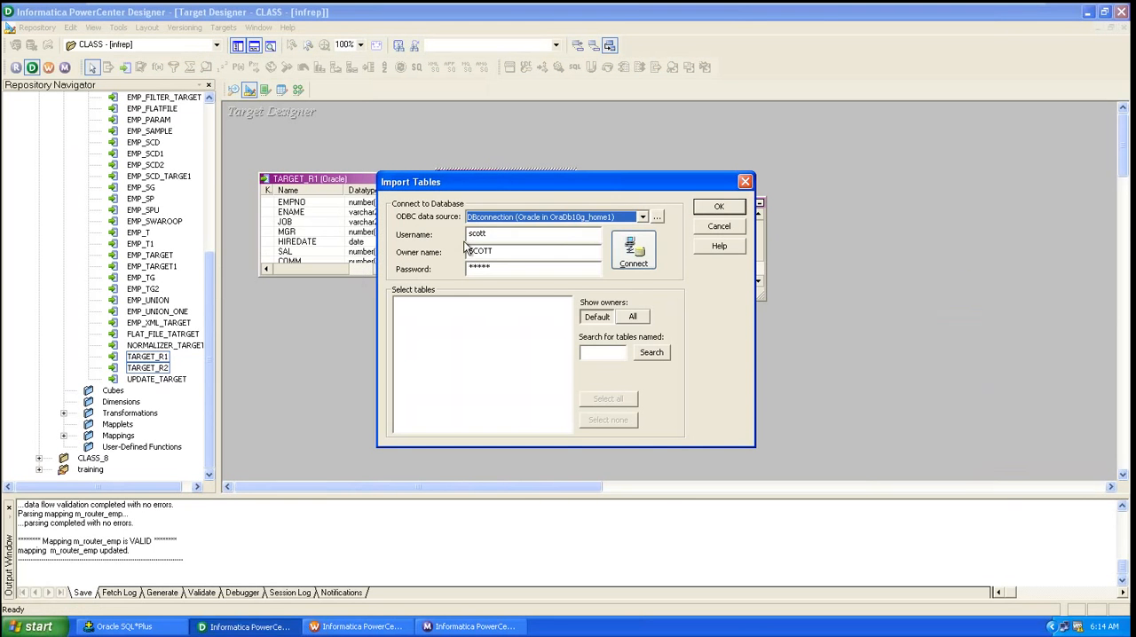
{"action": "left_click", "coordinate": [634, 251]}
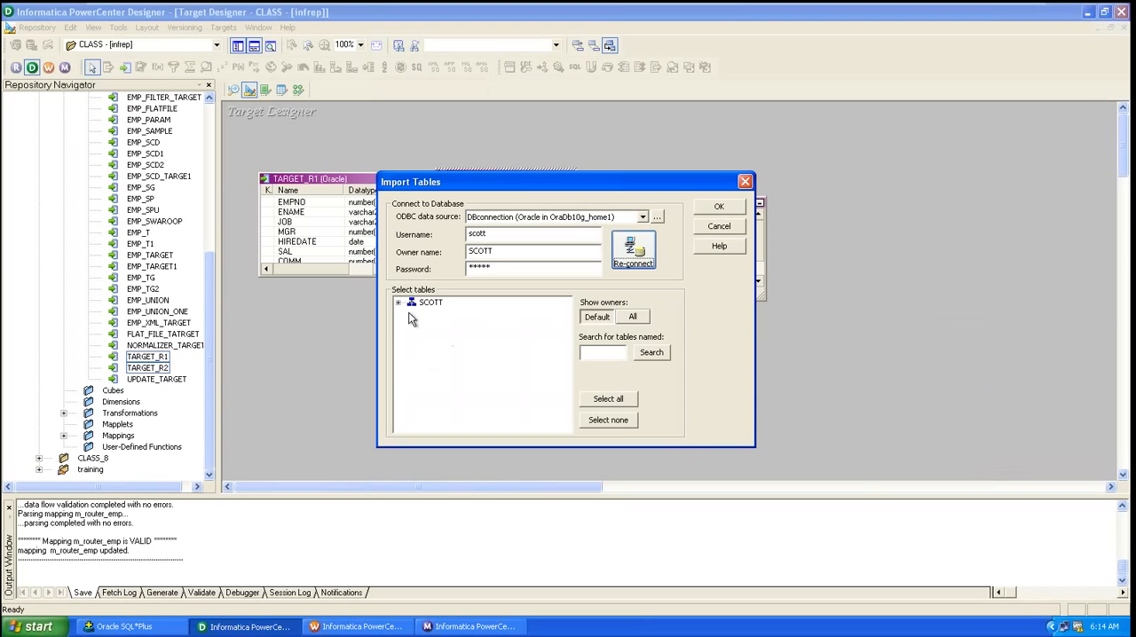
{"action": "left_click", "coordinate": [399, 304]}
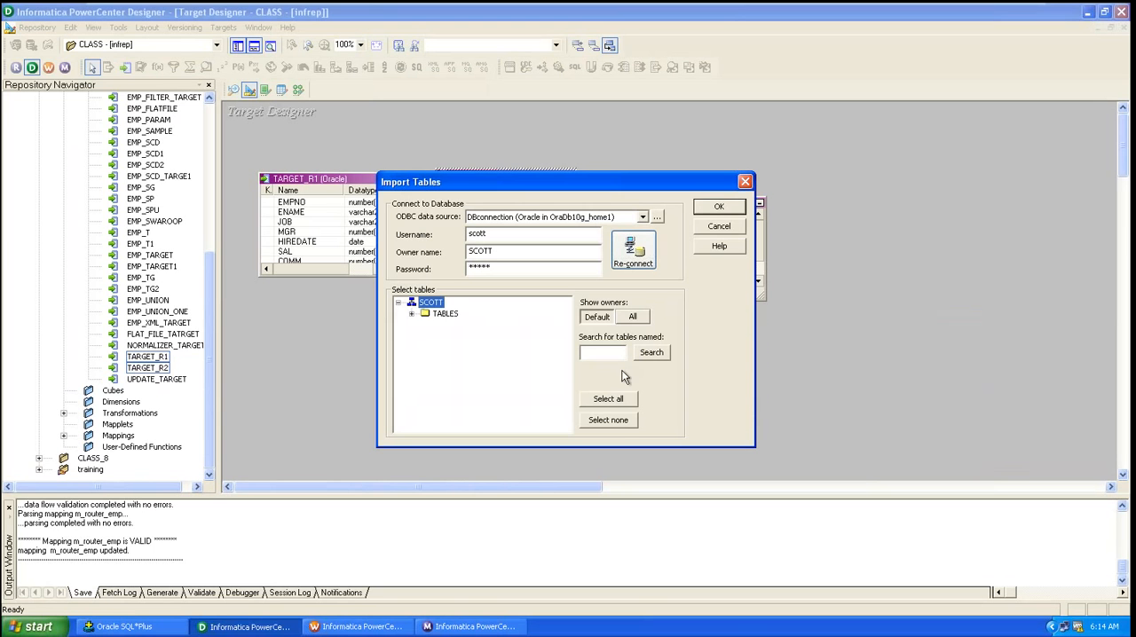
{"action": "left_click", "coordinate": [412, 315]}
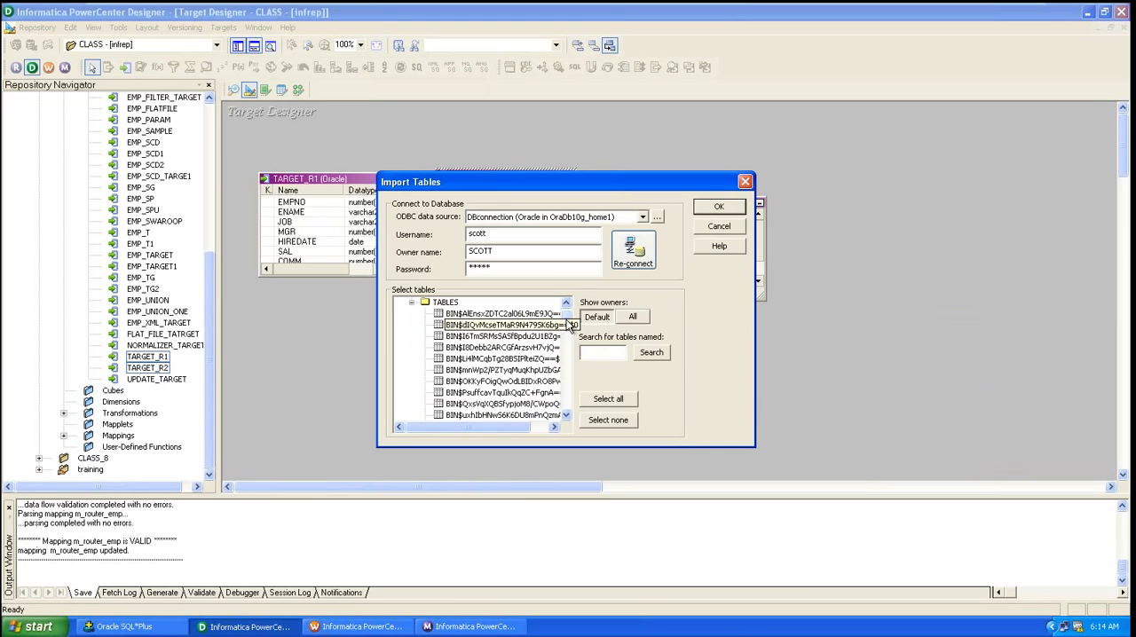
{"action": "left_click_drag", "start_coordinate": [568, 317], "coordinate": [562, 382]}
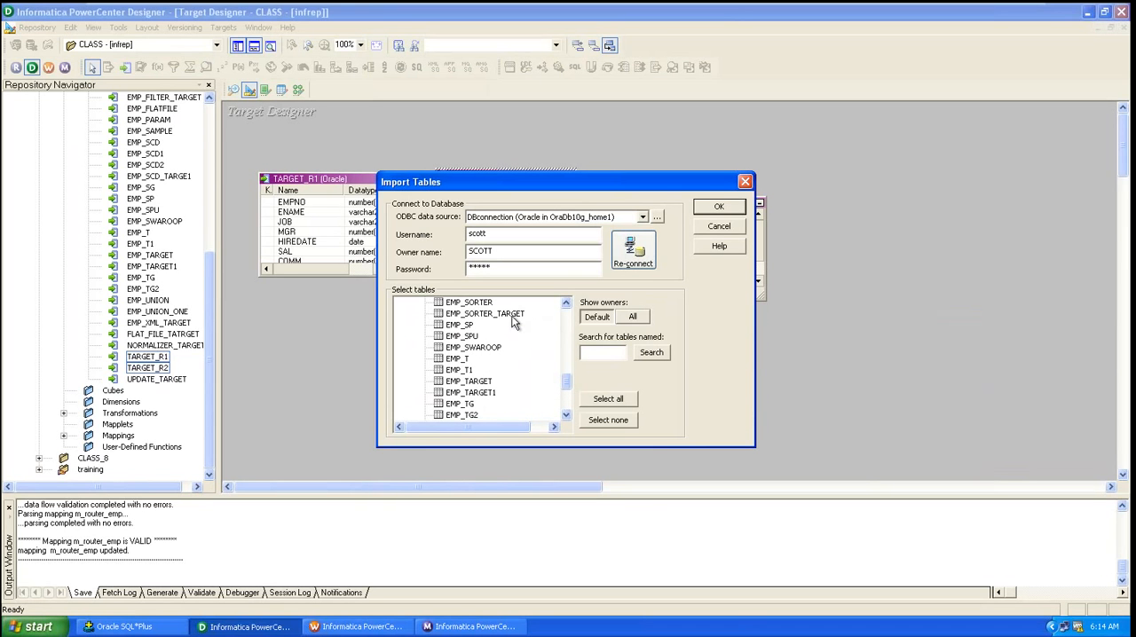
{"action": "left_click", "coordinate": [512, 316]}
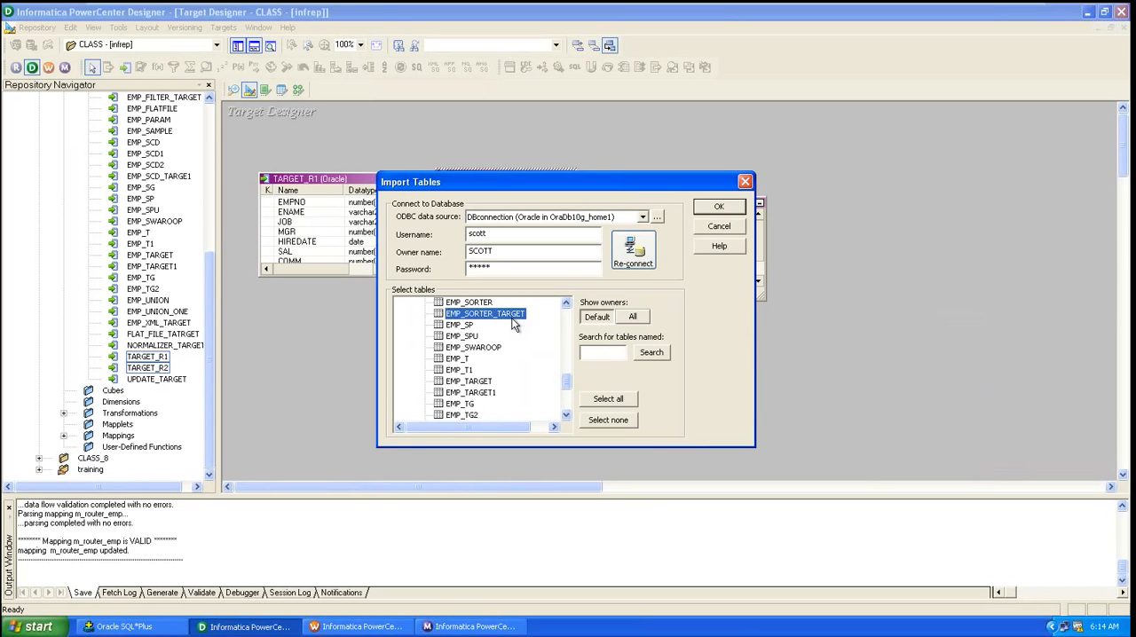
{"action": "left_click", "coordinate": [719, 209]}
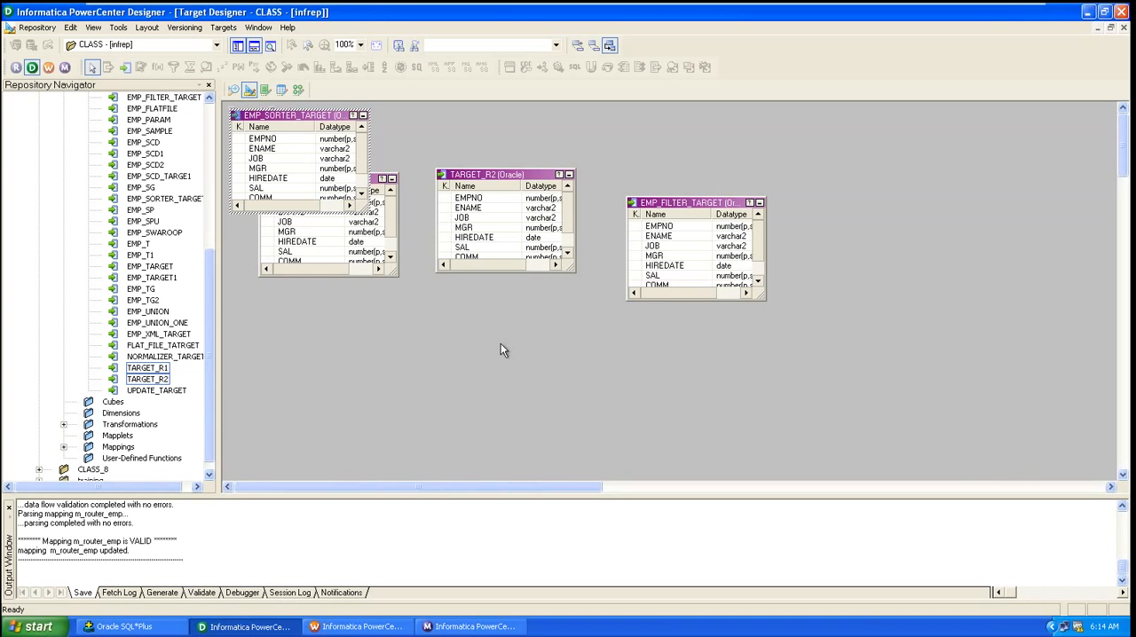
{"action": "key", "text": "ctrl+s"}
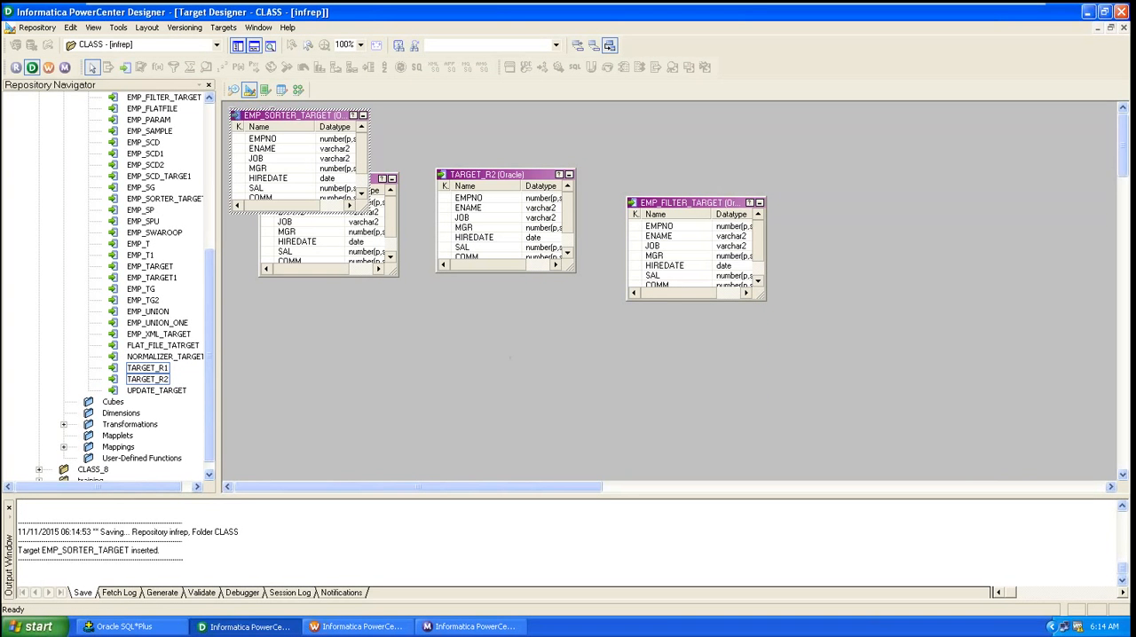
Step: Clear all target definitions from the Target Designer workspace
{"action": "right_click", "coordinate": [422, 303]}
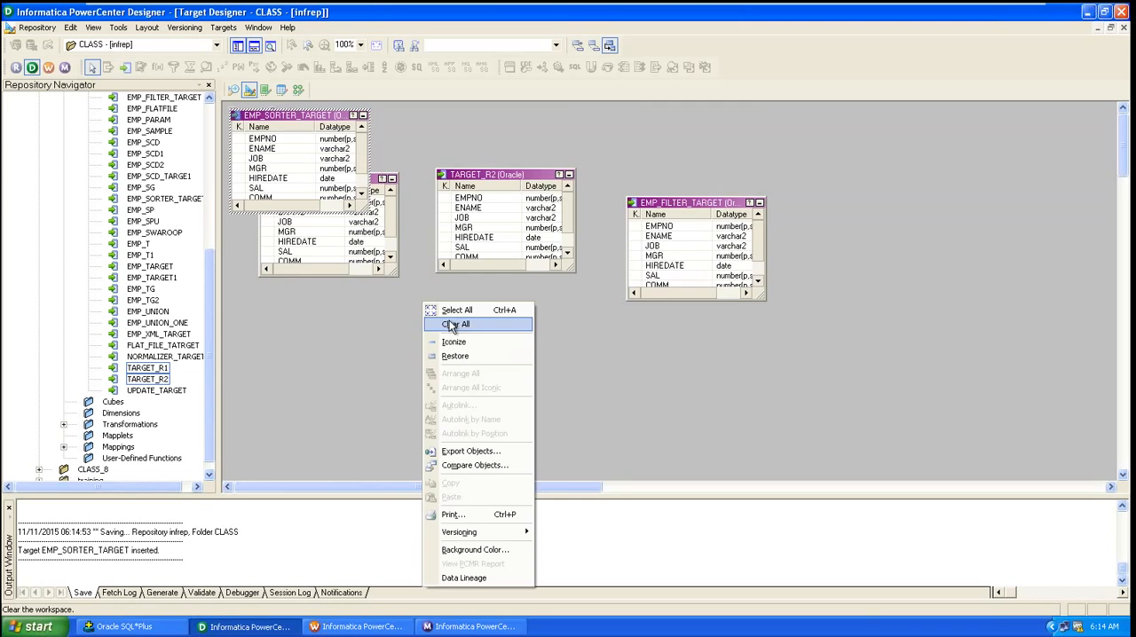
{"action": "left_click", "coordinate": [449, 324]}
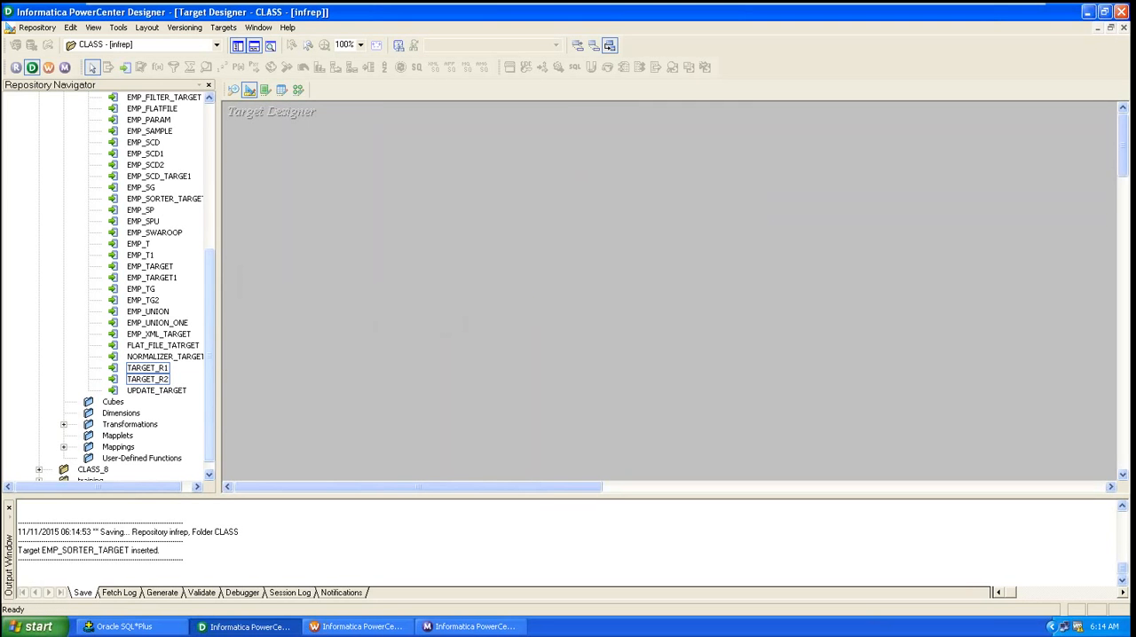
{"action": "scroll", "coordinate": [204, 250], "scroll_direction": "up", "scroll_amount": 5}
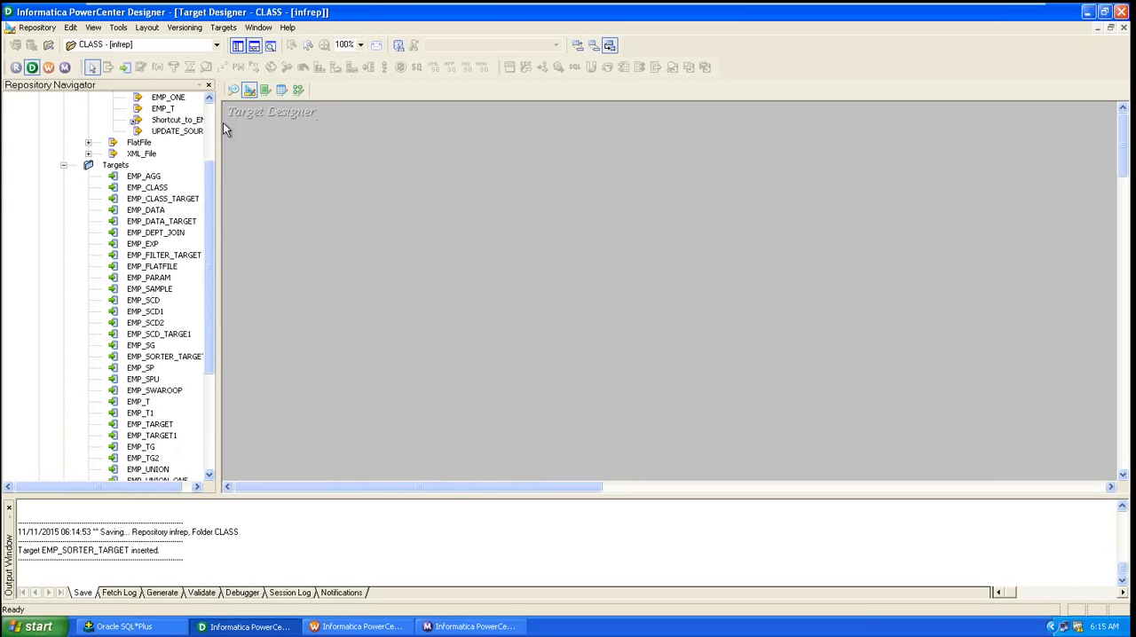
Step: Switch to the Mapping Designer and close the m_router_emp mapping
{"action": "left_click", "coordinate": [299, 91]}
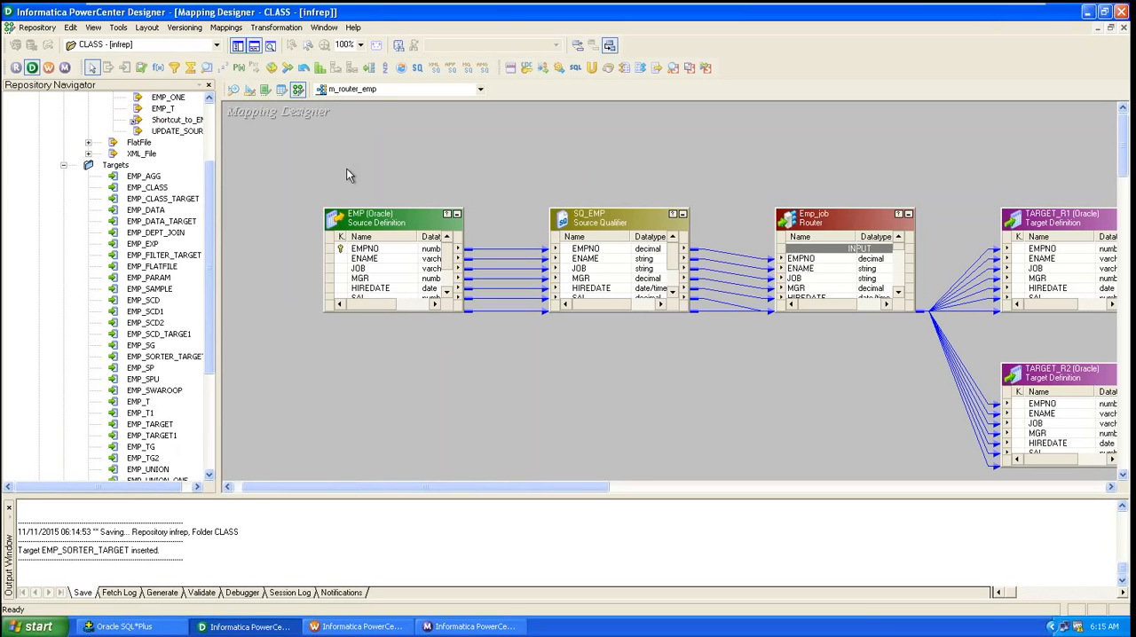
{"action": "left_click", "coordinate": [227, 27]}
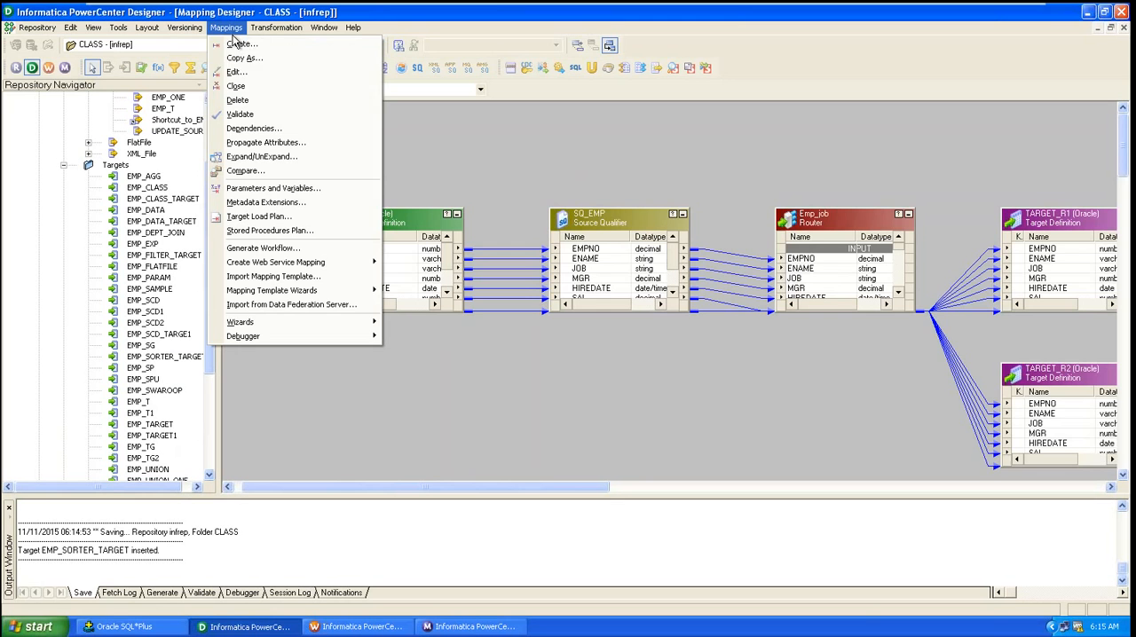
{"action": "left_click", "coordinate": [262, 85]}
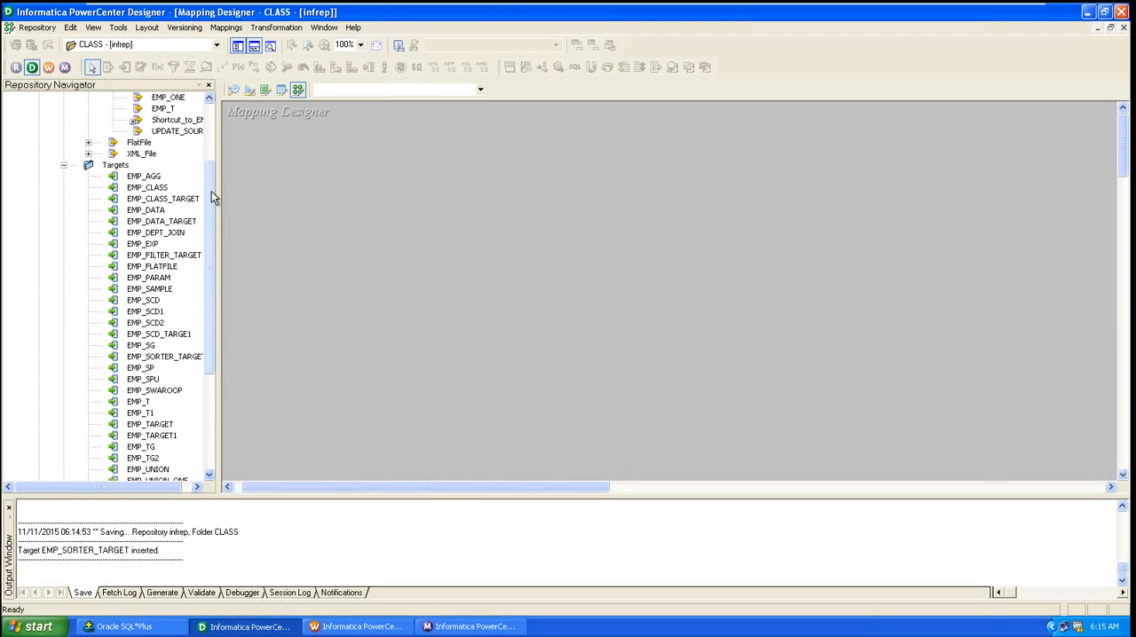
Step: Create a new mapping named m_emp_sorter
{"action": "left_click_drag", "start_coordinate": [211, 191], "coordinate": [310, 215]}
{"action": "left_click", "coordinate": [159, 154]}
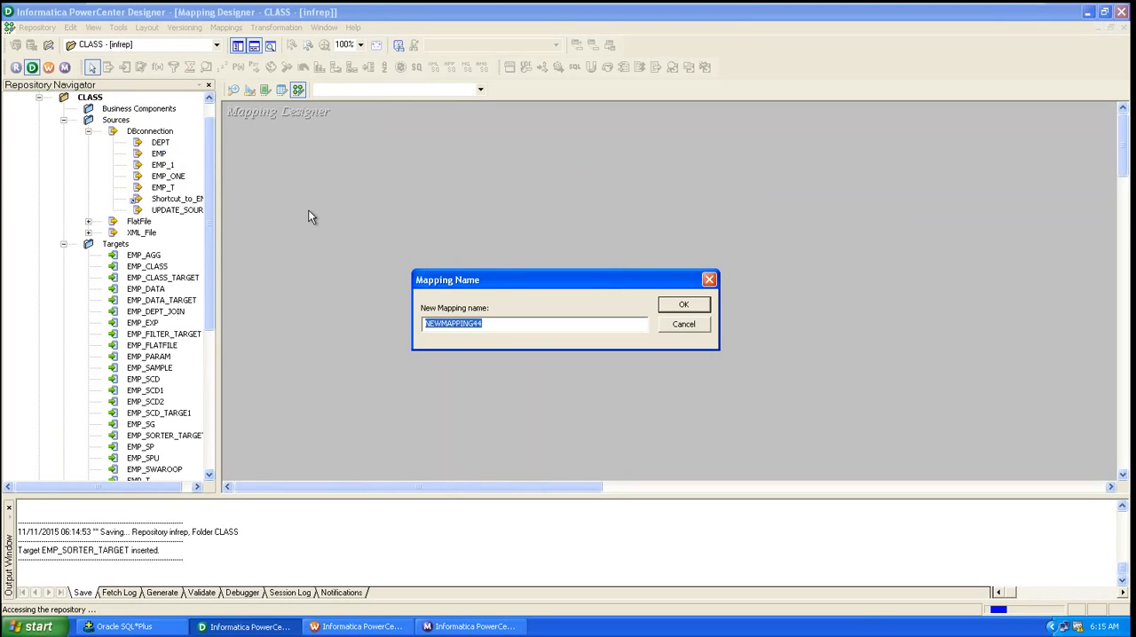
{"action": "type", "text": "m"}
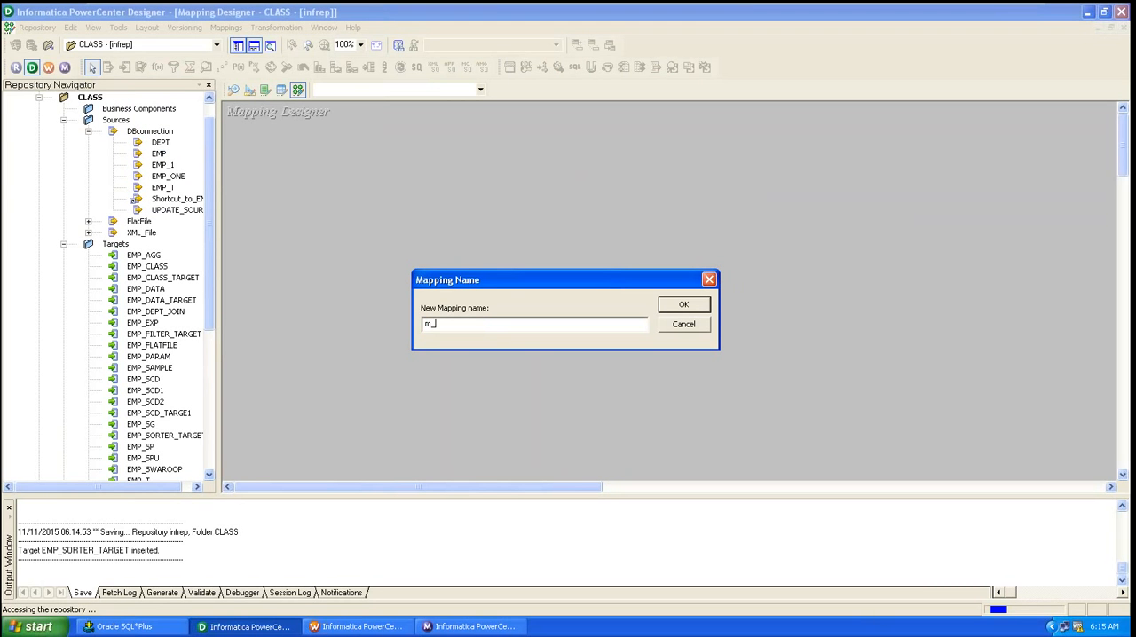
{"action": "type", "text": "_emp_sorter"}
{"action": "left_click", "coordinate": [681, 307]}
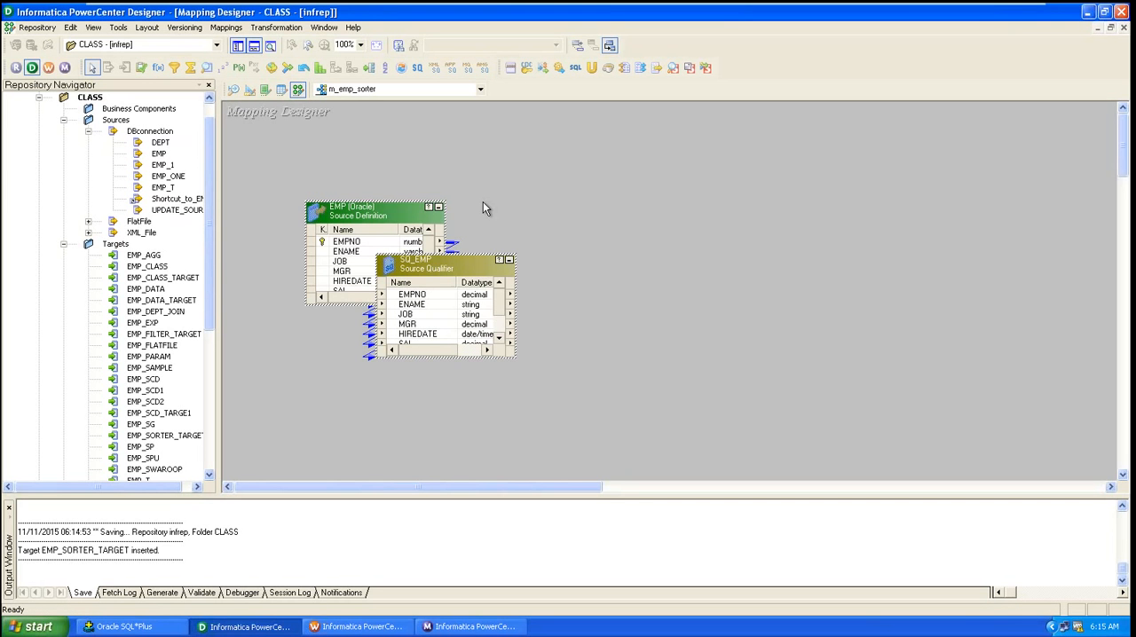
Step: Move the SQ_EMP source qualifier to sit beside the EMP source definition
{"action": "left_click_drag", "start_coordinate": [433, 262], "coordinate": [520, 219]}
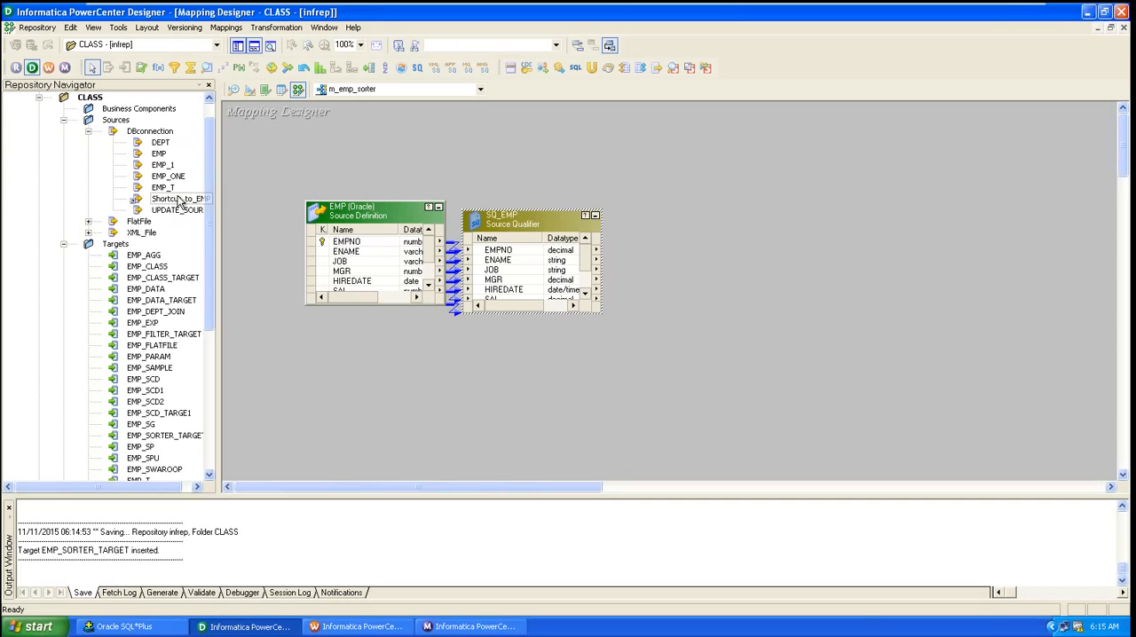
{"action": "left_click_drag", "start_coordinate": [208, 196], "coordinate": [222, 284]}
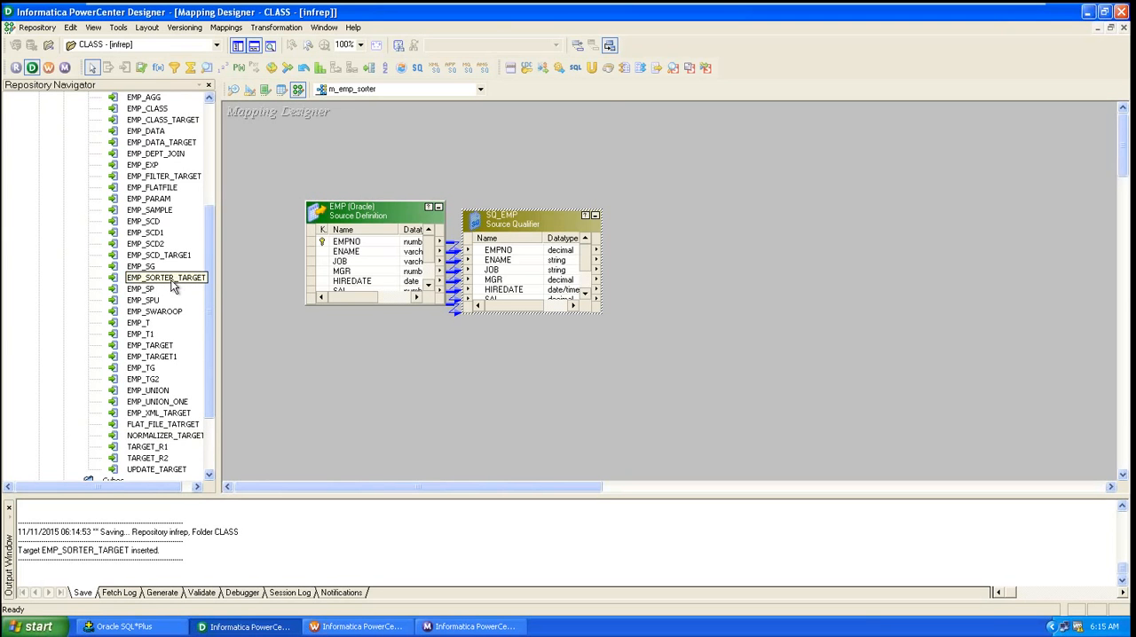
Step: Add the EMP_SORTER_TARGET target definition to the mapping, placed on the far side of the workspace
{"action": "left_click_drag", "start_coordinate": [173, 286], "coordinate": [946, 197]}
{"action": "left_click", "coordinate": [946, 197]}
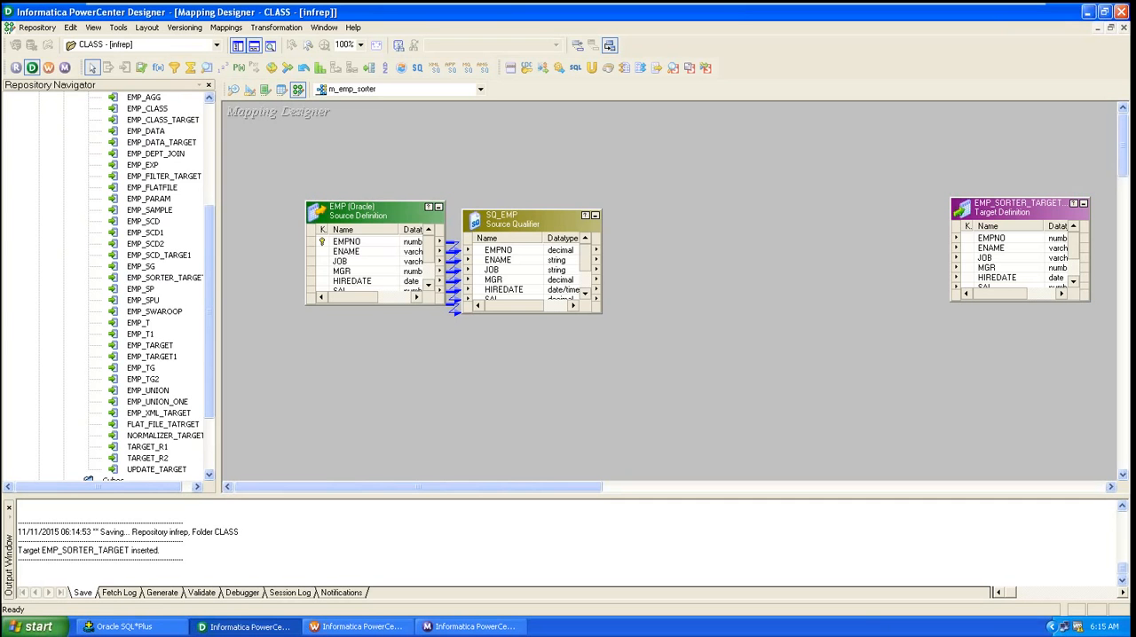
Step: Create a Sorter transformation named emp_sorter_sal in the mapping
{"action": "left_click", "coordinate": [276, 27]}
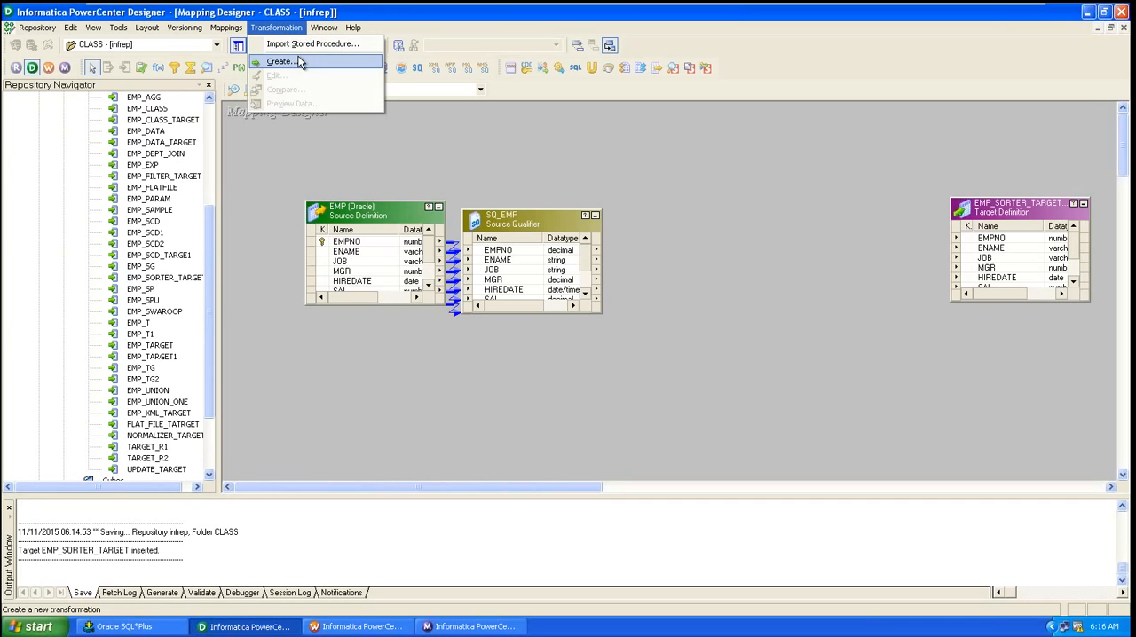
{"action": "left_click", "coordinate": [299, 62]}
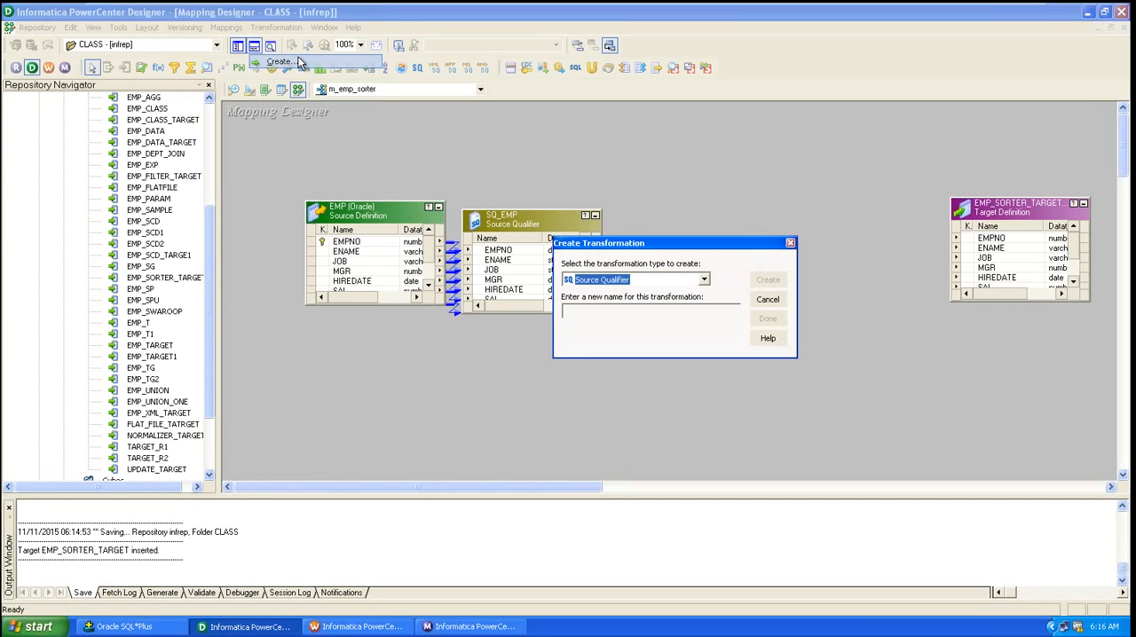
{"action": "left_click", "coordinate": [667, 281]}
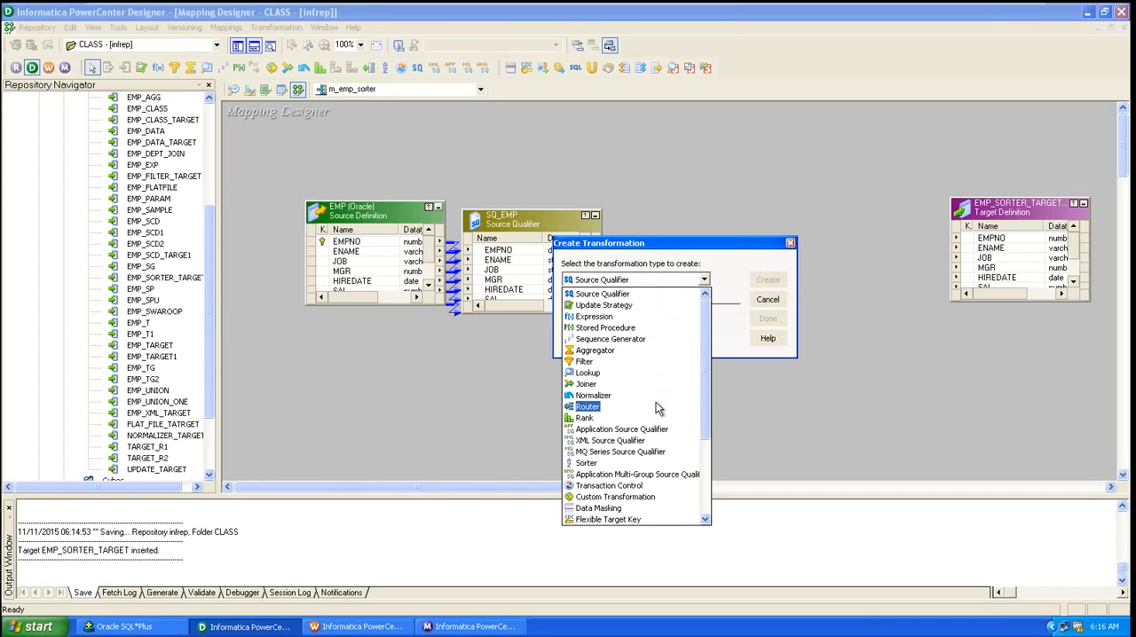
{"action": "left_click", "coordinate": [649, 463]}
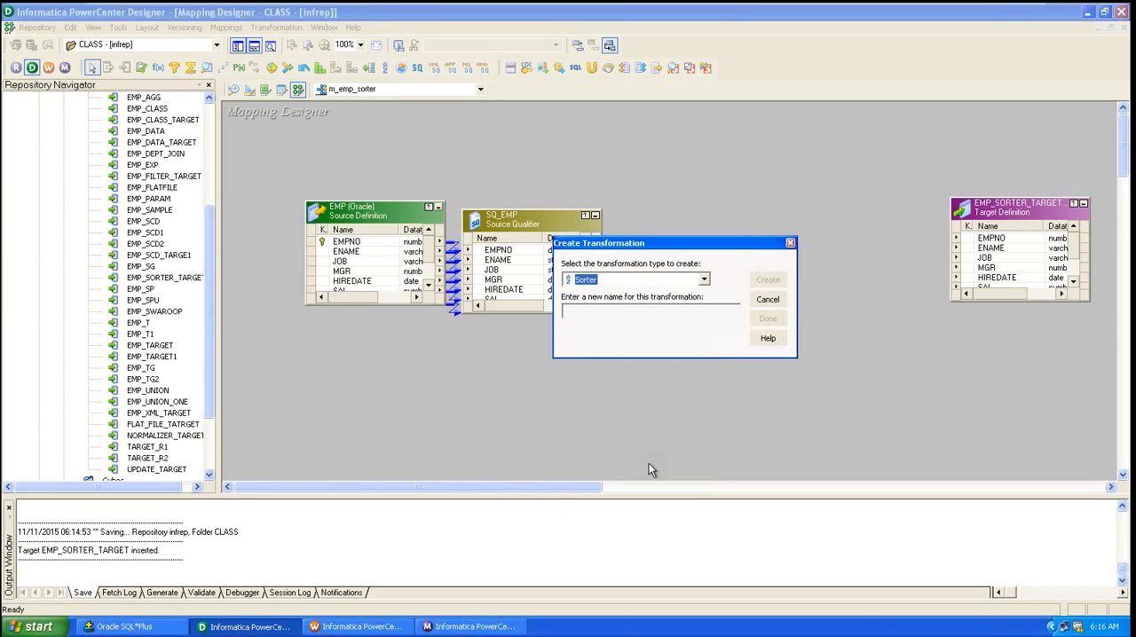
{"action": "left_click", "coordinate": [615, 315]}
{"action": "type", "text": "emp_sorter_s"}
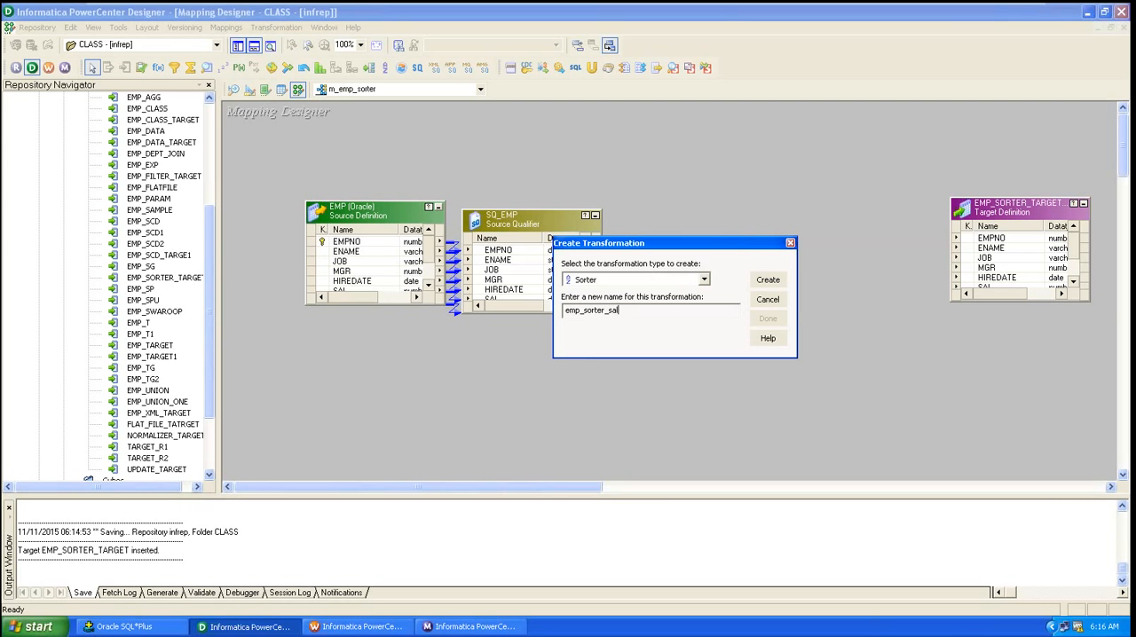
{"action": "type", "text": "al"}
{"action": "left_click", "coordinate": [769, 282]}
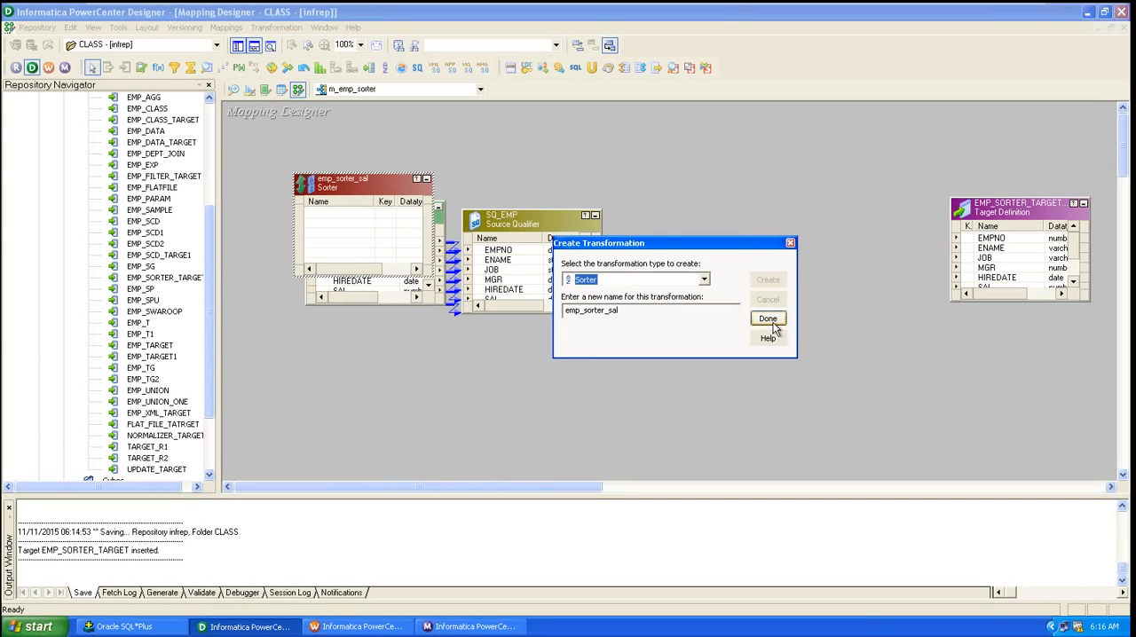
{"action": "left_click", "coordinate": [768, 321]}
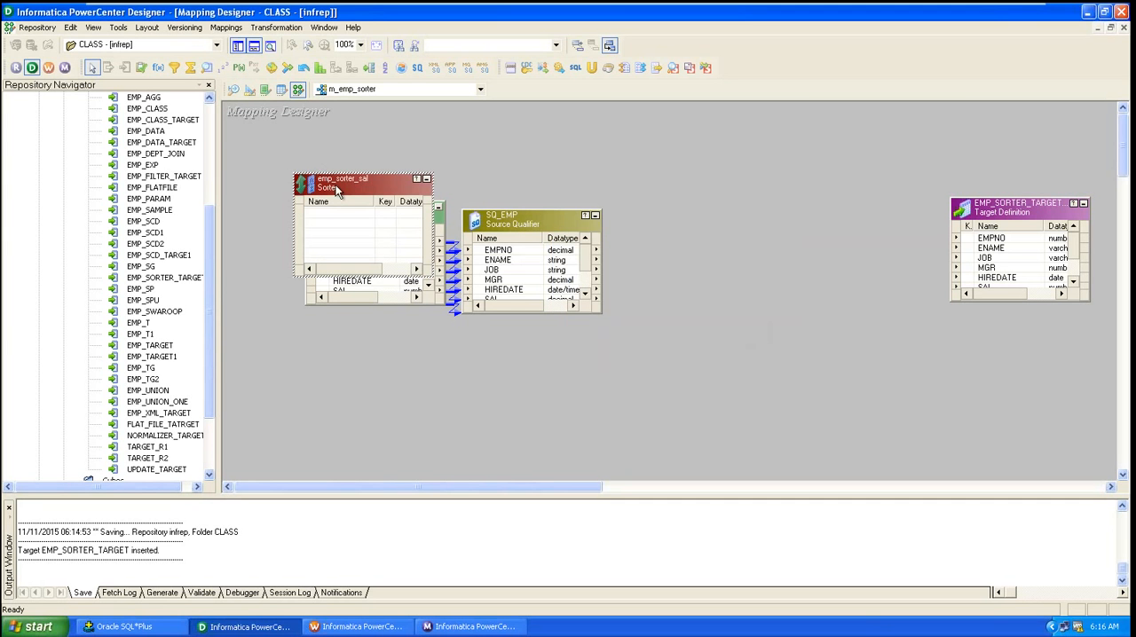
Step: Move emp_sorter_sal between SQ_EMP and the target, and link all SQ_EMP ports into the Sorter
{"action": "left_click_drag", "start_coordinate": [335, 190], "coordinate": [716, 223]}
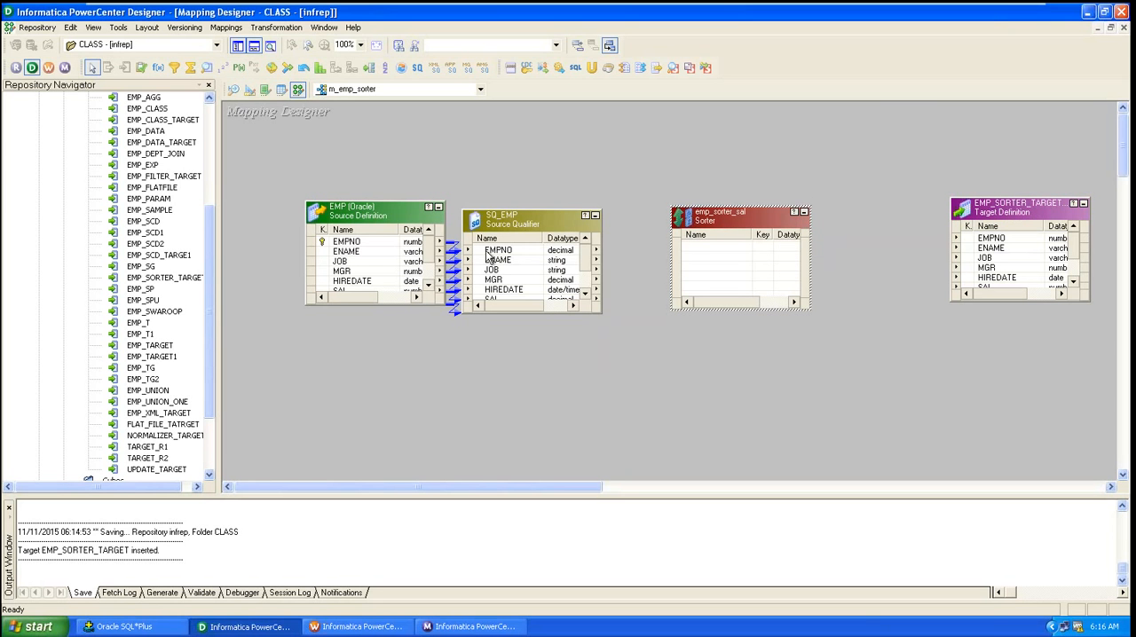
{"action": "right_click", "coordinate": [489, 257]}
{"action": "left_click", "coordinate": [491, 259]}
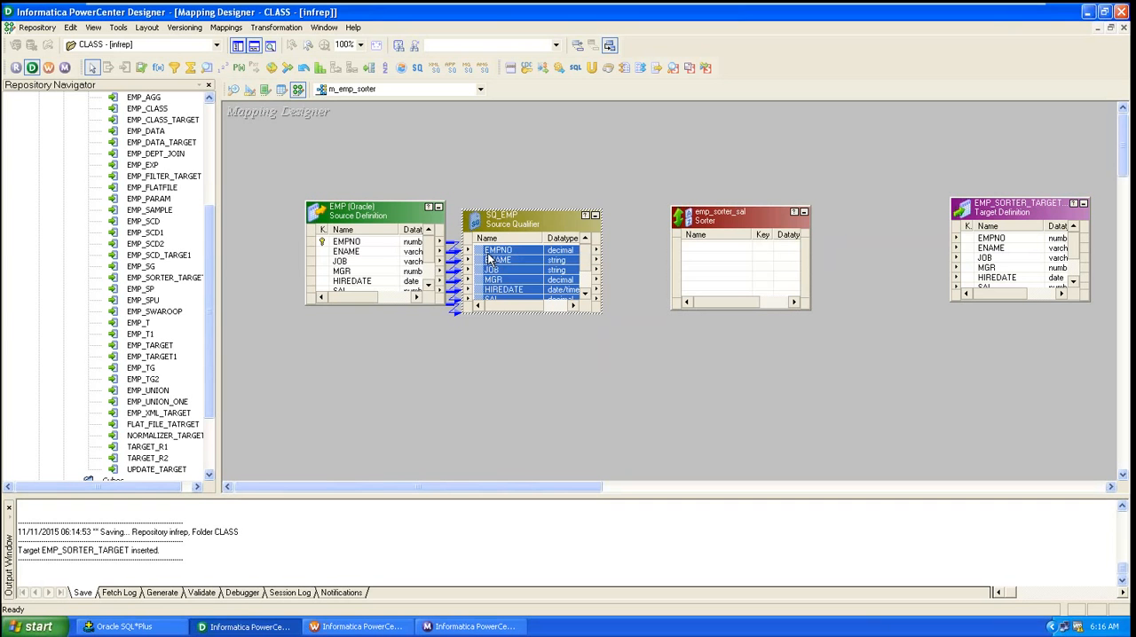
{"action": "left_click_drag", "start_coordinate": [486, 256], "coordinate": [708, 255]}
Step: Link all emp_sorter_sal ports to the matching columns of EMP_SORTER_TARGET
{"action": "left_click", "coordinate": [708, 248]}
{"action": "right_click", "coordinate": [709, 248]}
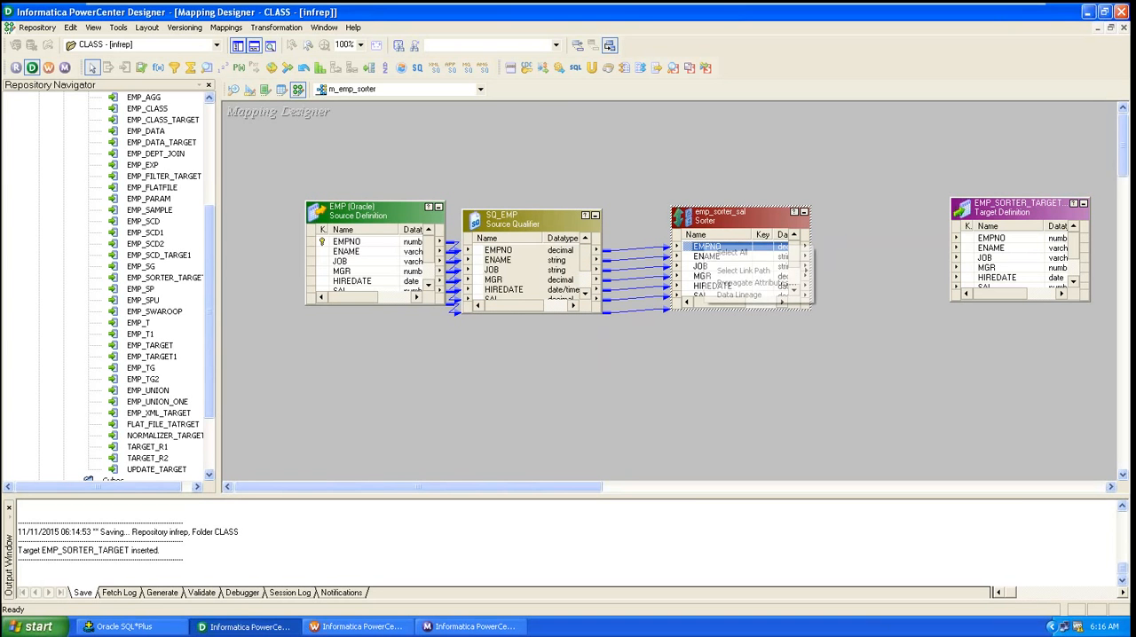
{"action": "left_click", "coordinate": [731, 253]}
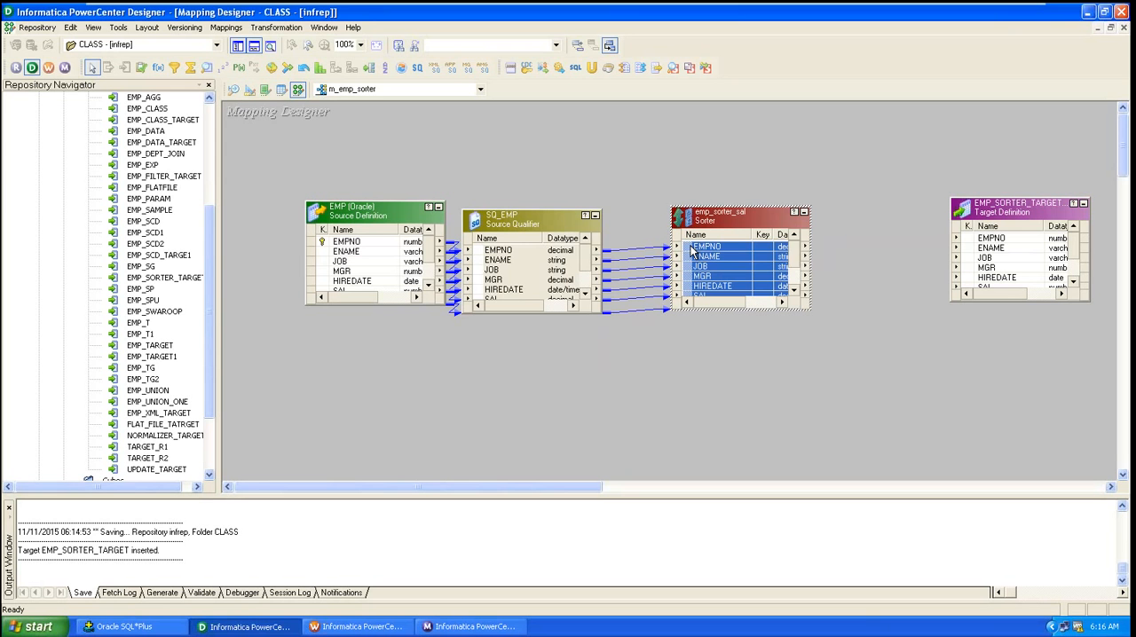
{"action": "left_click_drag", "start_coordinate": [698, 253], "coordinate": [991, 243]}
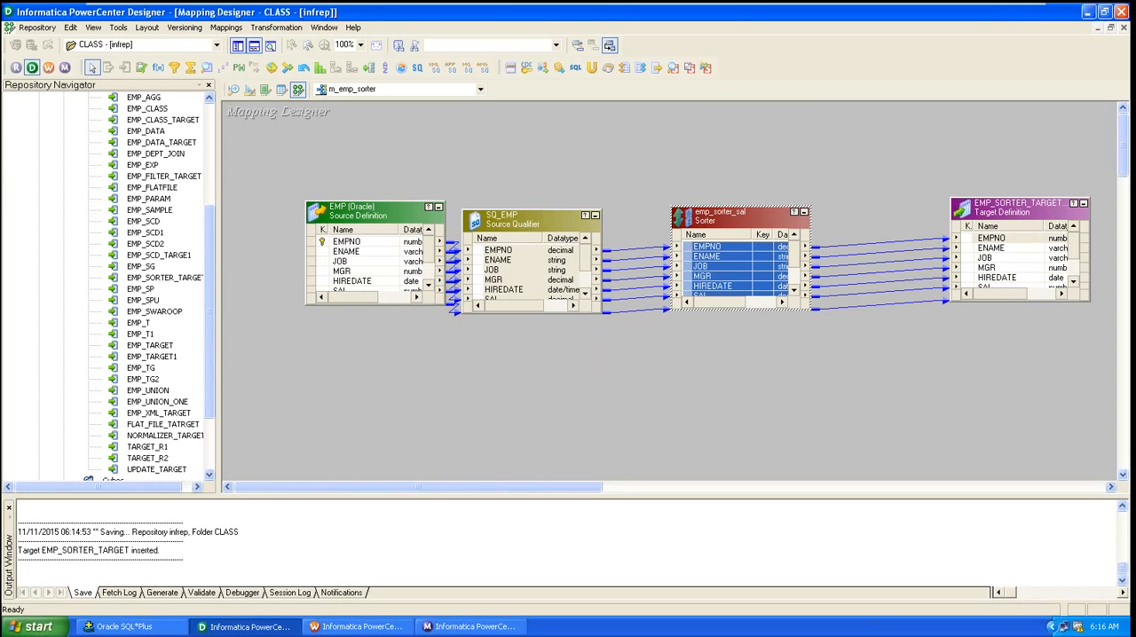
{"action": "left_click", "coordinate": [899, 388]}
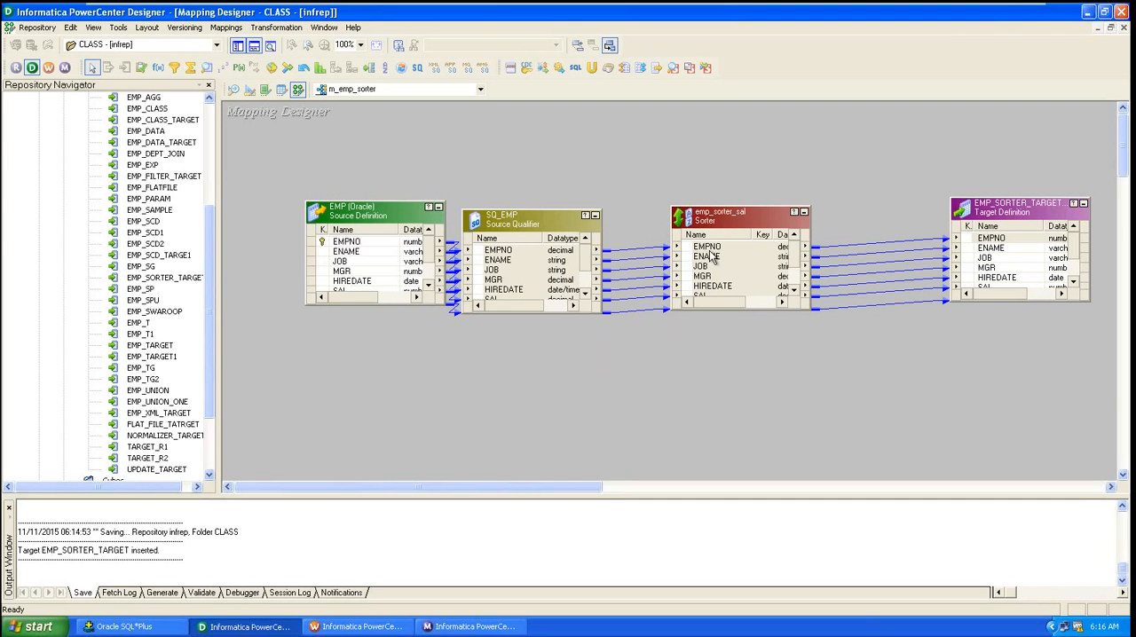
Step: Make SAL the Ascending sort key in emp_sorter_sal's ports, then save the mapping
{"action": "double_click", "coordinate": [730, 208]}
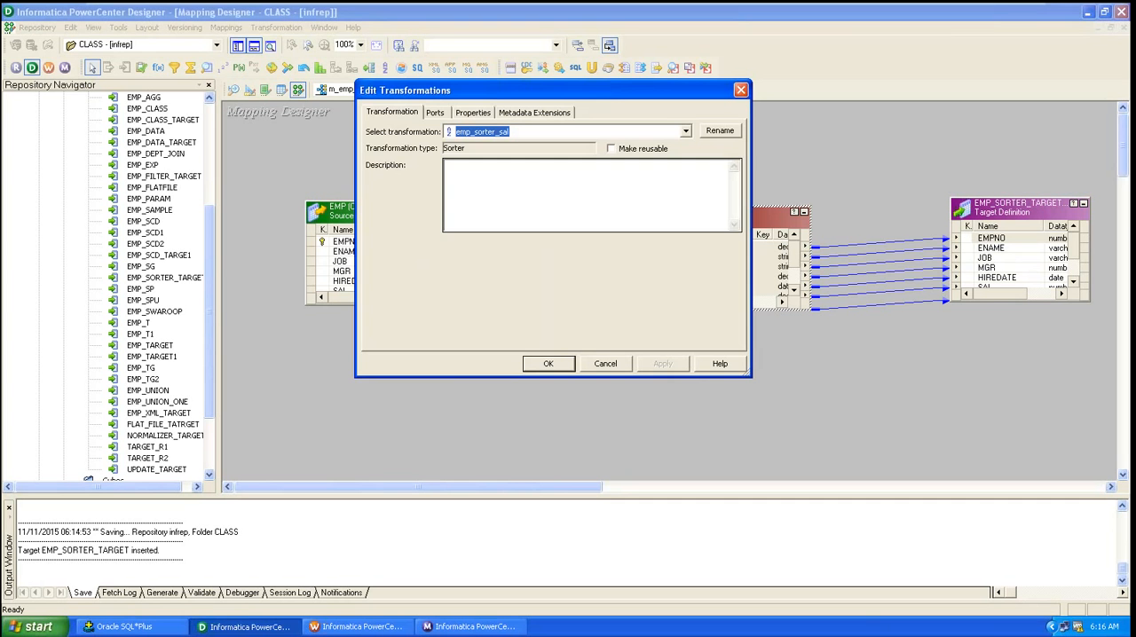
{"action": "left_click", "coordinate": [435, 112]}
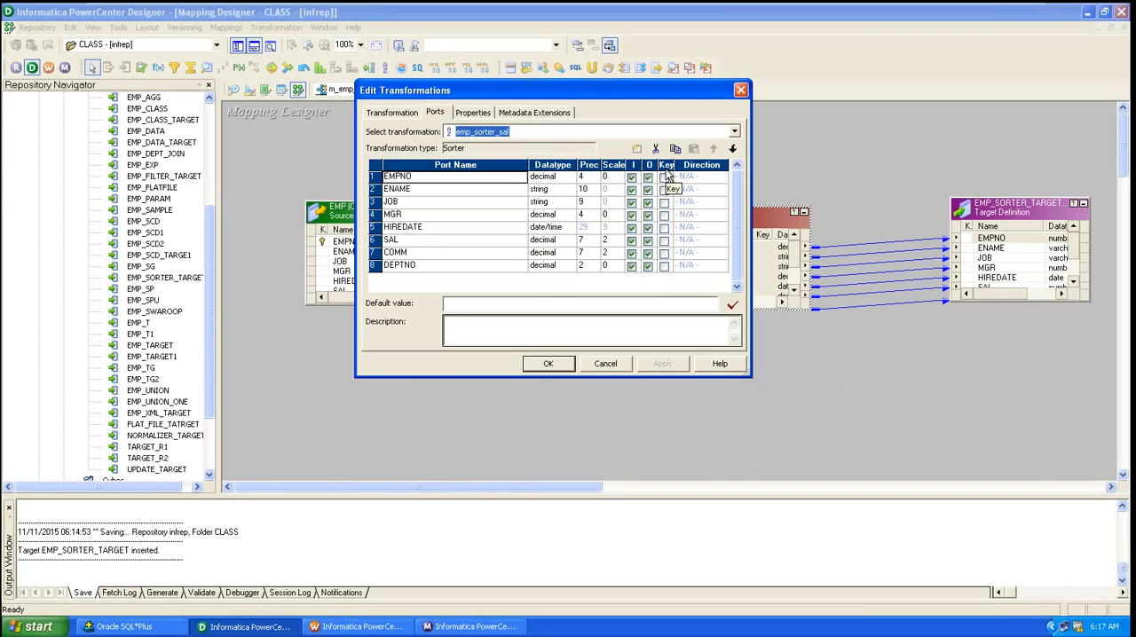
{"action": "left_click", "coordinate": [664, 241]}
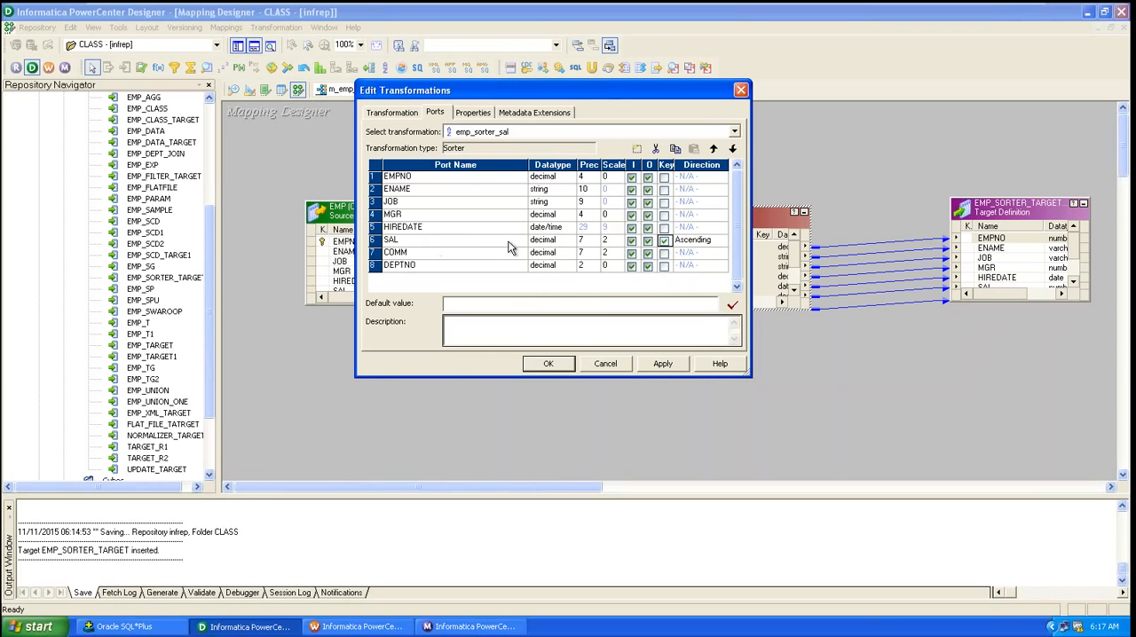
{"action": "left_click", "coordinate": [705, 242]}
{"action": "left_click", "coordinate": [719, 240]}
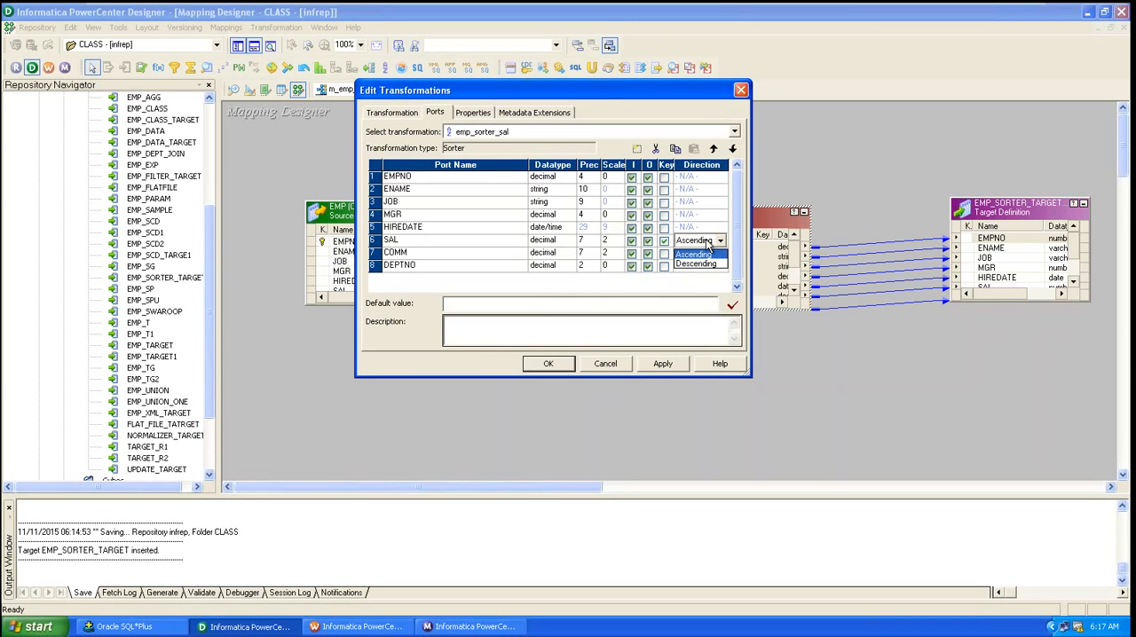
{"action": "left_click", "coordinate": [717, 263]}
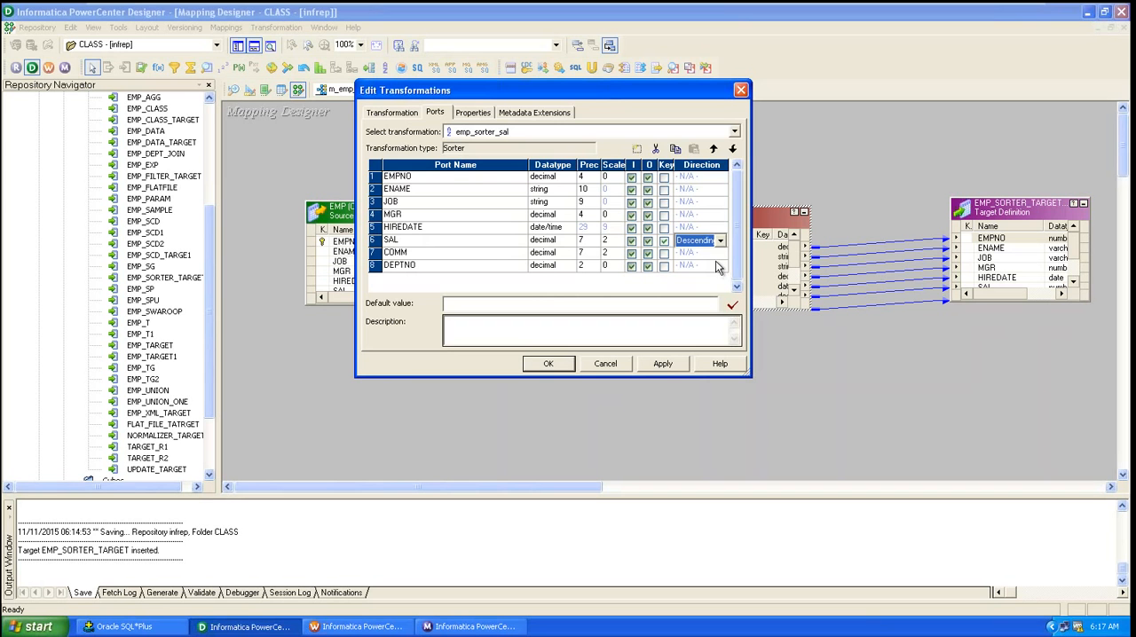
{"action": "left_click", "coordinate": [709, 241]}
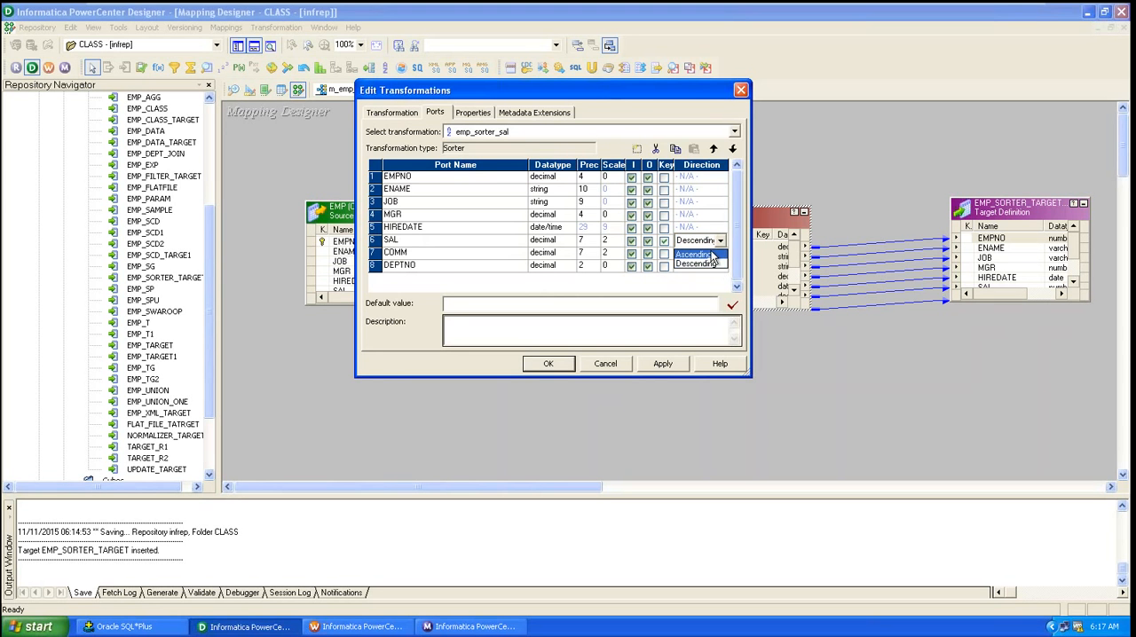
{"action": "left_click", "coordinate": [711, 253]}
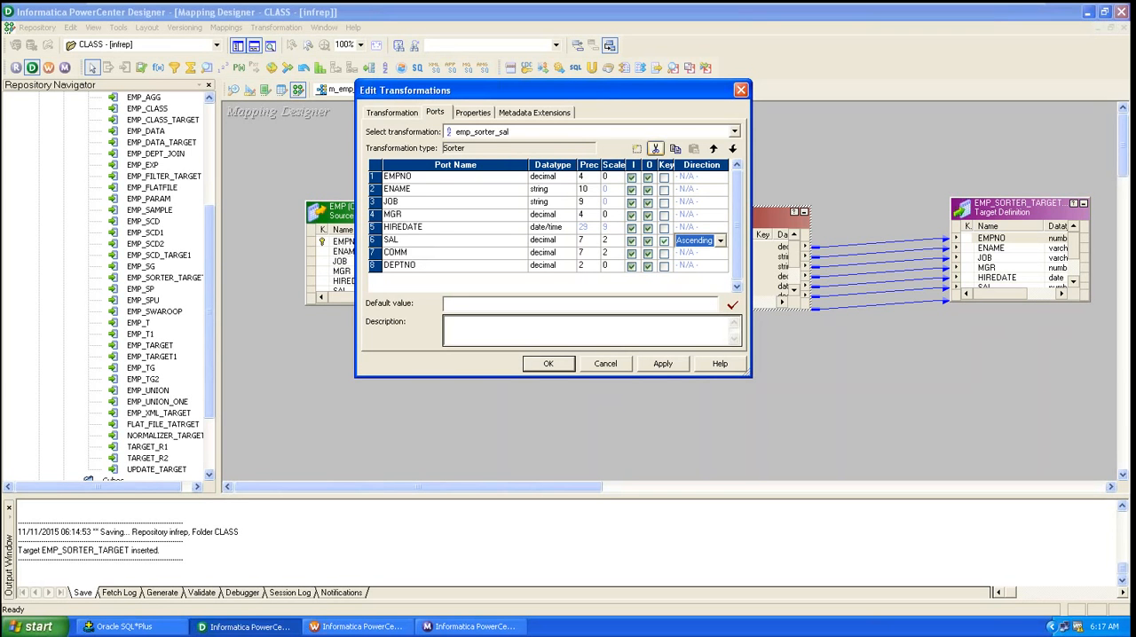
{"action": "left_click", "coordinate": [664, 241]}
{"action": "left_click", "coordinate": [665, 241]}
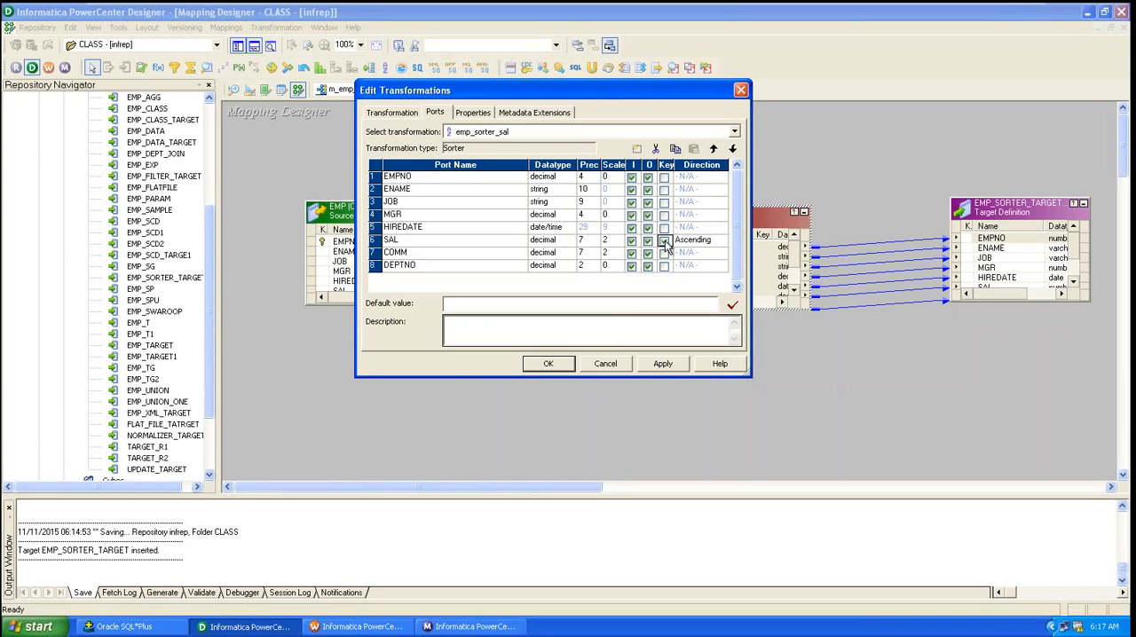
{"action": "left_click", "coordinate": [661, 365]}
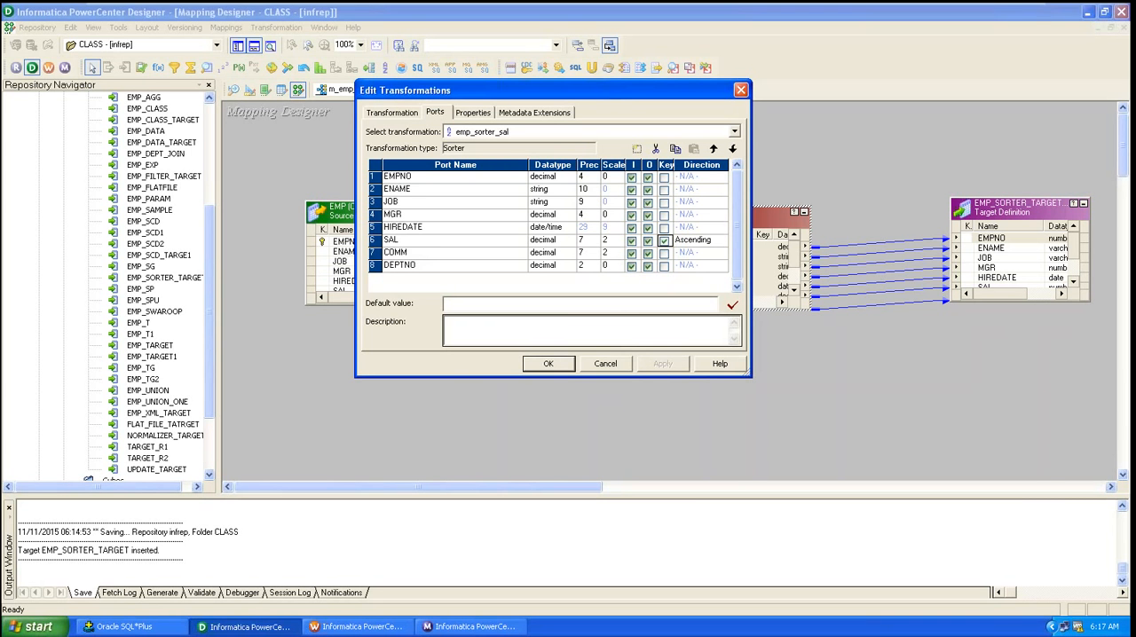
{"action": "left_click", "coordinate": [548, 364]}
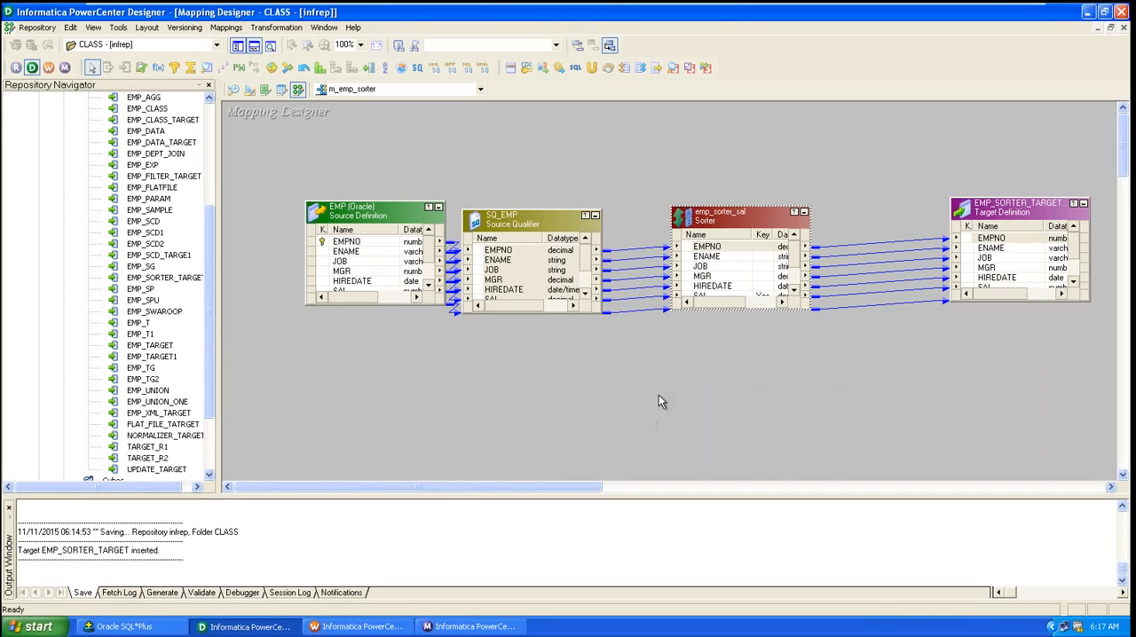
{"action": "key", "text": "ctrl+s"}
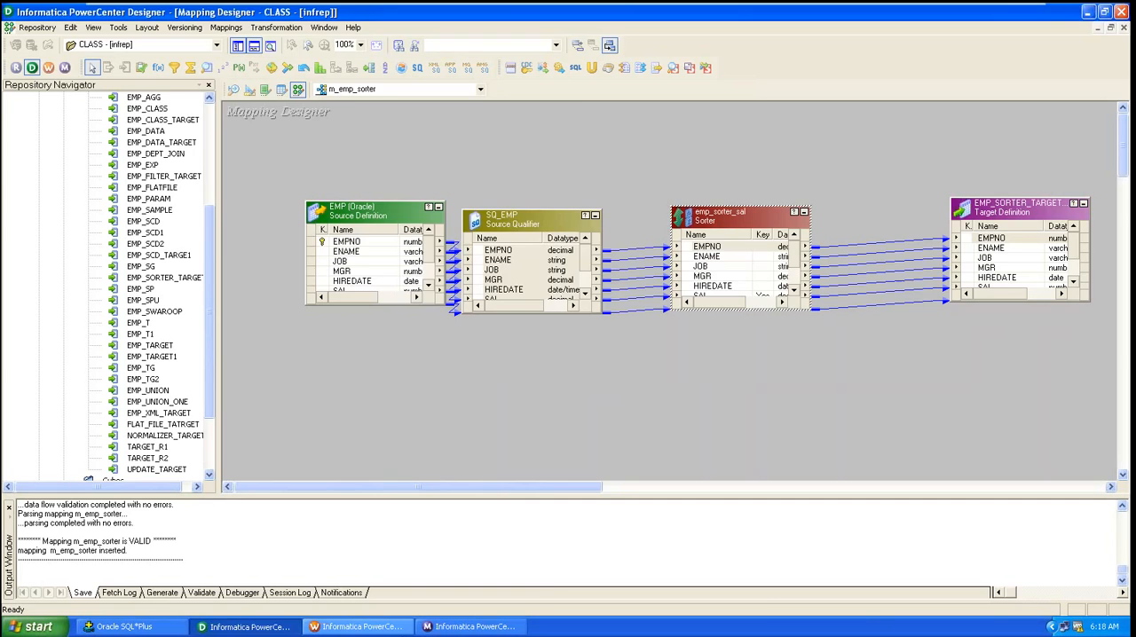
Step: Switch to Workflow Manager and close the wkf_ROUTER_EMP workflow
{"action": "left_click", "coordinate": [362, 626]}
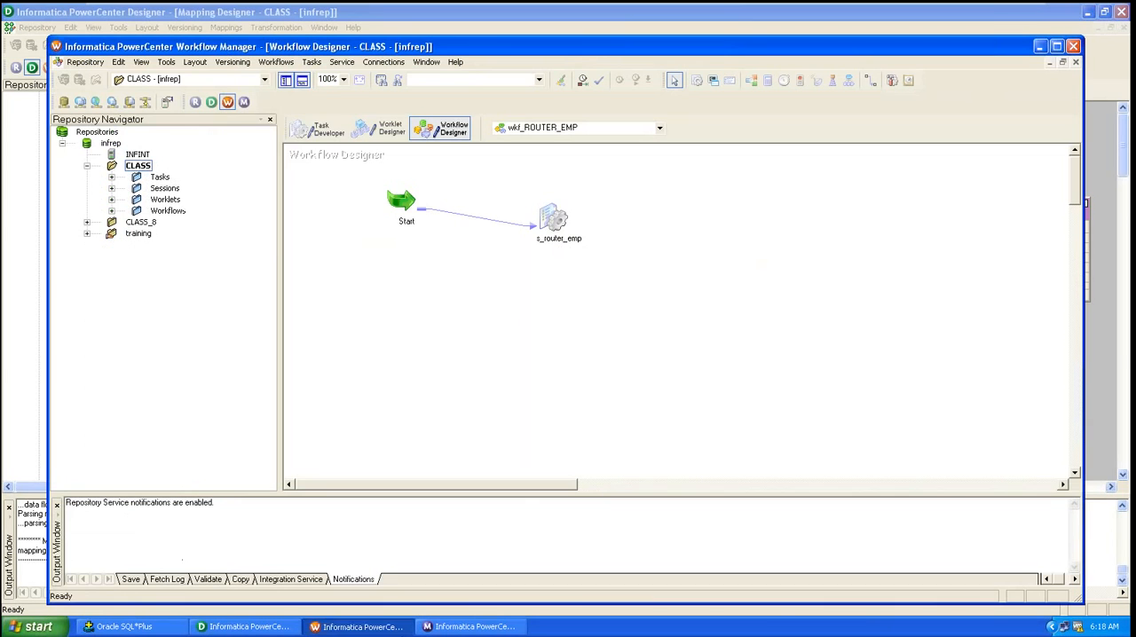
{"action": "left_click", "coordinate": [276, 62]}
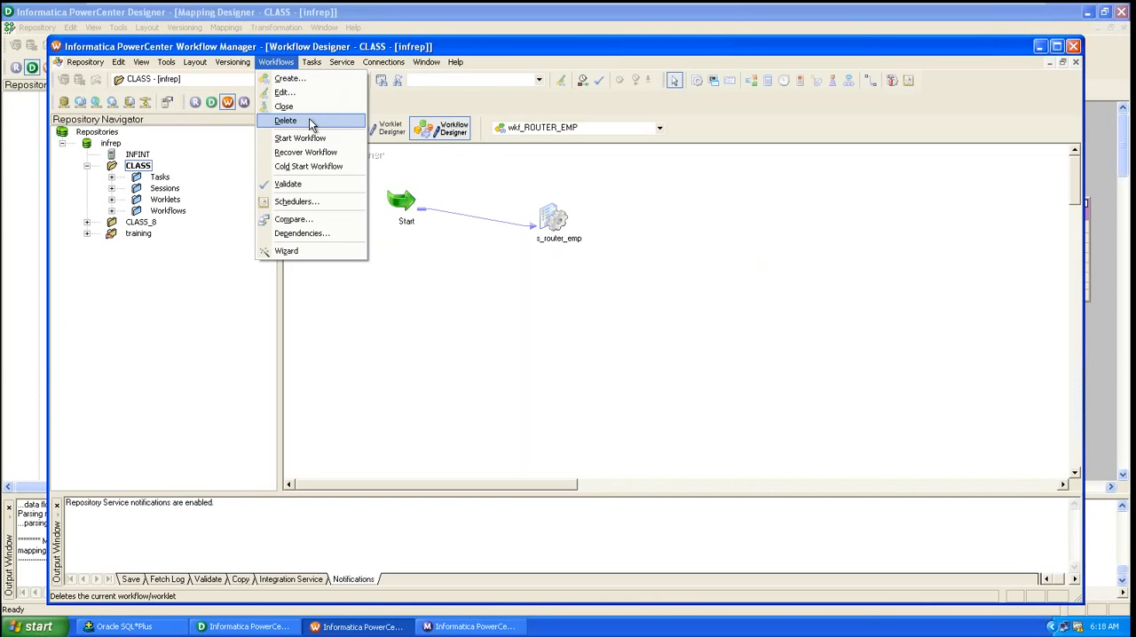
{"action": "left_click", "coordinate": [306, 106]}
Step: Create a new workflow named wkf_sorter_emp
{"action": "left_click", "coordinate": [282, 64]}
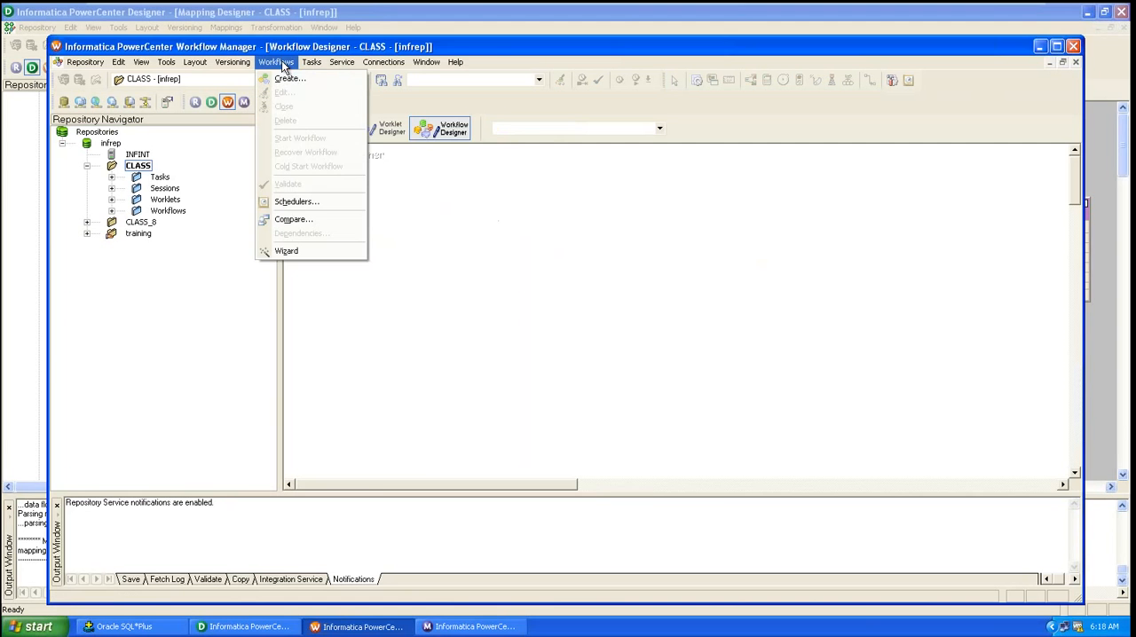
{"action": "left_click", "coordinate": [288, 79]}
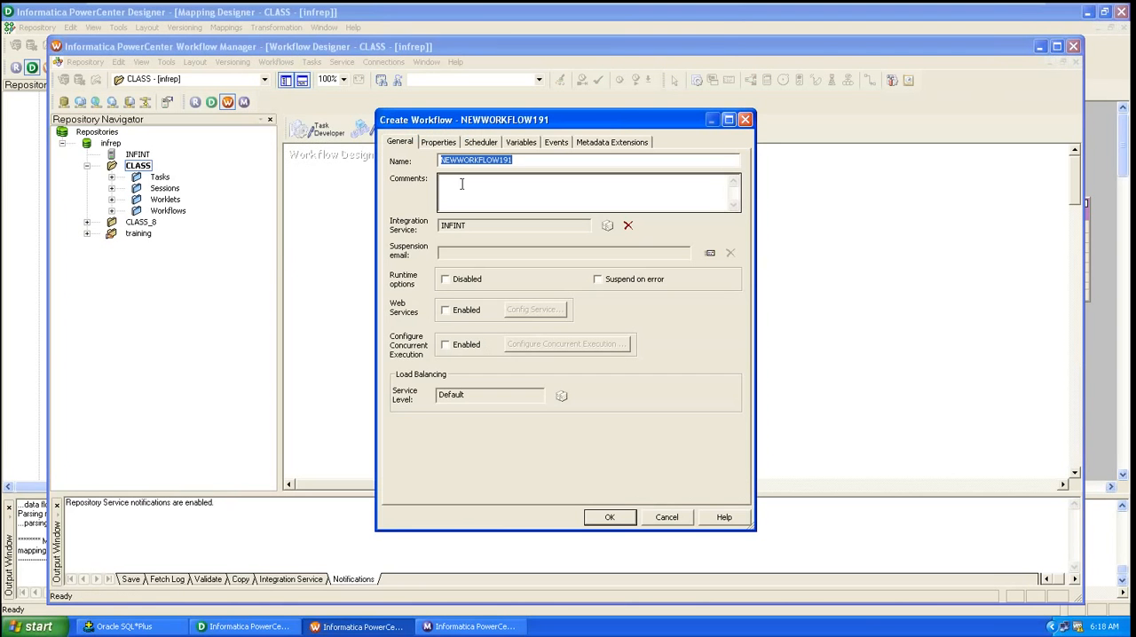
{"action": "type", "text": "wk"}
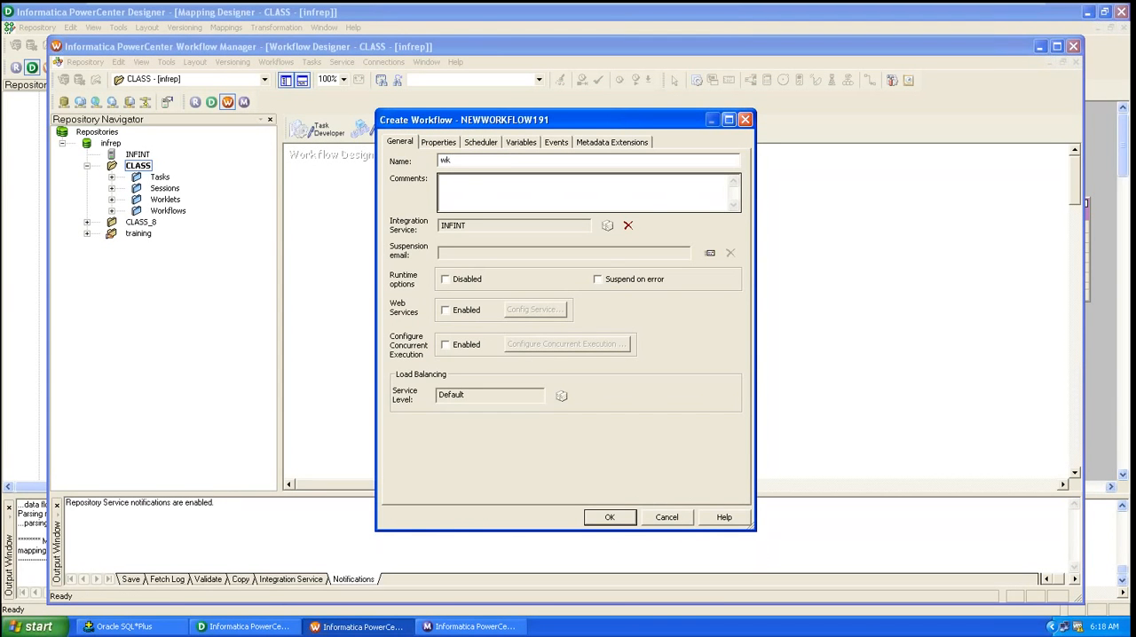
{"action": "type", "text": "f_sorter_emp"}
{"action": "left_click", "coordinate": [610, 522]}
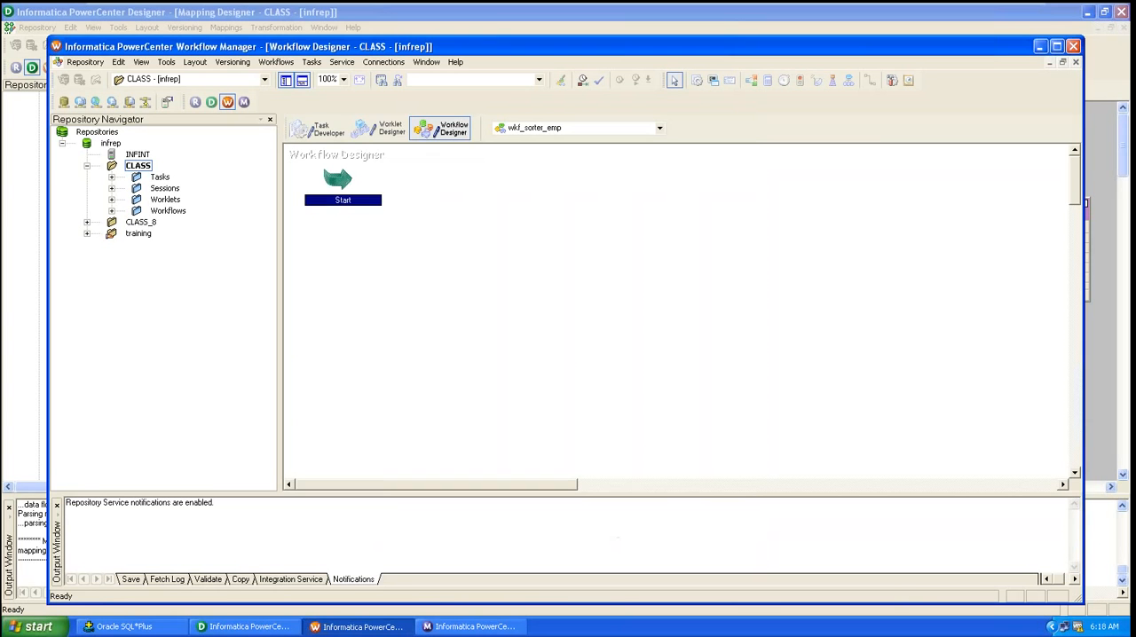
Step: Create a Session task named s_sorter_emp in the workflow
{"action": "left_click", "coordinate": [312, 62]}
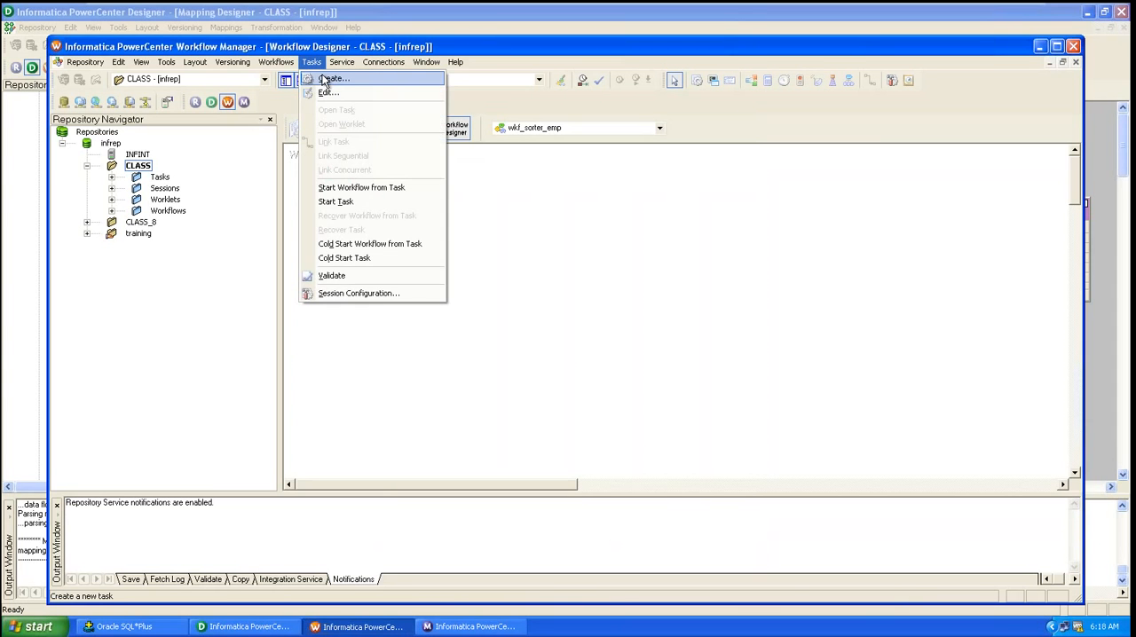
{"action": "left_click", "coordinate": [330, 79]}
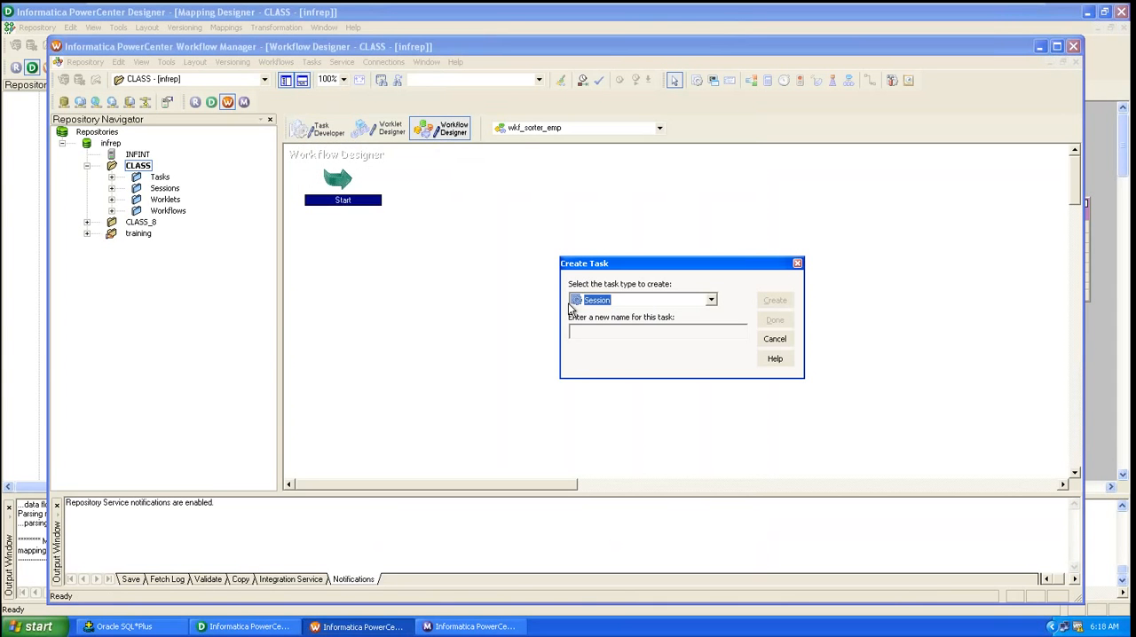
{"action": "left_click", "coordinate": [627, 330]}
{"action": "type", "text": "s_sorter_"}
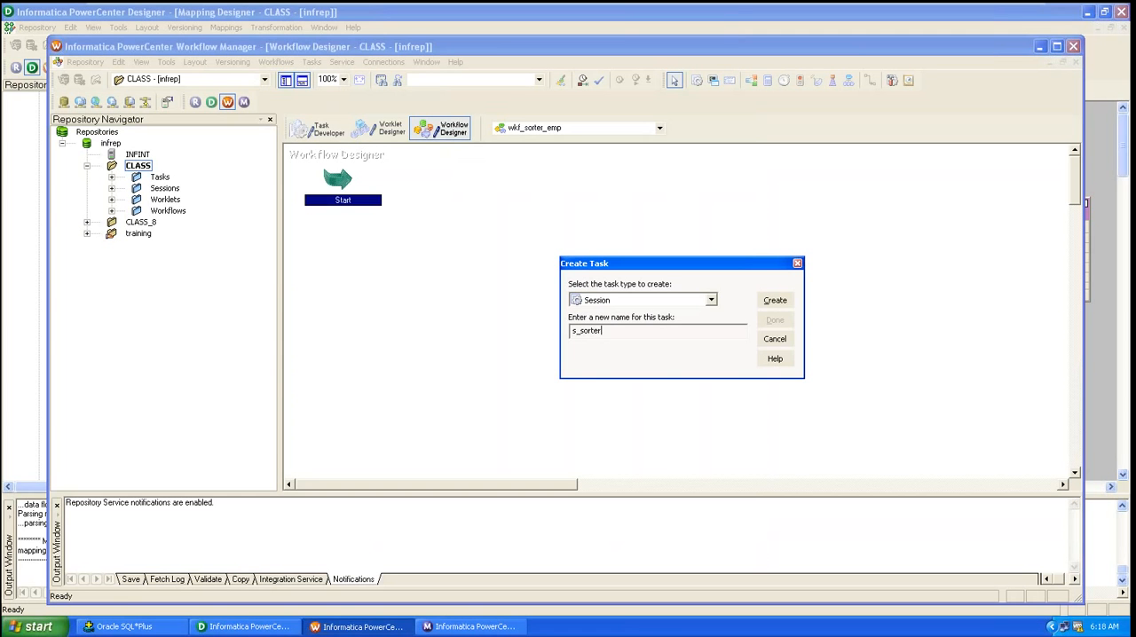
{"action": "type", "text": "emp"}
{"action": "left_click", "coordinate": [774, 300]}
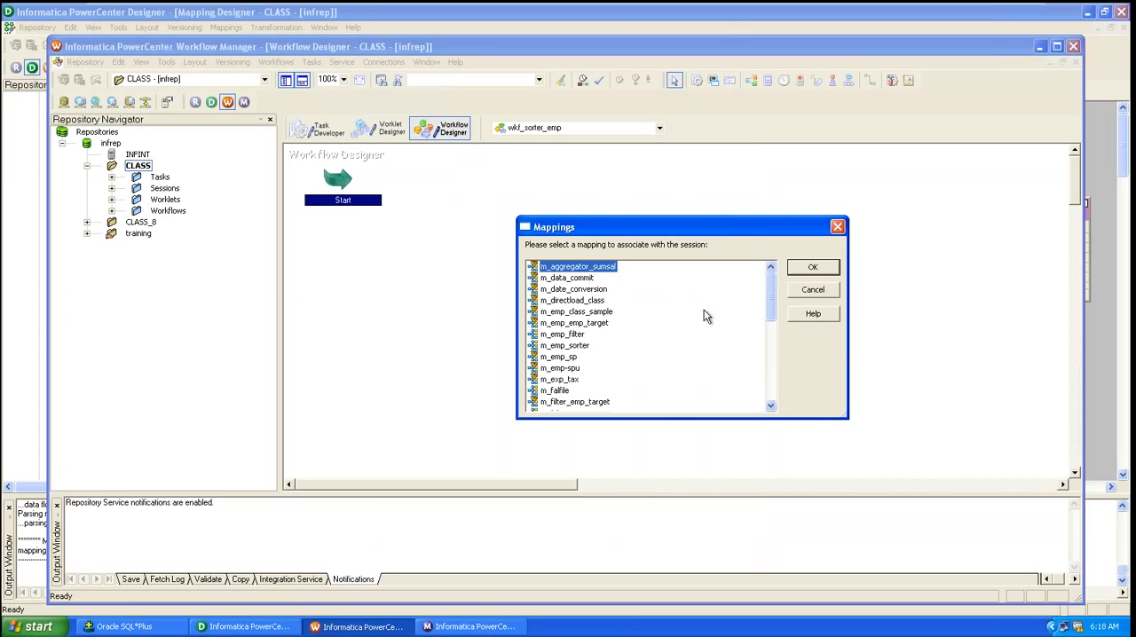
{"action": "left_click", "coordinate": [227, 630]}
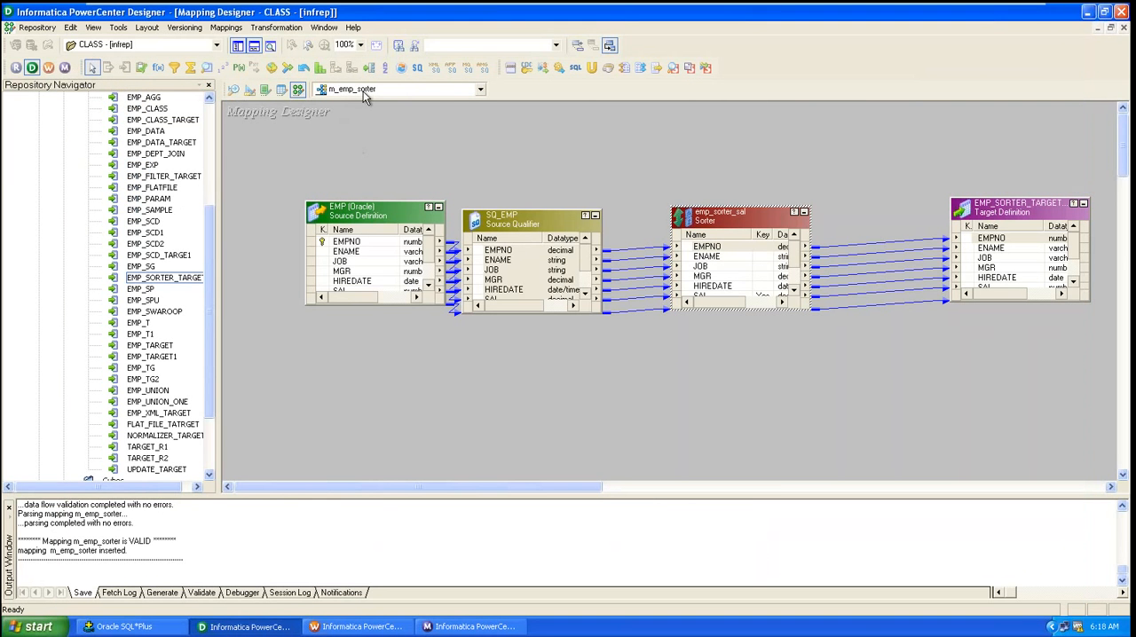
{"action": "left_click", "coordinate": [470, 627]}
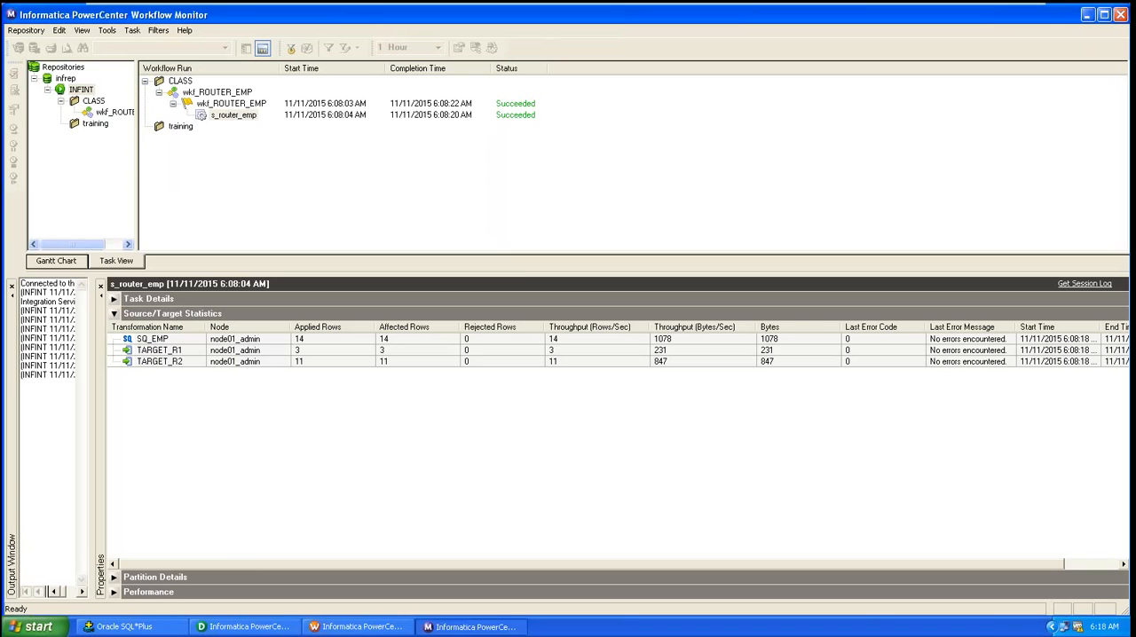
Step: Associate the new session with the m_emp_sorter mapping and finish creating the task
{"action": "left_click", "coordinate": [359, 626]}
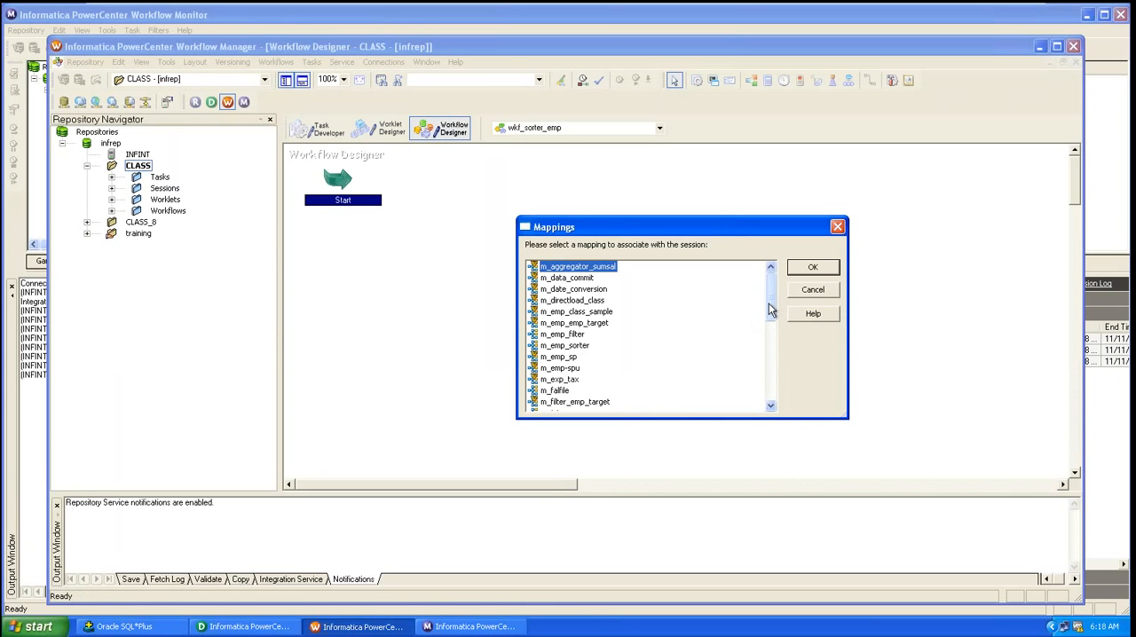
{"action": "left_click_drag", "start_coordinate": [770, 309], "coordinate": [772, 317]}
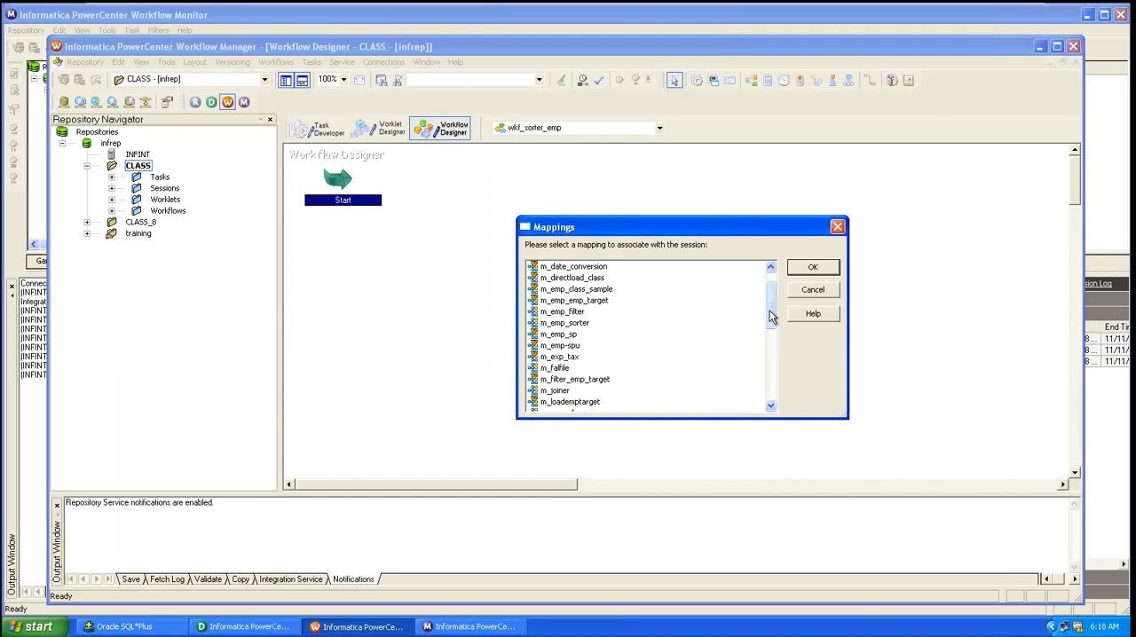
{"action": "mouse_move", "coordinate": [772, 318]}
{"action": "left_mouse_down"}
{"action": "mouse_move", "coordinate": [784, 420]}
{"action": "mouse_move", "coordinate": [761, 306]}
{"action": "left_mouse_up"}
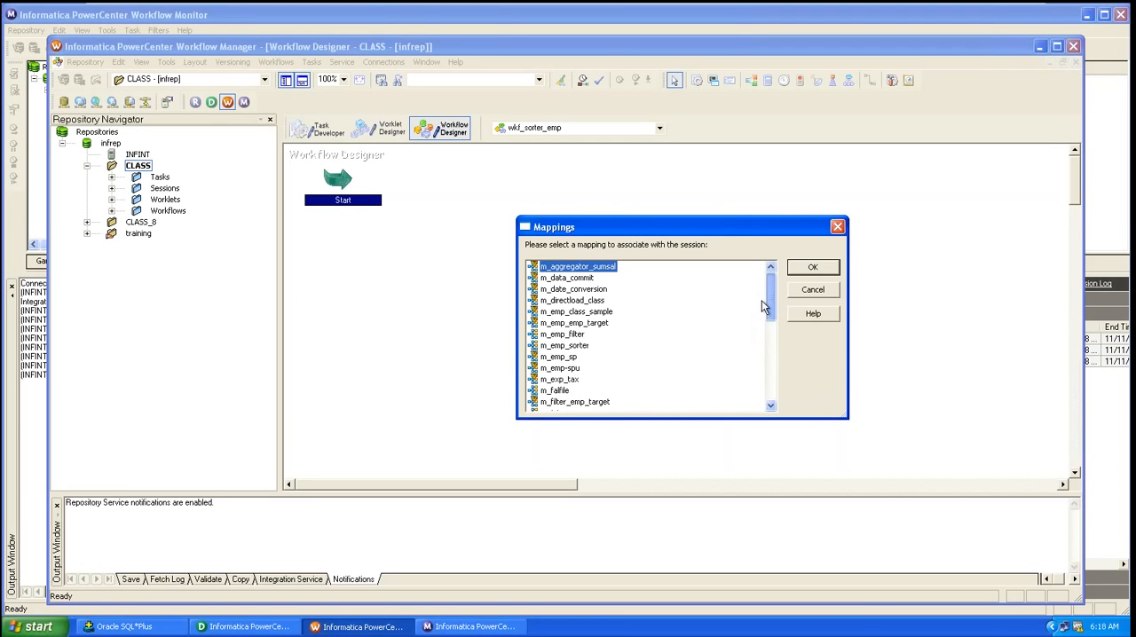
{"action": "left_click", "coordinate": [570, 347]}
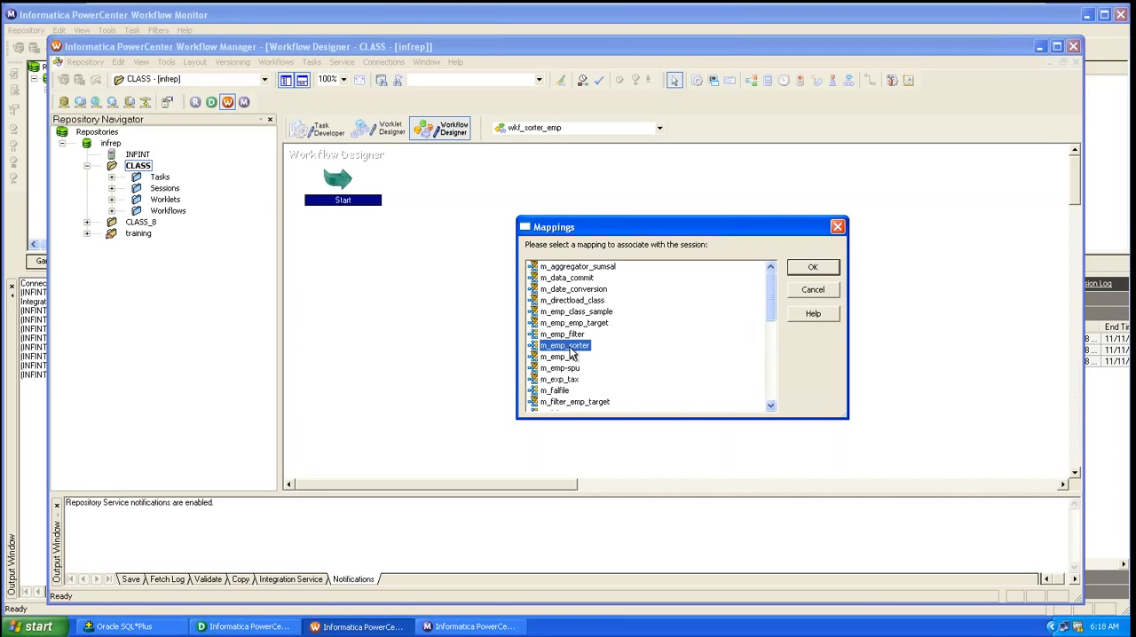
{"action": "left_click", "coordinate": [803, 271]}
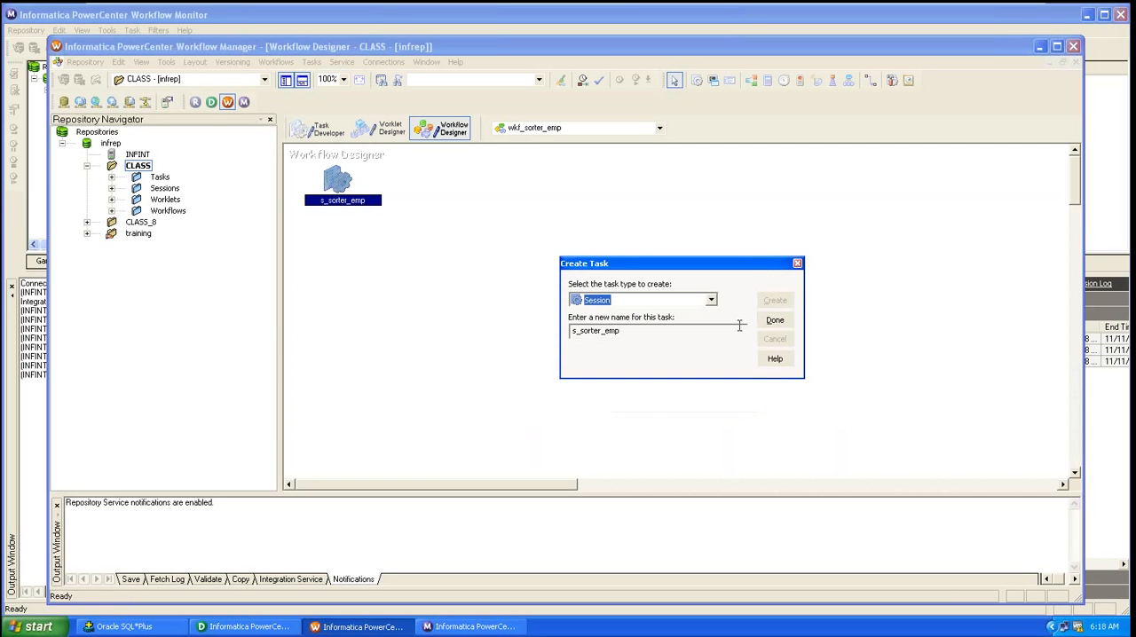
{"action": "left_click", "coordinate": [777, 320]}
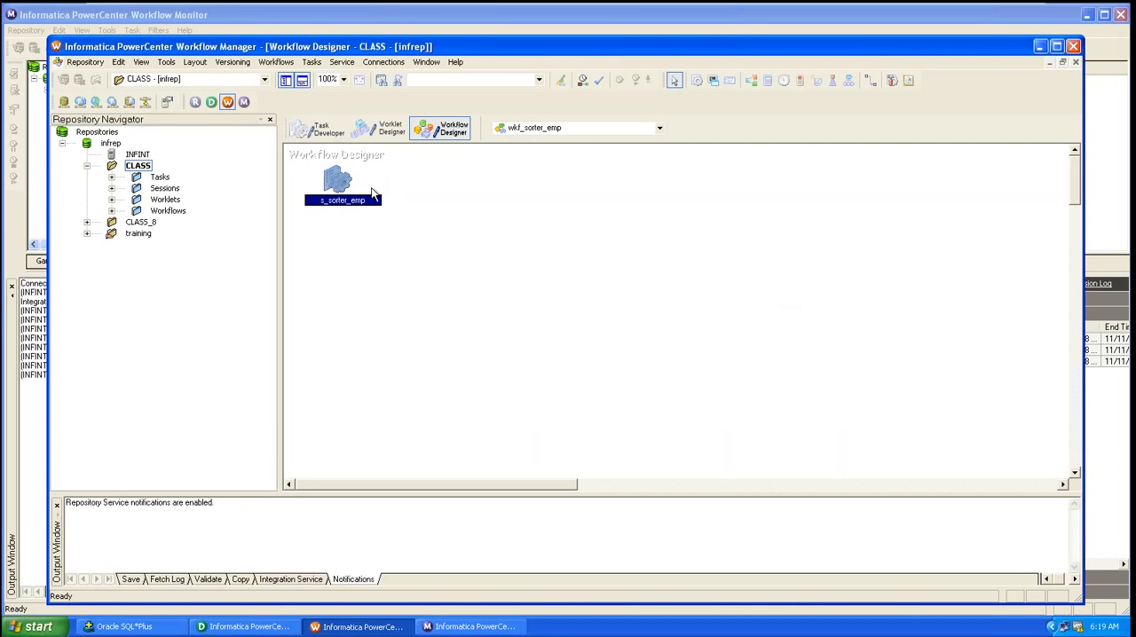
Step: Move the s_sorter_emp session and link the Start task to it
{"action": "left_click_drag", "start_coordinate": [335, 183], "coordinate": [458, 230]}
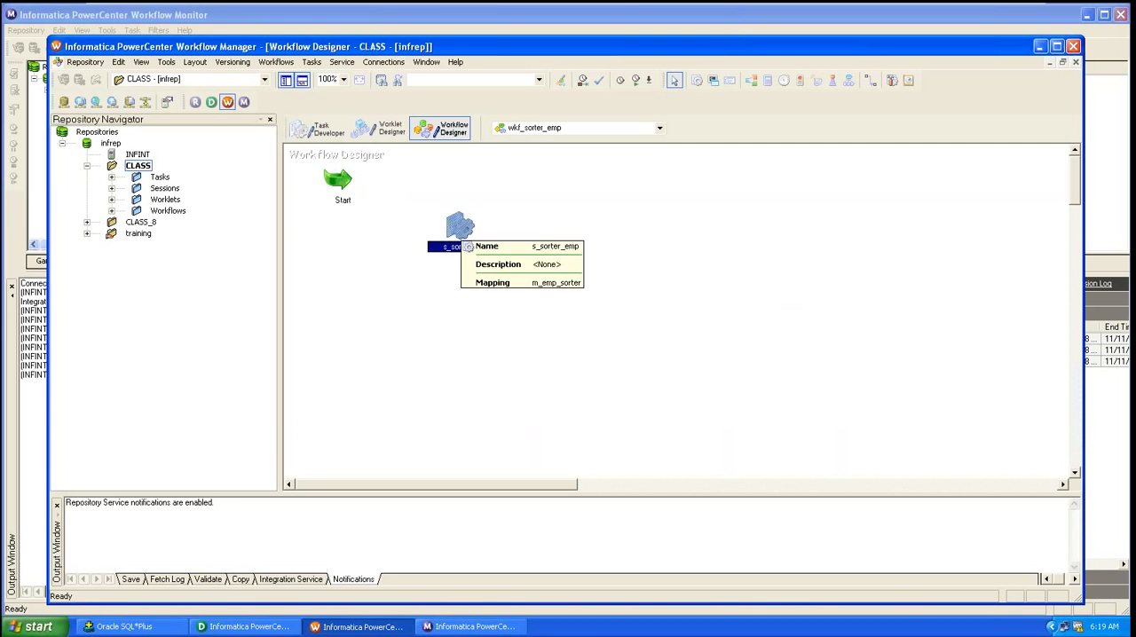
{"action": "left_click", "coordinate": [870, 82]}
{"action": "left_click_drag", "start_coordinate": [332, 182], "coordinate": [454, 227]}
Step: In the session's mapping settings, set the EMP_SORTER_TARGET target load type to Normal and confirm
{"action": "double_click", "coordinate": [457, 229]}
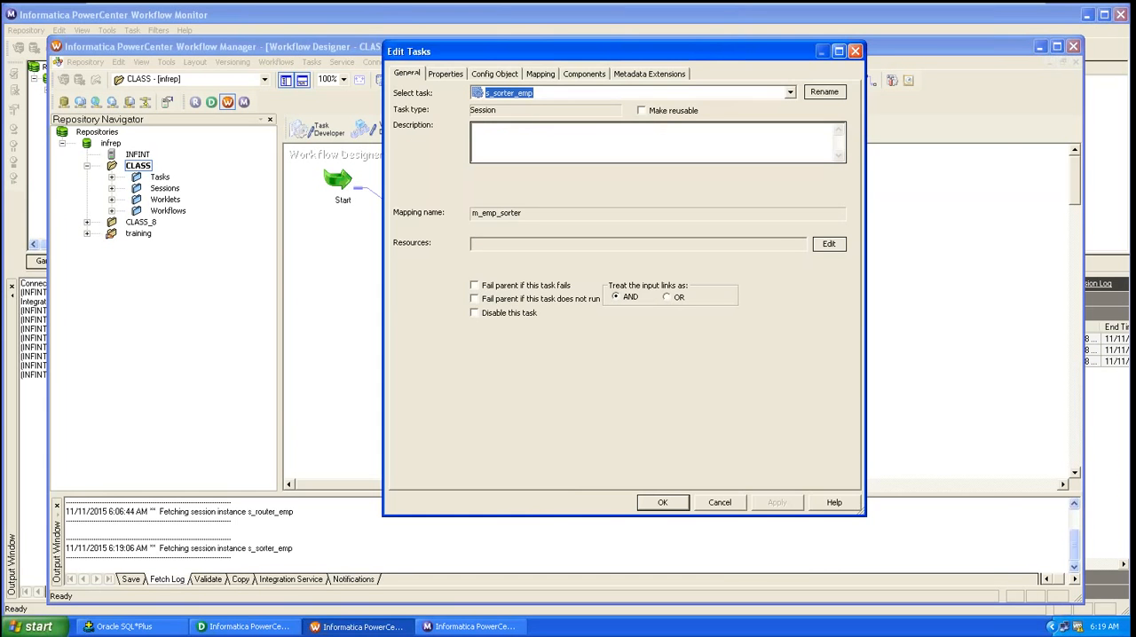
{"action": "left_click", "coordinate": [541, 74]}
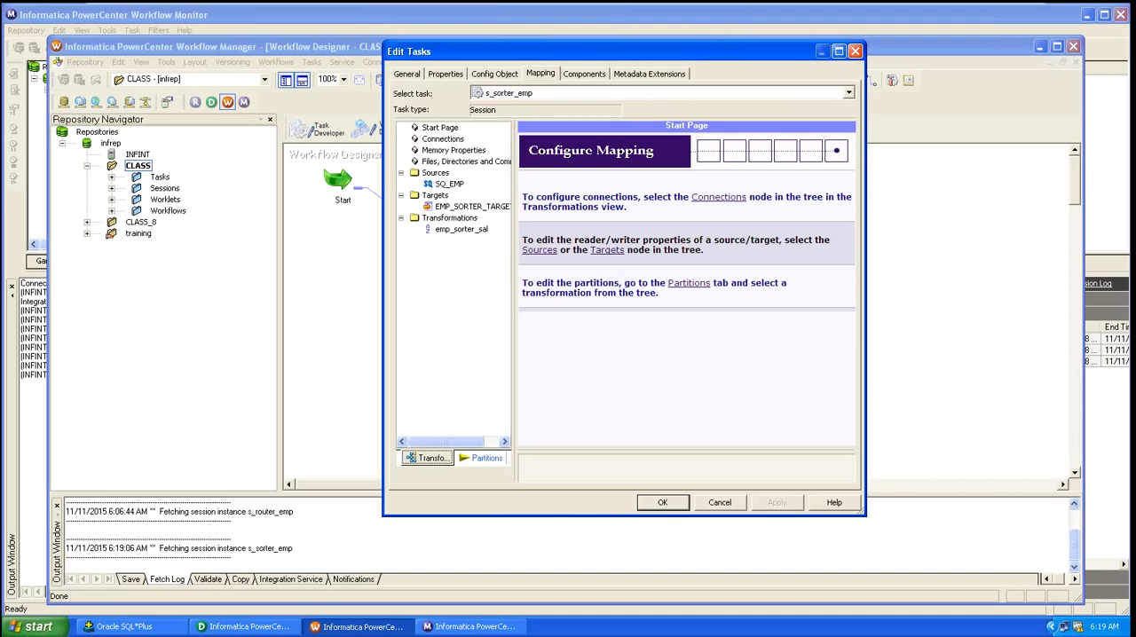
{"action": "left_click", "coordinate": [452, 185]}
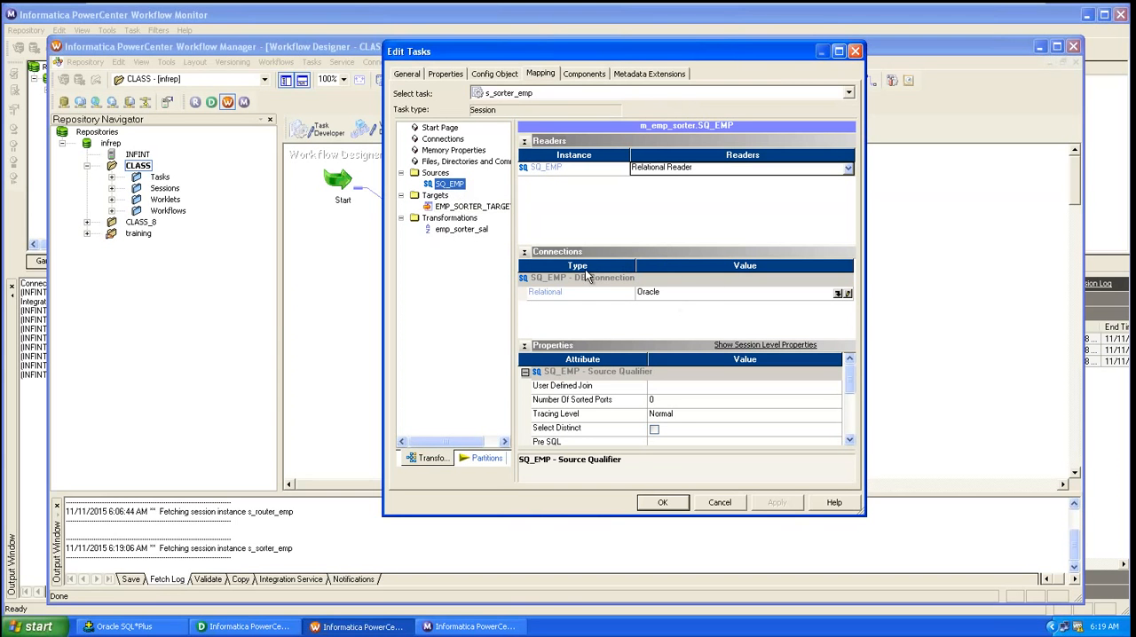
{"action": "left_click", "coordinate": [454, 206]}
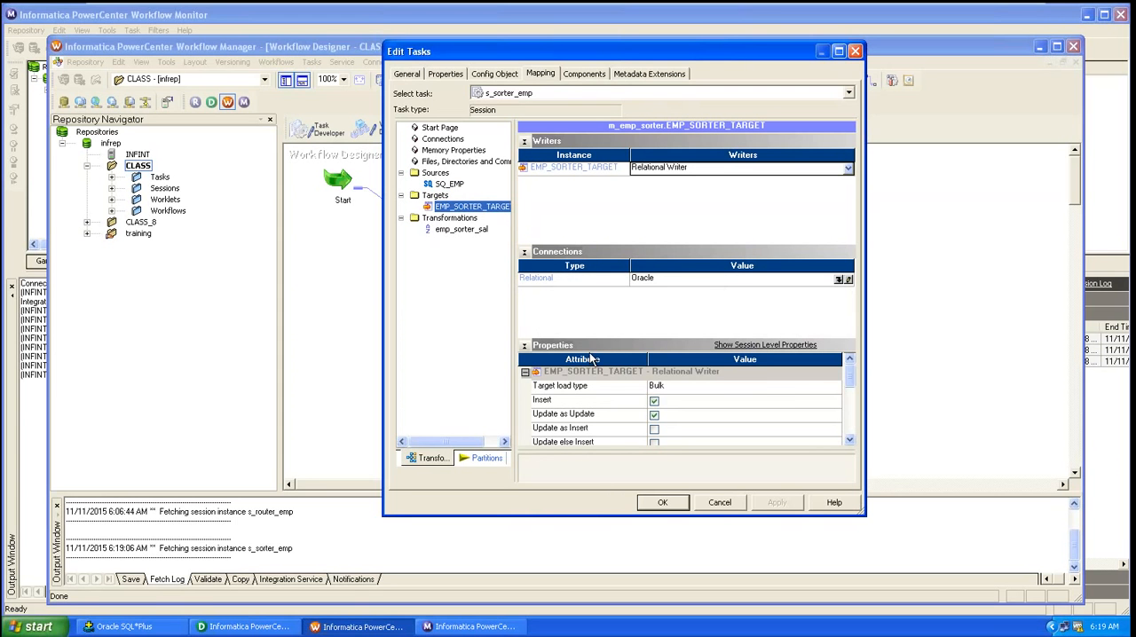
{"action": "left_click", "coordinate": [723, 386]}
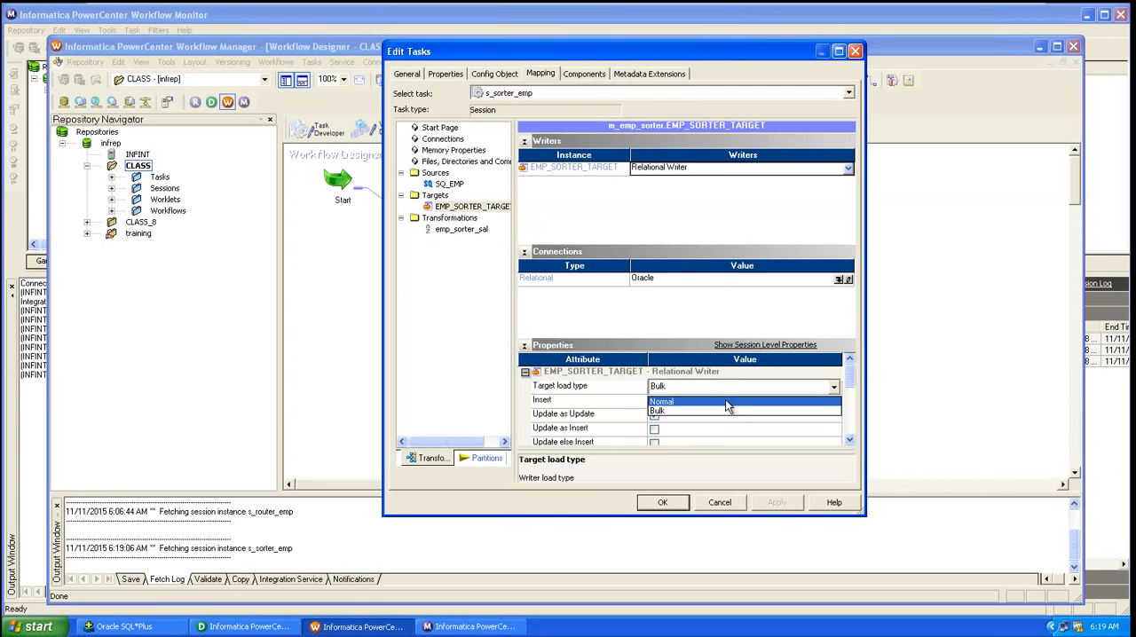
{"action": "left_click", "coordinate": [725, 399]}
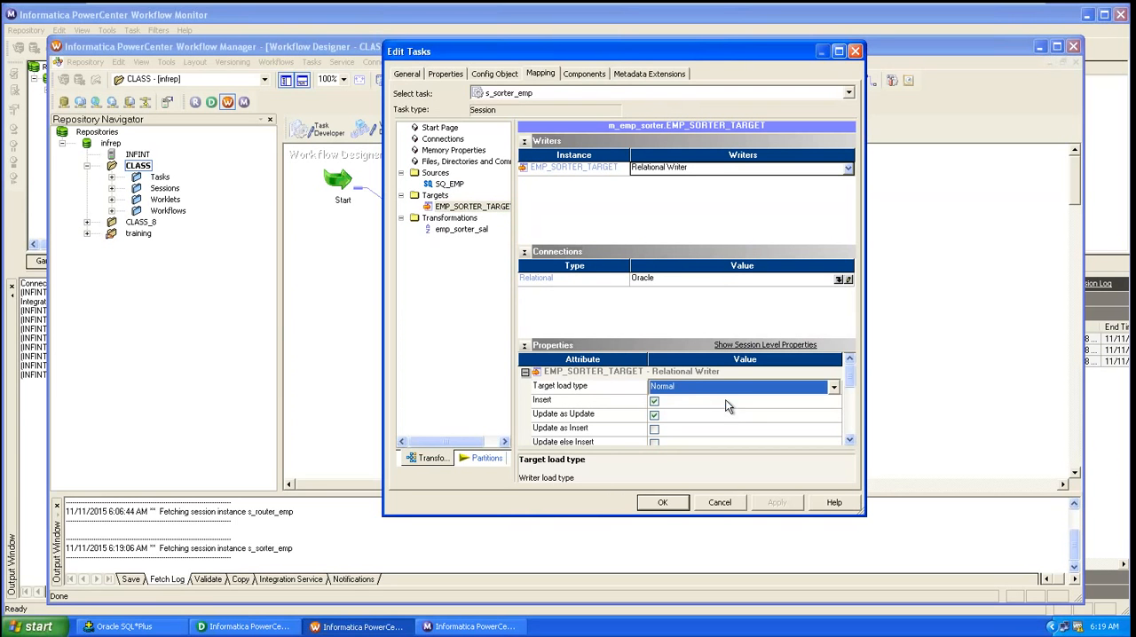
{"action": "left_click", "coordinate": [662, 503]}
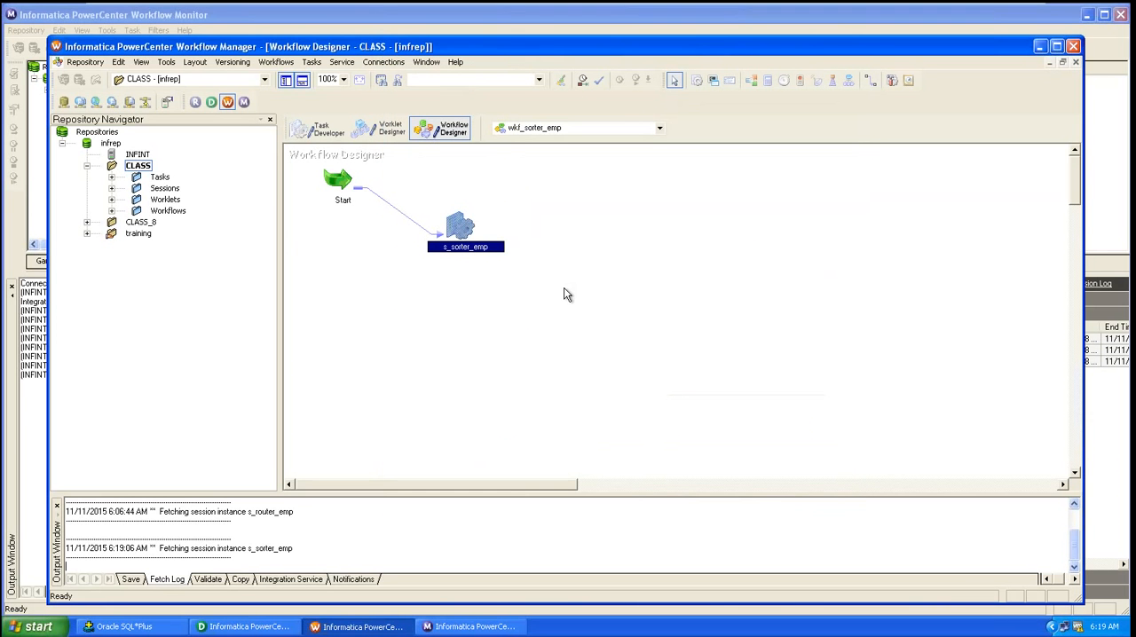
Step: Save and start the wkf_sorter_emp workflow, then select the s_sorter_emp run in Workflow Monitor
{"action": "key", "text": "ctrl+s"}
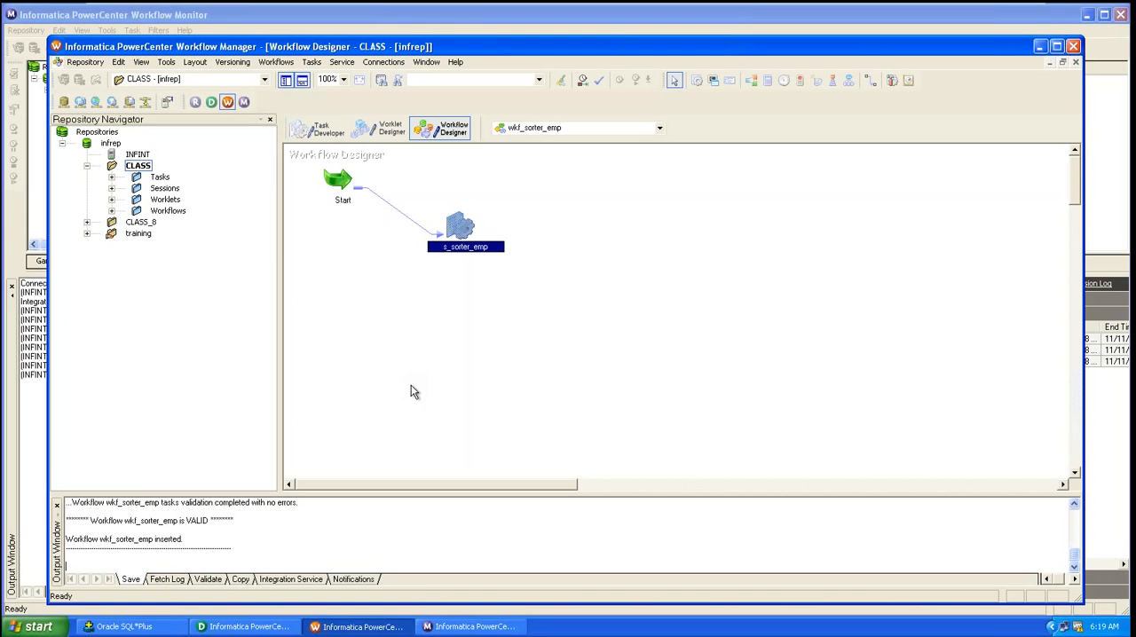
{"action": "left_click", "coordinate": [280, 63]}
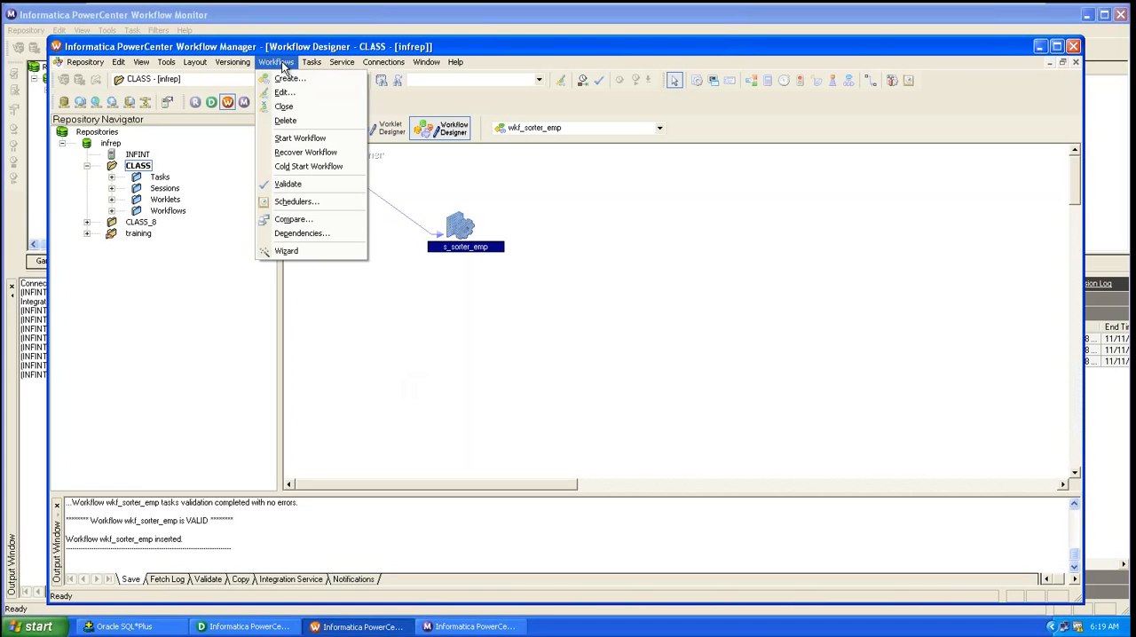
{"action": "left_click", "coordinate": [316, 139]}
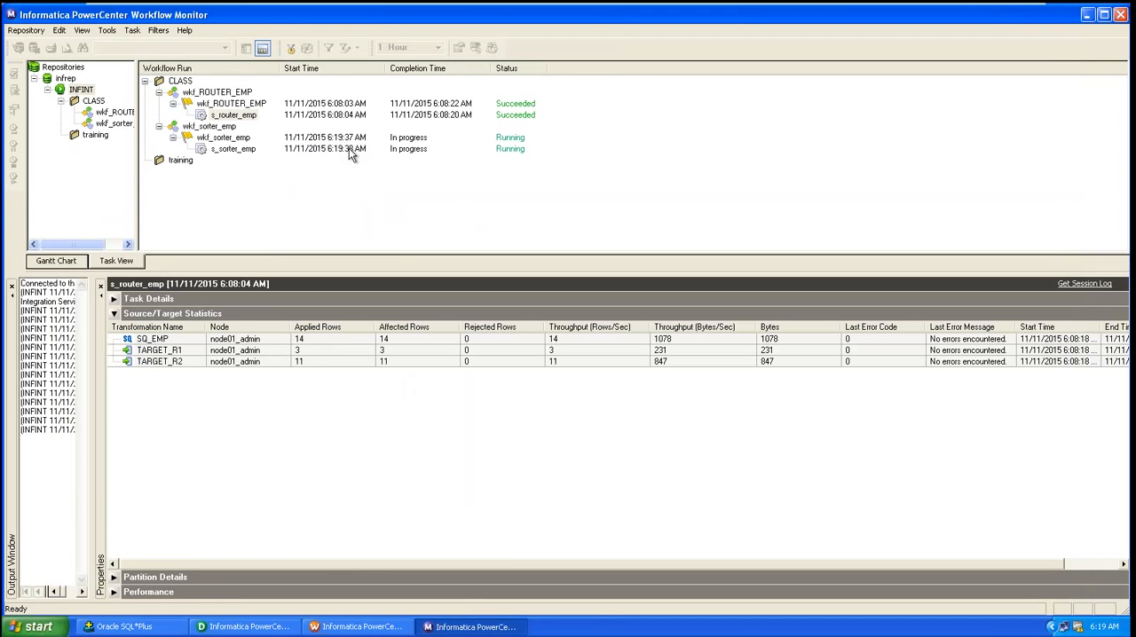
{"action": "left_click", "coordinate": [231, 149]}
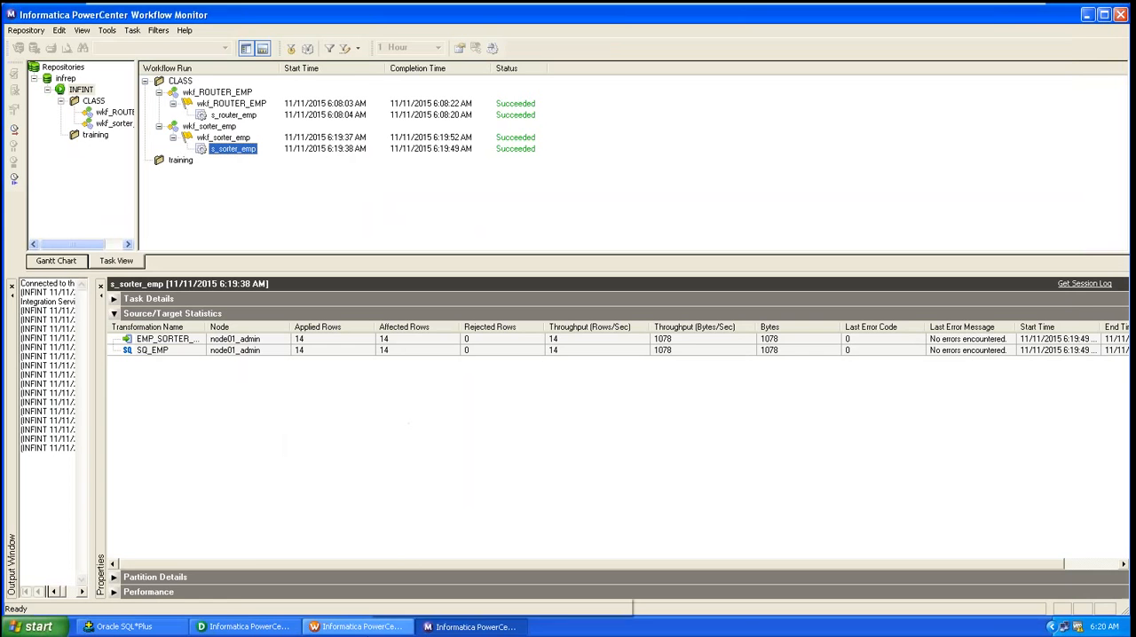
Step: Switch to SQL*Plus and query all rows from emp_sorter_target
{"action": "left_click", "coordinate": [133, 627]}
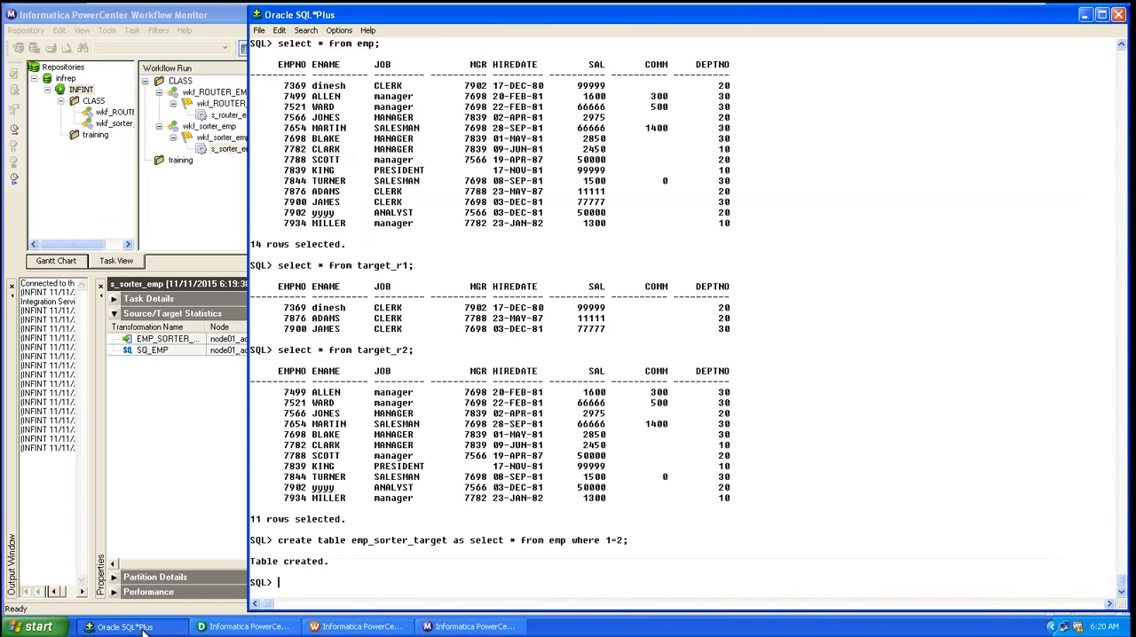
{"action": "type", "text": "select "}
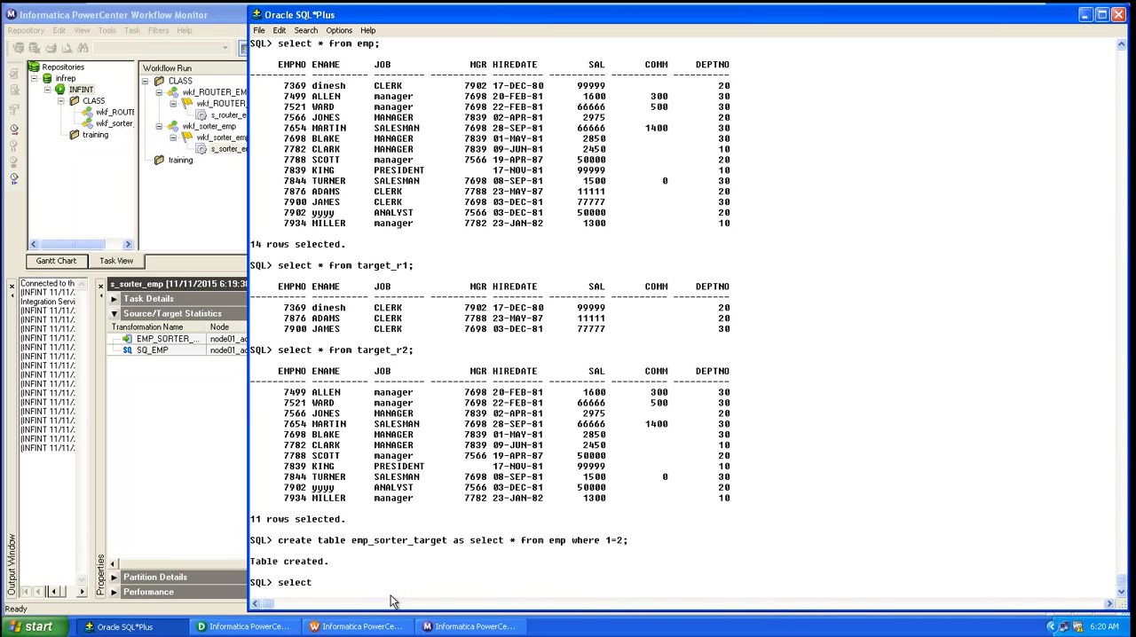
{"action": "type", "text": "* from emp_sorter_target;"}
{"action": "key", "text": "Return"}
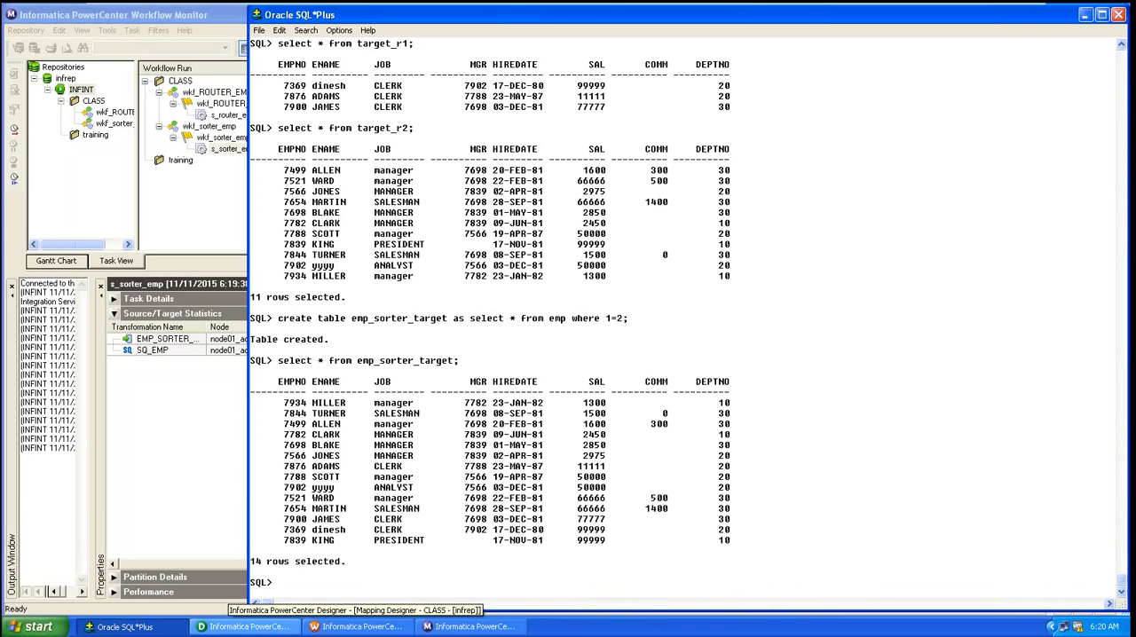
Step: Reposition the s_sorter_emp session level with the Start task in the workflow
{"action": "left_click", "coordinate": [229, 627]}
{"action": "left_click", "coordinate": [229, 627]}
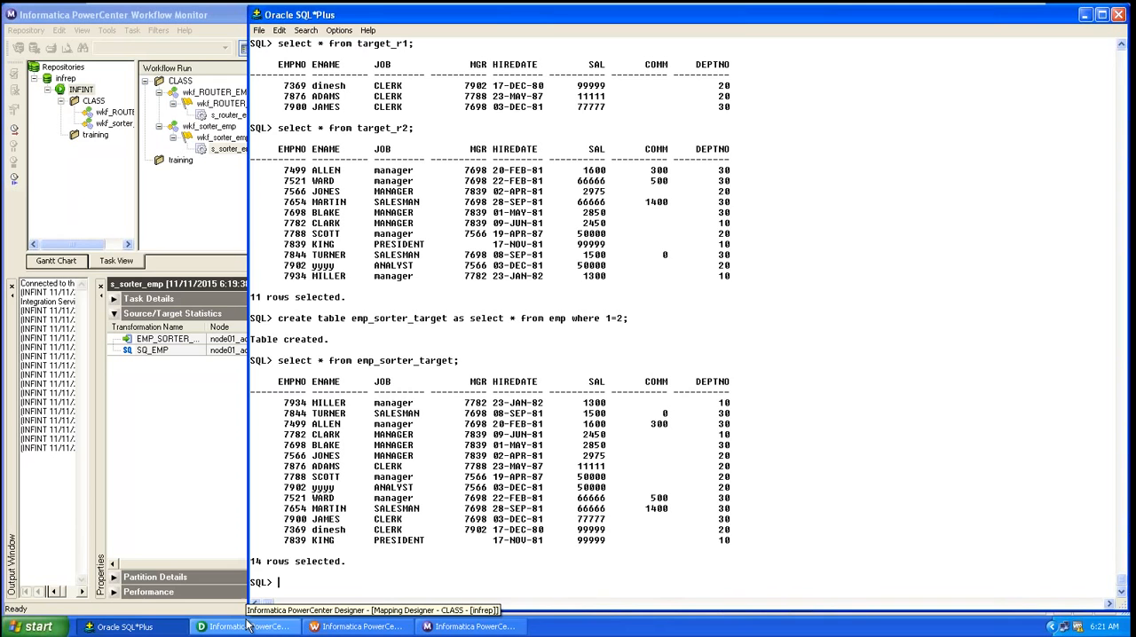
{"action": "left_click", "coordinate": [340, 632]}
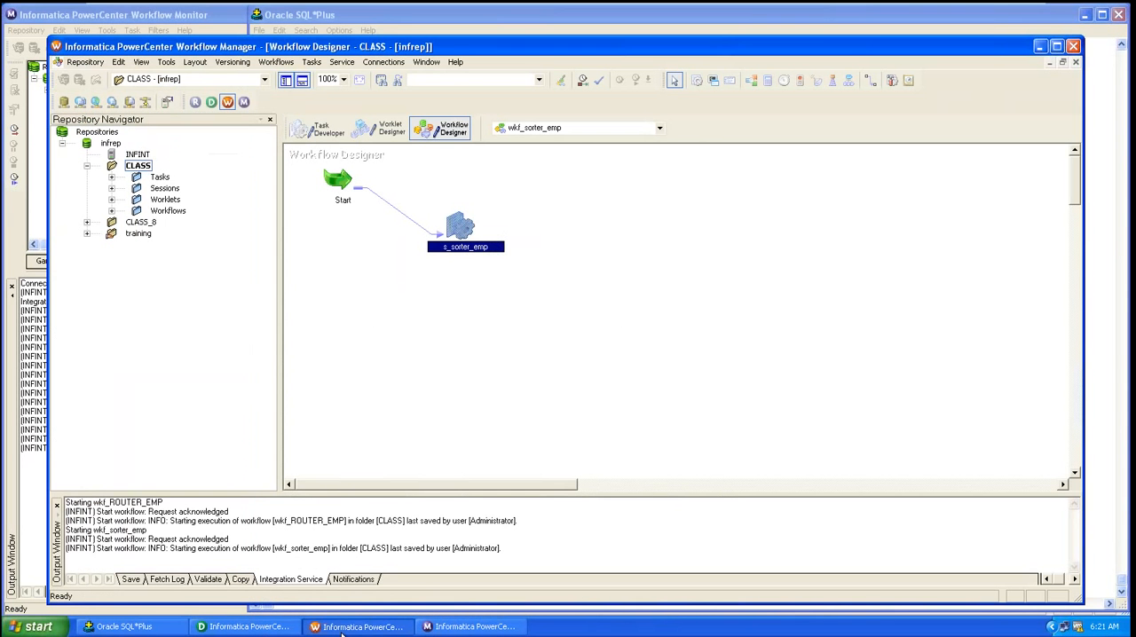
{"action": "left_click_drag", "start_coordinate": [463, 239], "coordinate": [477, 177]}
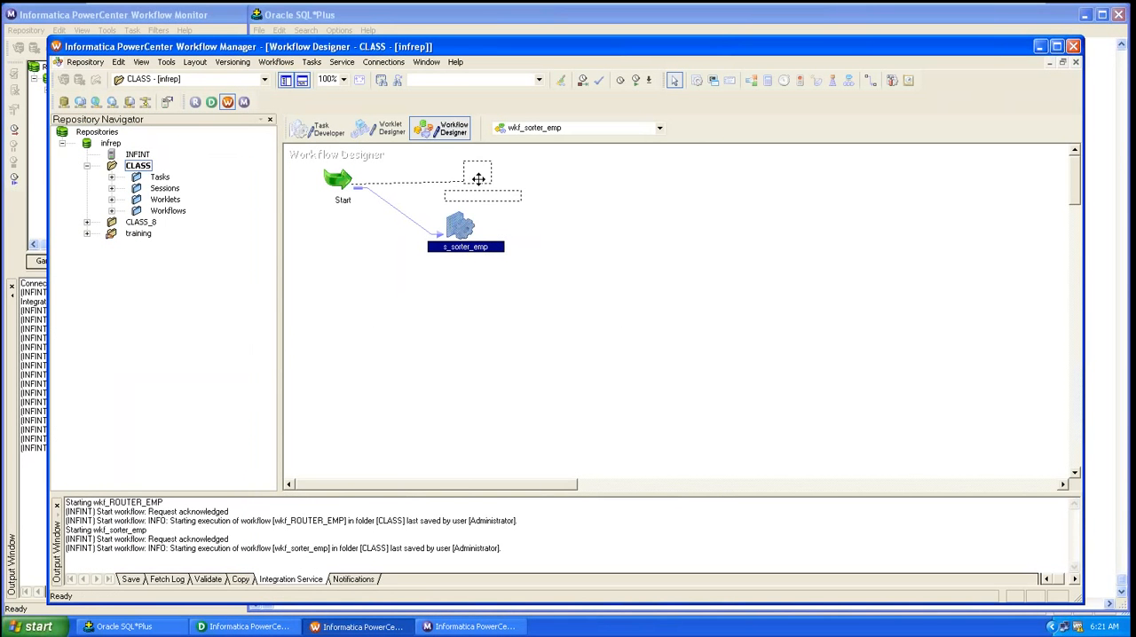
{"action": "double_click", "coordinate": [477, 180]}
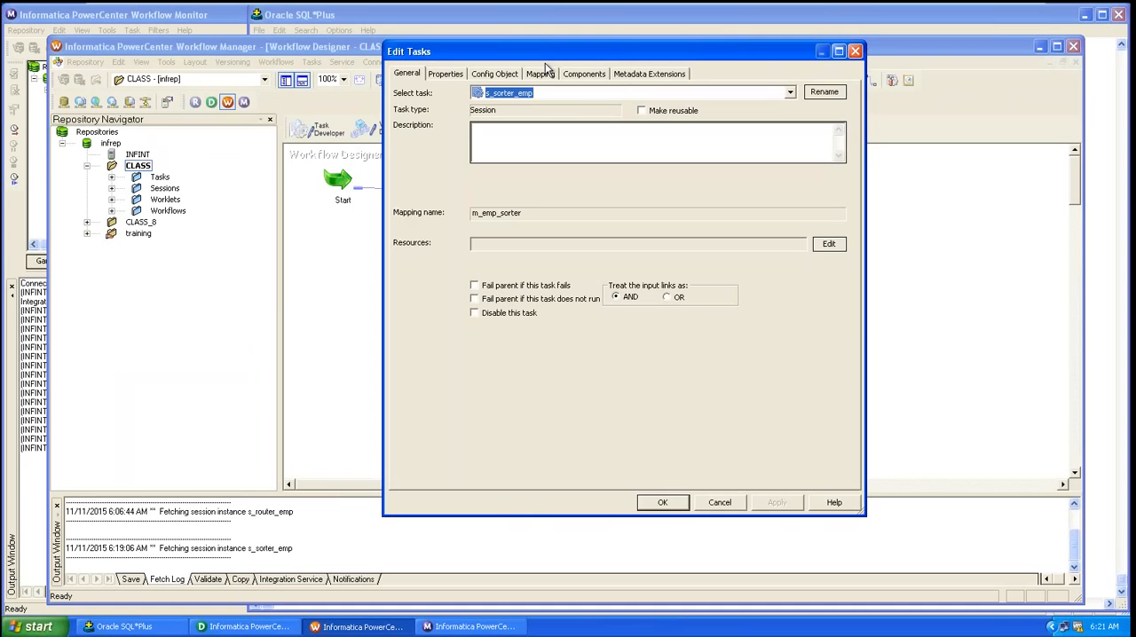
{"action": "left_click", "coordinate": [856, 51]}
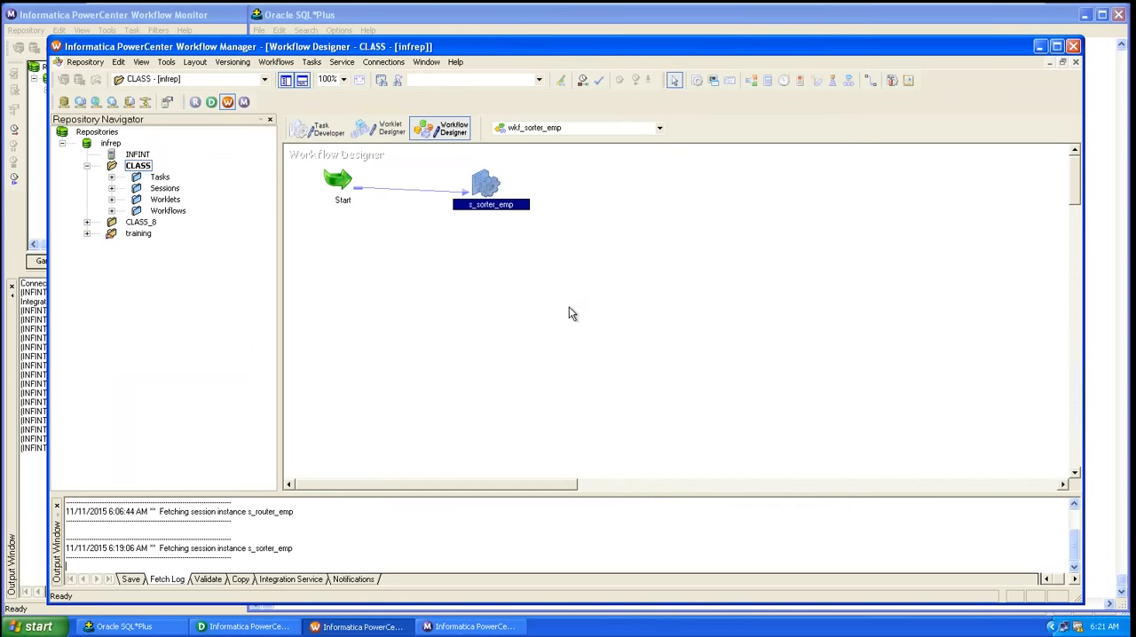
Step: Enable Distinct in the emp_sorter_sal Sorter's properties, save the mapping, and return to Workflow Manager
{"action": "left_click", "coordinate": [244, 626]}
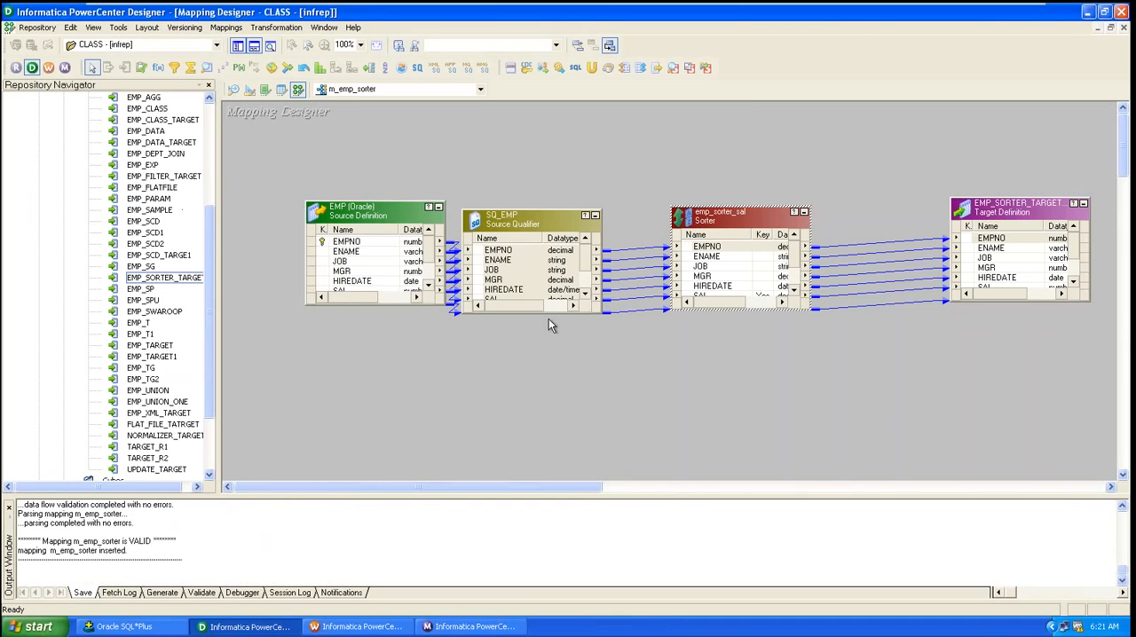
{"action": "double_click", "coordinate": [720, 247]}
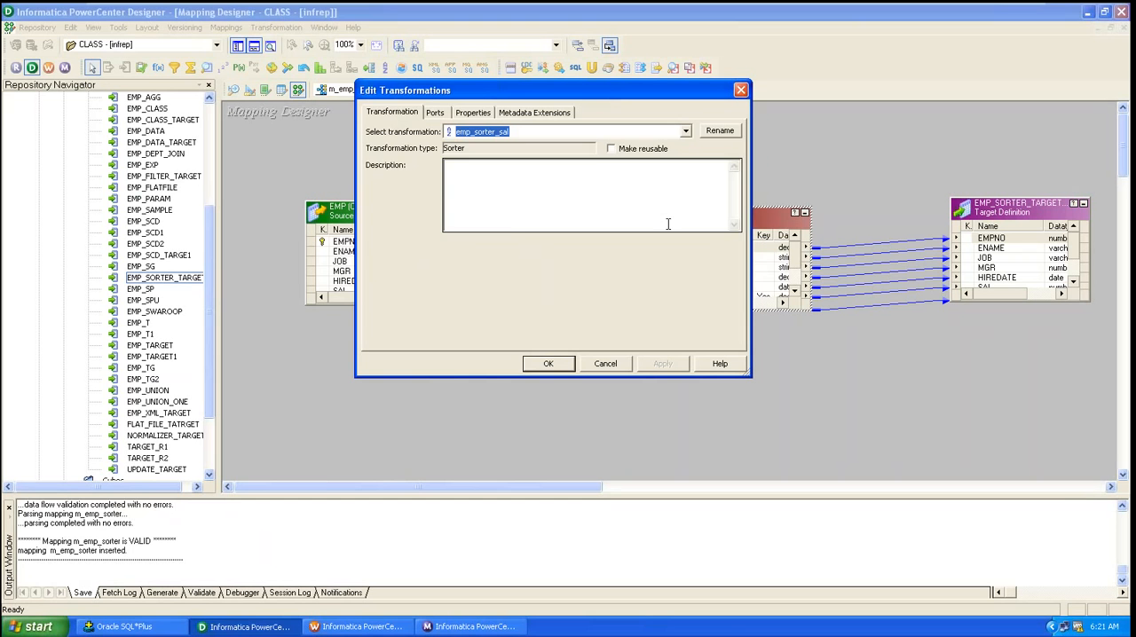
{"action": "left_click", "coordinate": [473, 112]}
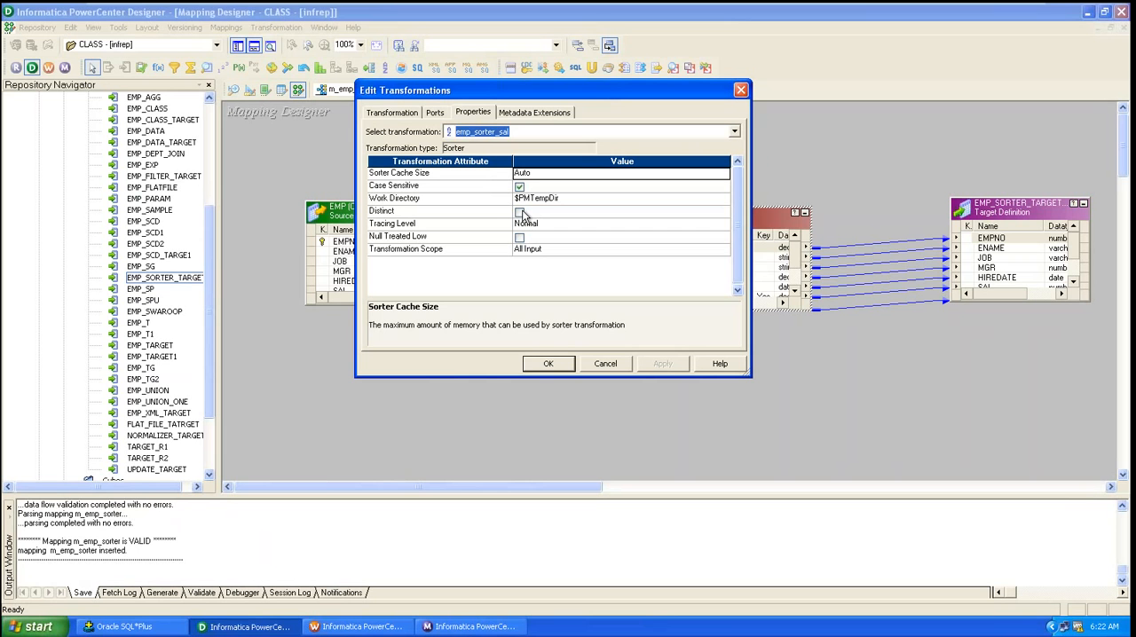
{"action": "left_click", "coordinate": [520, 214]}
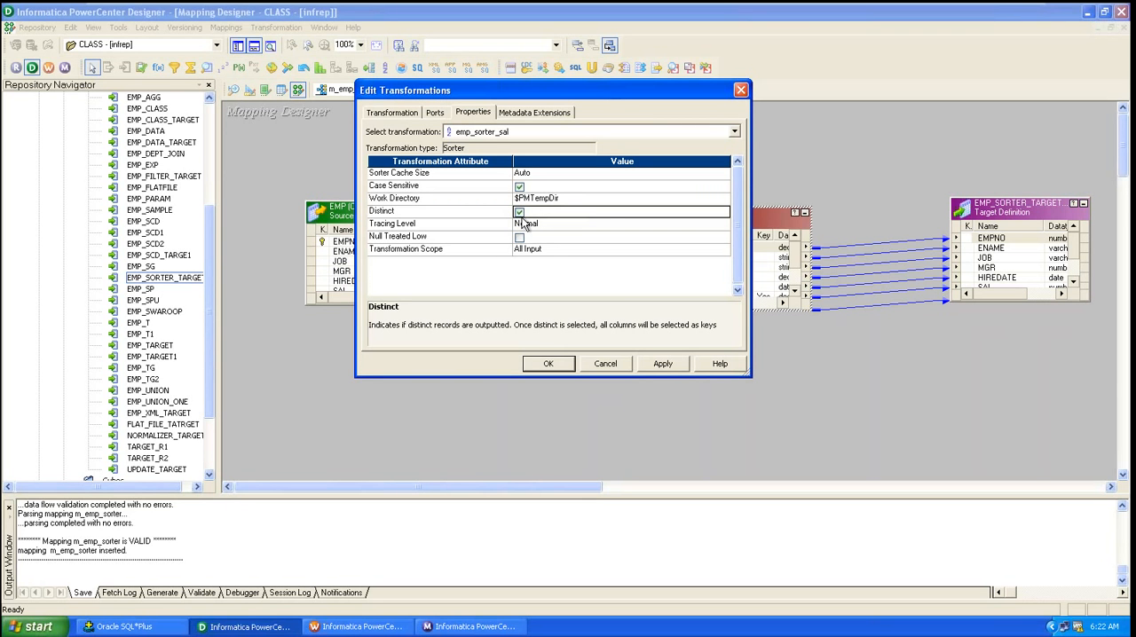
{"action": "left_click", "coordinate": [436, 114]}
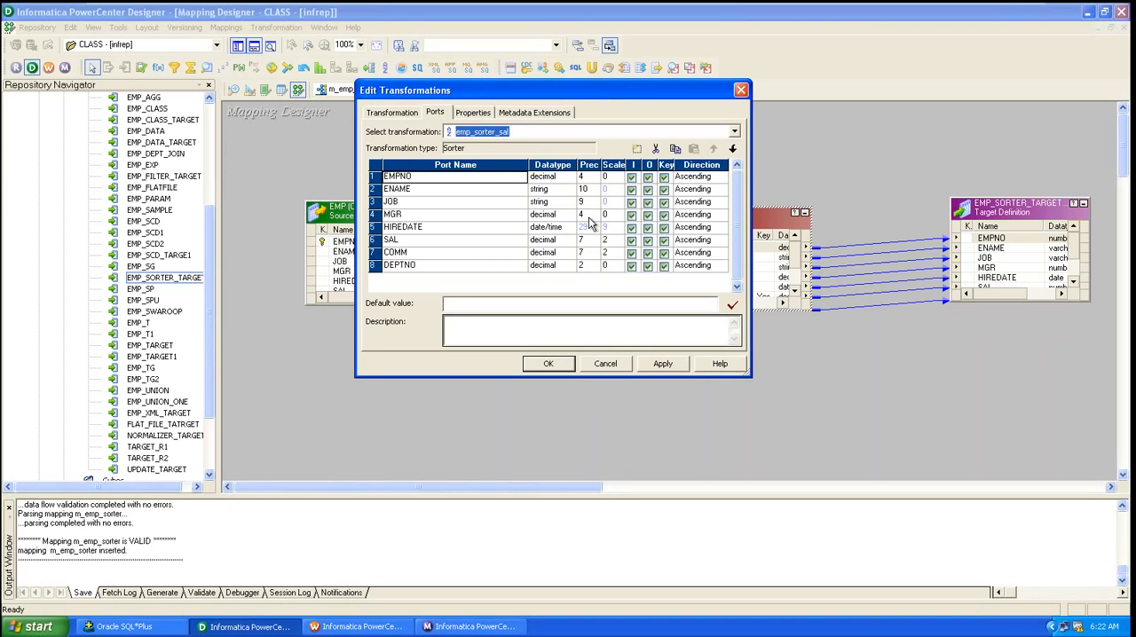
{"action": "left_click", "coordinate": [473, 112]}
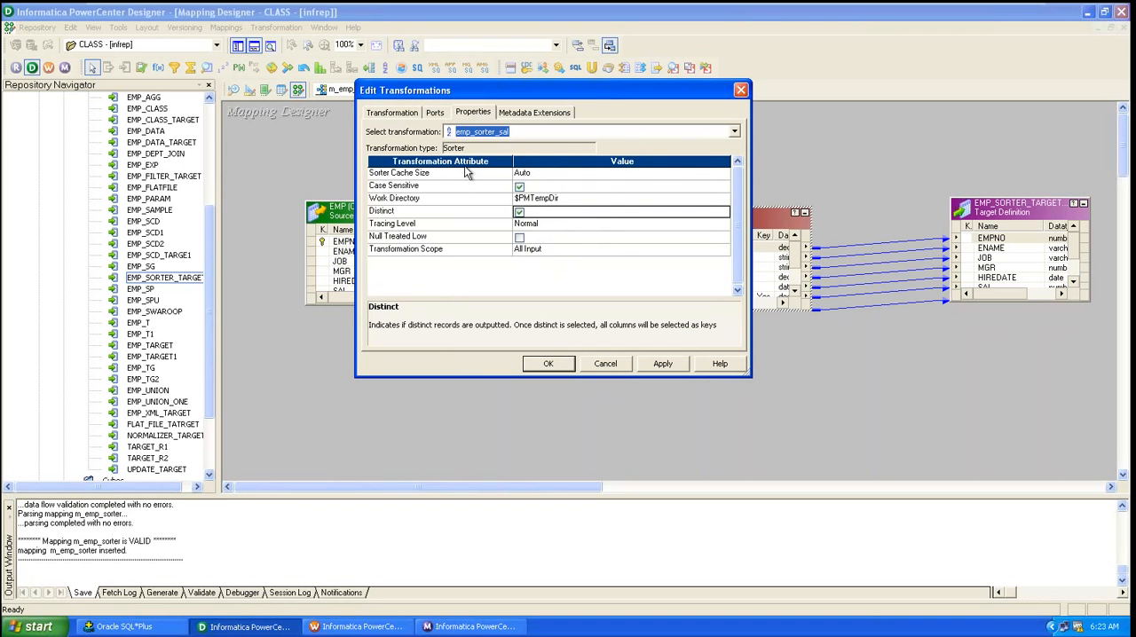
{"action": "left_click", "coordinate": [657, 364]}
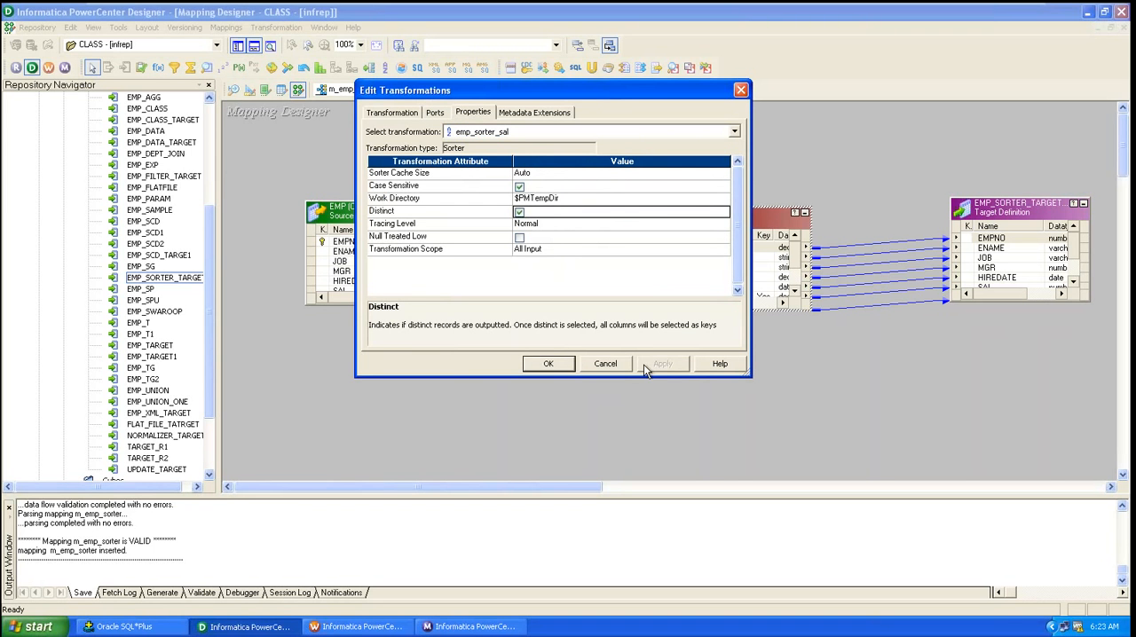
{"action": "left_click", "coordinate": [547, 364]}
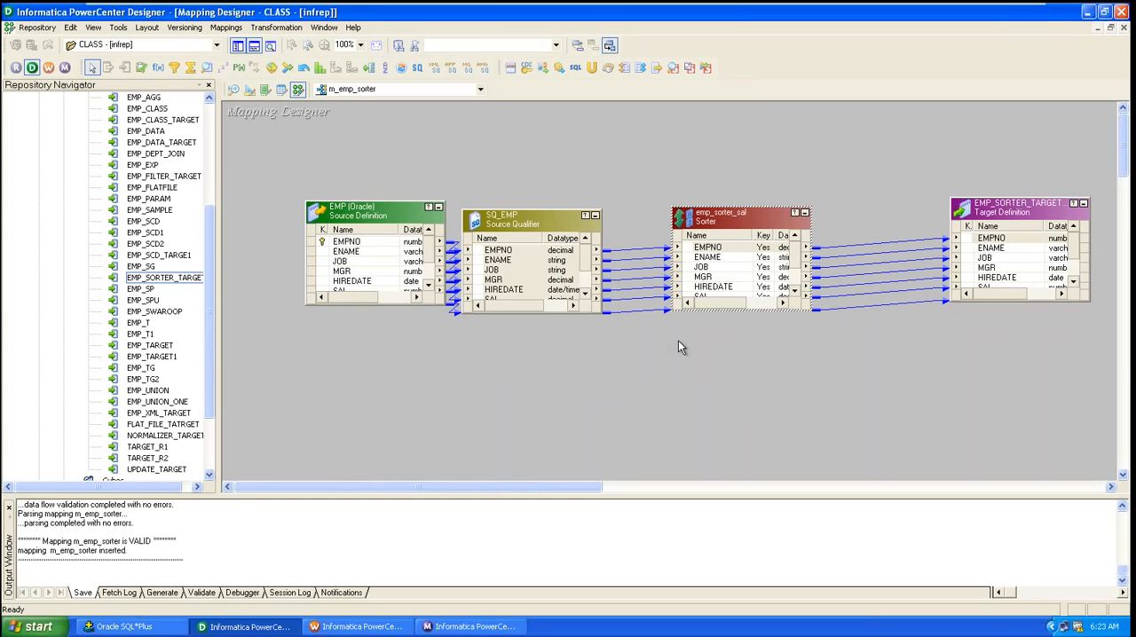
{"action": "key", "text": "ctrl+s"}
{"action": "left_click", "coordinate": [362, 627]}
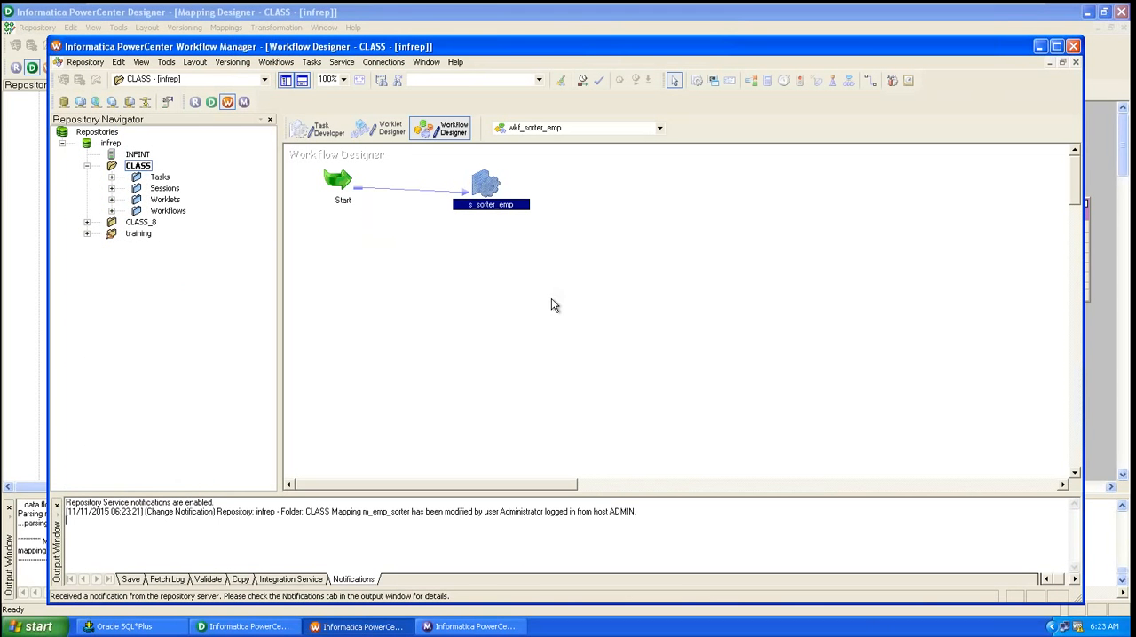
Step: Validate the s_sorter_emp session in the workflow
{"action": "double_click", "coordinate": [479, 166]}
{"action": "right_click", "coordinate": [479, 178]}
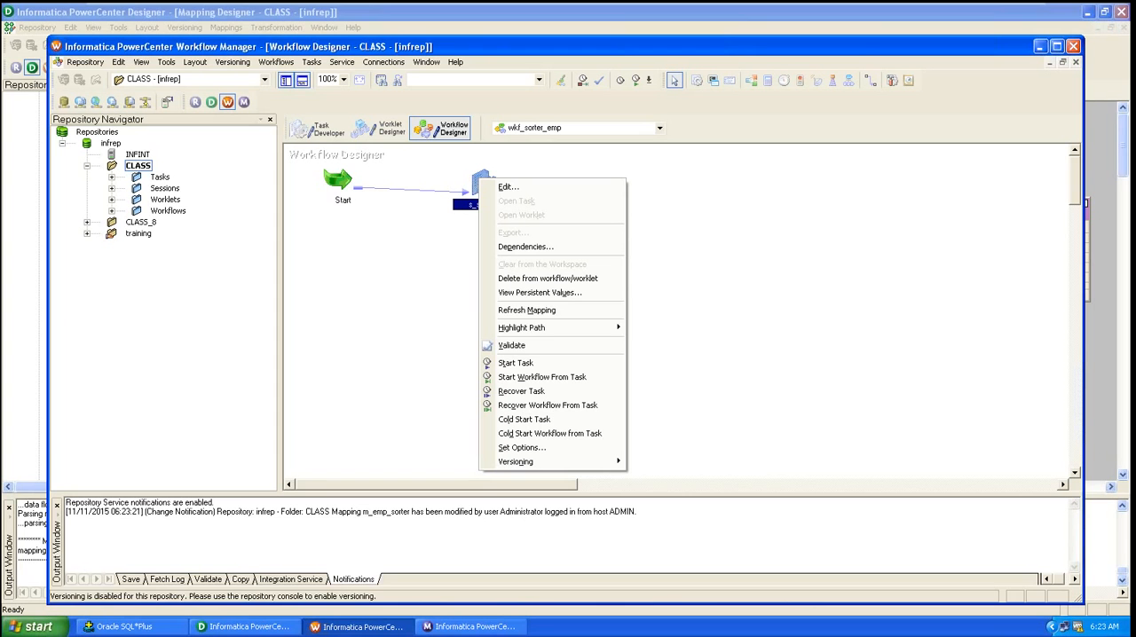
{"action": "left_click", "coordinate": [518, 350]}
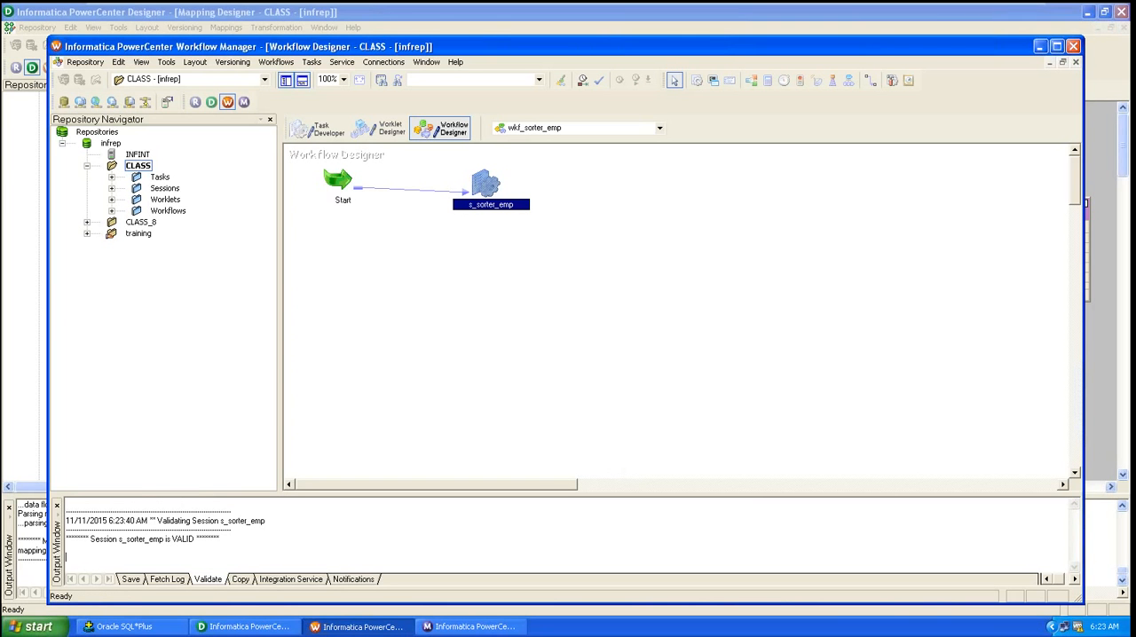
{"action": "left_click", "coordinate": [497, 248]}
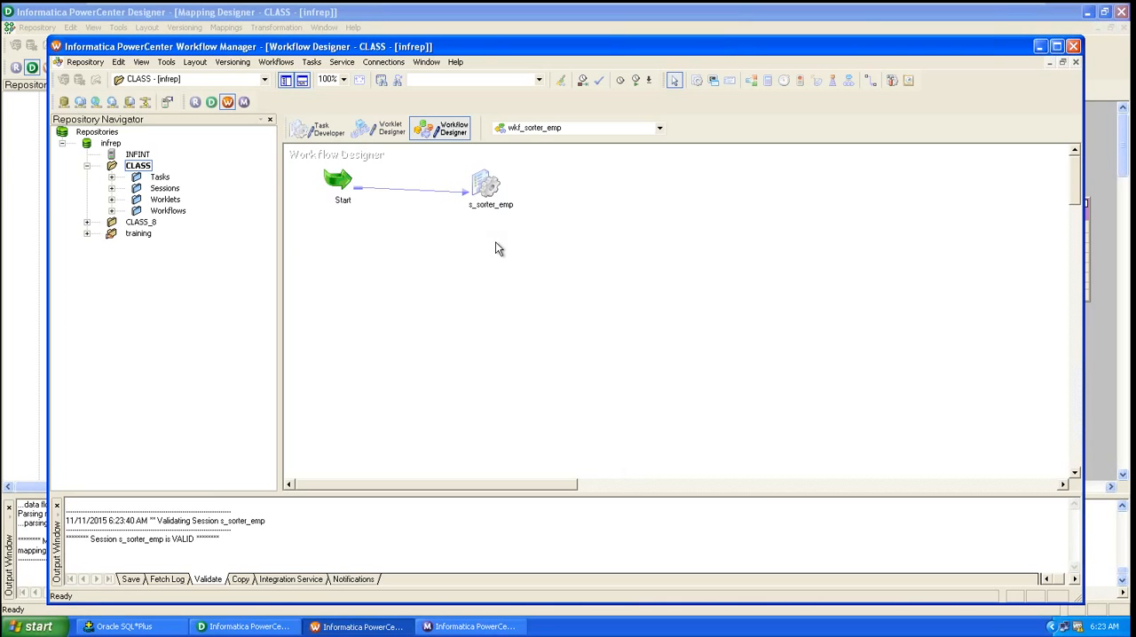
Step: Refresh the mapping of the s_sorter_emp session and save the wkf_sorter_emp workflow
{"action": "right_click", "coordinate": [480, 181]}
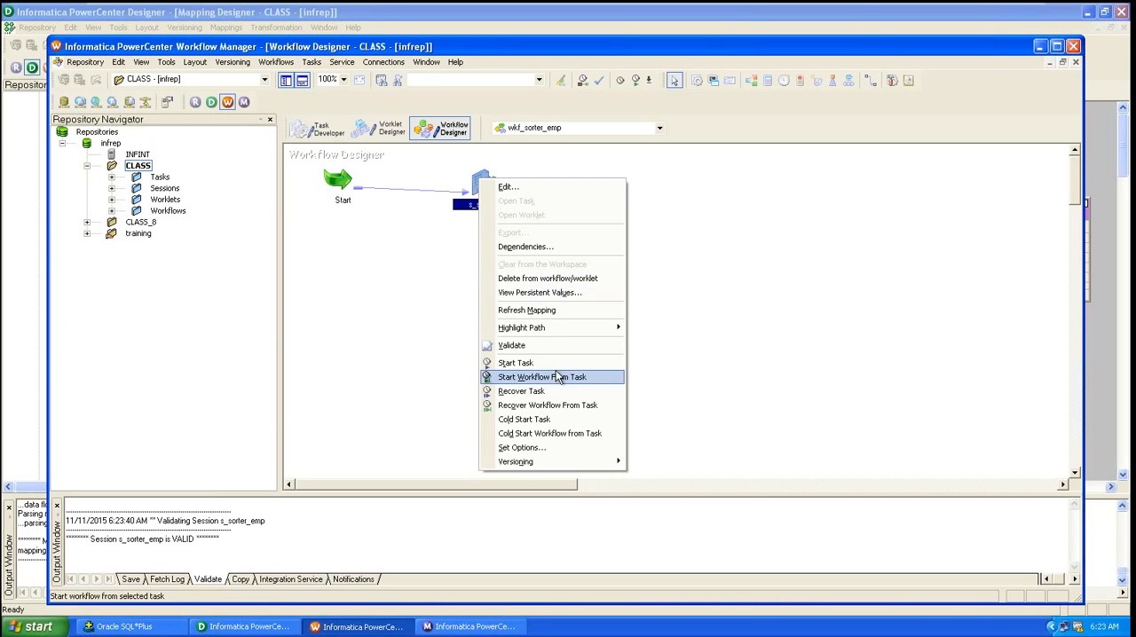
{"action": "left_click", "coordinate": [545, 310]}
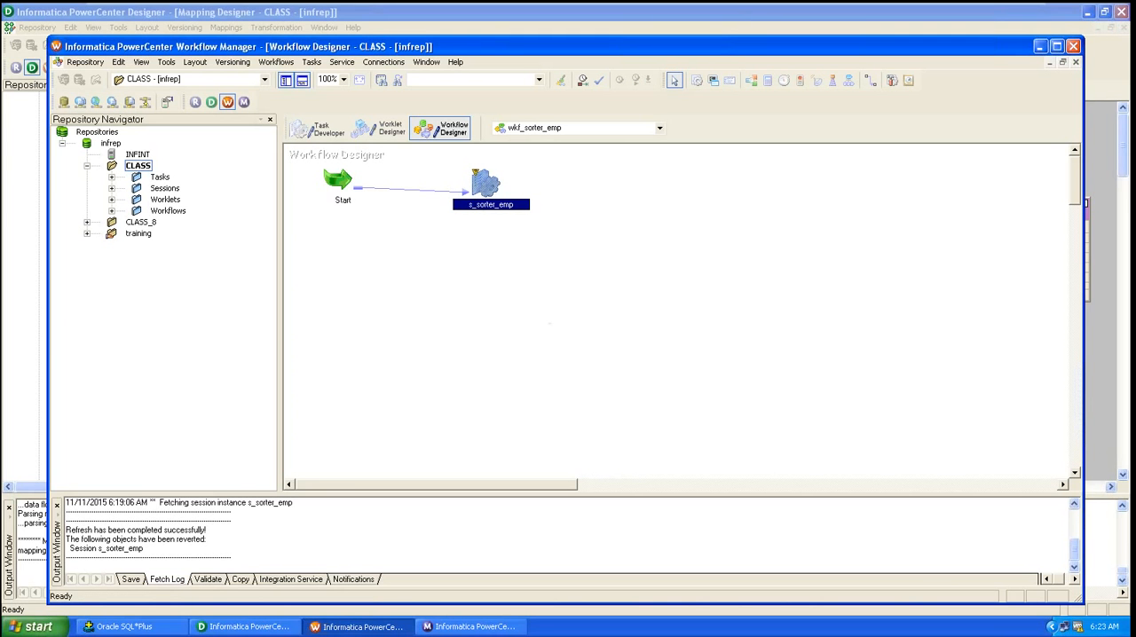
{"action": "mouse_move", "coordinate": [476, 173]}
{"action": "key", "text": "ctrl+s"}
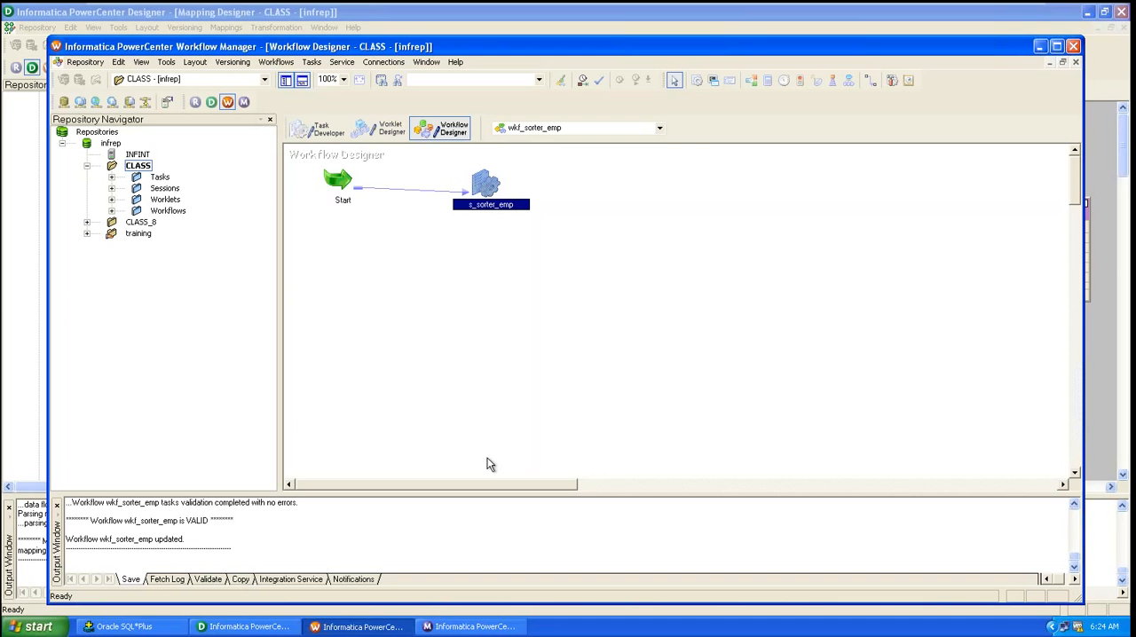
Step: Switch to SQL*Plus and try to insert all EMP rows into EMP using insert into emp as select * from emp
{"action": "left_click", "coordinate": [122, 627]}
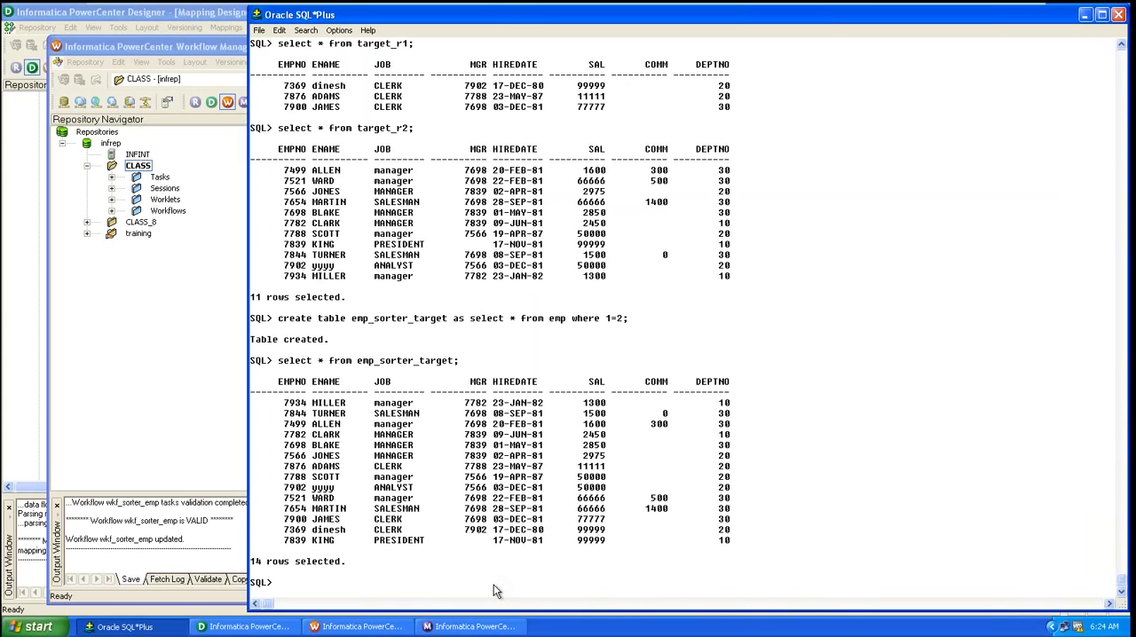
{"action": "type", "text": "insert into emp  as select * from emp"}
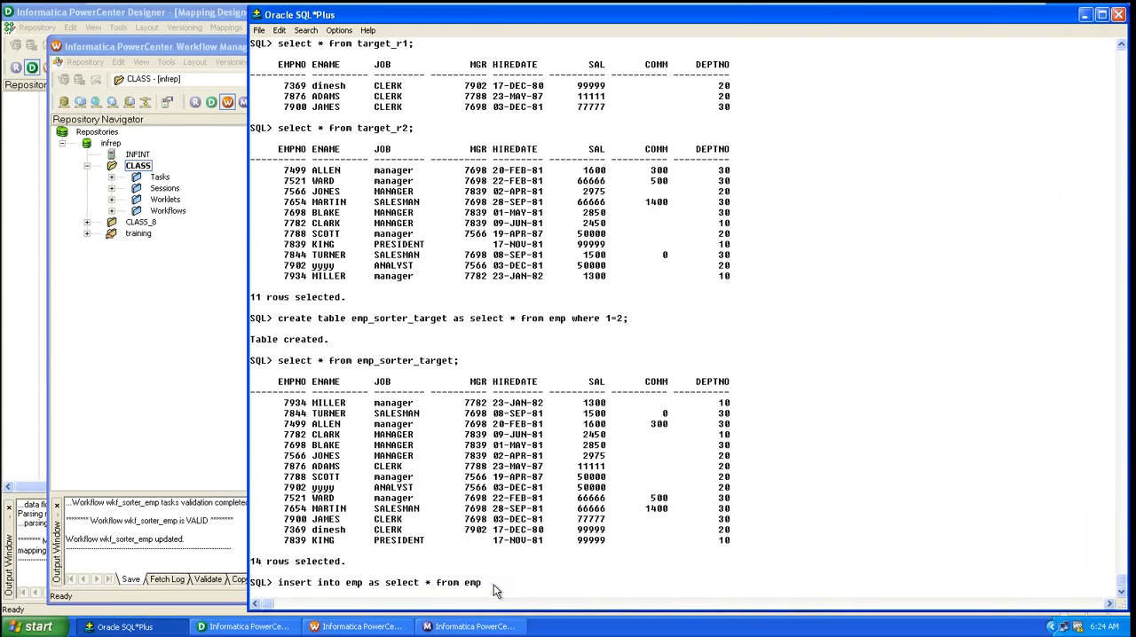
{"action": "type", "text": " ;"}
{"action": "key", "text": "Return"}
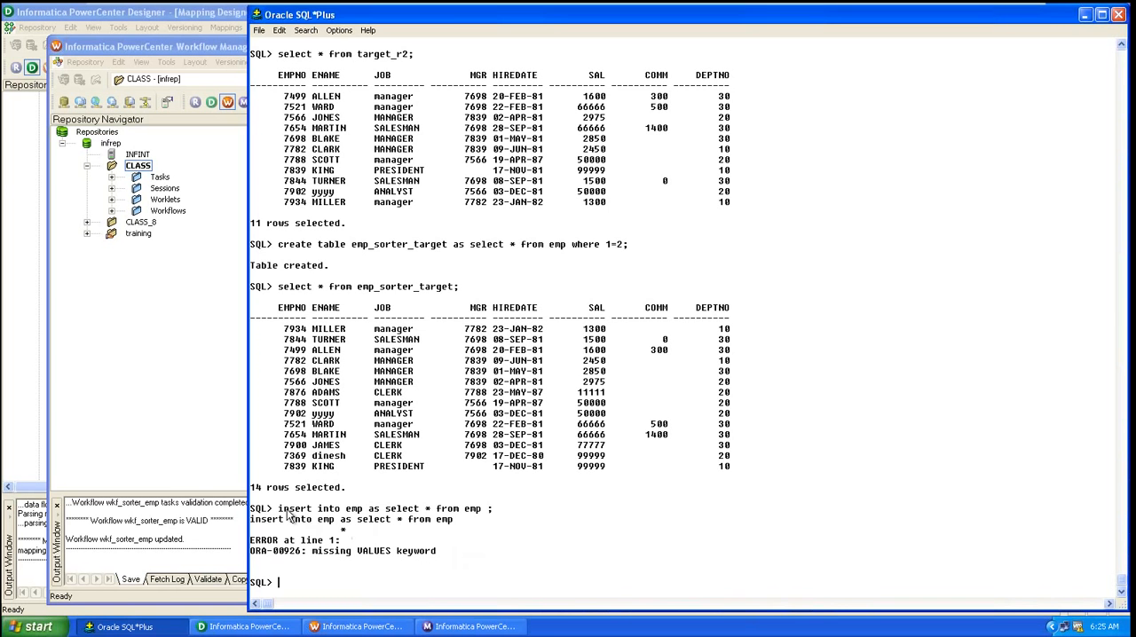
Step: Retry the duplication with insert into emp select * from emp;
{"action": "left_click_drag", "start_coordinate": [279, 509], "coordinate": [360, 514]}
{"action": "key", "text": "ctrl+c"}
{"action": "left_click", "coordinate": [359, 509]}
{"action": "key", "text": "ctrl+v"}
{"action": "type", "text": "sele"}
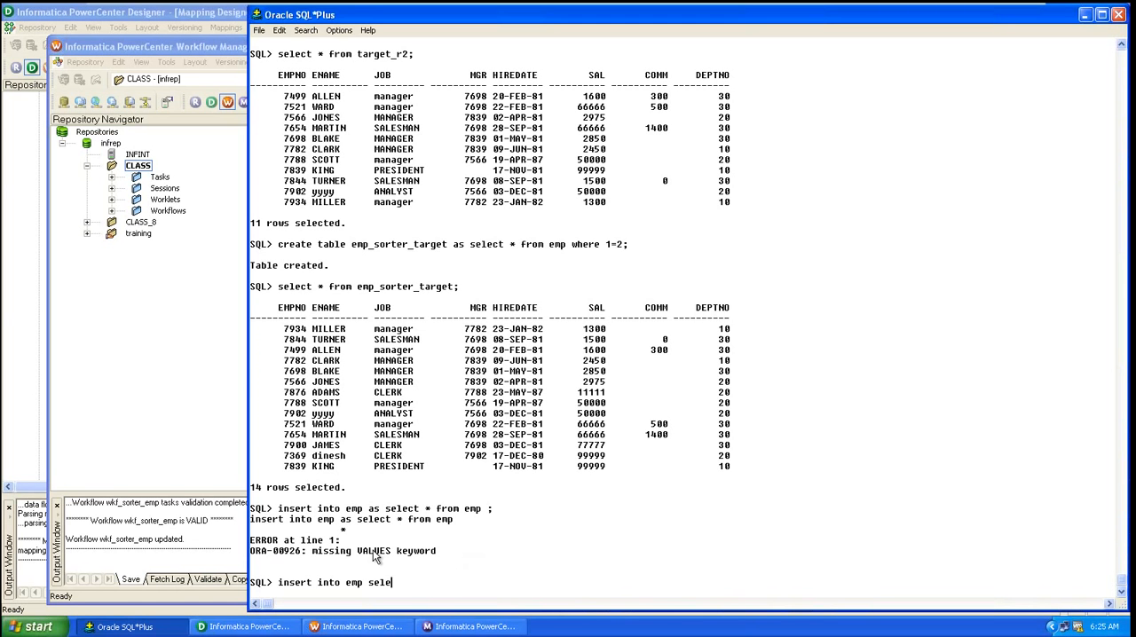
{"action": "type", "text": "ct * from emp;"}
{"action": "key", "text": "Return"}
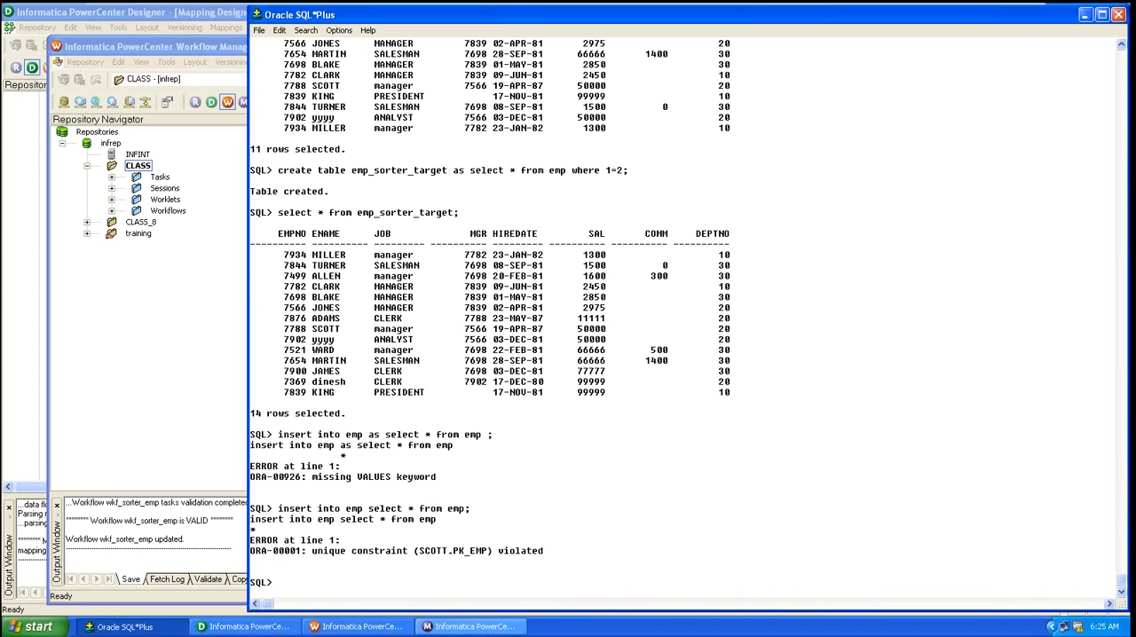
Step: Create a table emp_dup as a copy of emp with create table emp_dup as select * from emp
{"action": "type", "text": "create table me"}
{"action": "type", "text": "p_"}
{"action": "key", "text": "BackSpace"}
{"action": "key", "text": "BackSpace"}
{"action": "key", "text": "BackSpace"}
{"action": "key", "text": "BackSpace"}
{"action": "type", "text": "emp_s"}
{"action": "key", "text": "BackSpace"}
{"action": "type", "text": "dup as select "}
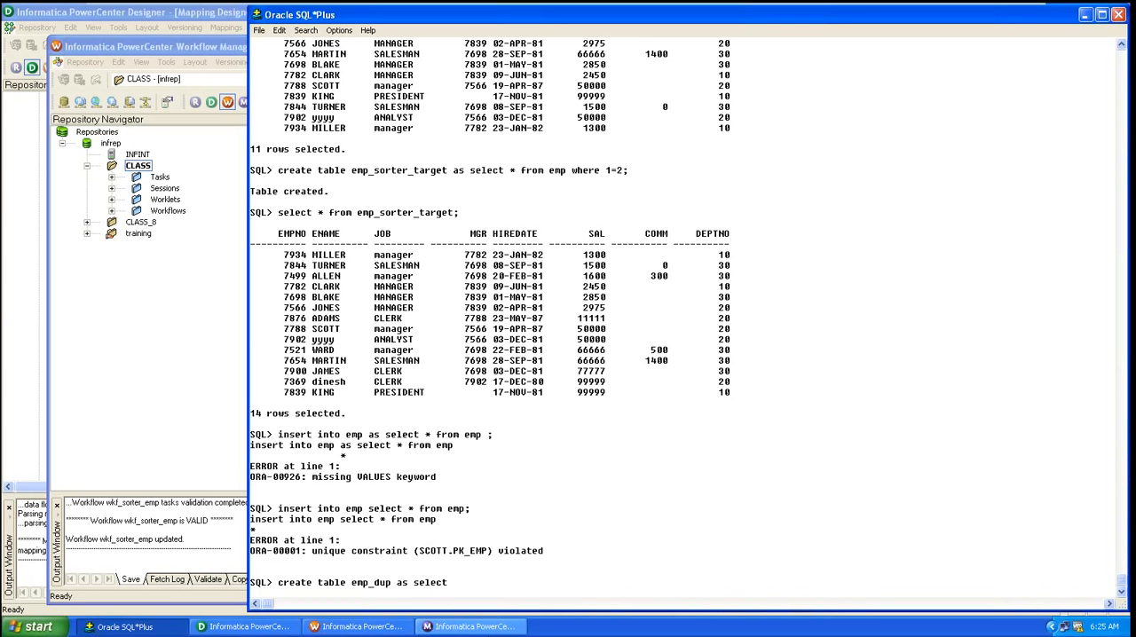
{"action": "type", "text": "* from emp;"}
{"action": "key", "text": "Return"}
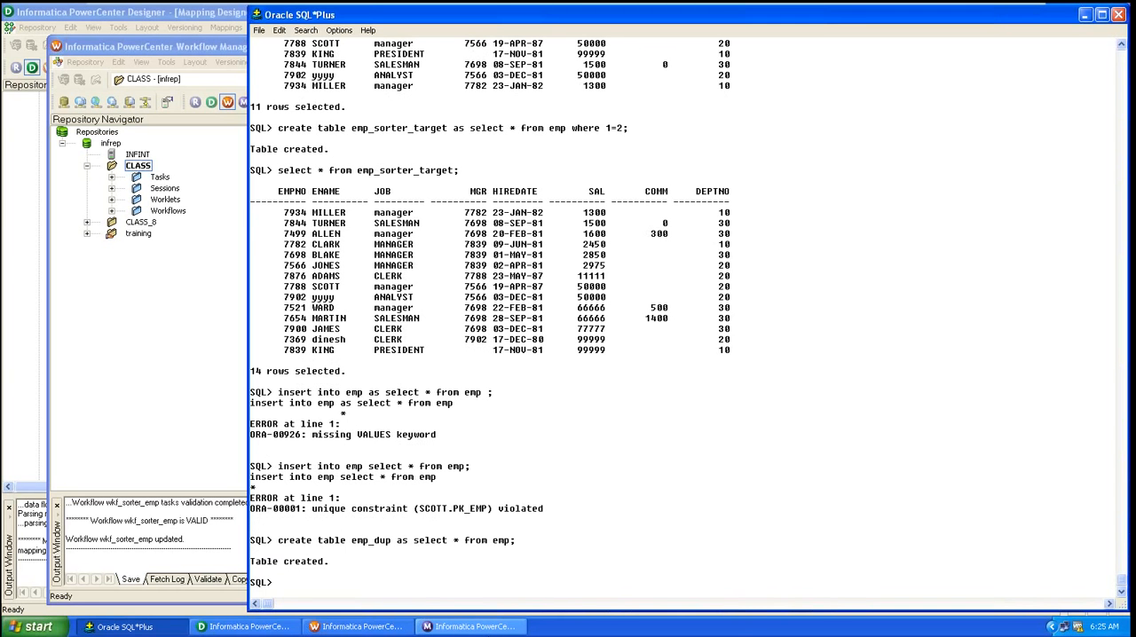
Step: Insert all emp rows again into emp_dup with insert into emp_dup select * from emp;
{"action": "type", "text": "insert intp"}
{"action": "key", "text": "BackSpace"}
{"action": "key", "text": "BackSpace"}
{"action": "type", "text": "o emp_dup select "}
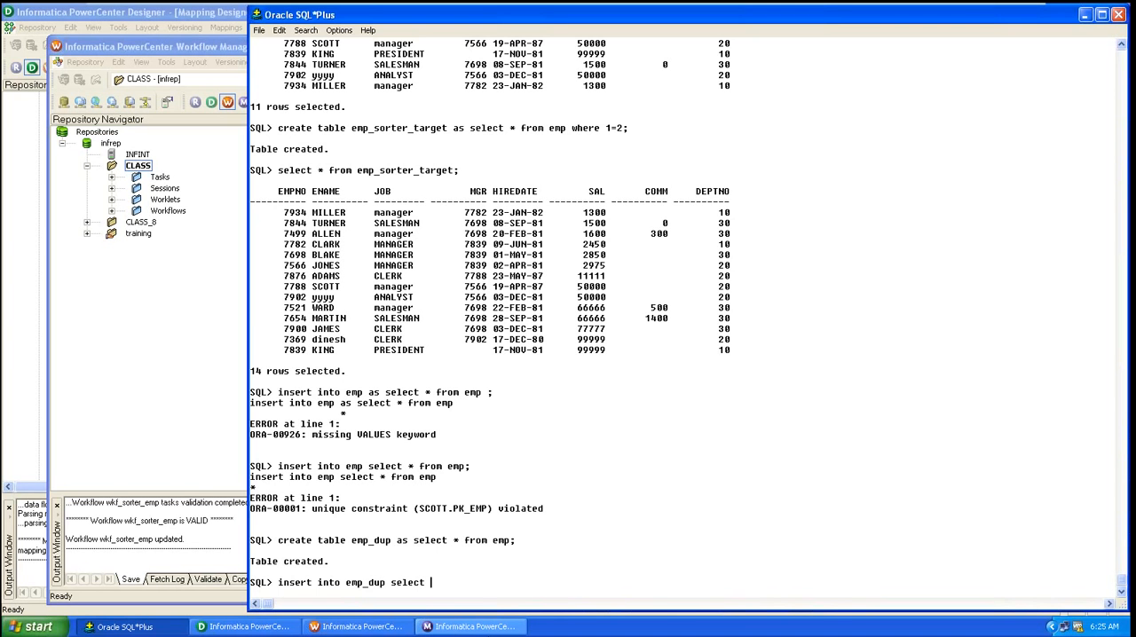
{"action": "type", "text": "* from emp;"}
{"action": "key", "text": "Return"}
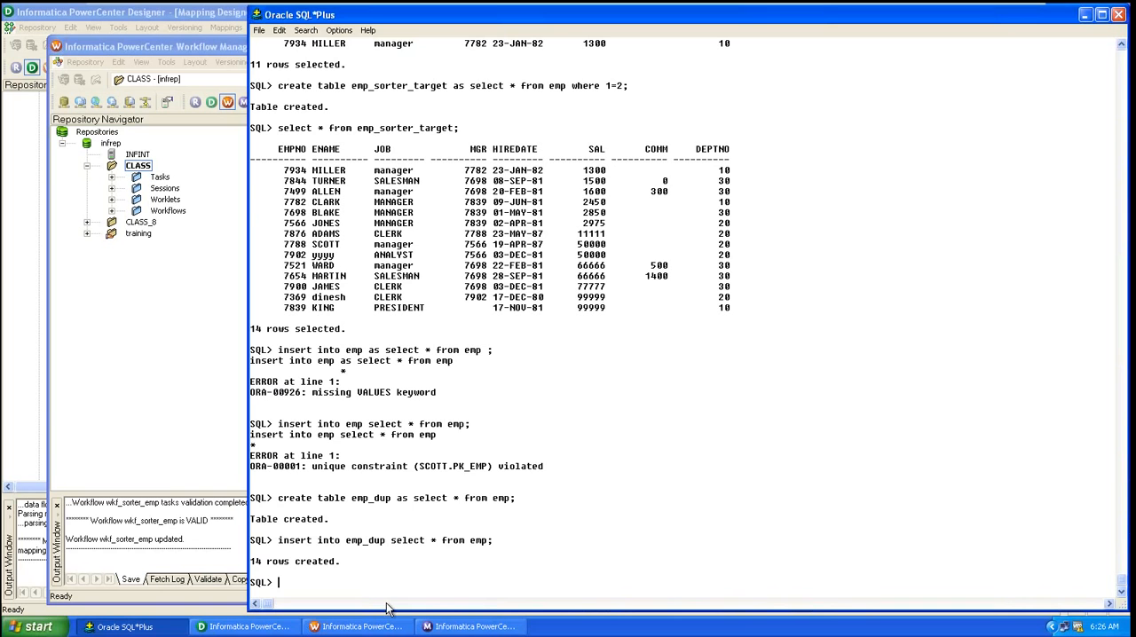
Step: Query all rows of emp_dup to check the duplicated data
{"action": "type", "text": "select * from emp_du"}
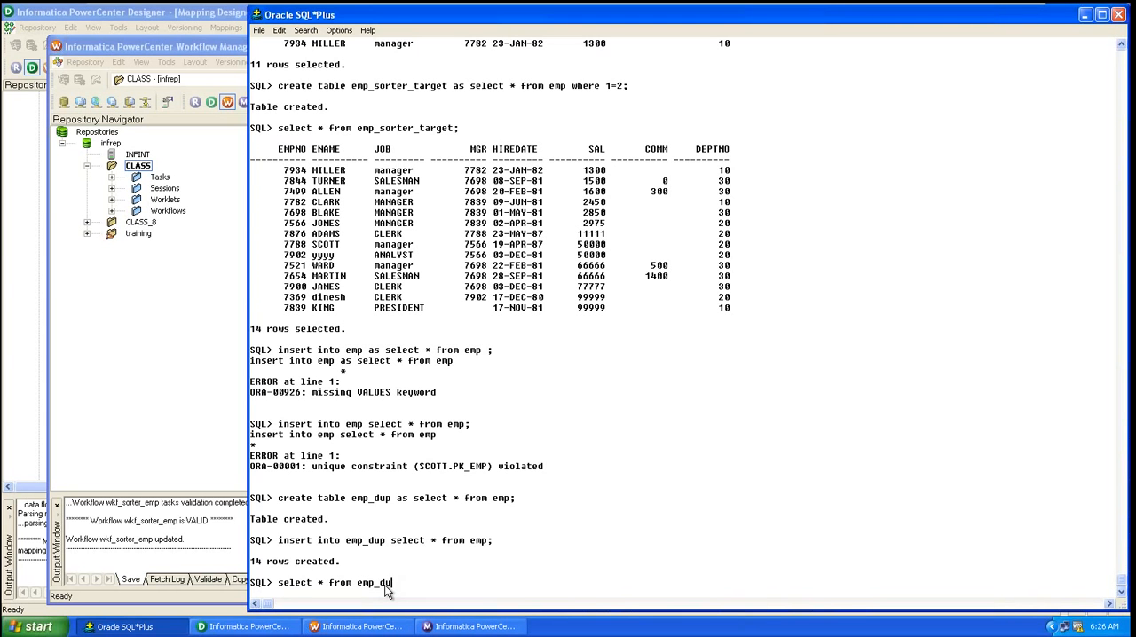
{"action": "type", "text": "p;"}
{"action": "key", "text": "Return"}
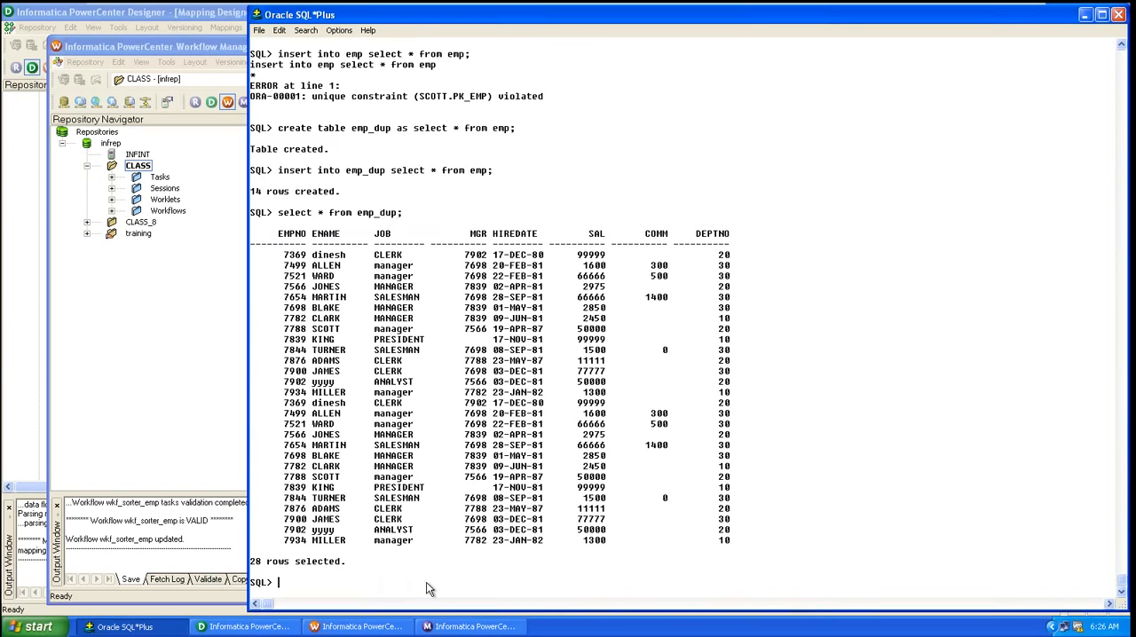
Step: In Designer's Source Analyzer, start importing a source from the database and connect with the scott account password
{"action": "left_click", "coordinate": [237, 629]}
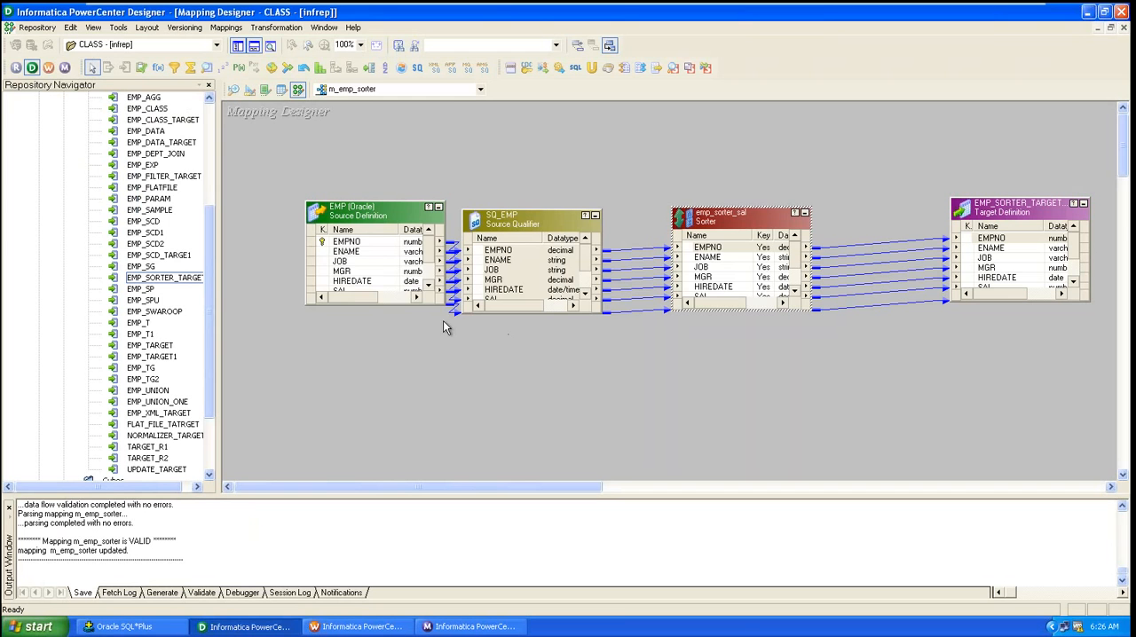
{"action": "left_click_drag", "start_coordinate": [366, 237], "coordinate": [326, 207]}
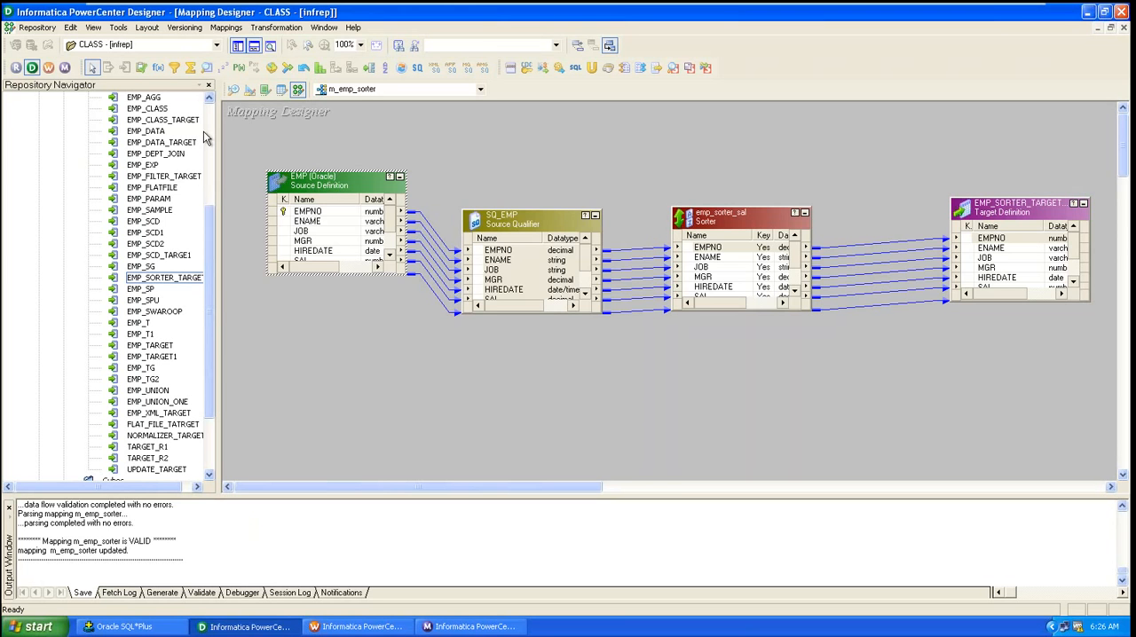
{"action": "left_click", "coordinate": [232, 90]}
{"action": "left_click_drag", "start_coordinate": [209, 222], "coordinate": [210, 111]}
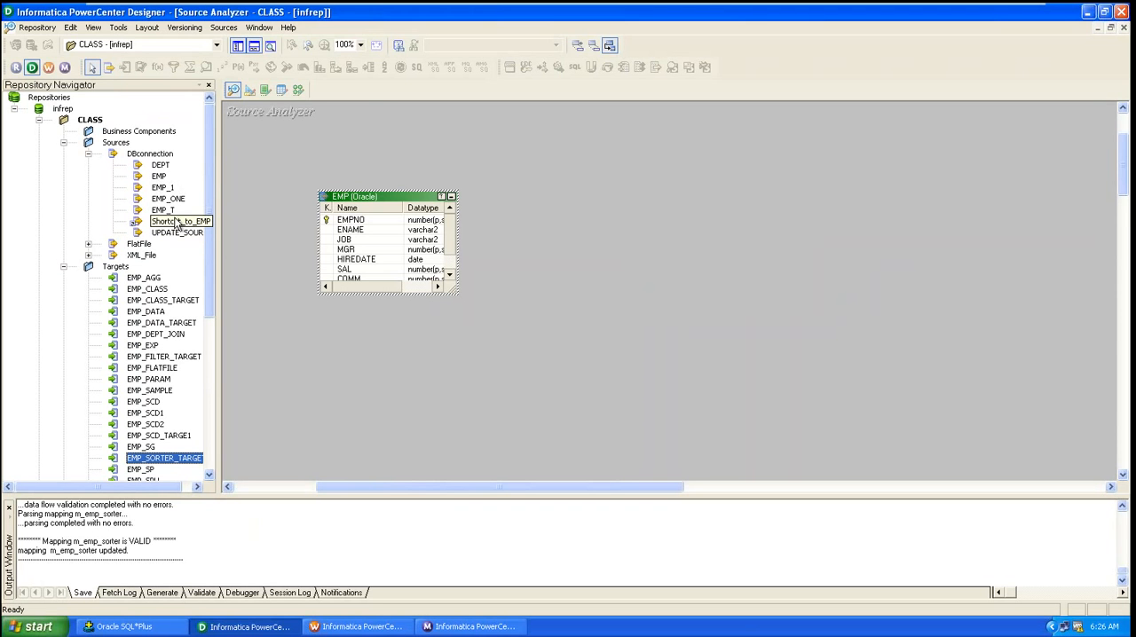
{"action": "left_click", "coordinate": [223, 28]}
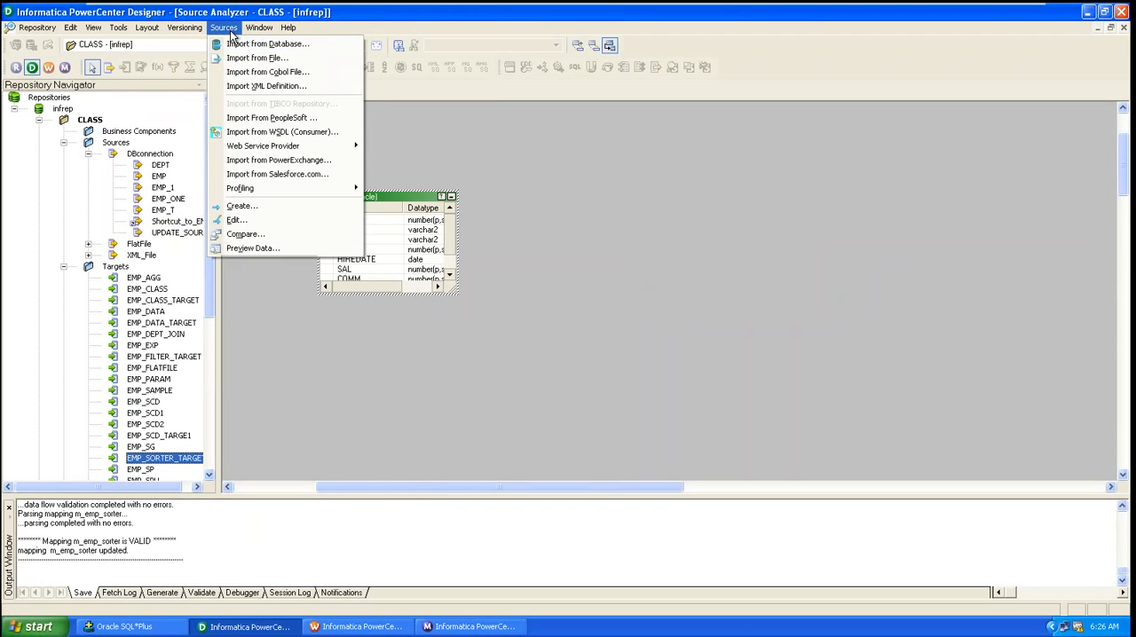
{"action": "left_click", "coordinate": [256, 43]}
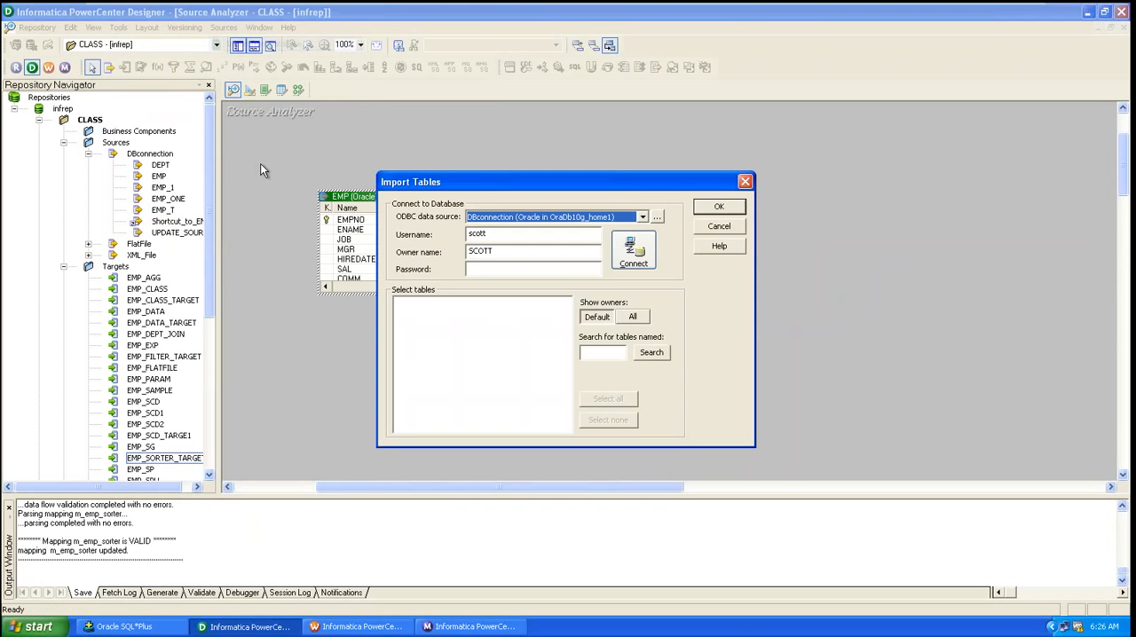
{"action": "left_click", "coordinate": [525, 268]}
{"action": "type", "text": "tig"}
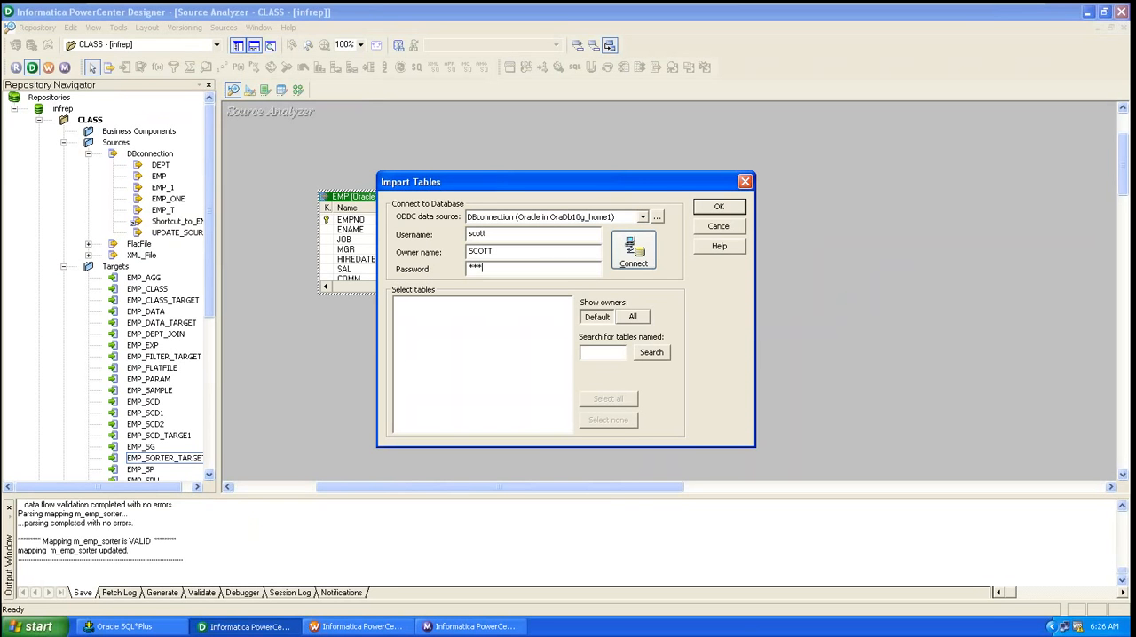
{"action": "type", "text": "er"}
{"action": "key", "text": "Return"}
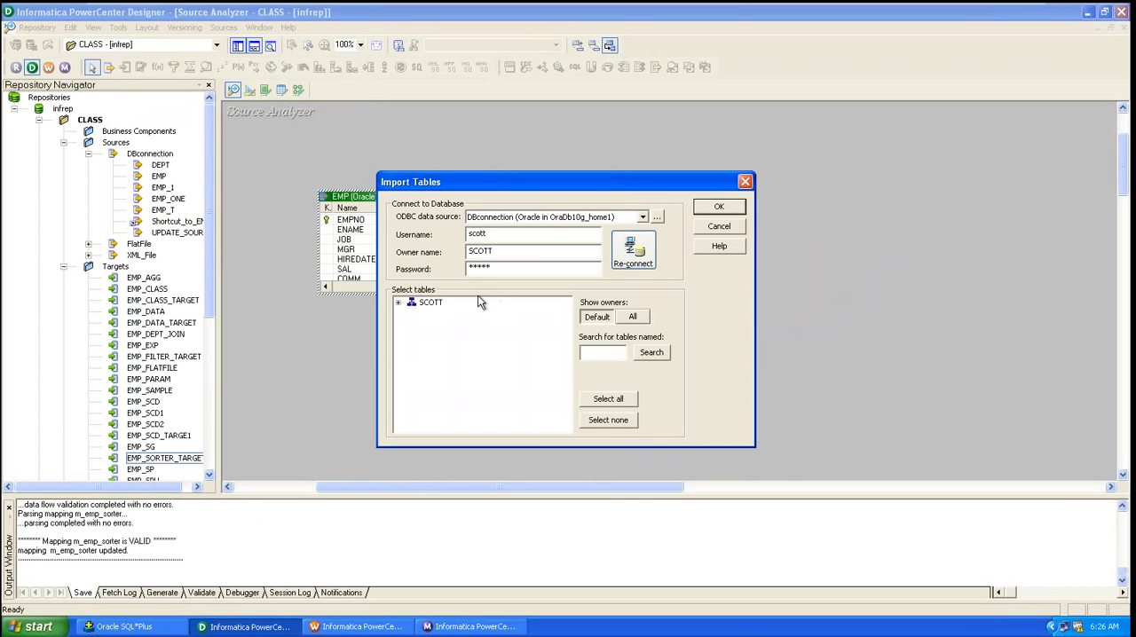
Step: Import the EMP_DUP table as a source definition and save the repository
{"action": "left_click", "coordinate": [399, 303]}
{"action": "left_click", "coordinate": [412, 314]}
{"action": "scroll", "coordinate": [568, 331], "scroll_direction": "down", "scroll_amount": 1}
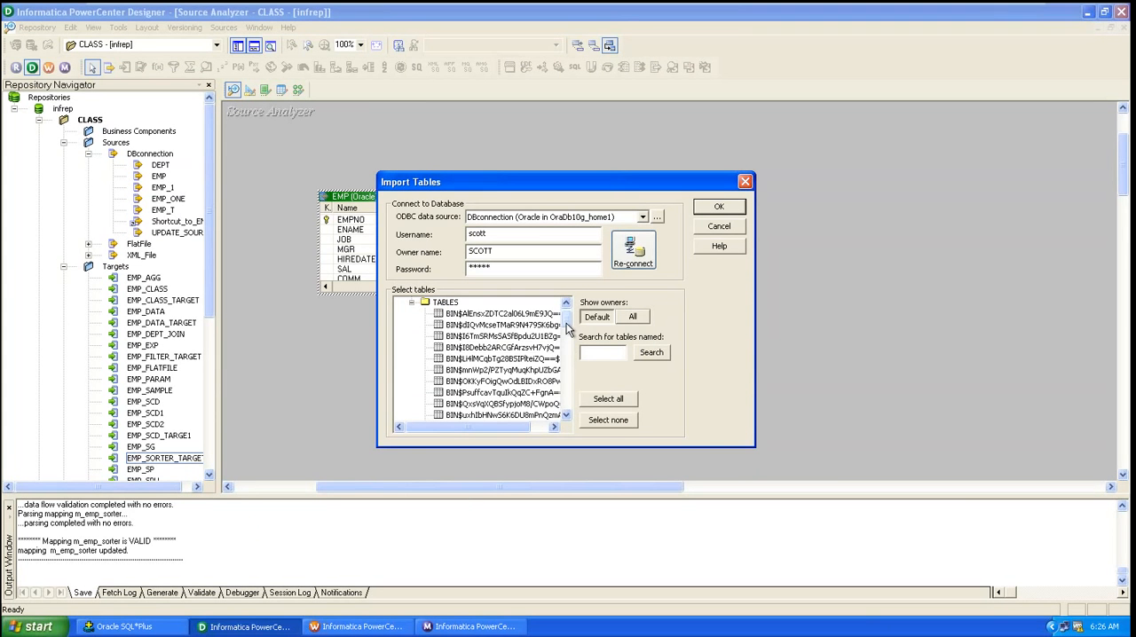
{"action": "left_click_drag", "start_coordinate": [569, 330], "coordinate": [570, 361]}
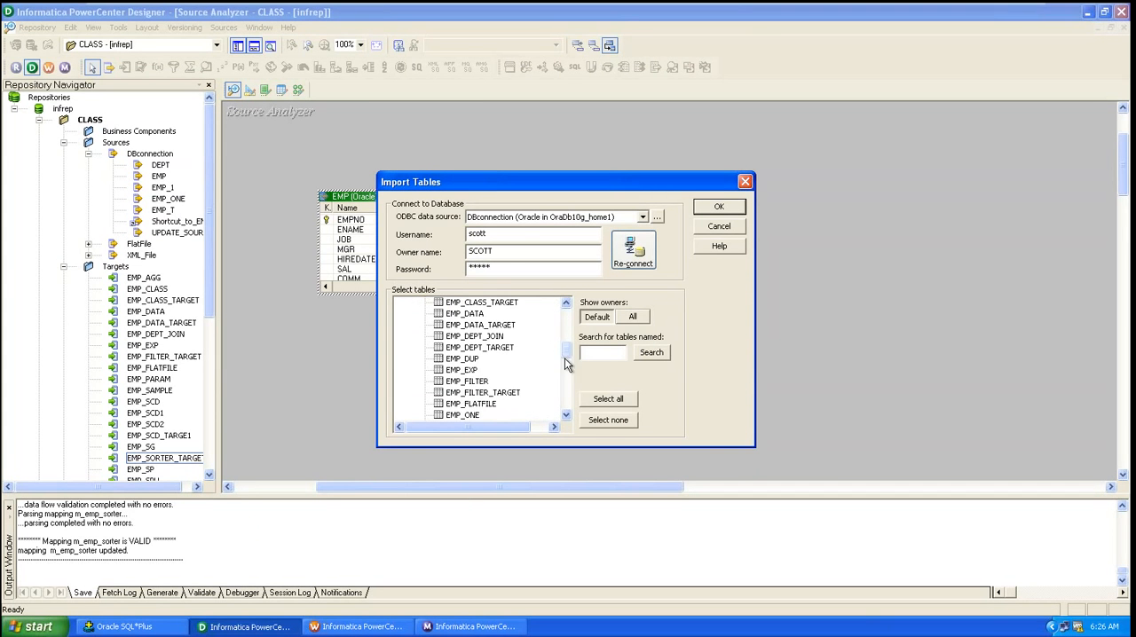
{"action": "left_click", "coordinate": [464, 360]}
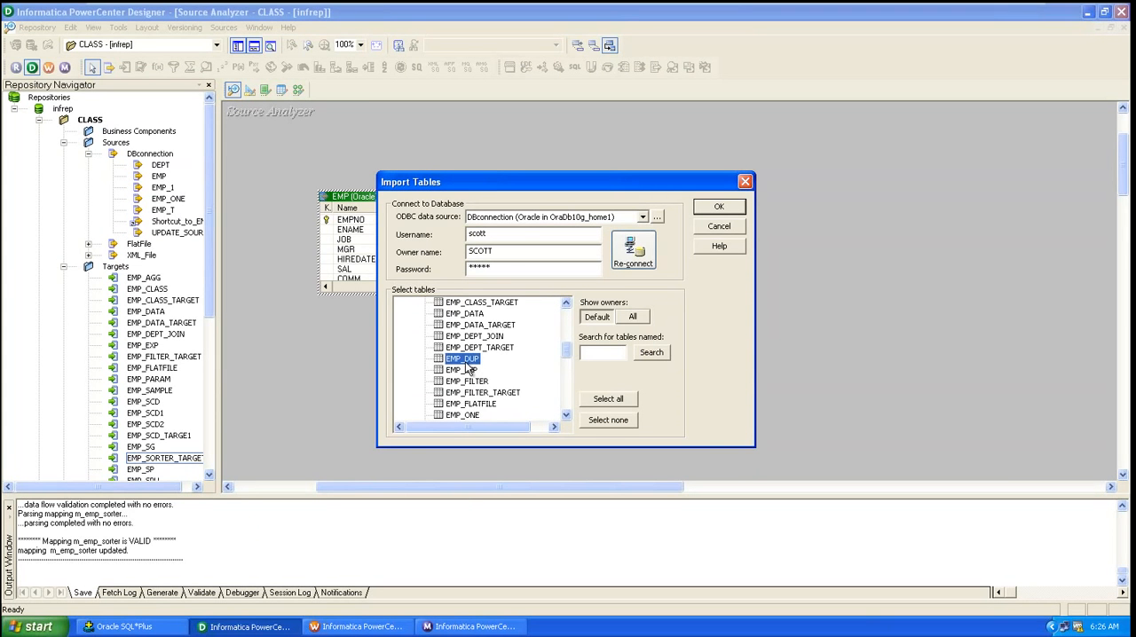
{"action": "left_click", "coordinate": [722, 209]}
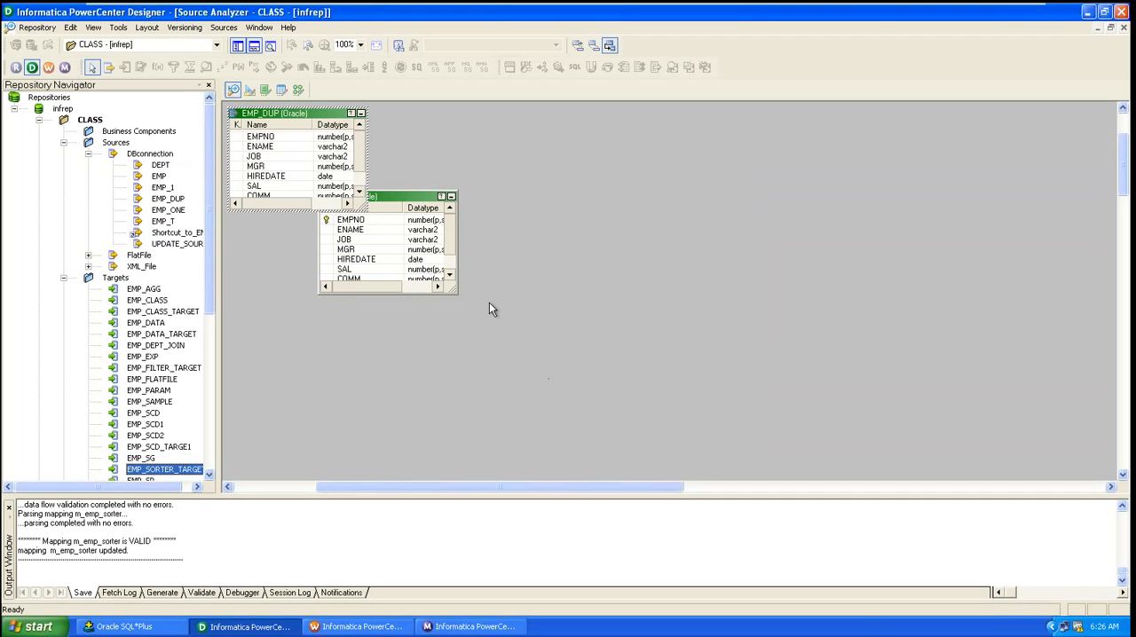
{"action": "key", "text": "ctrl+s"}
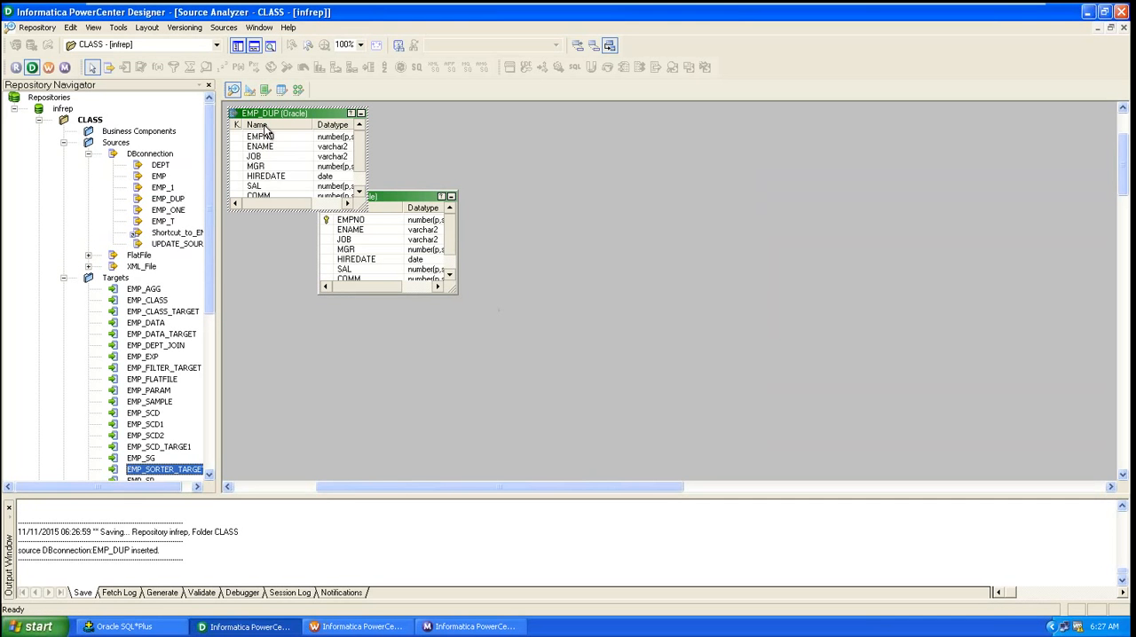
Step: Delete the EMP source and the SQ_EMP Source Qualifier from the m_emp_sorter mapping
{"action": "left_click", "coordinate": [249, 92]}
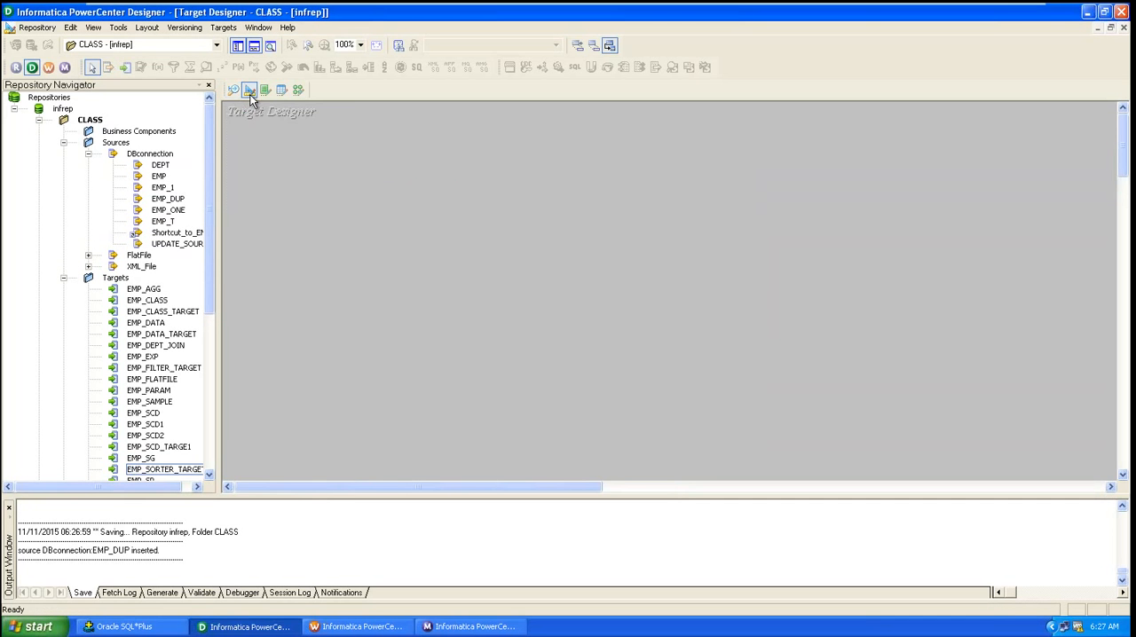
{"action": "left_click", "coordinate": [298, 93]}
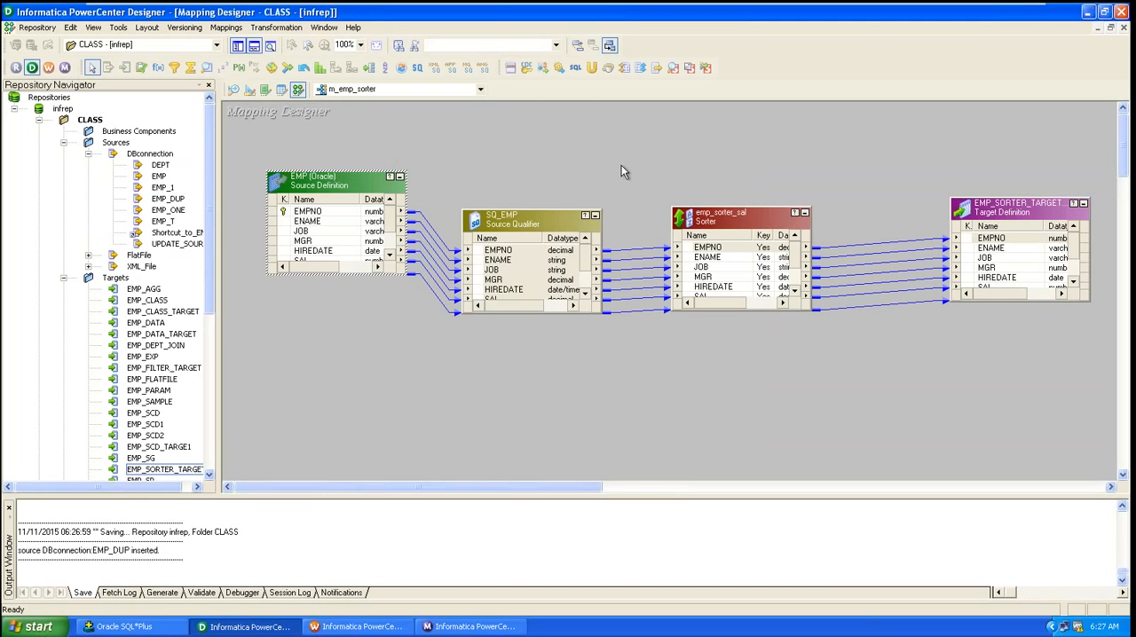
{"action": "left_click_drag", "start_coordinate": [291, 129], "coordinate": [549, 348]}
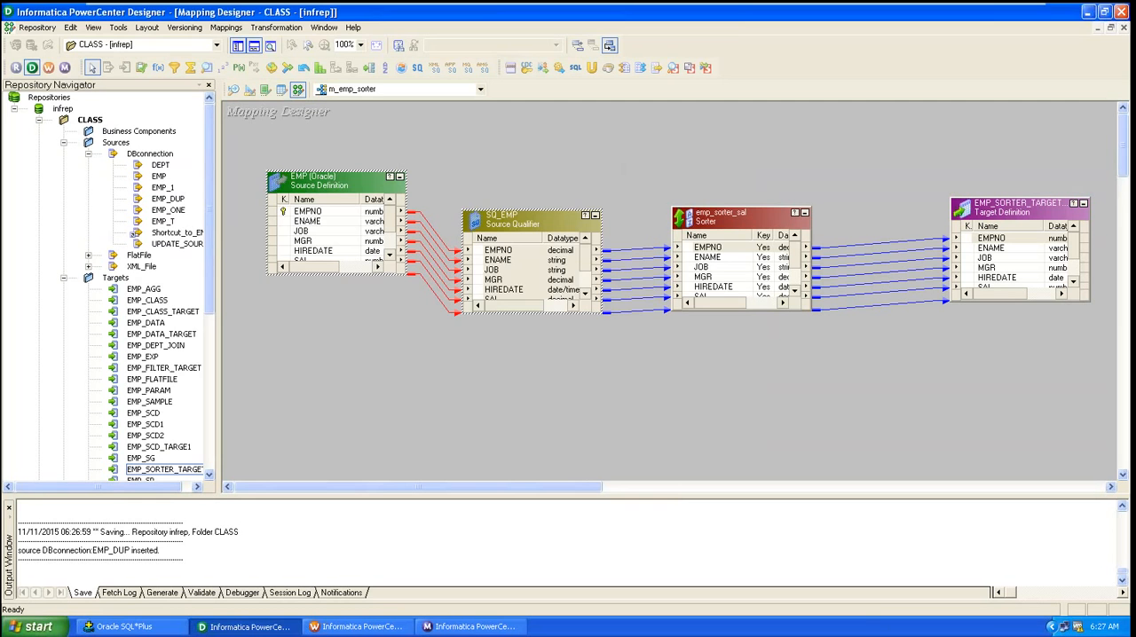
{"action": "key", "text": "Delete"}
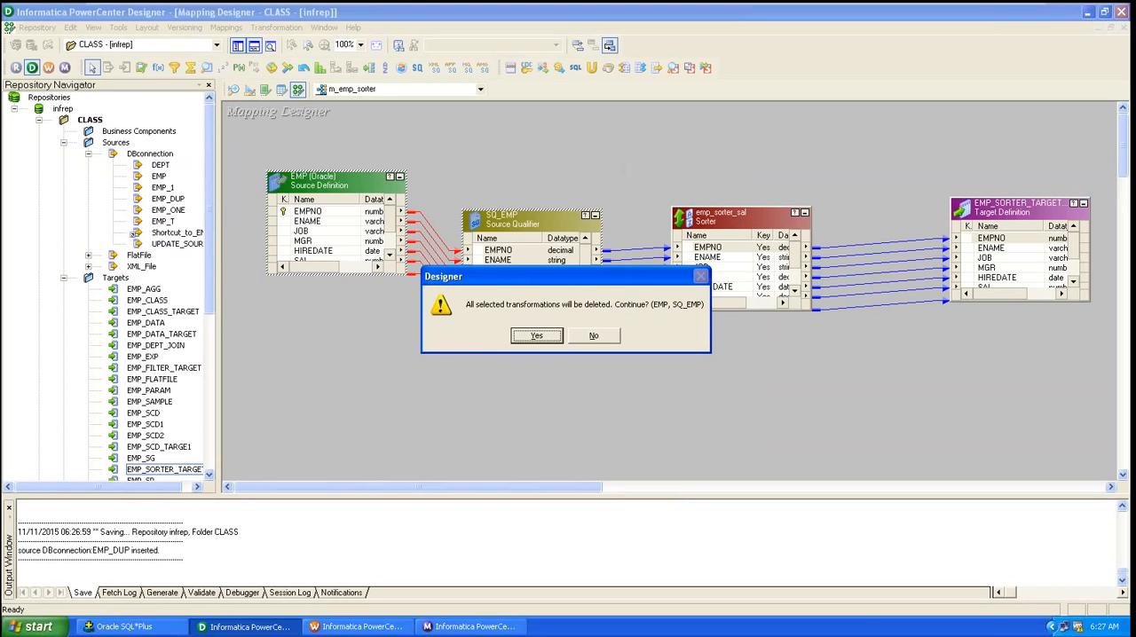
{"action": "left_click", "coordinate": [537, 335]}
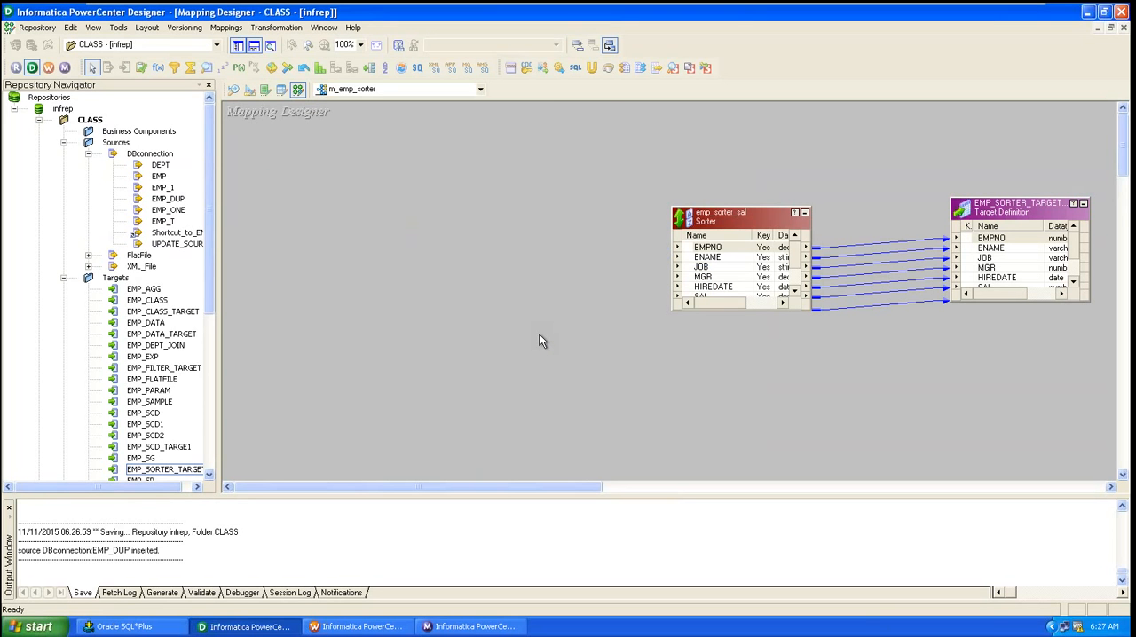
Step: Add the EMP_DUP source with its SQ_EMP_DUP Source Qualifier to the mapping
{"action": "left_click", "coordinate": [160, 199]}
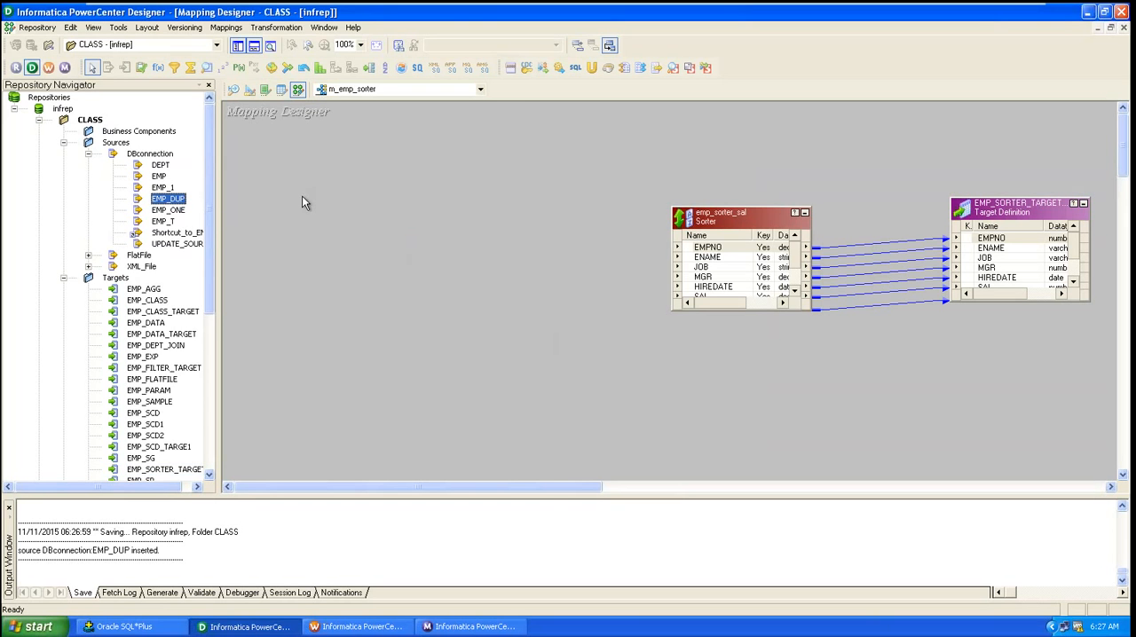
{"action": "left_click_drag", "start_coordinate": [168, 199], "coordinate": [311, 199]}
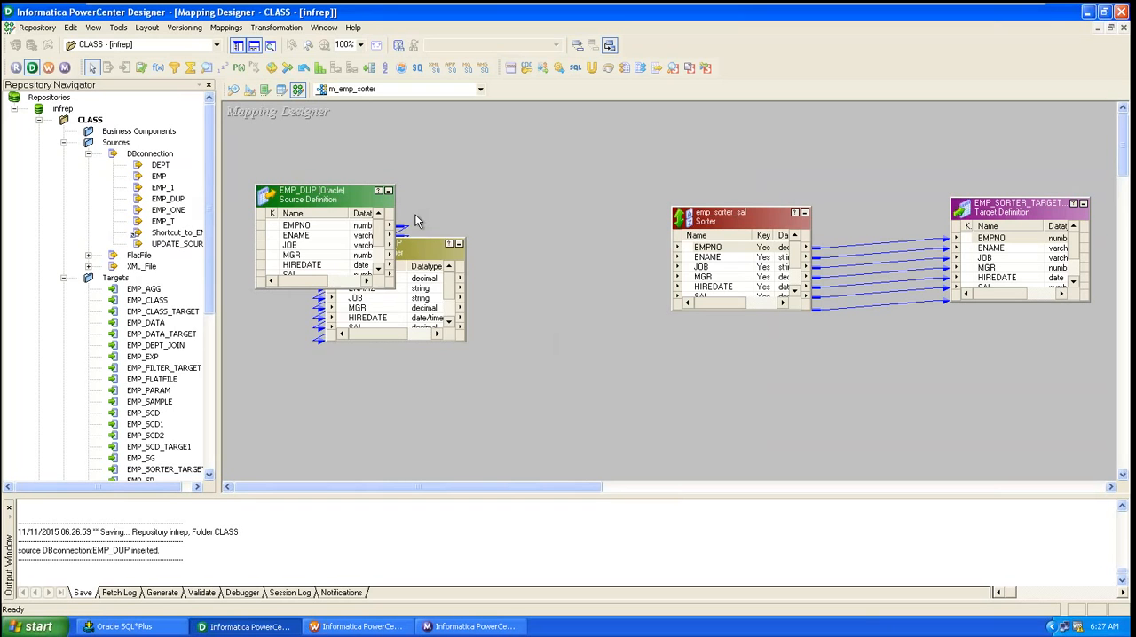
{"action": "left_click_drag", "start_coordinate": [424, 253], "coordinate": [483, 228]}
{"action": "left_click", "coordinate": [430, 257]}
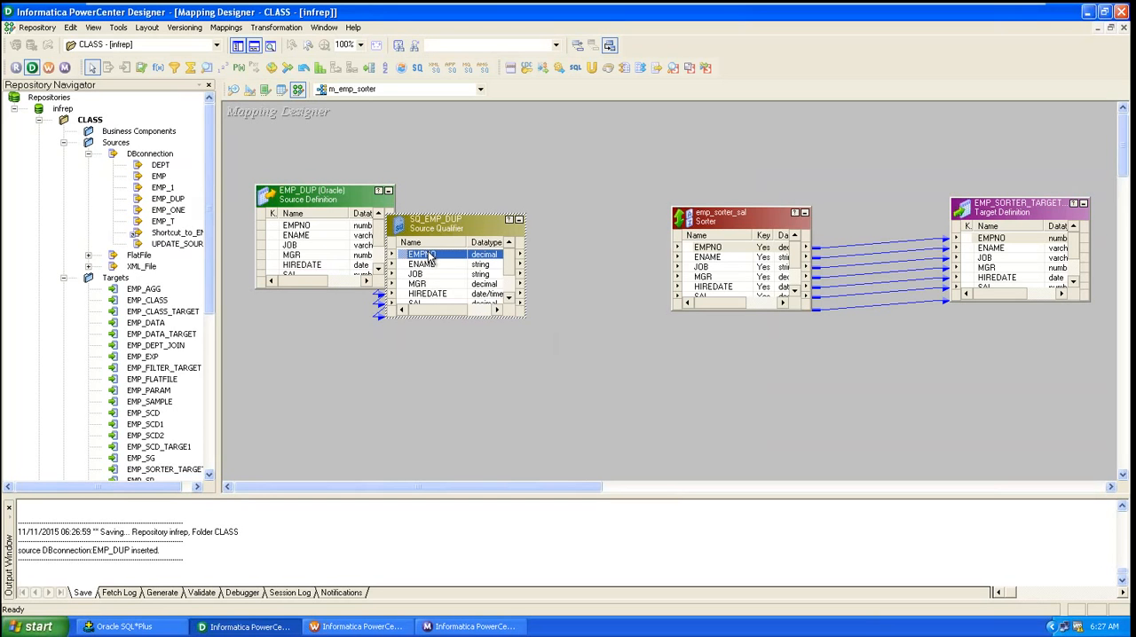
Step: Link all SQ_EMP_DUP ports to the emp_sorter_sal Sorter, save the mapping, and return to Workflow Manager
{"action": "right_click", "coordinate": [429, 257]}
{"action": "left_click", "coordinate": [444, 257]}
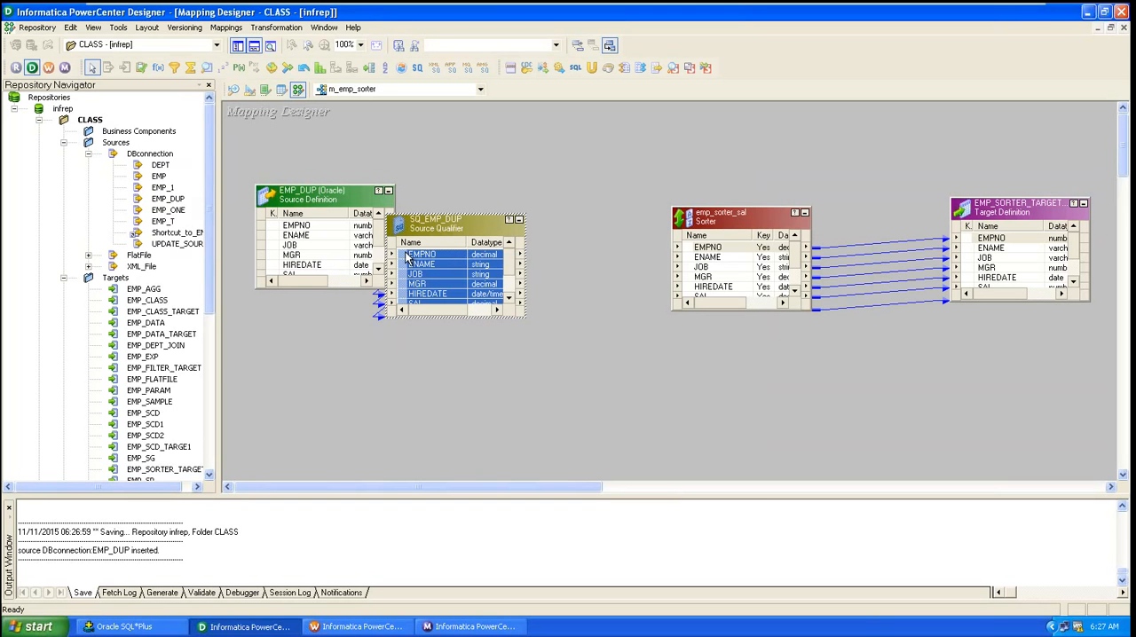
{"action": "left_click_drag", "start_coordinate": [406, 257], "coordinate": [710, 258]}
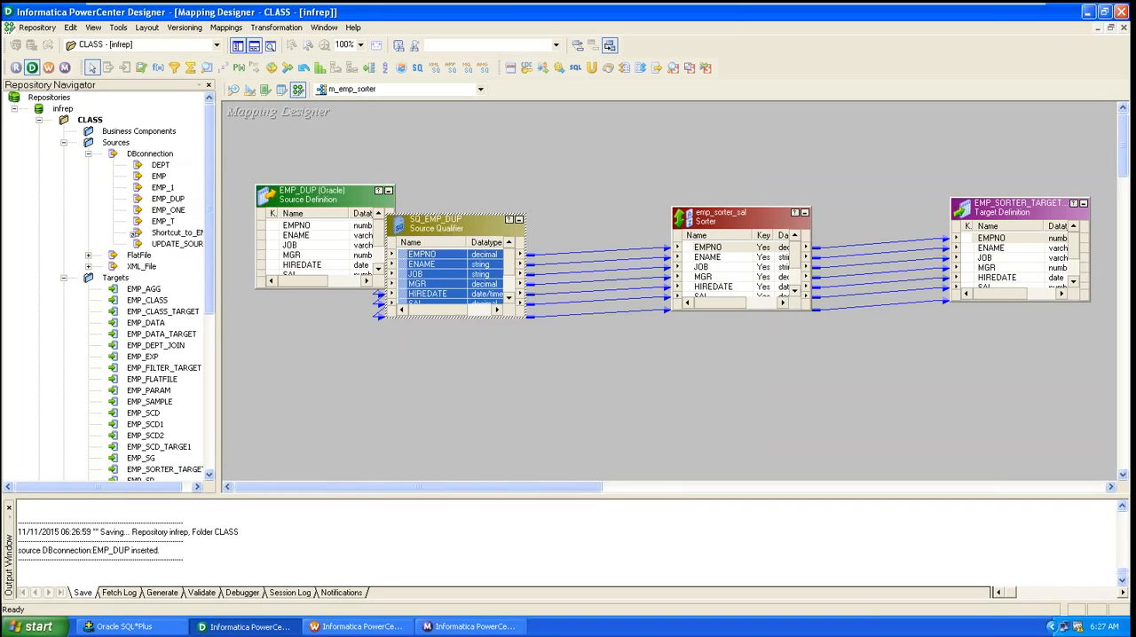
{"action": "left_click", "coordinate": [659, 389]}
{"action": "key", "text": "ctrl+s"}
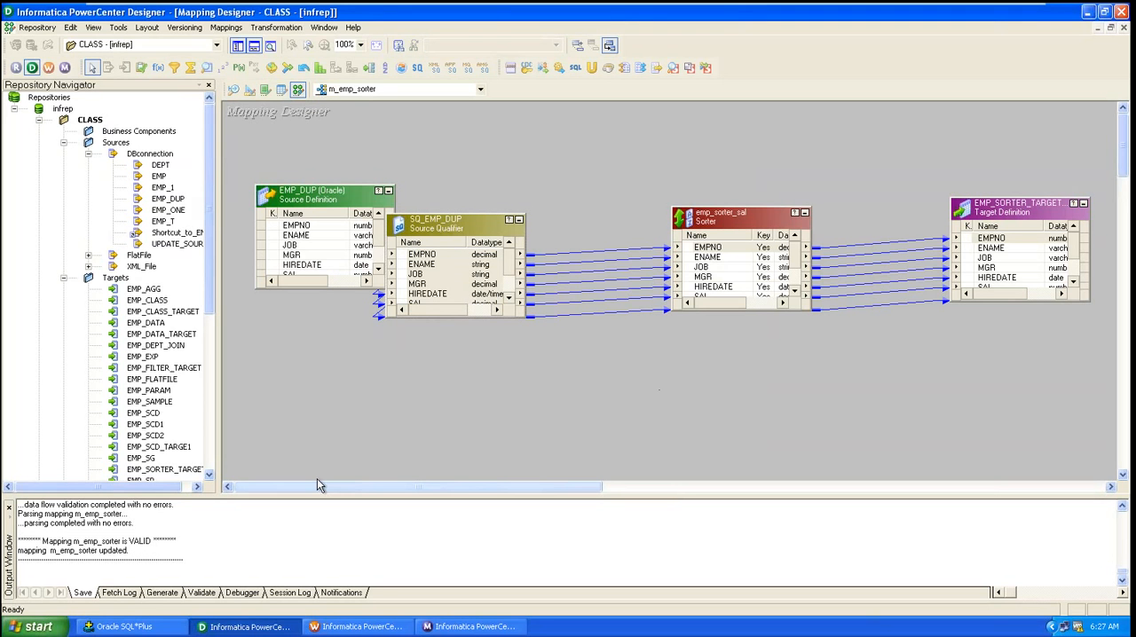
{"action": "left_click", "coordinate": [326, 621]}
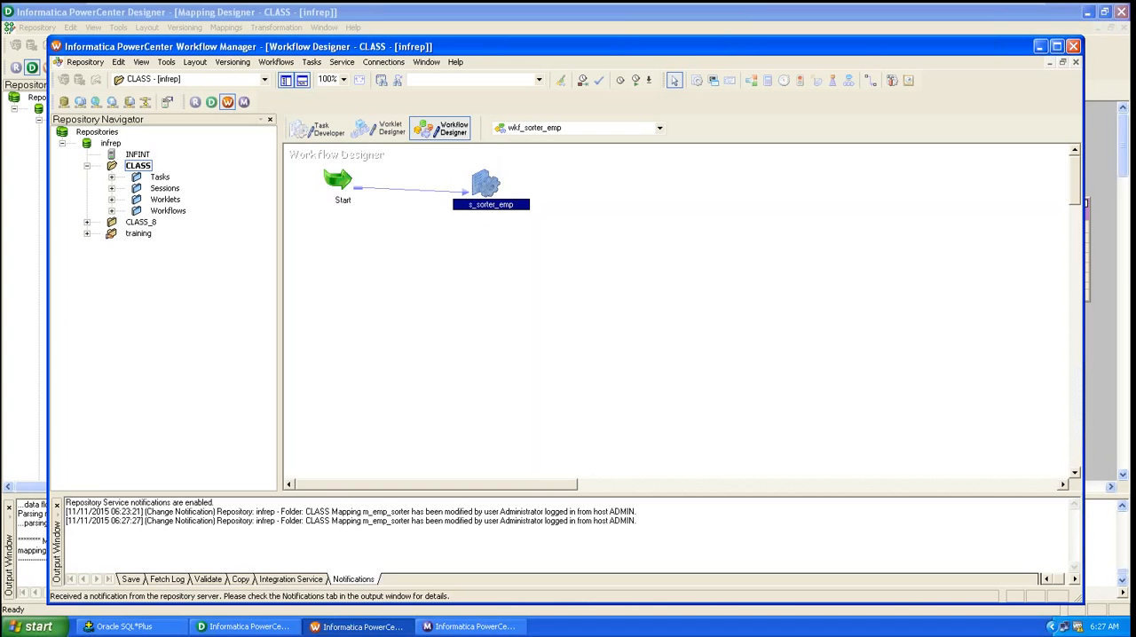
Step: Refresh the mapping in the s_sorter_emp session and review its SQ_EMP_DUP source and EMP_SORTER_TARGET settings
{"action": "right_click", "coordinate": [479, 184]}
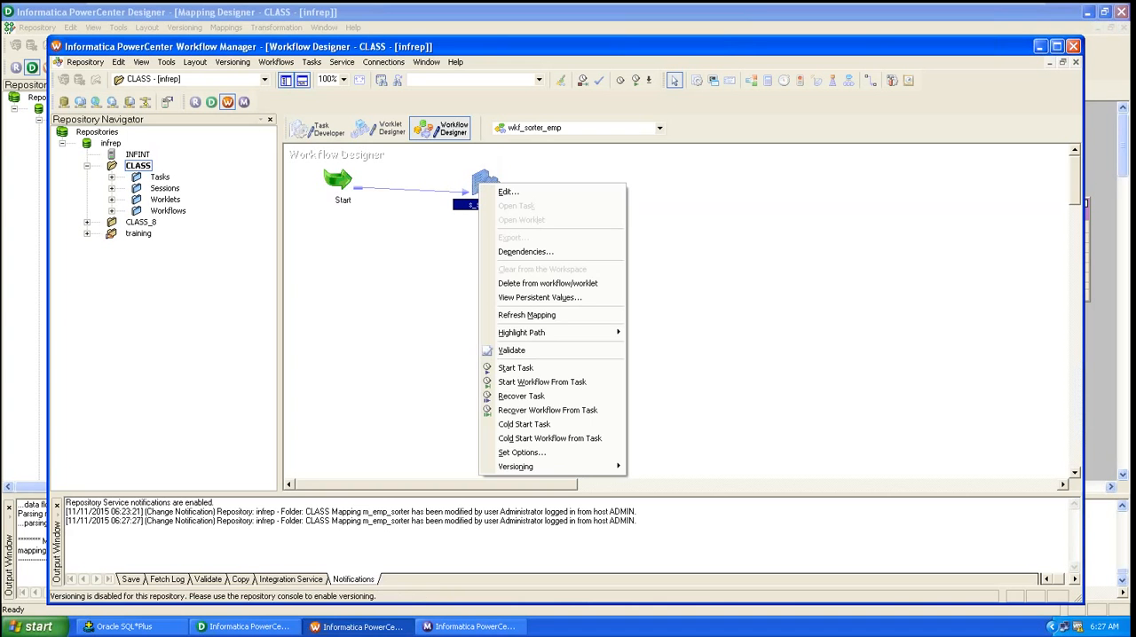
{"action": "left_click", "coordinate": [526, 315]}
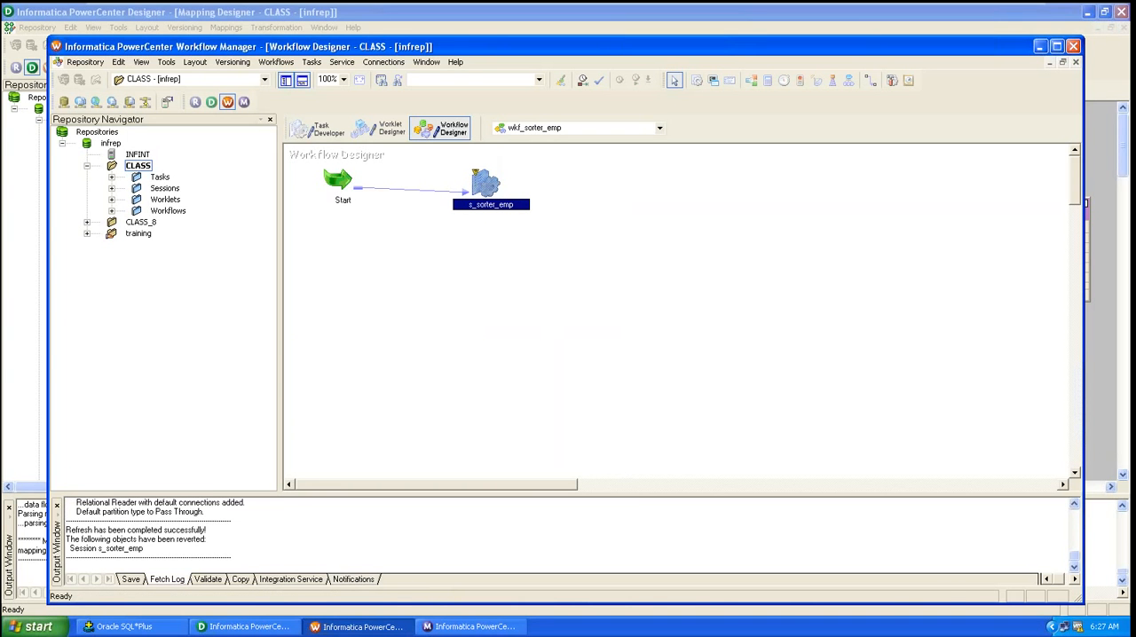
{"action": "double_click", "coordinate": [479, 186]}
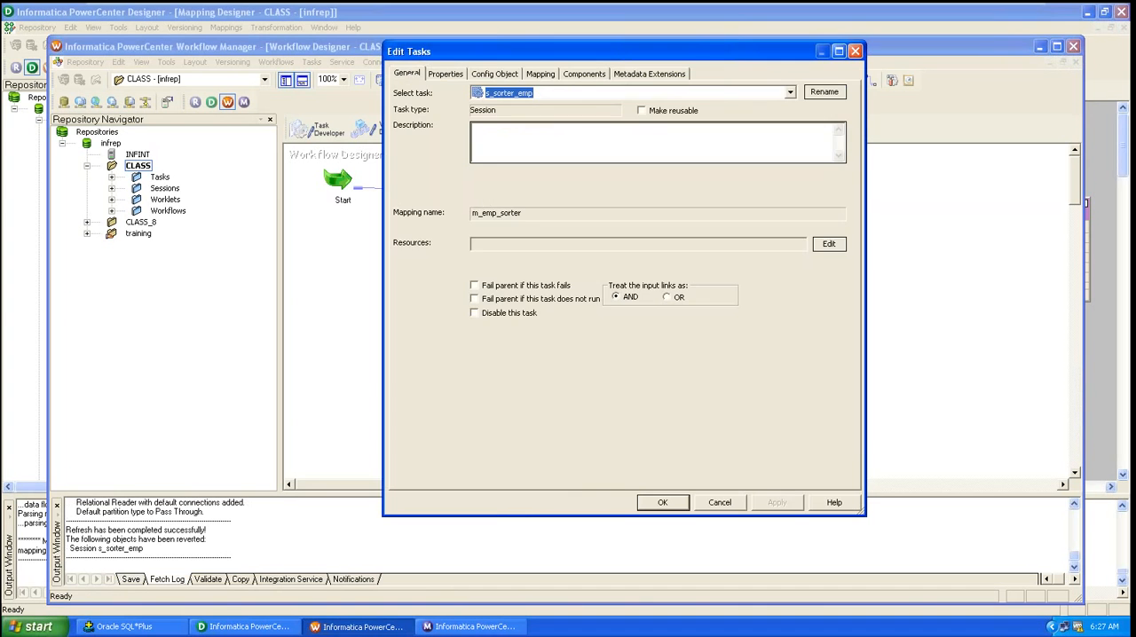
{"action": "left_click", "coordinate": [535, 74]}
{"action": "left_click", "coordinate": [466, 184]}
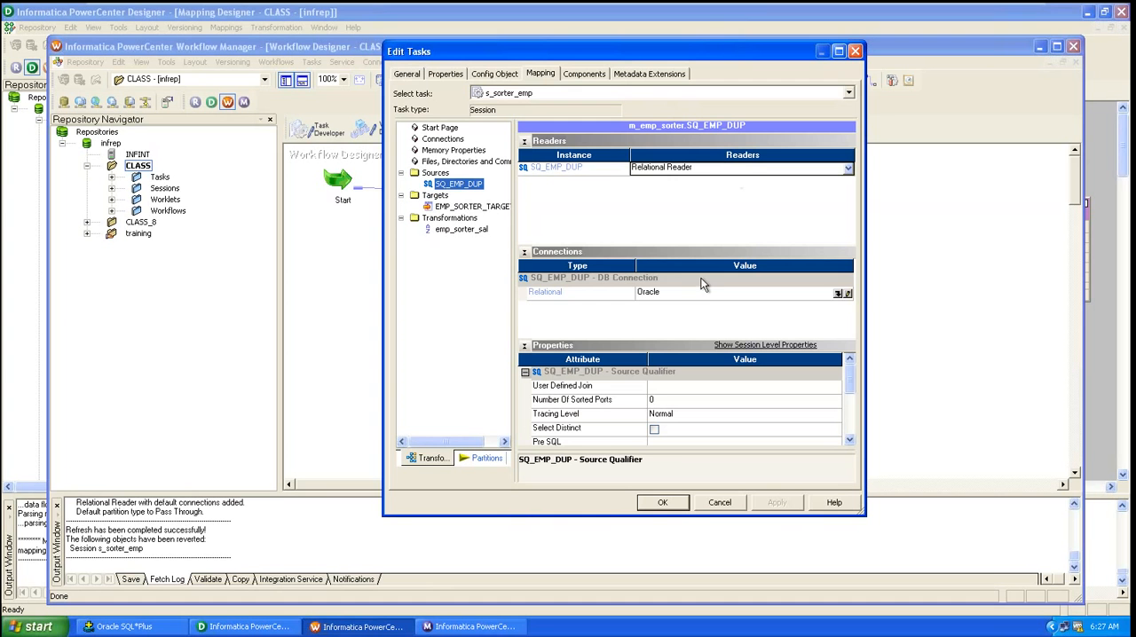
{"action": "left_click", "coordinate": [498, 210]}
{"action": "left_click", "coordinate": [667, 502]}
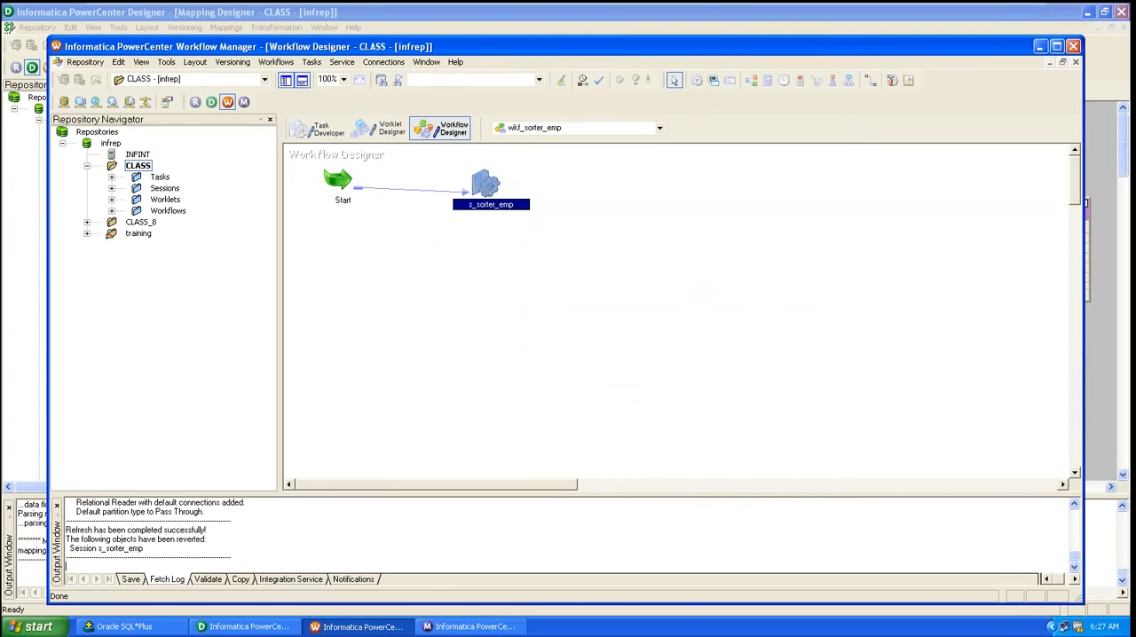
Step: Save and start the wkf_sorter_emp workflow, then view the s_sorter_emp run's source and target statistics
{"action": "key", "text": "ctrl+s"}
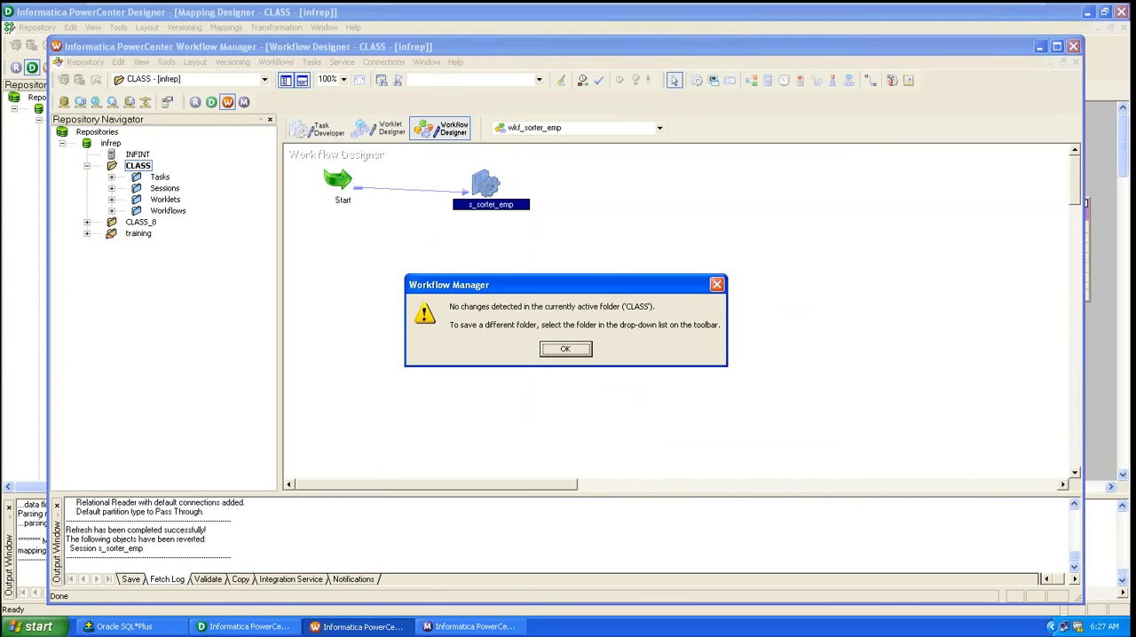
{"action": "left_click", "coordinate": [566, 348]}
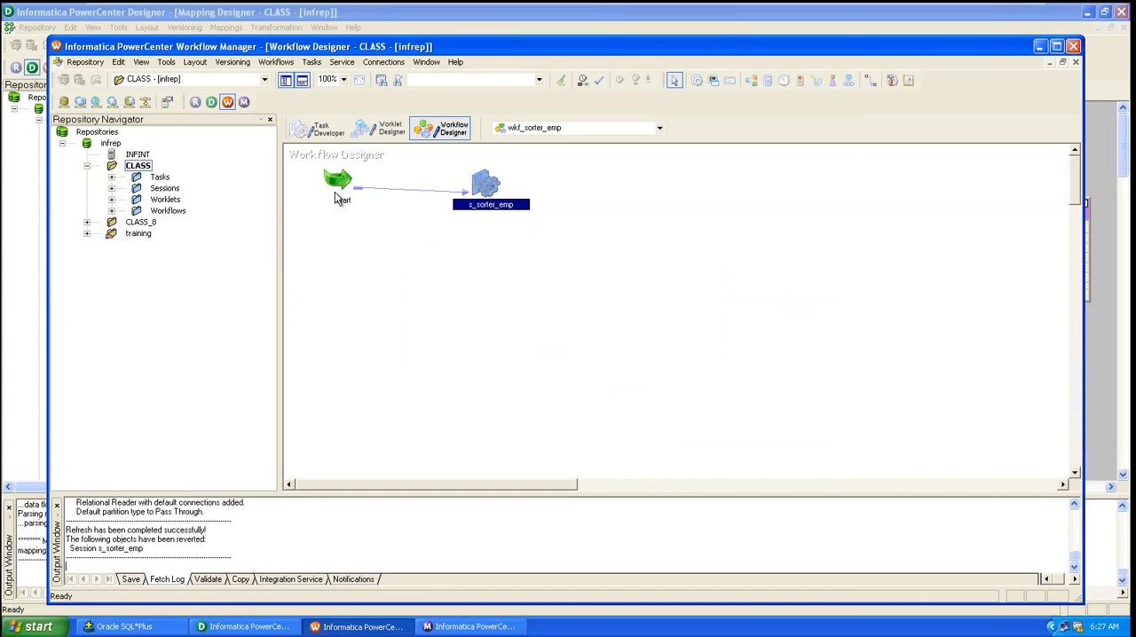
{"action": "left_click", "coordinate": [278, 62]}
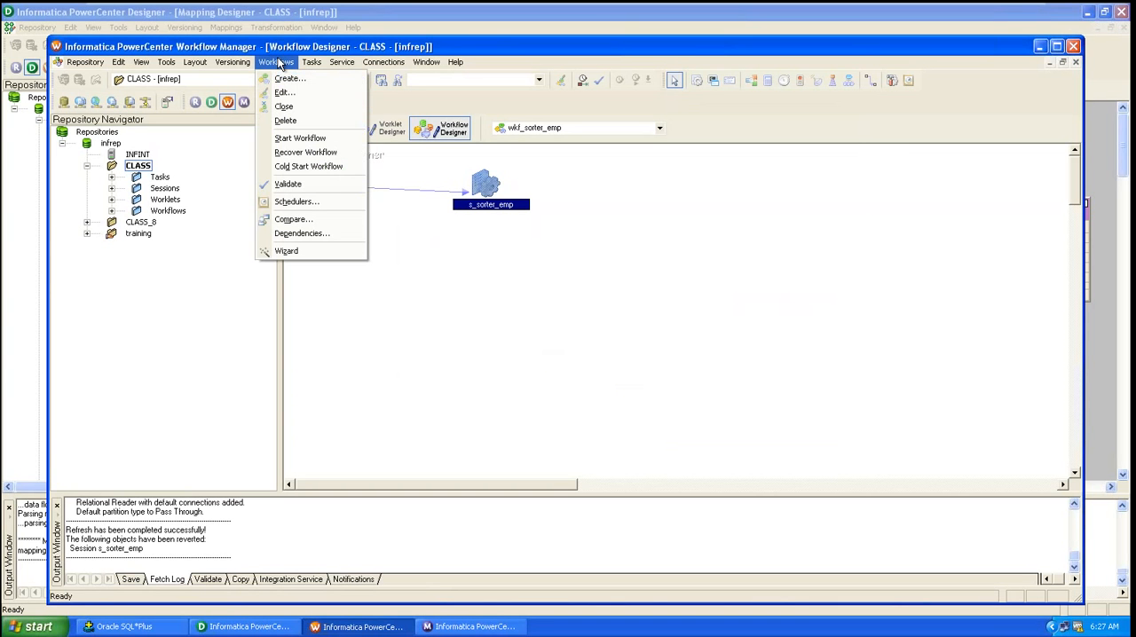
{"action": "left_click", "coordinate": [307, 139]}
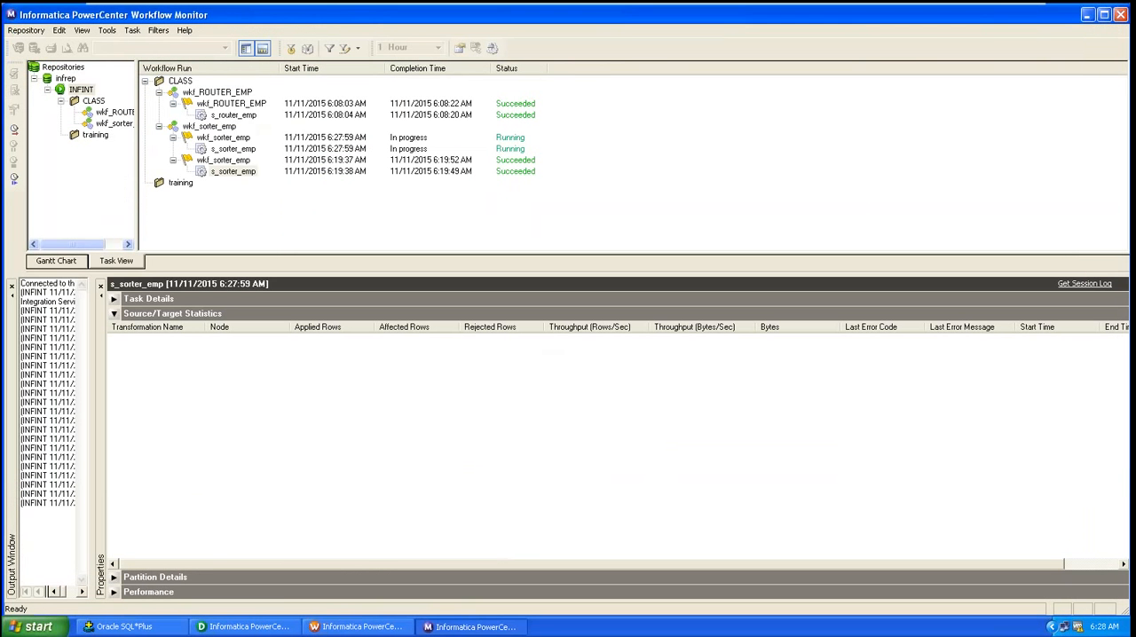
{"action": "left_click", "coordinate": [236, 153]}
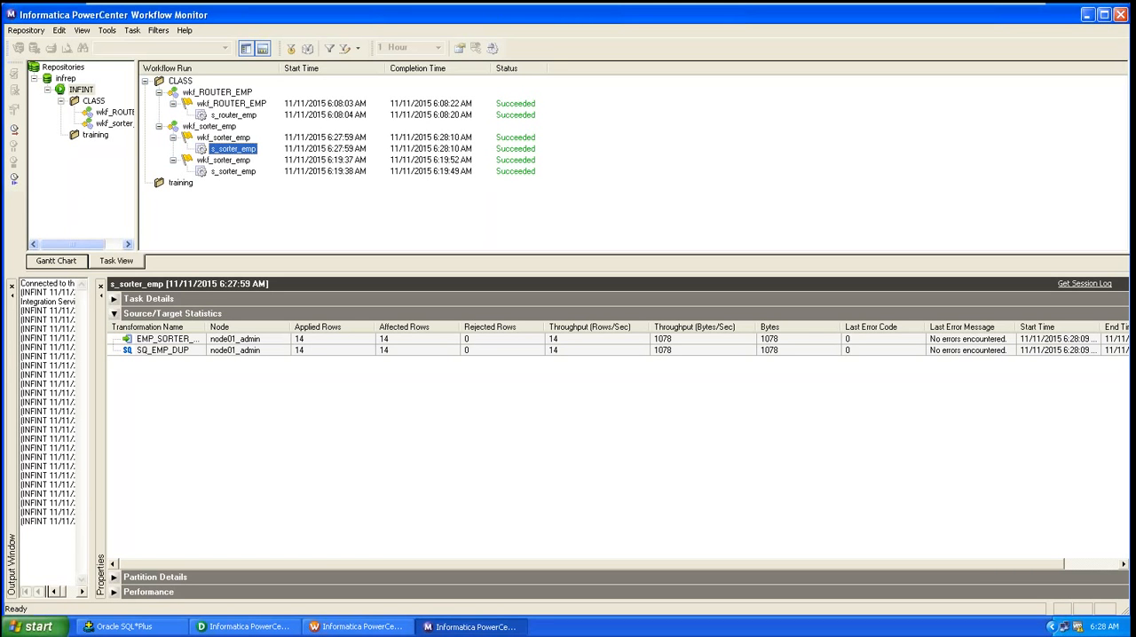
{"action": "left_click", "coordinate": [1086, 15]}
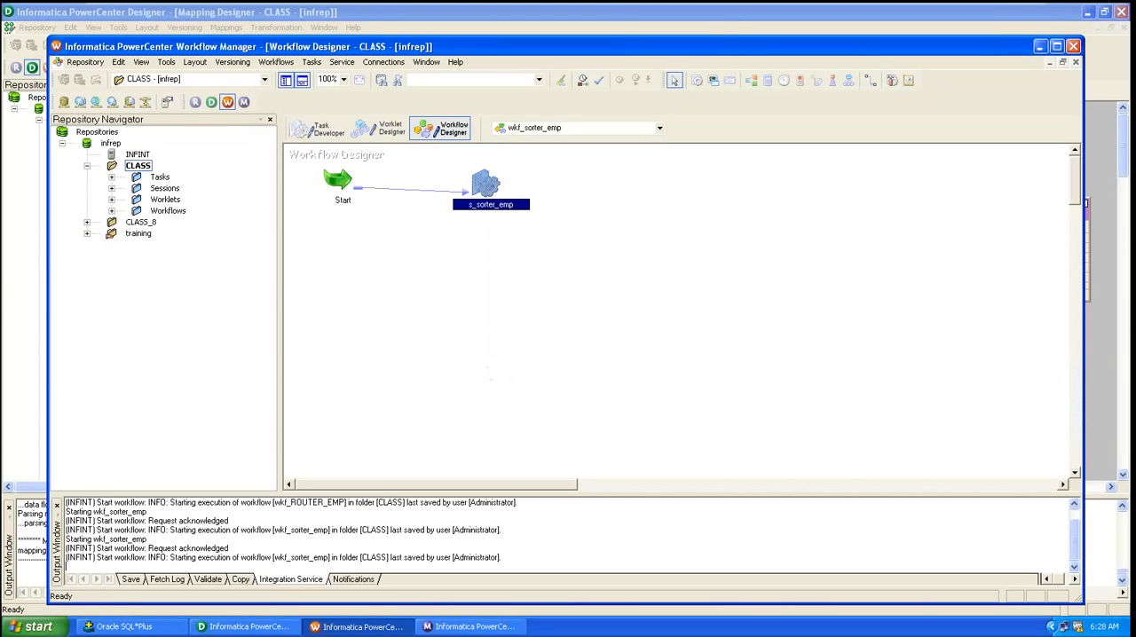
Step: In SQL*Plus, query all rows from emp_sorter_target
{"action": "left_click", "coordinate": [146, 625]}
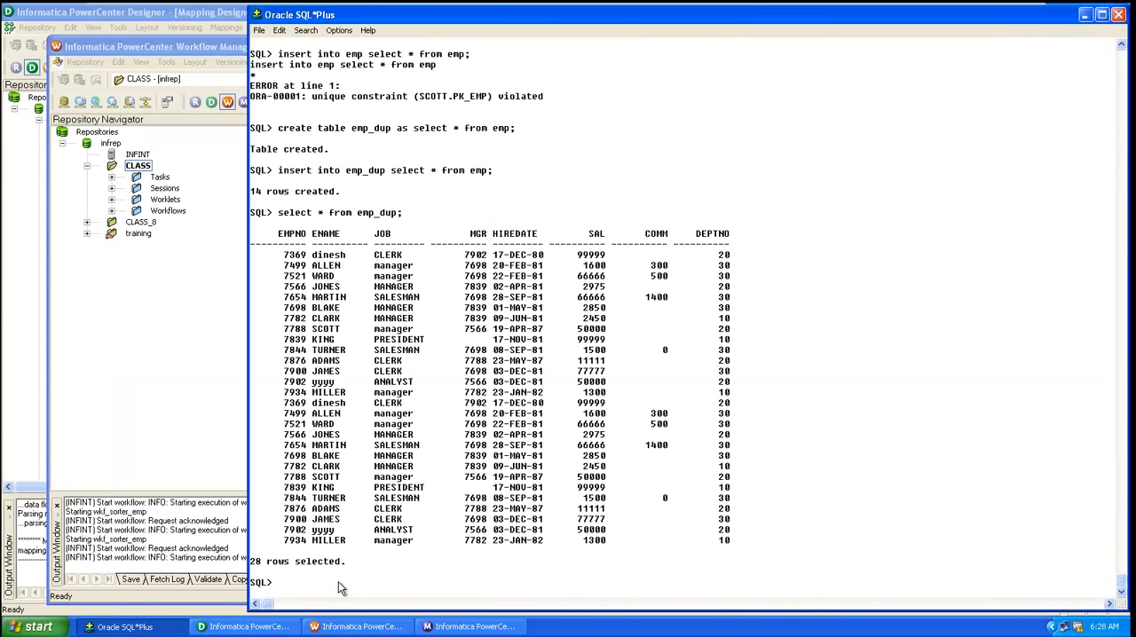
{"action": "type", "text": "select * from emp_sorter"}
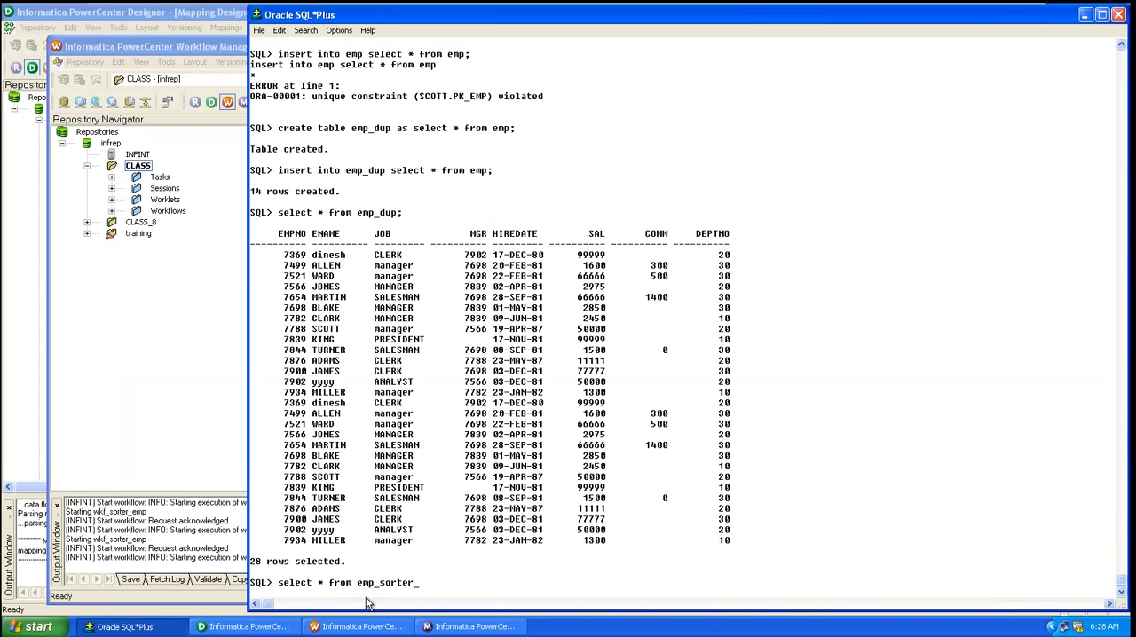
{"action": "type", "text": "_target;"}
{"action": "key", "text": "Return"}
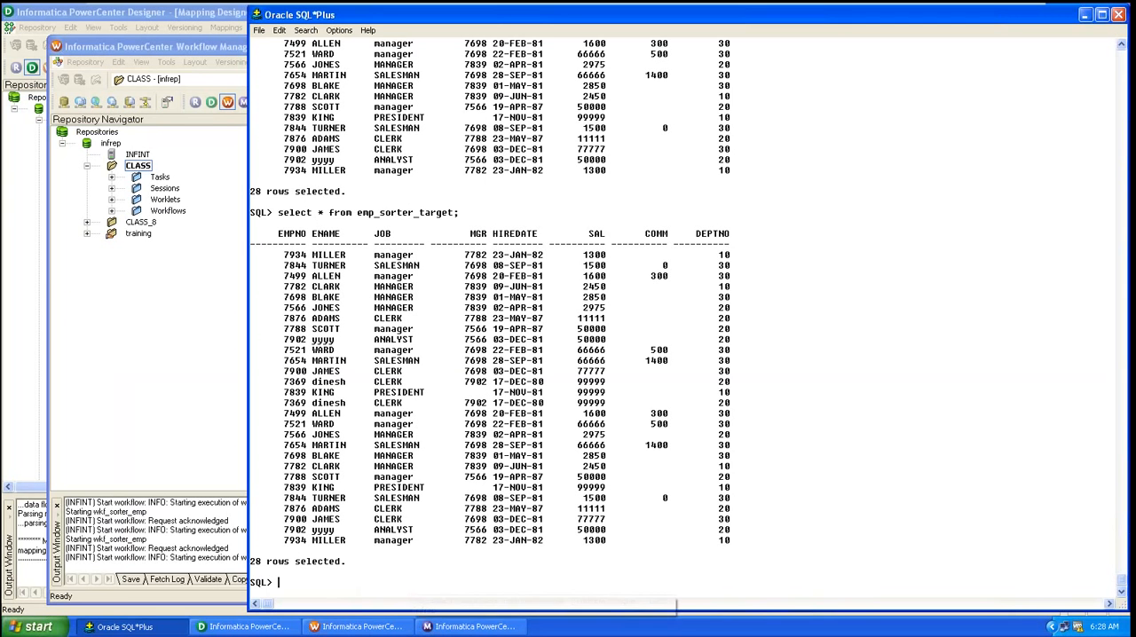
Step: Enable the Truncate target table option for EMP_SORTER_TARGET in the s_sorter_emp session and apply the change
{"action": "left_click", "coordinate": [314, 629]}
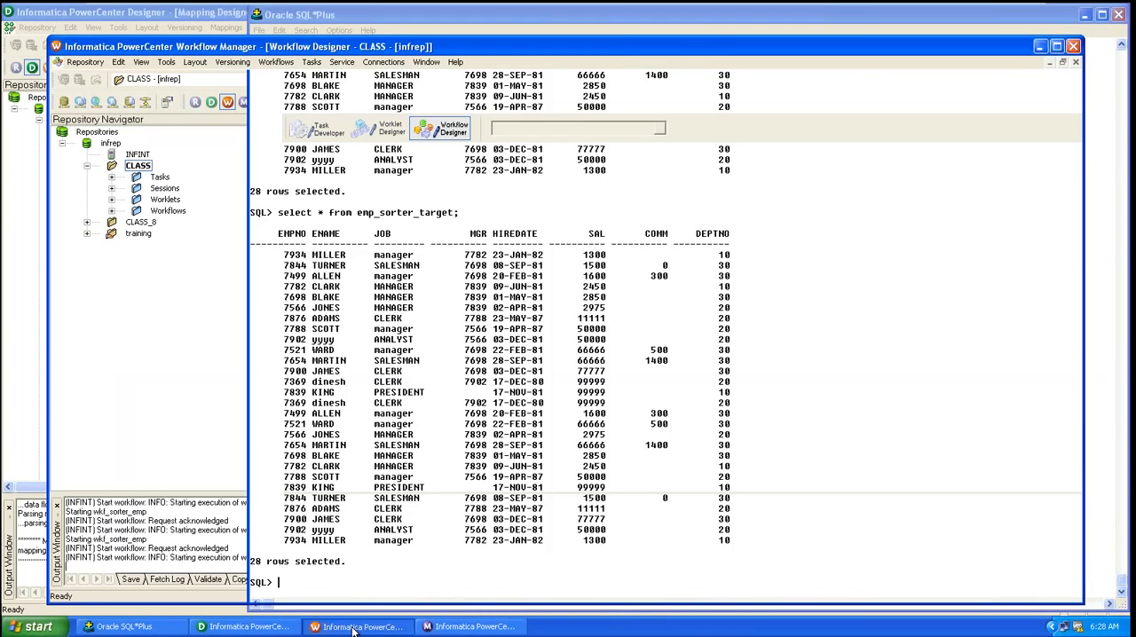
{"action": "double_click", "coordinate": [490, 192]}
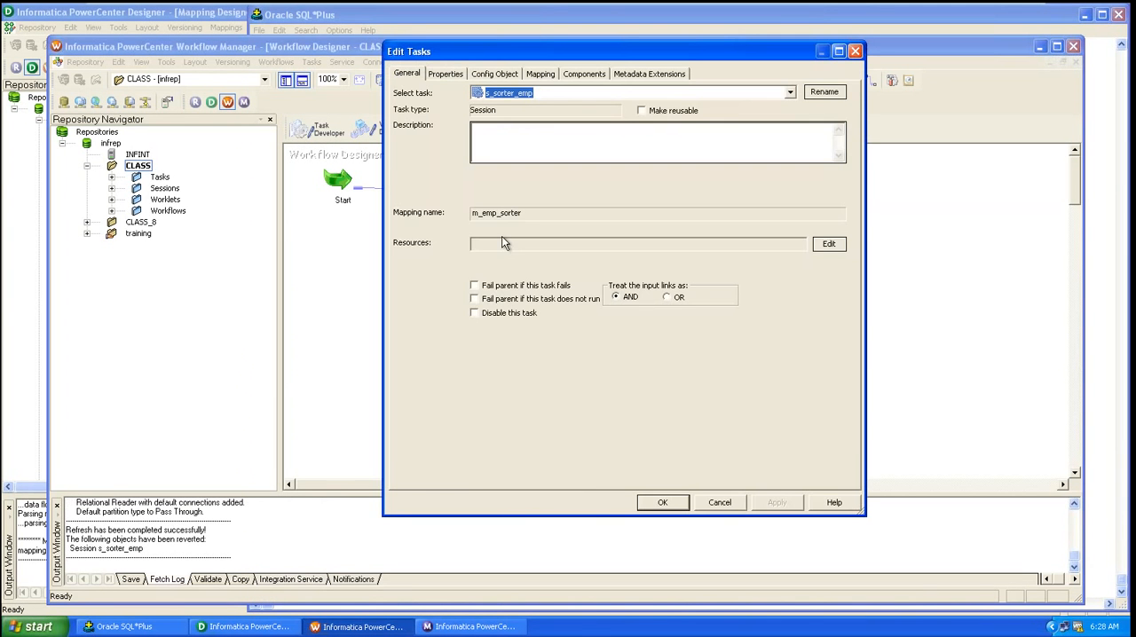
{"action": "left_click", "coordinate": [544, 74]}
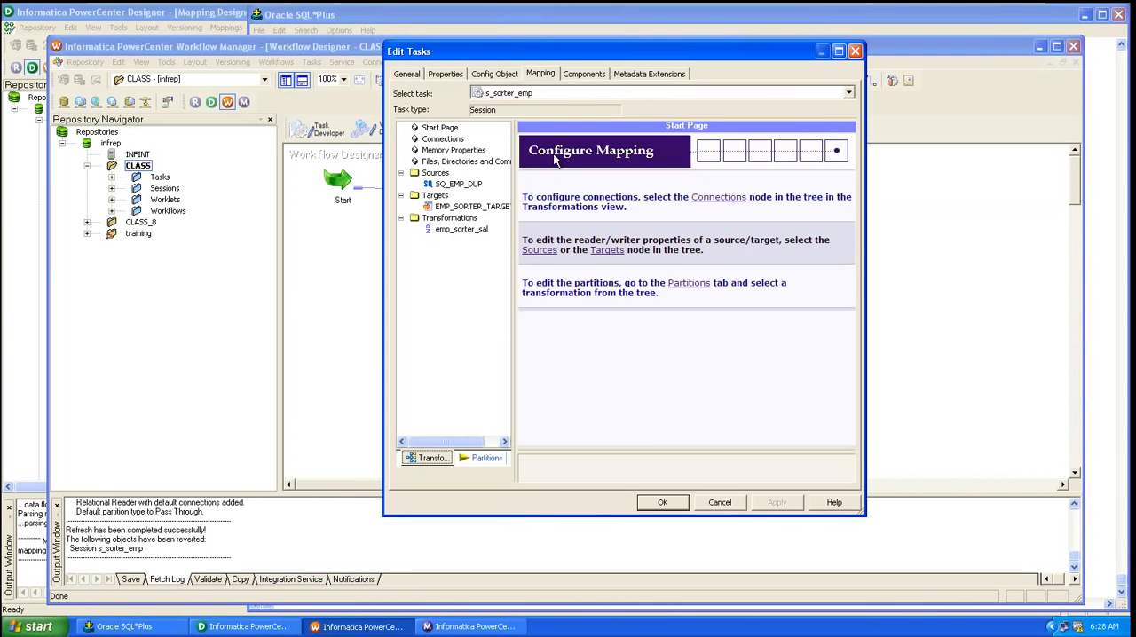
{"action": "left_click", "coordinate": [467, 206]}
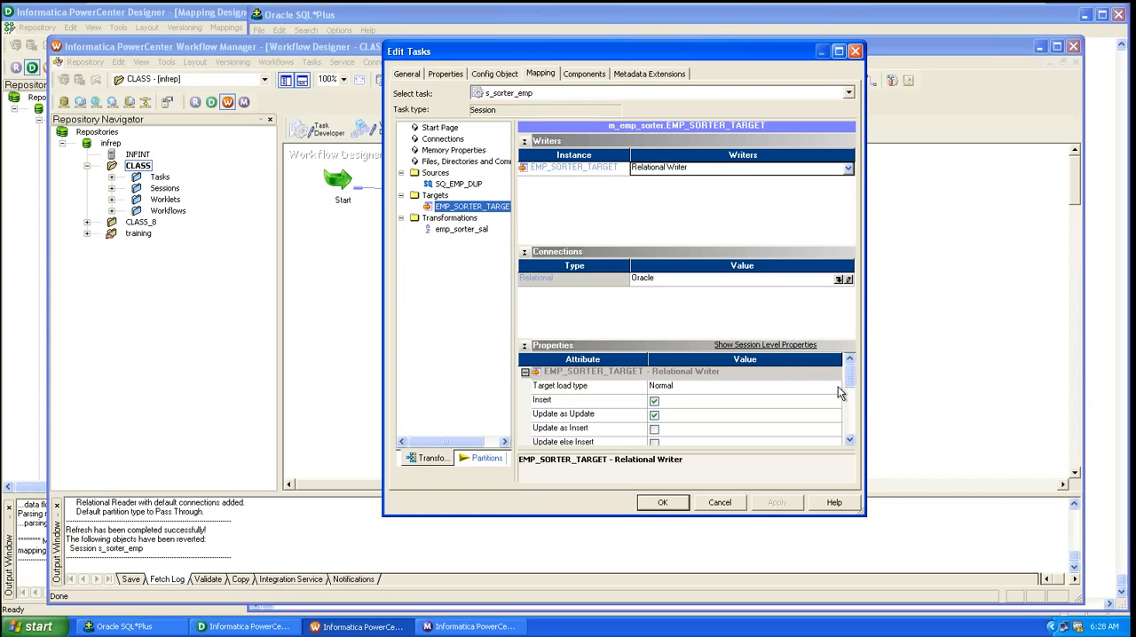
{"action": "scroll", "coordinate": [841, 391], "scroll_direction": "down", "scroll_amount": 2}
{"action": "left_click", "coordinate": [654, 430]}
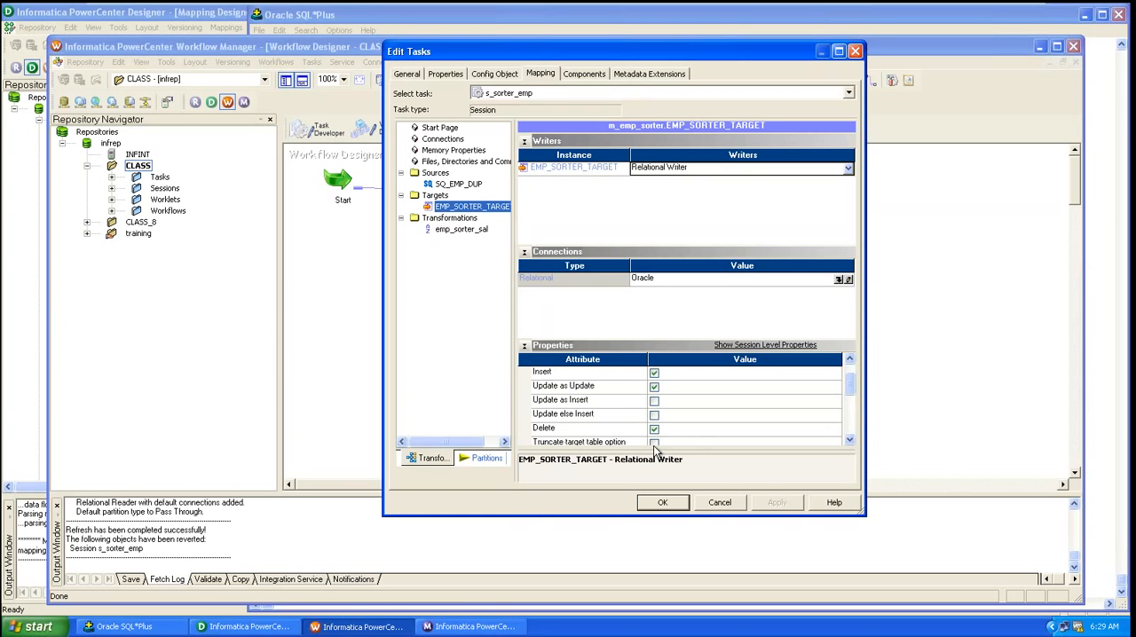
{"action": "left_click", "coordinate": [654, 443]}
{"action": "scroll", "coordinate": [653, 445], "scroll_direction": "down", "scroll_amount": 2}
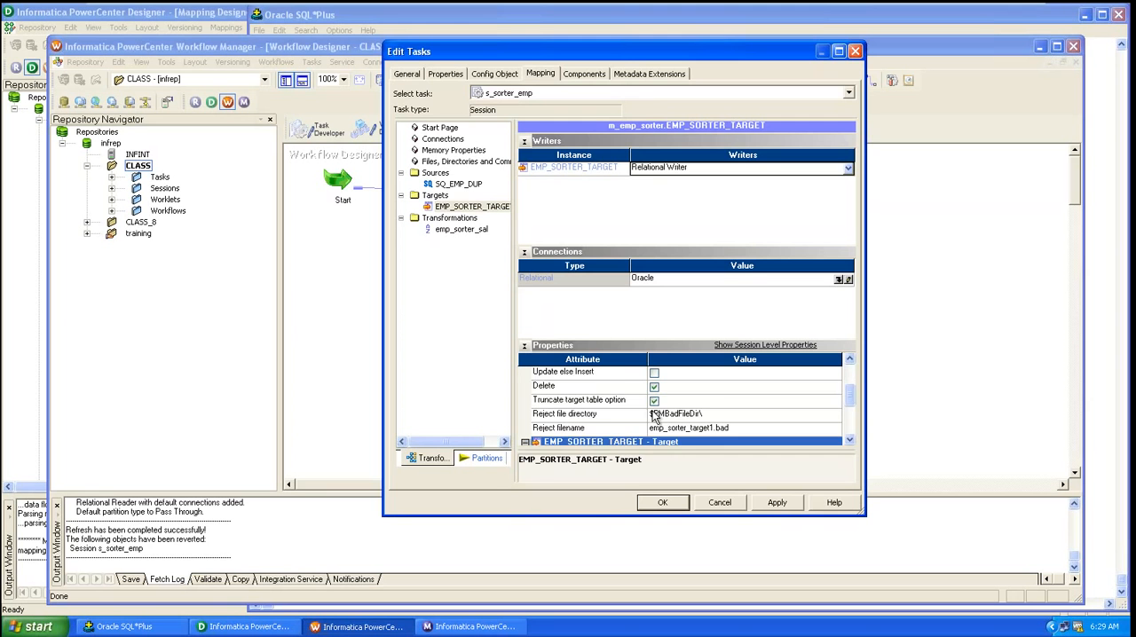
{"action": "left_click", "coordinate": [770, 507]}
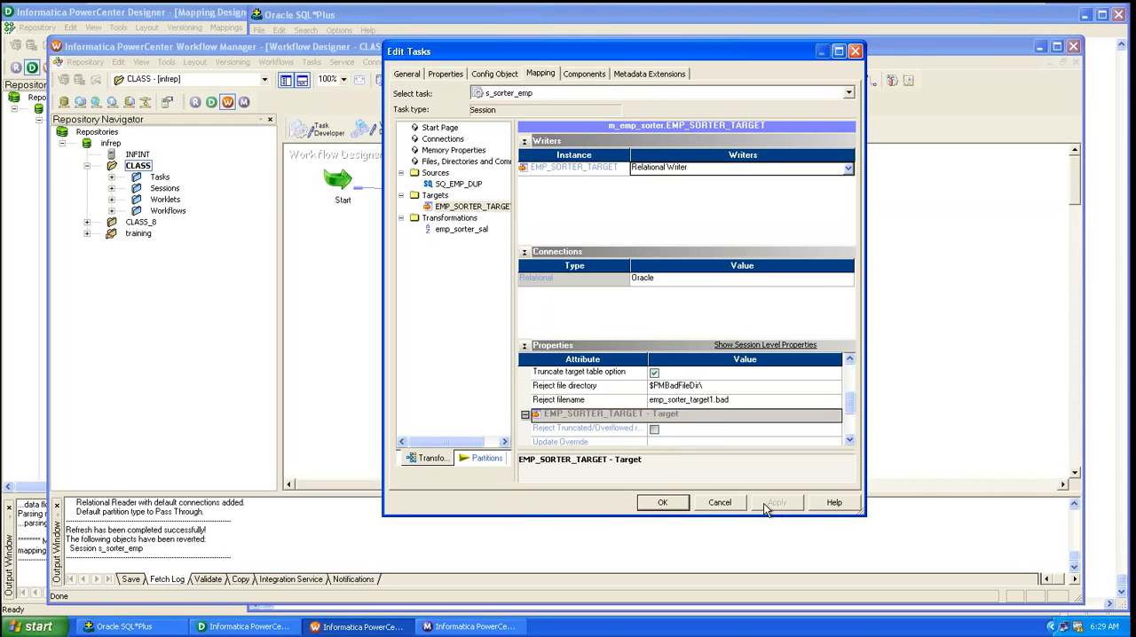
{"action": "left_click", "coordinate": [663, 503]}
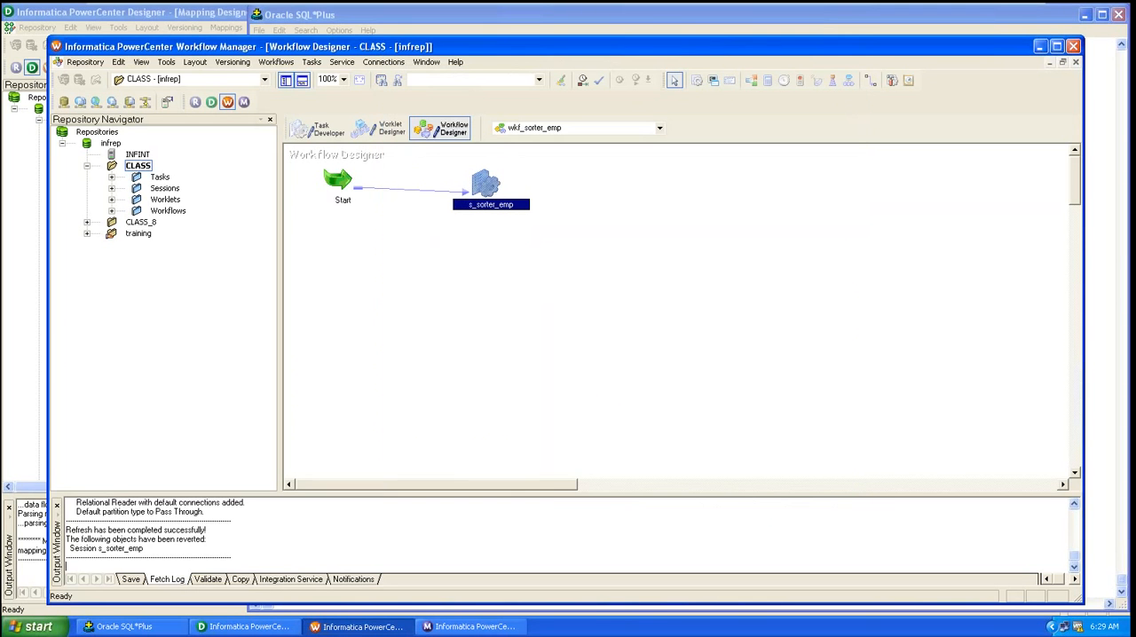
Step: Save and restart the wkf_sorter_emp workflow, then open the new s_sorter_emp run in Workflow Monitor
{"action": "left_click", "coordinate": [470, 626]}
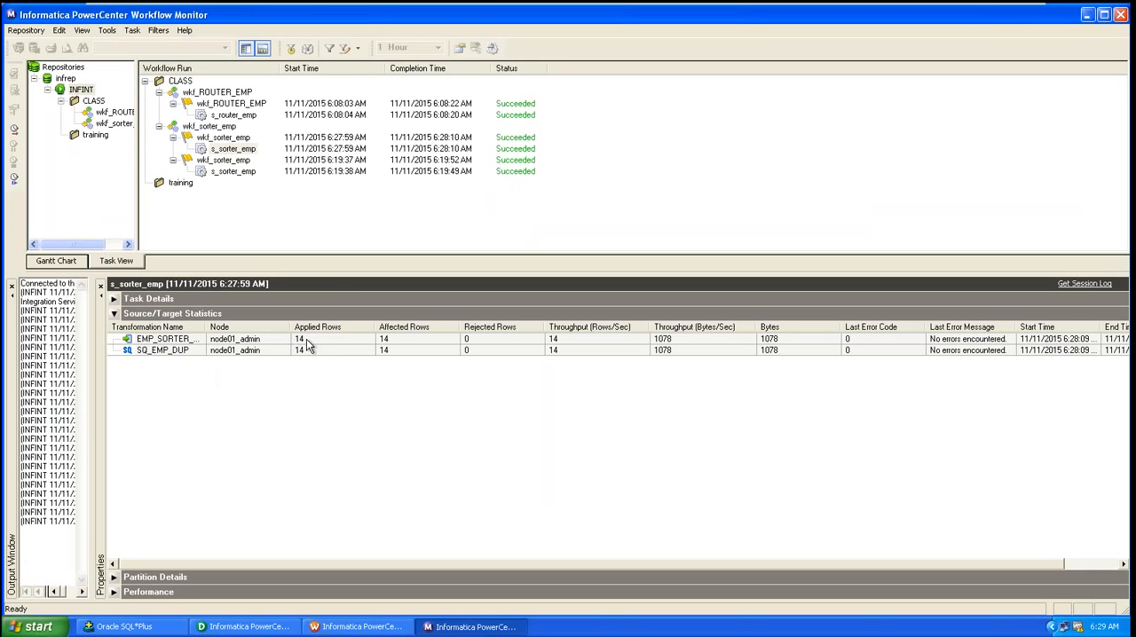
{"action": "left_click", "coordinate": [1085, 18]}
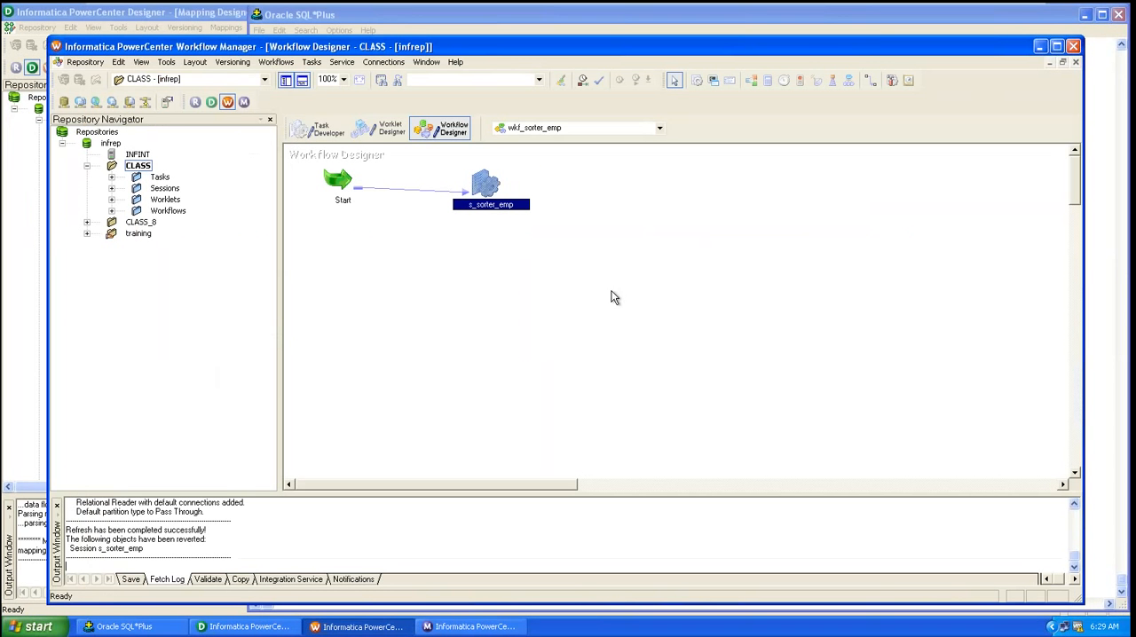
{"action": "key", "text": "ctrl+s"}
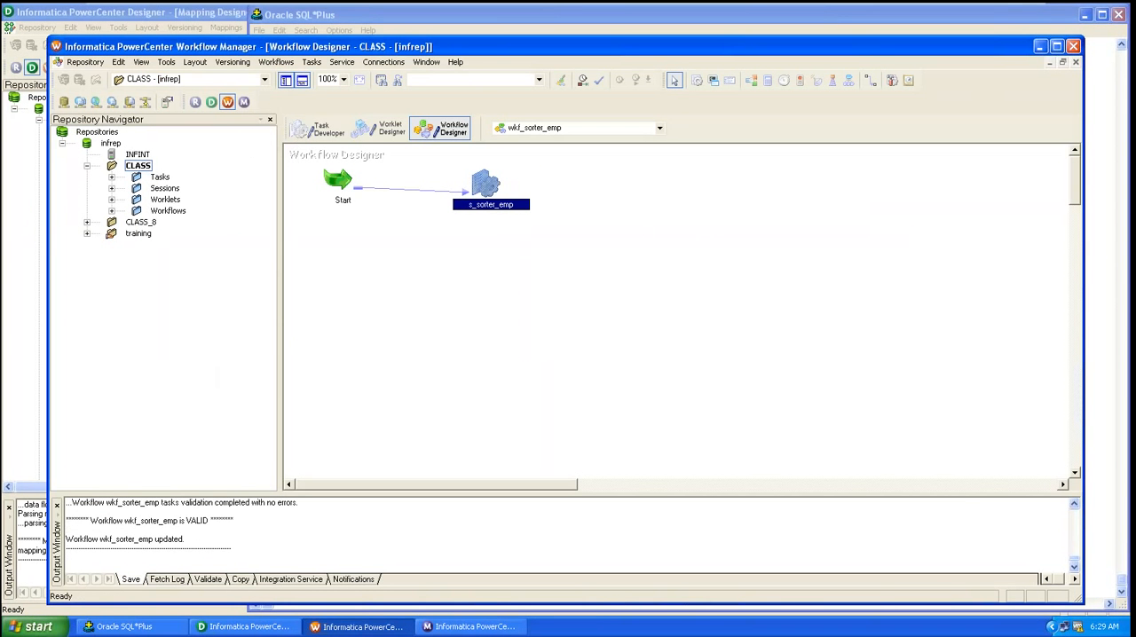
{"action": "left_click", "coordinate": [278, 63]}
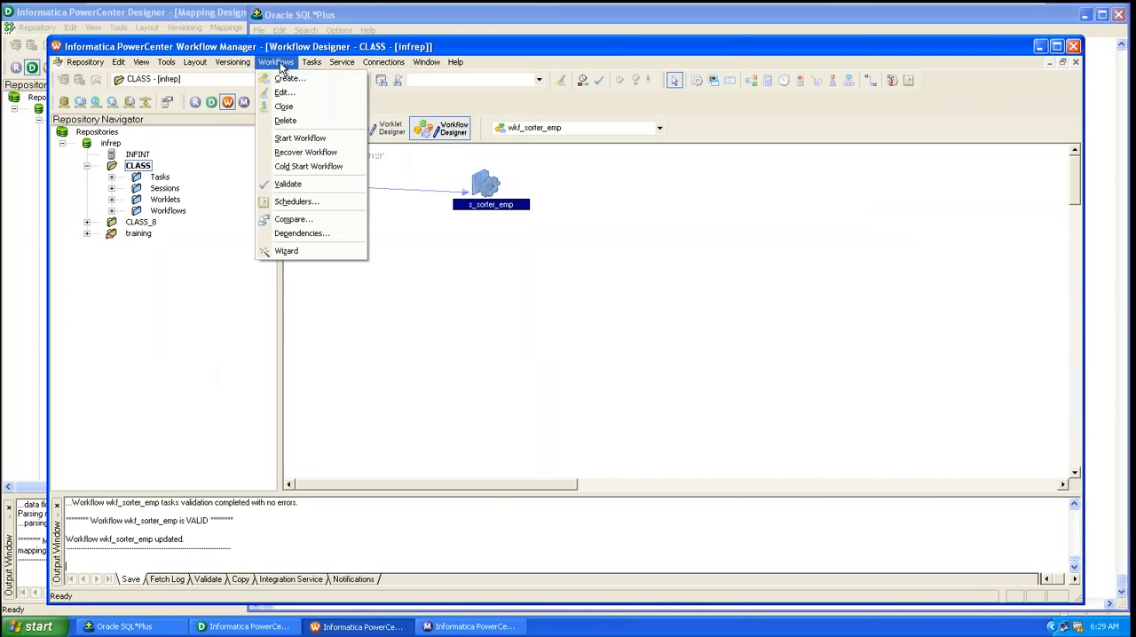
{"action": "left_click", "coordinate": [307, 139]}
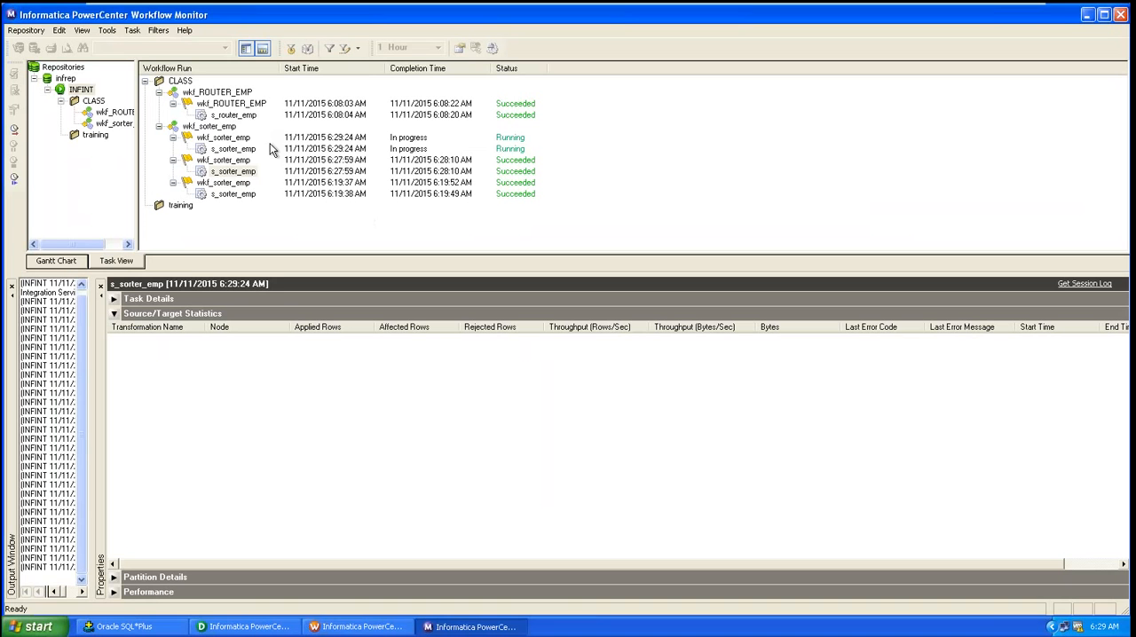
{"action": "left_click", "coordinate": [238, 149]}
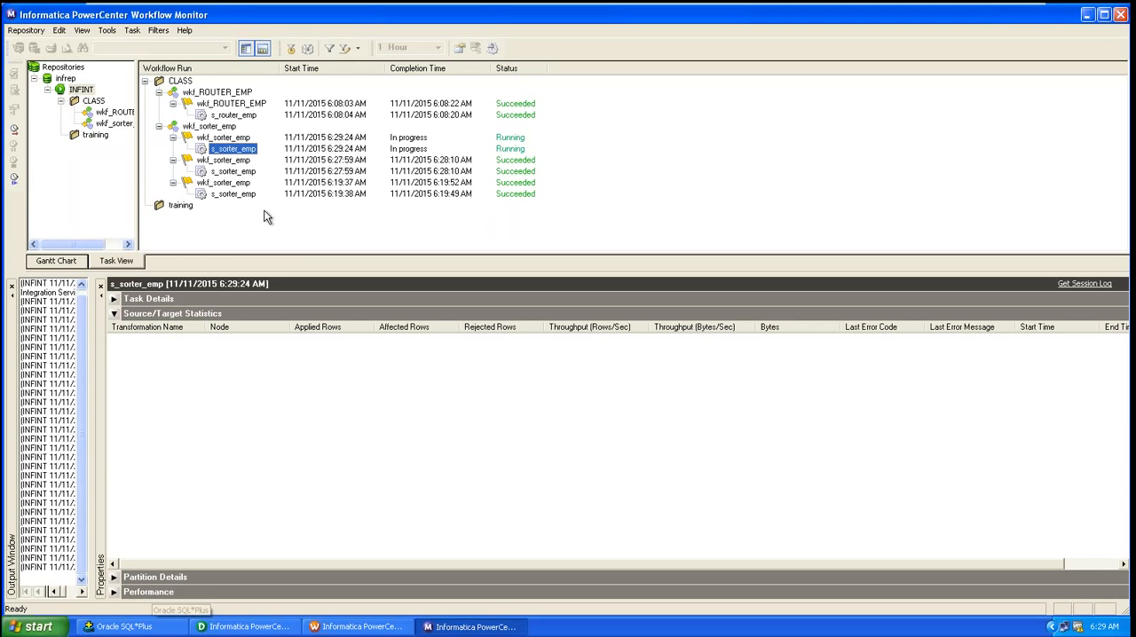
{"action": "left_click", "coordinate": [234, 140]}
{"action": "left_click", "coordinate": [235, 150]}
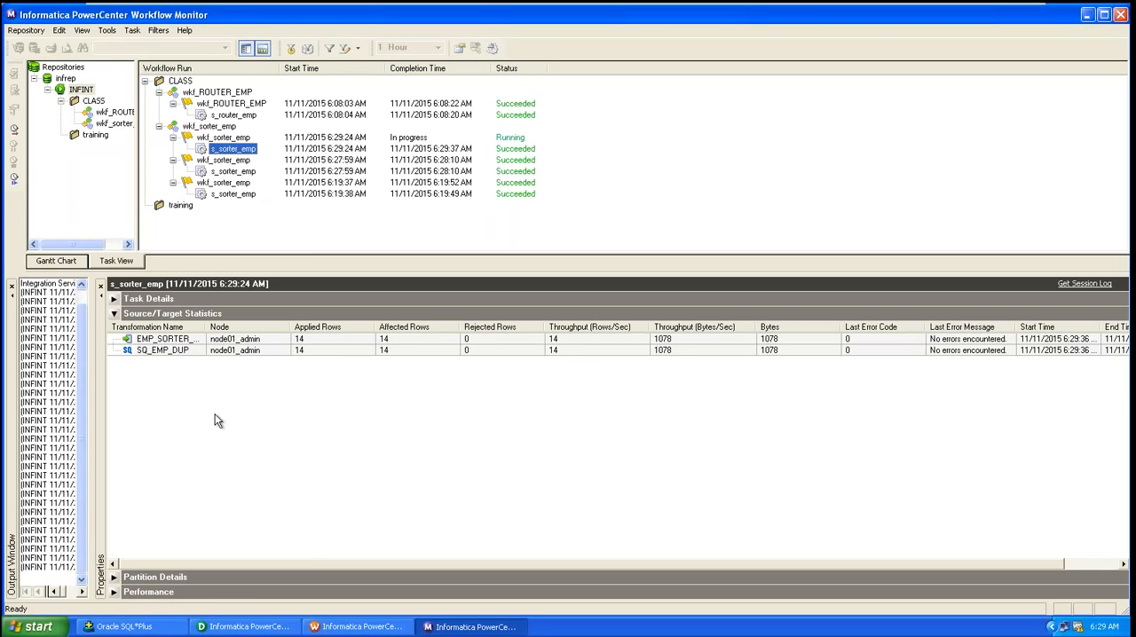
Step: Re-run the emp_sorter_target query in SQL*Plus
{"action": "left_click", "coordinate": [154, 629]}
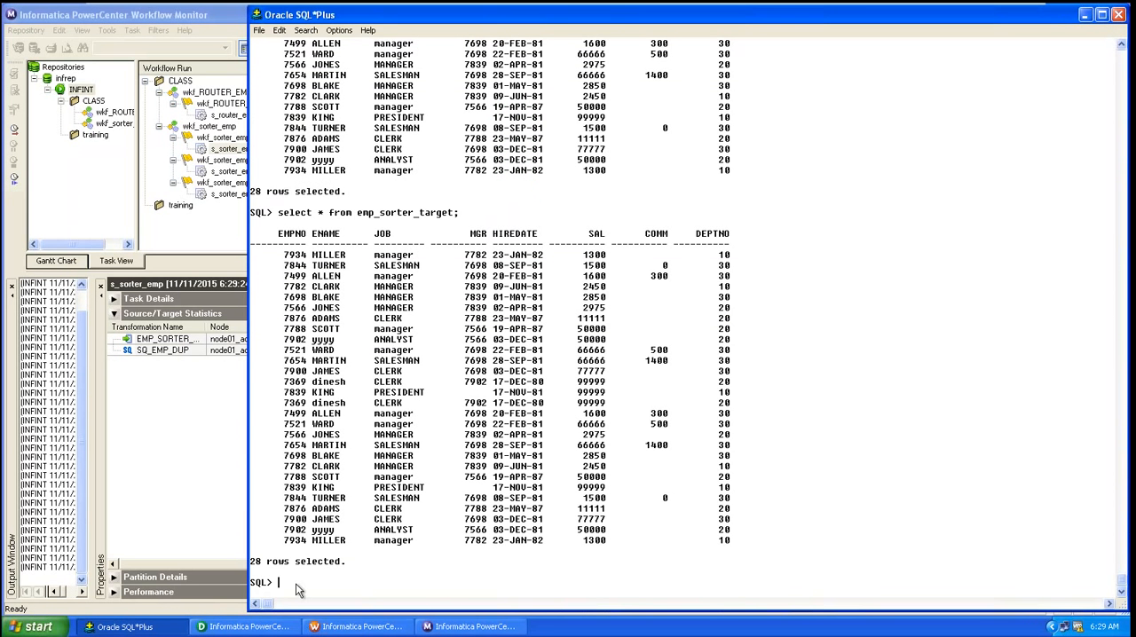
{"action": "type", "text": "/"}
{"action": "key", "text": "Return"}
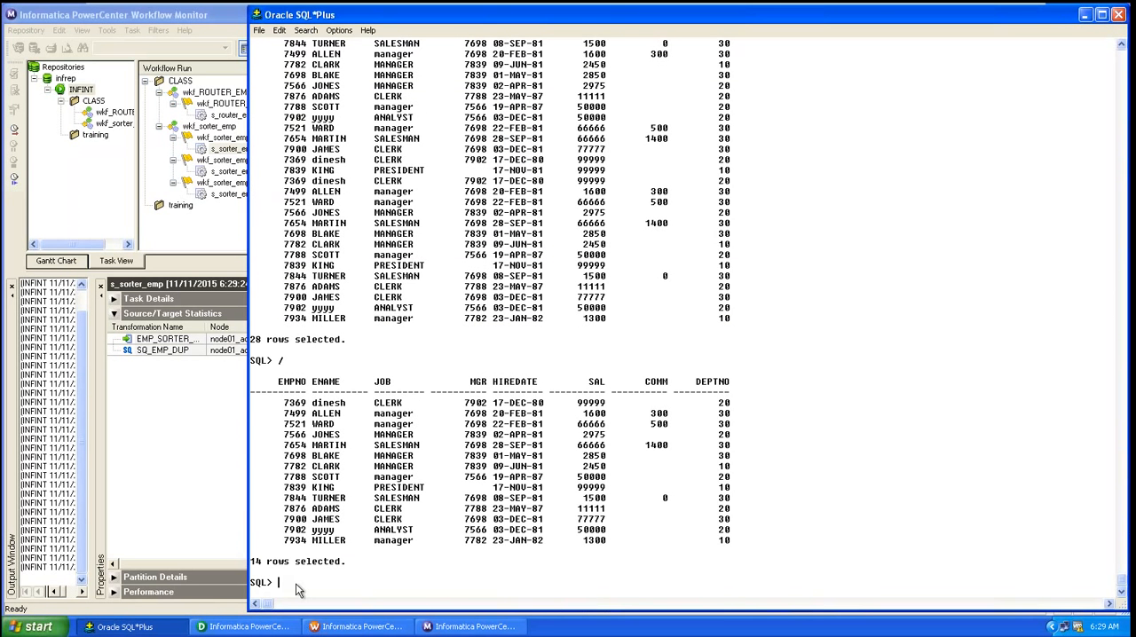